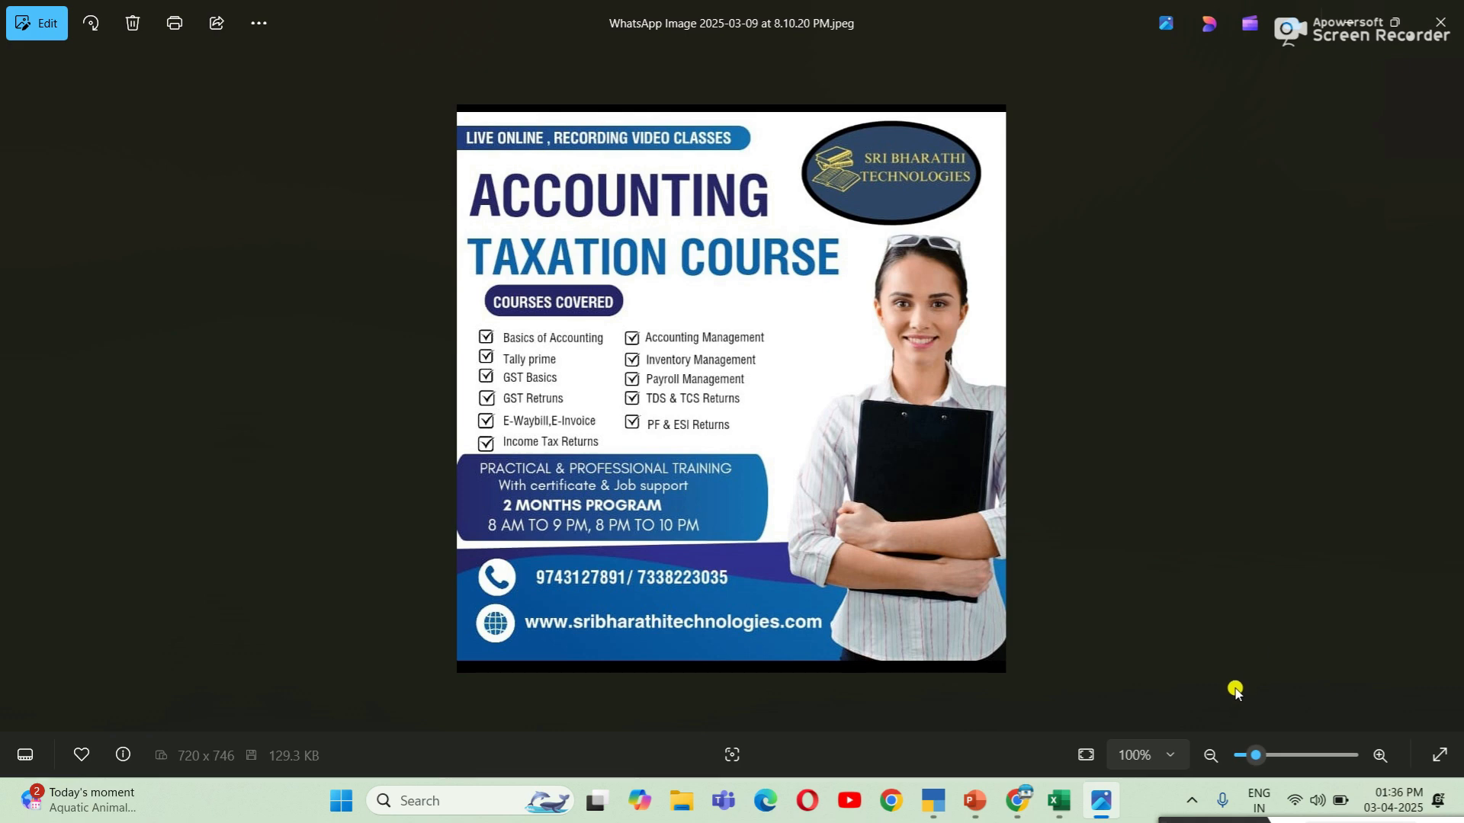
Switch to the Investopedia page in Chrome, dismiss the floating video, and read the prepaid expense definition and key takeaways.
{"action": "mouse_move", "coordinate": [1030, 804]}
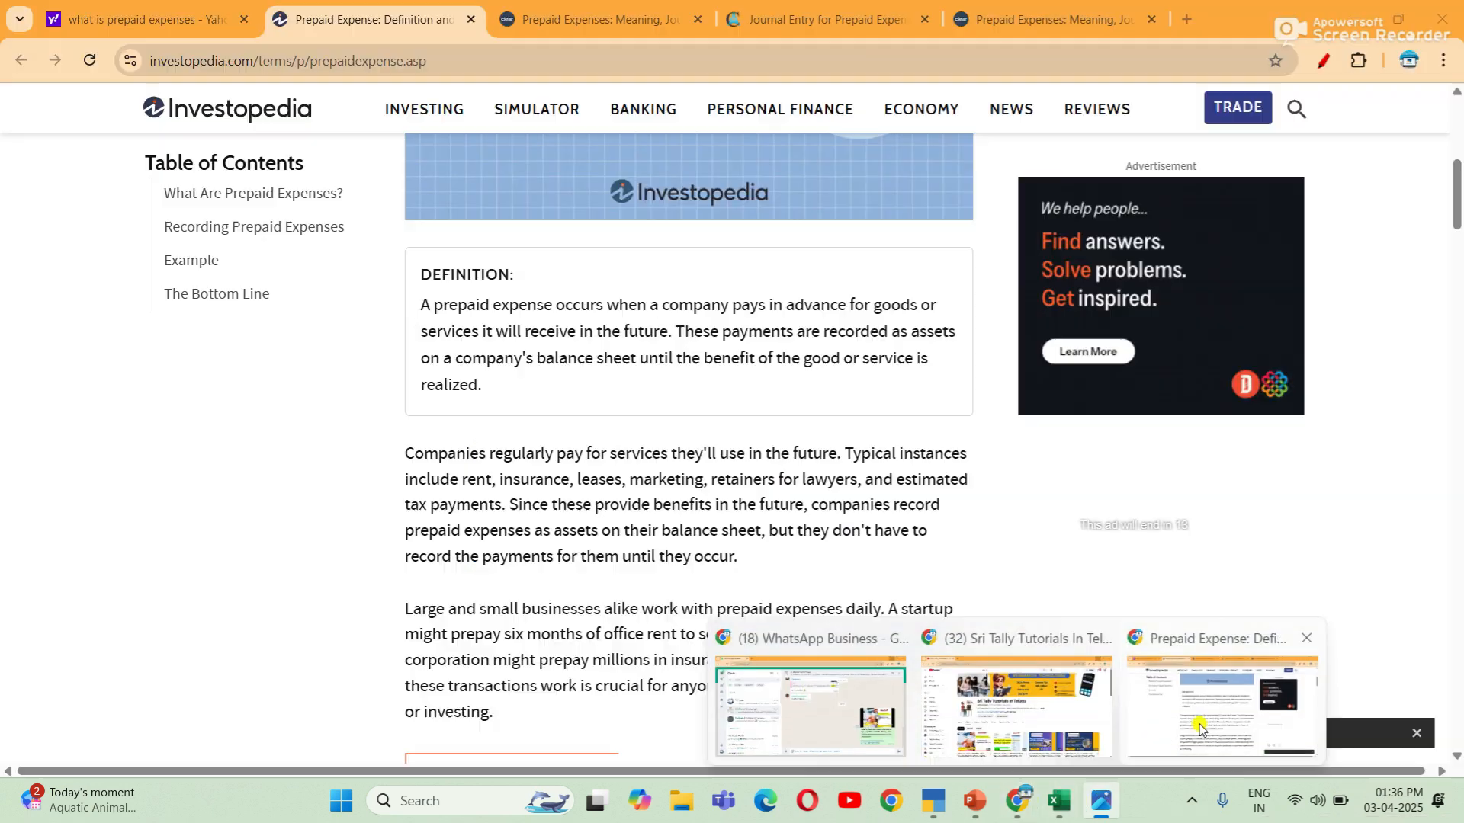
{"action": "left_click", "coordinate": [1199, 724]}
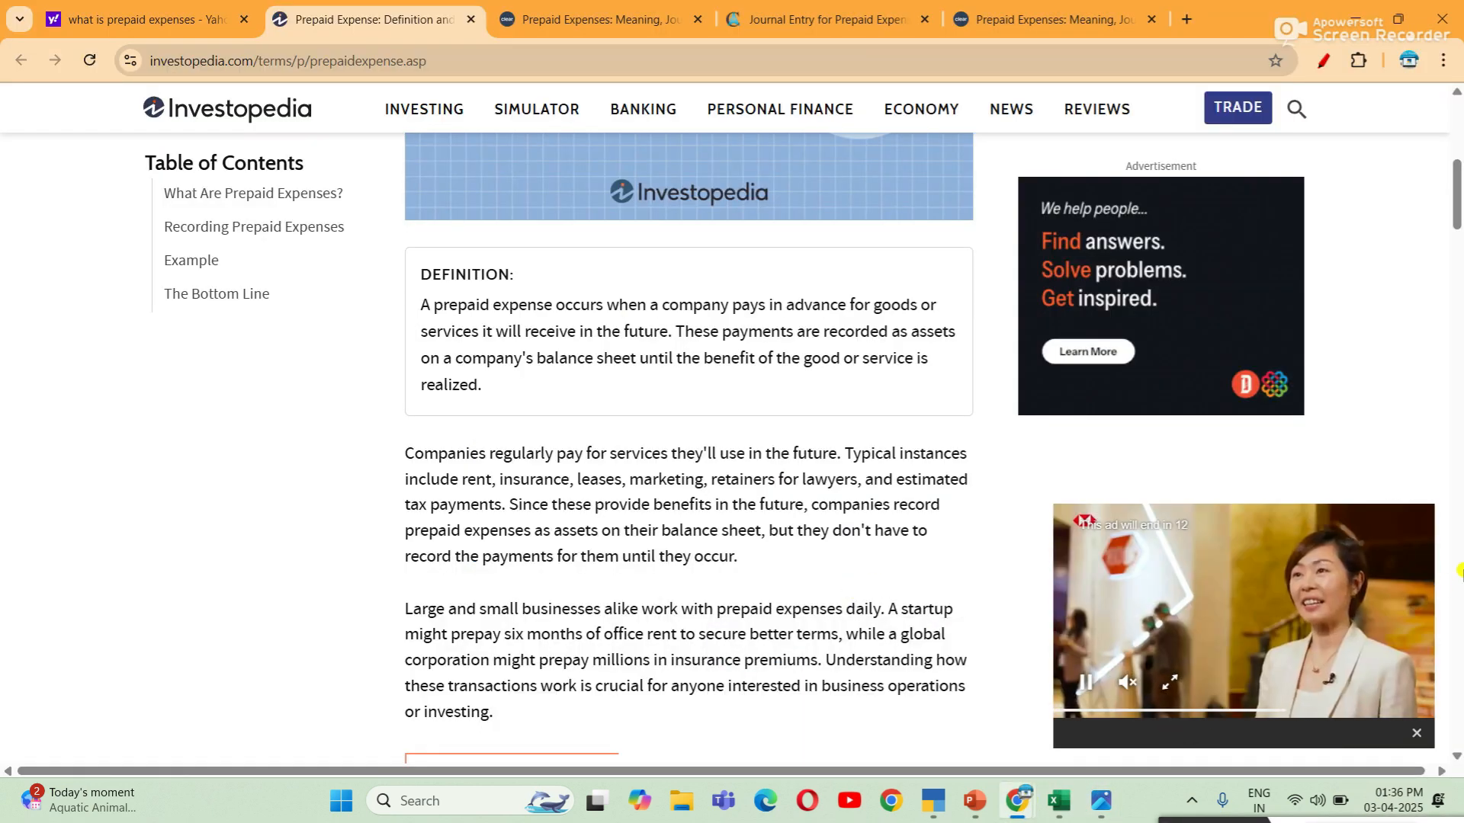
{"action": "left_click", "coordinate": [1408, 734]}
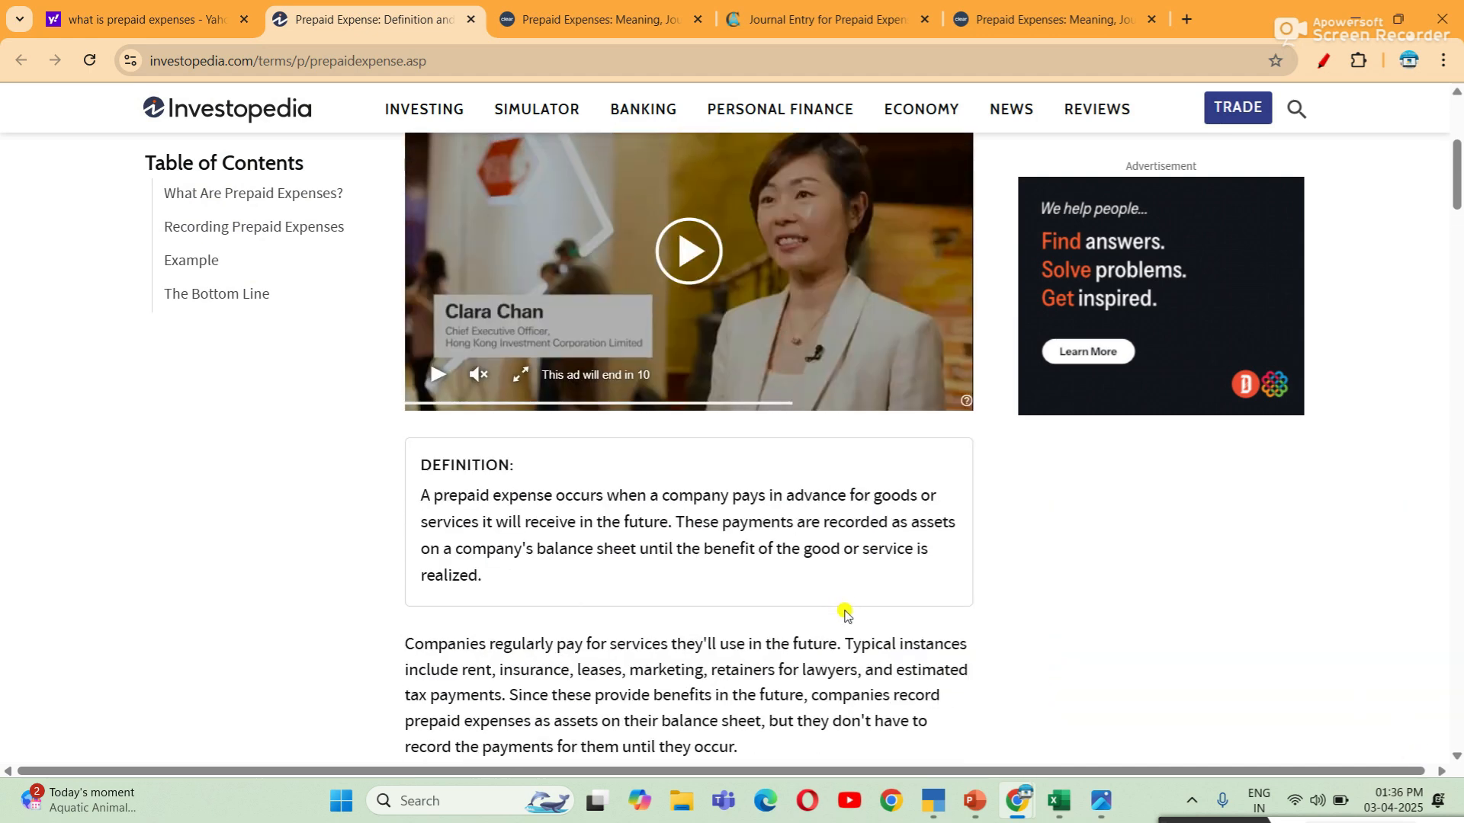
{"action": "scroll", "coordinate": [842, 606], "scroll_direction": "down", "scroll_amount": 1}
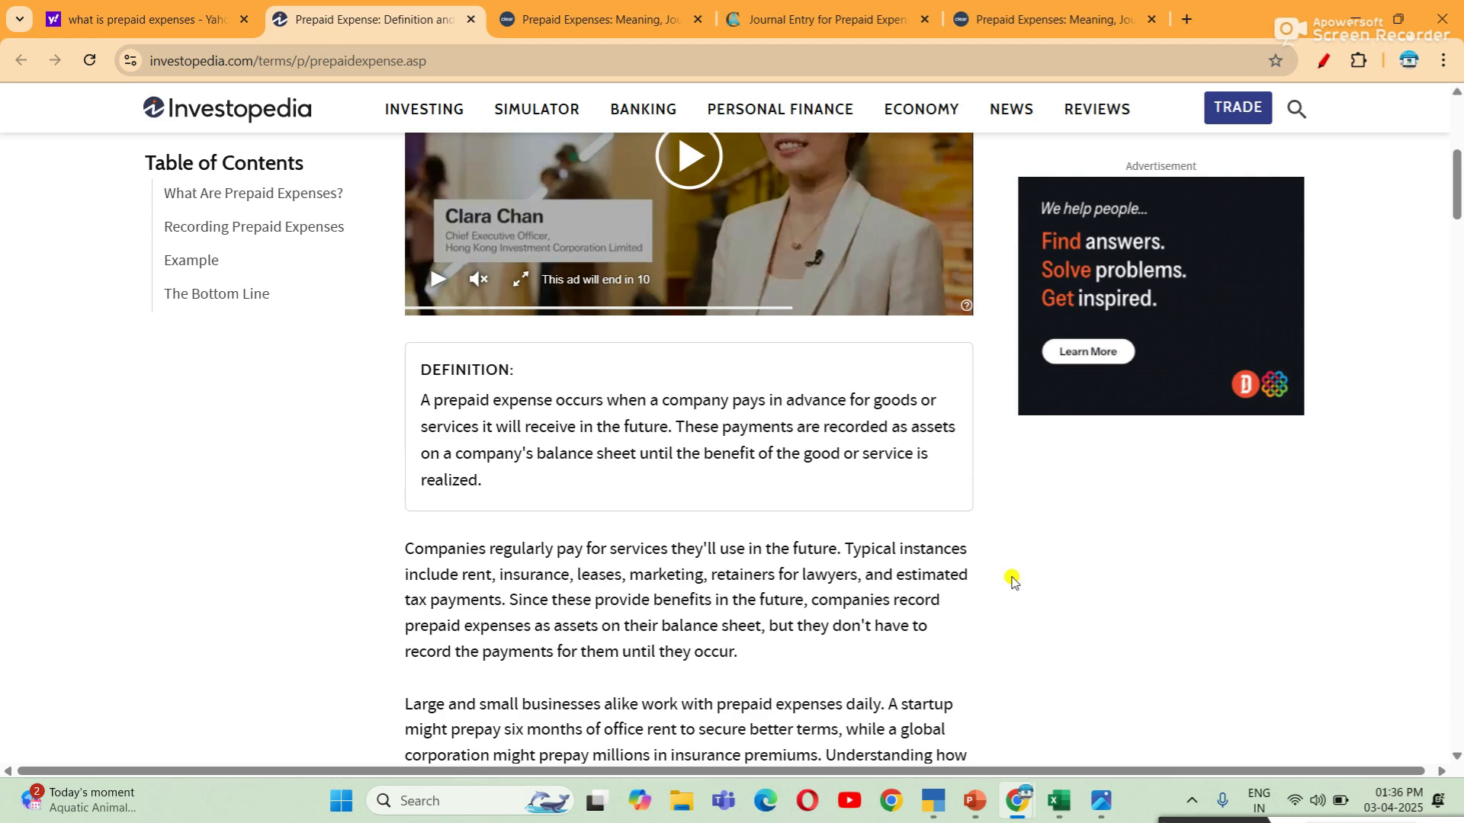
{"action": "scroll", "coordinate": [1015, 602], "scroll_direction": "down", "scroll_amount": 1}
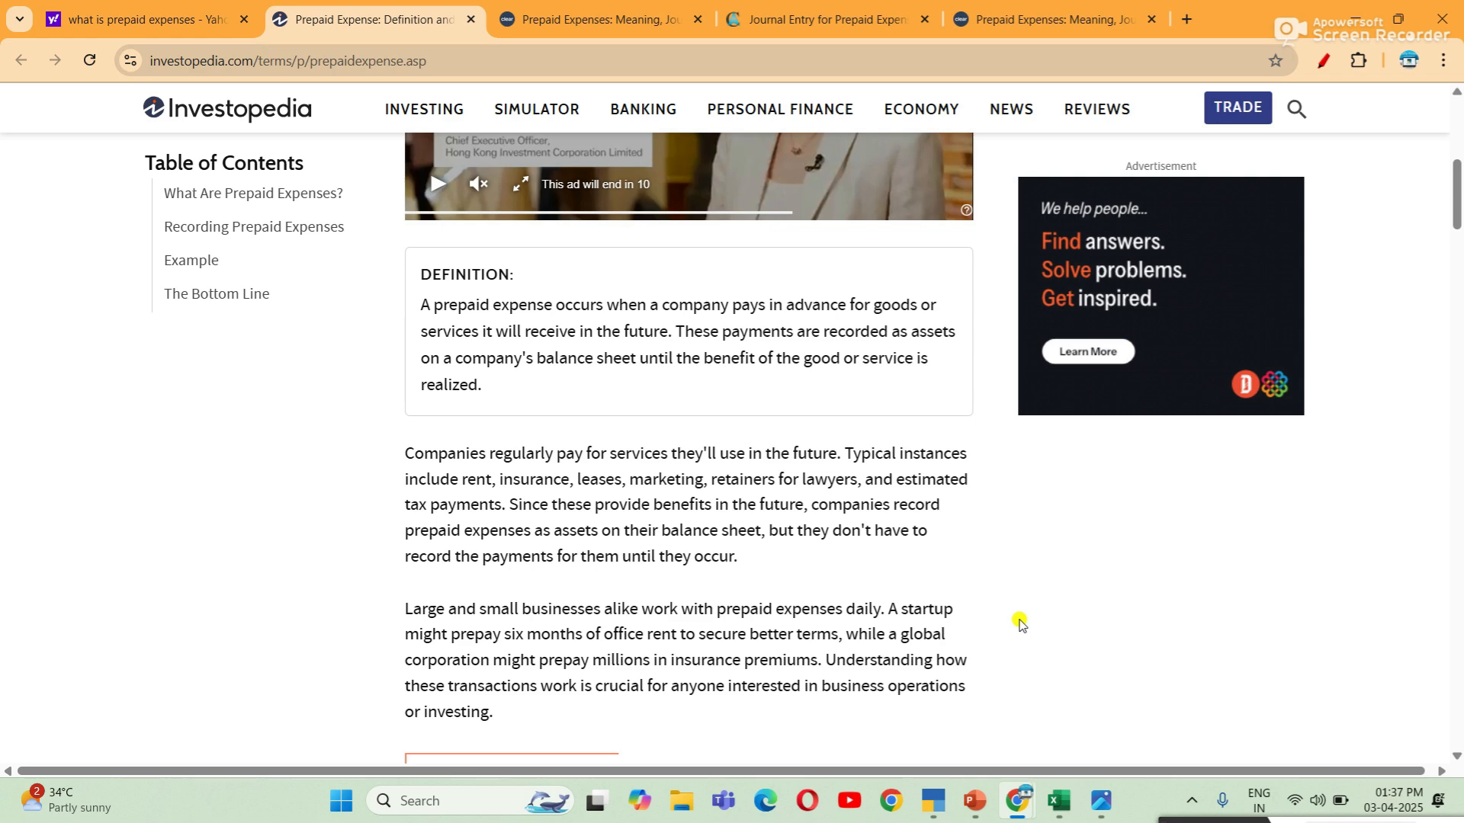
{"action": "scroll", "coordinate": [1022, 623], "scroll_direction": "down", "scroll_amount": 3}
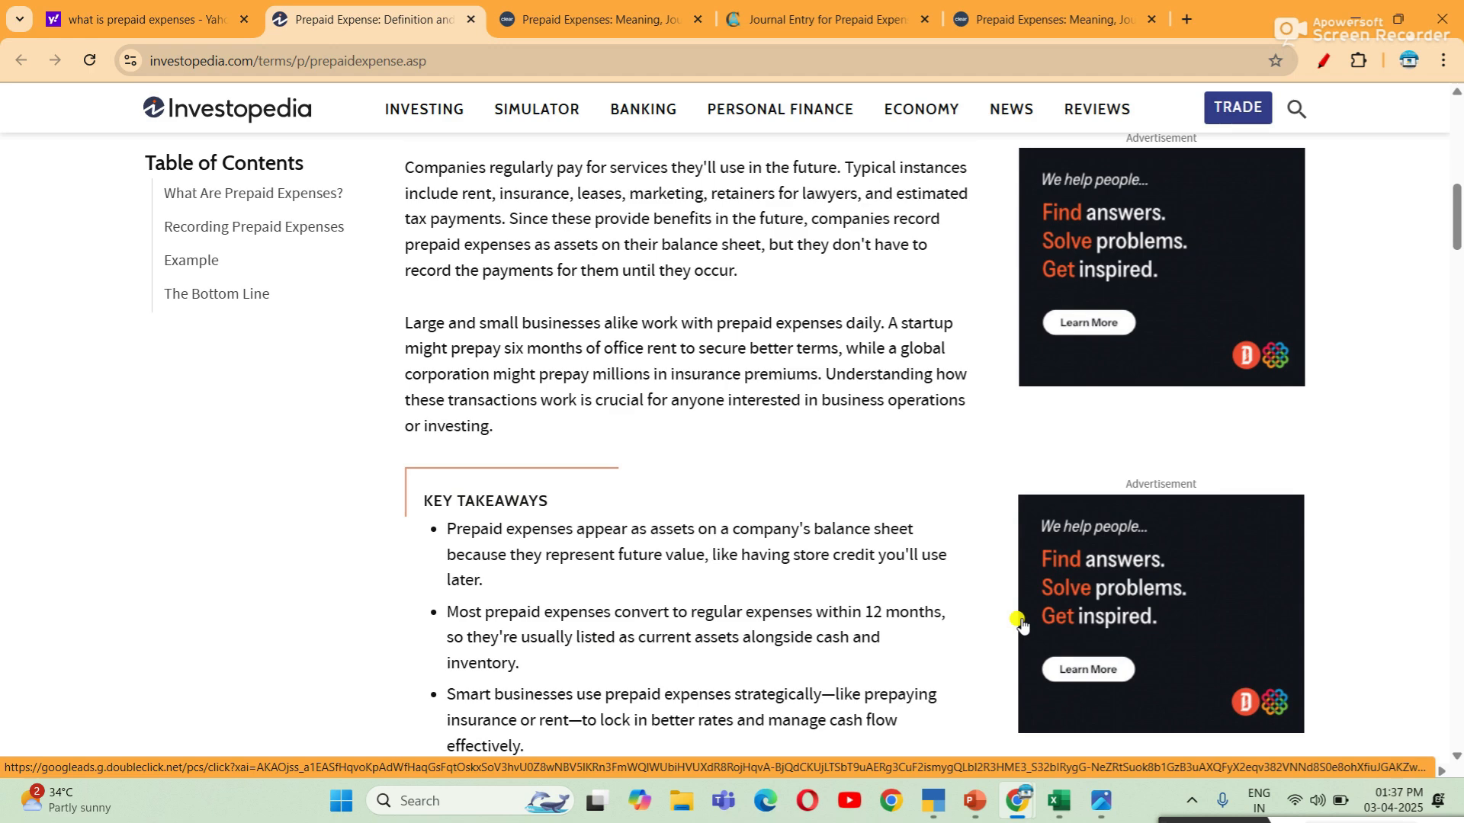
{"action": "scroll", "coordinate": [1021, 624], "scroll_direction": "down", "scroll_amount": 1}
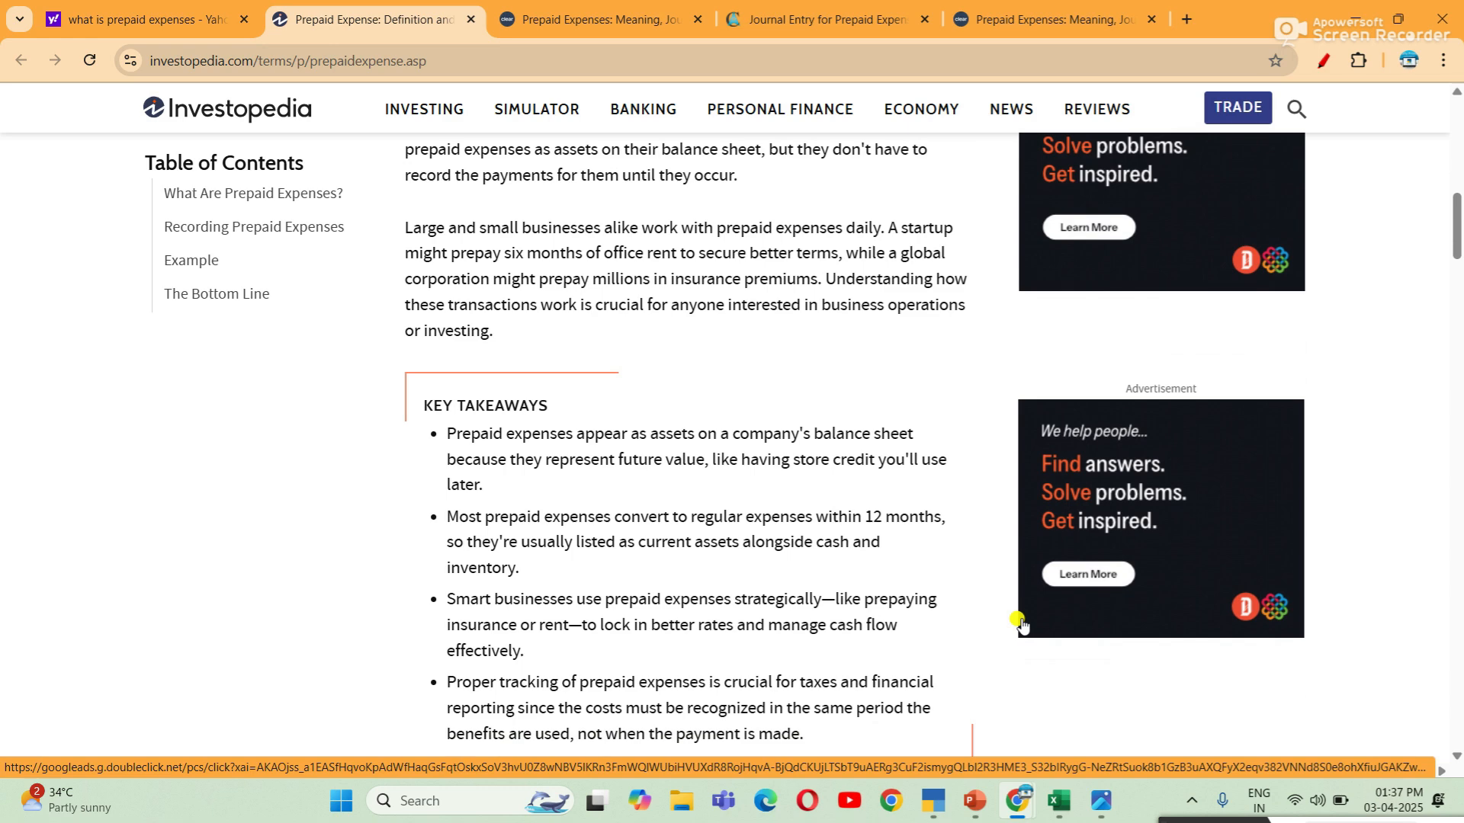
{"action": "scroll", "coordinate": [991, 610], "scroll_direction": "up", "scroll_amount": 3}
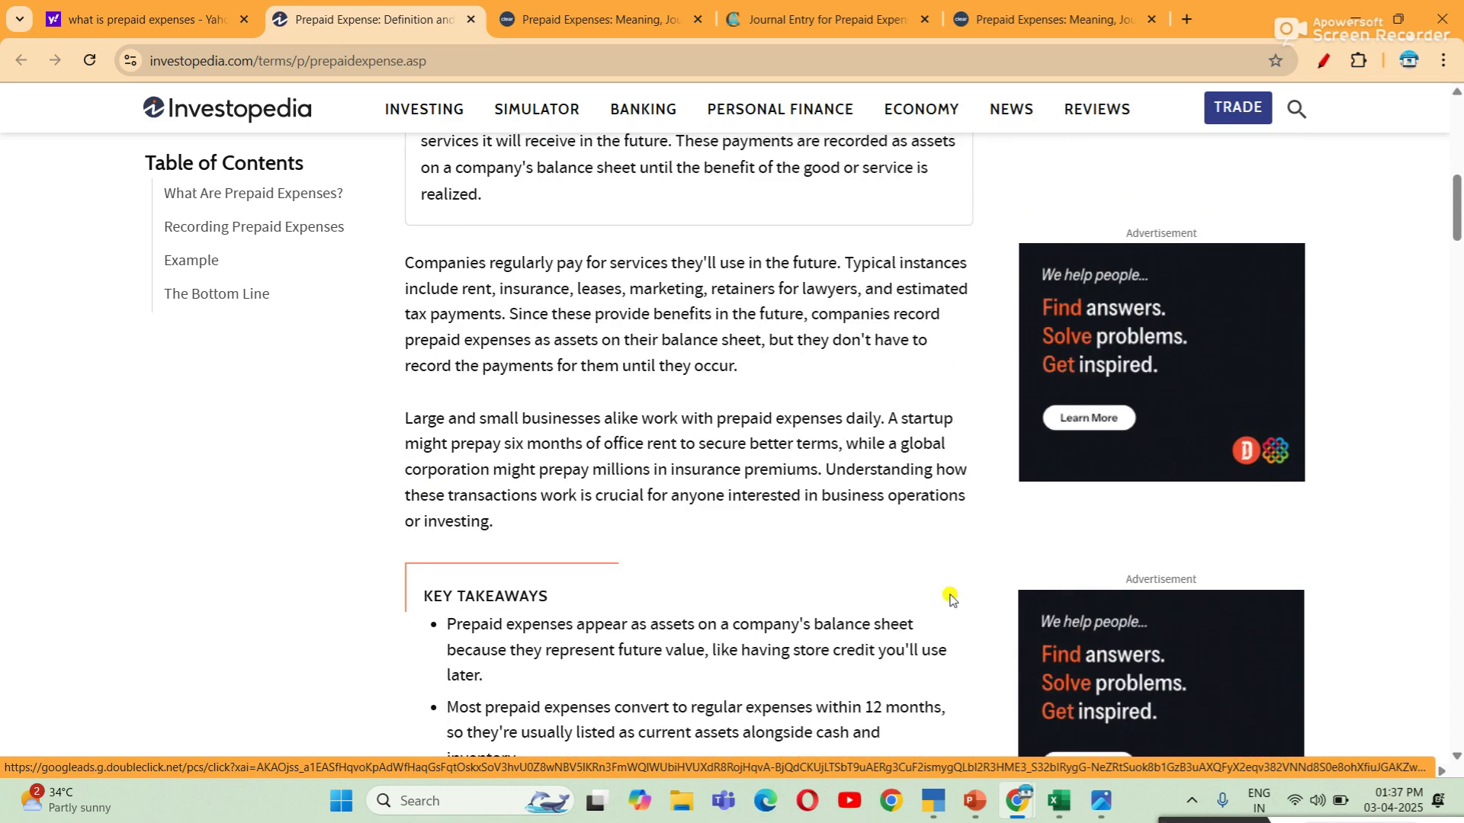
Minimize the browser and the image viewer, and switch to the accounts finalisation workbook in Excel.
{"action": "left_click", "coordinate": [1354, 19]}
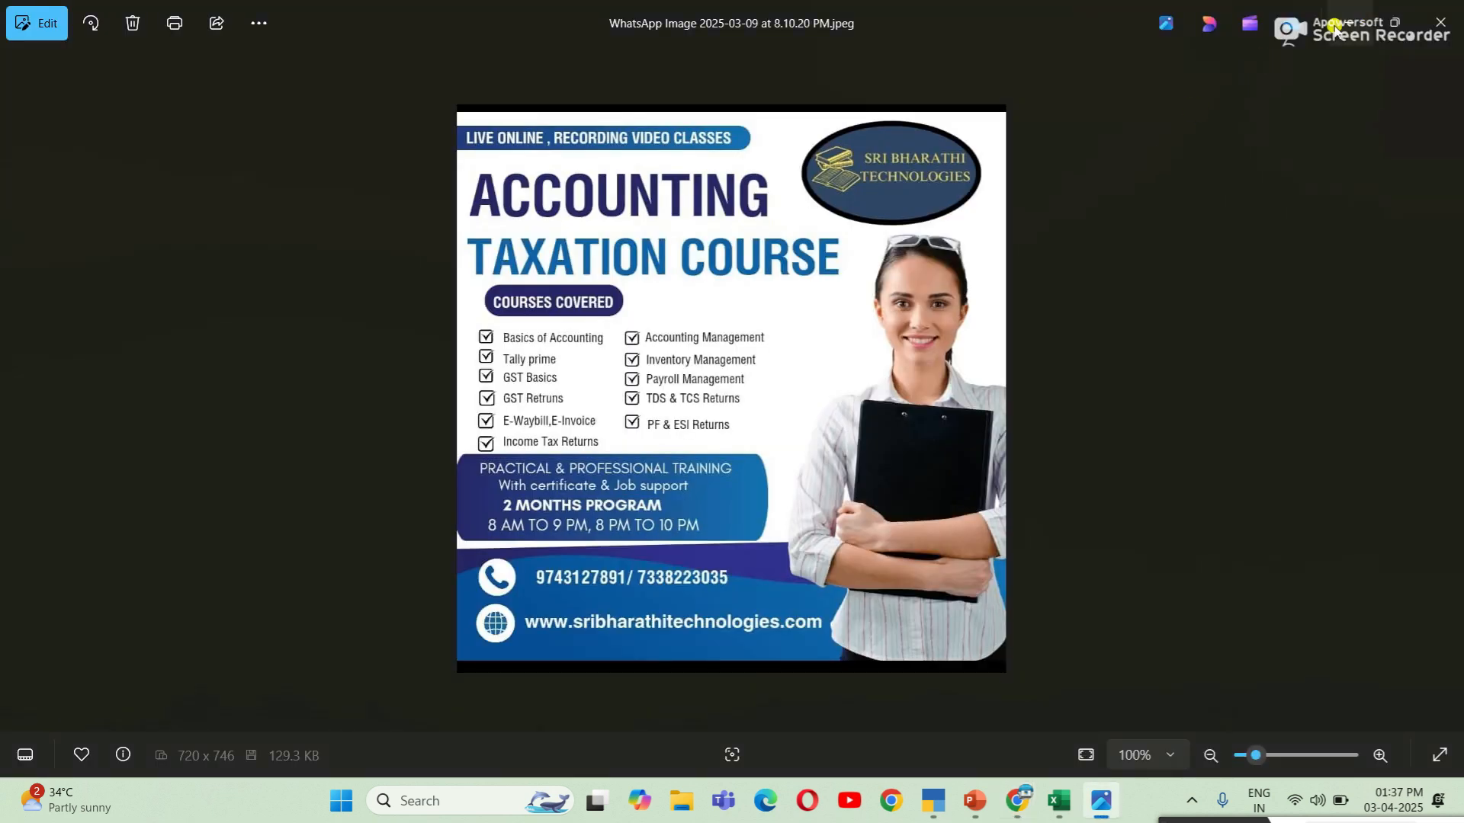
{"action": "left_click", "coordinate": [1347, 25]}
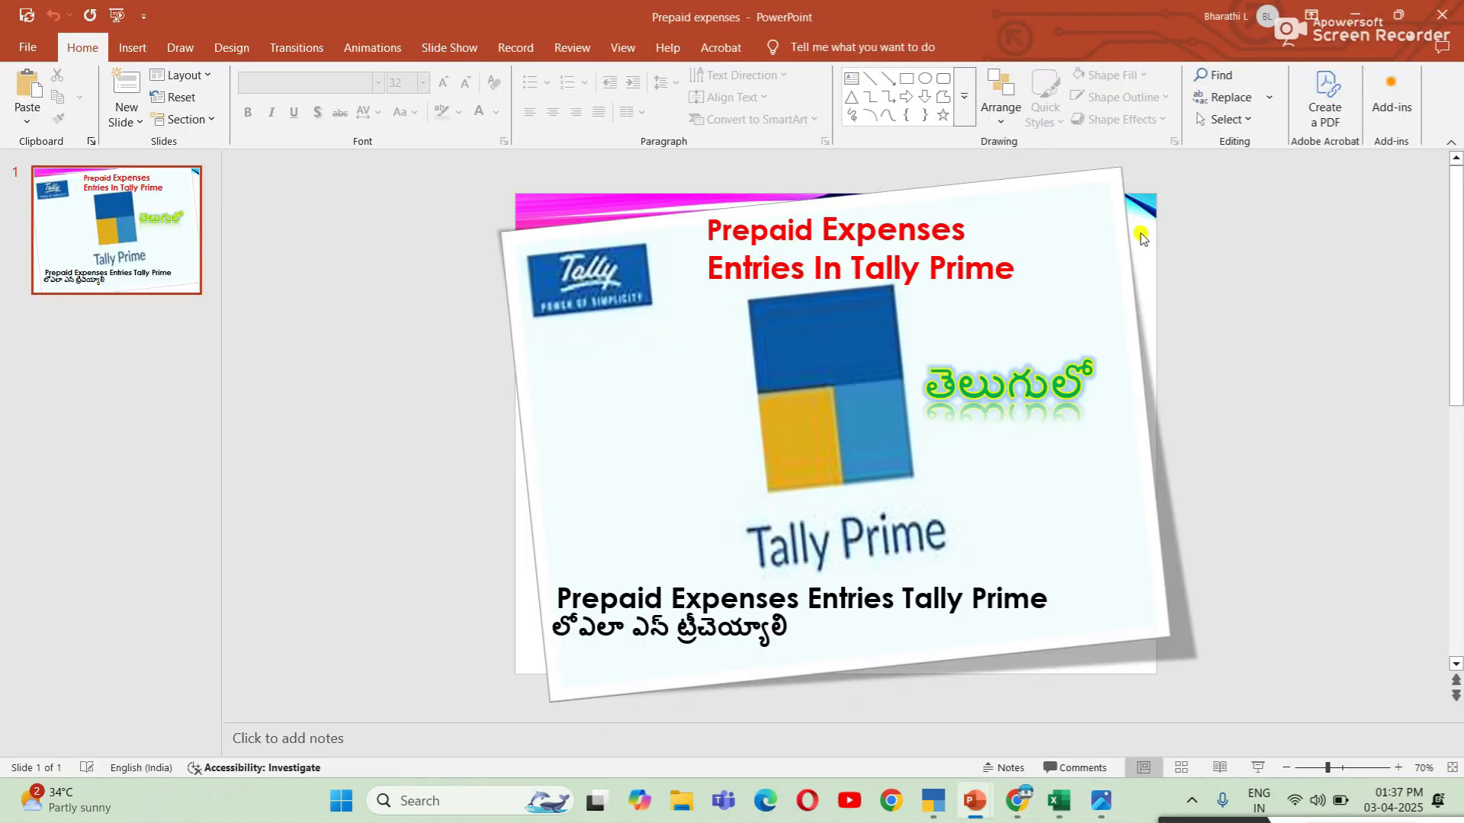
{"action": "left_click", "coordinate": [1059, 801]}
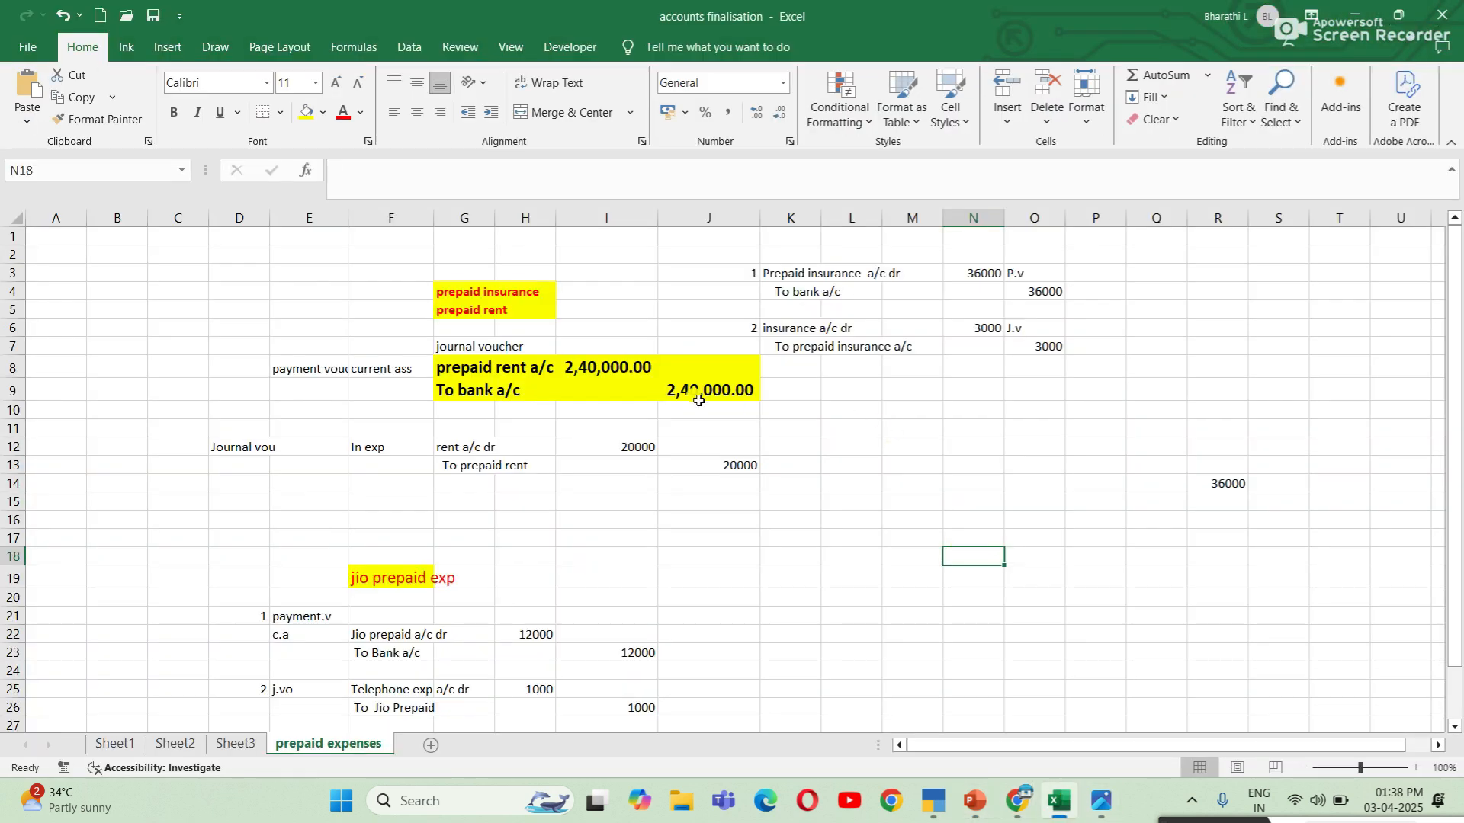
Enter the date 1-4-2025 in cell M2, above the prepaid insurance payment entry.
{"action": "left_click", "coordinate": [526, 291]}
{"action": "left_click", "coordinate": [467, 290]}
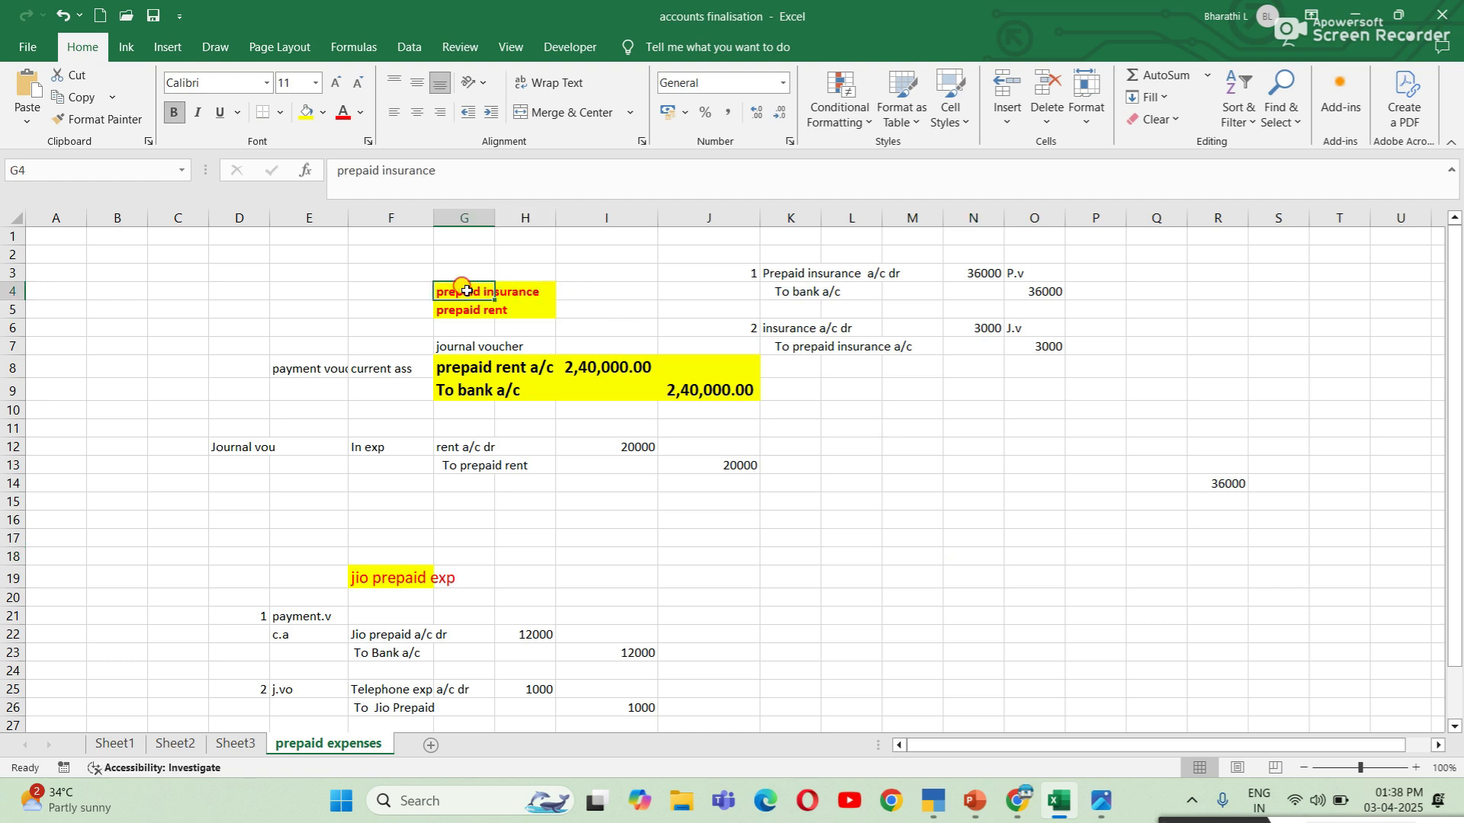
{"action": "left_click", "coordinate": [786, 270]}
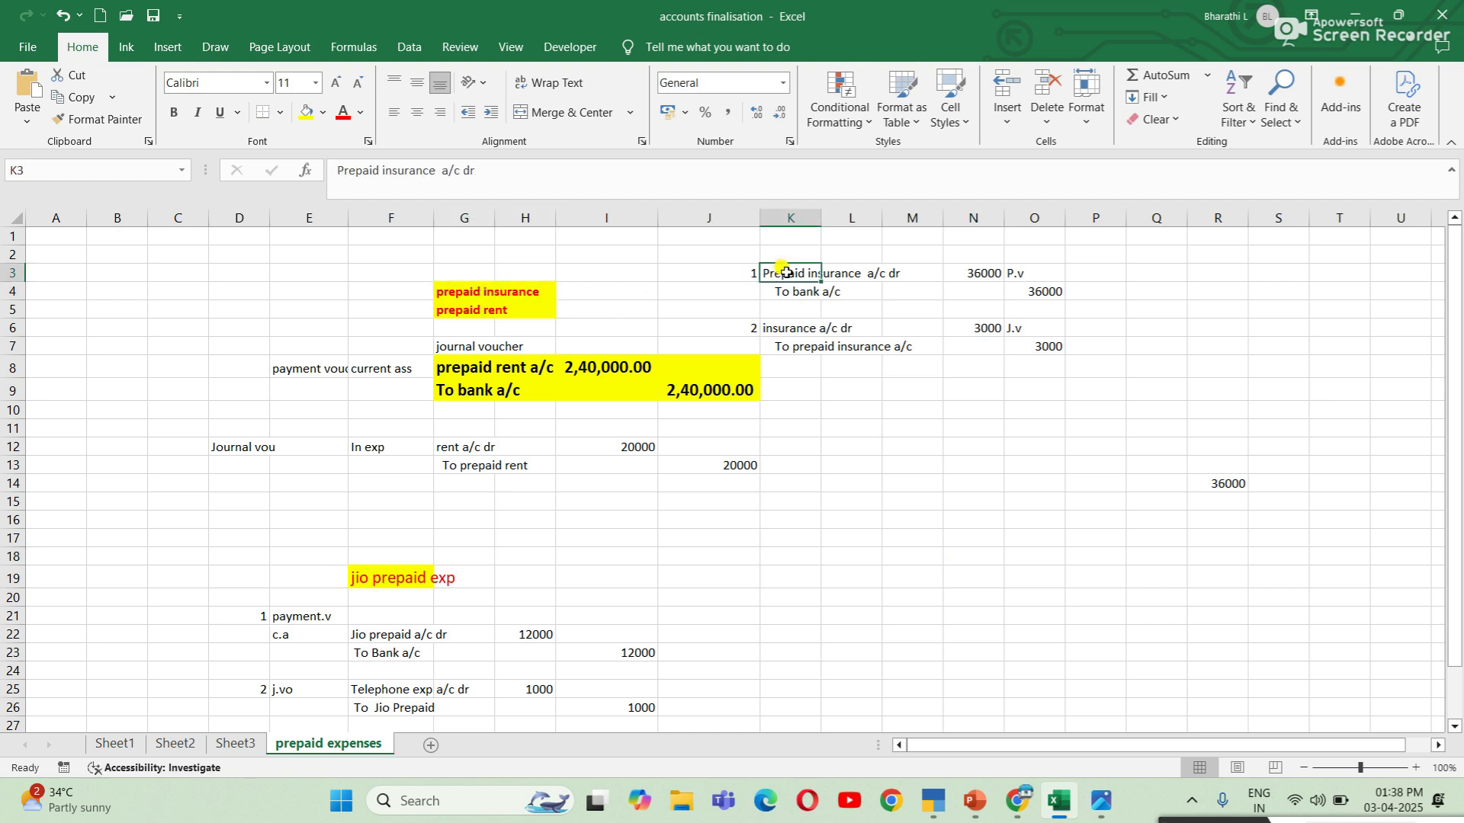
{"action": "left_click", "coordinate": [979, 273]}
{"action": "left_click", "coordinate": [1083, 273]}
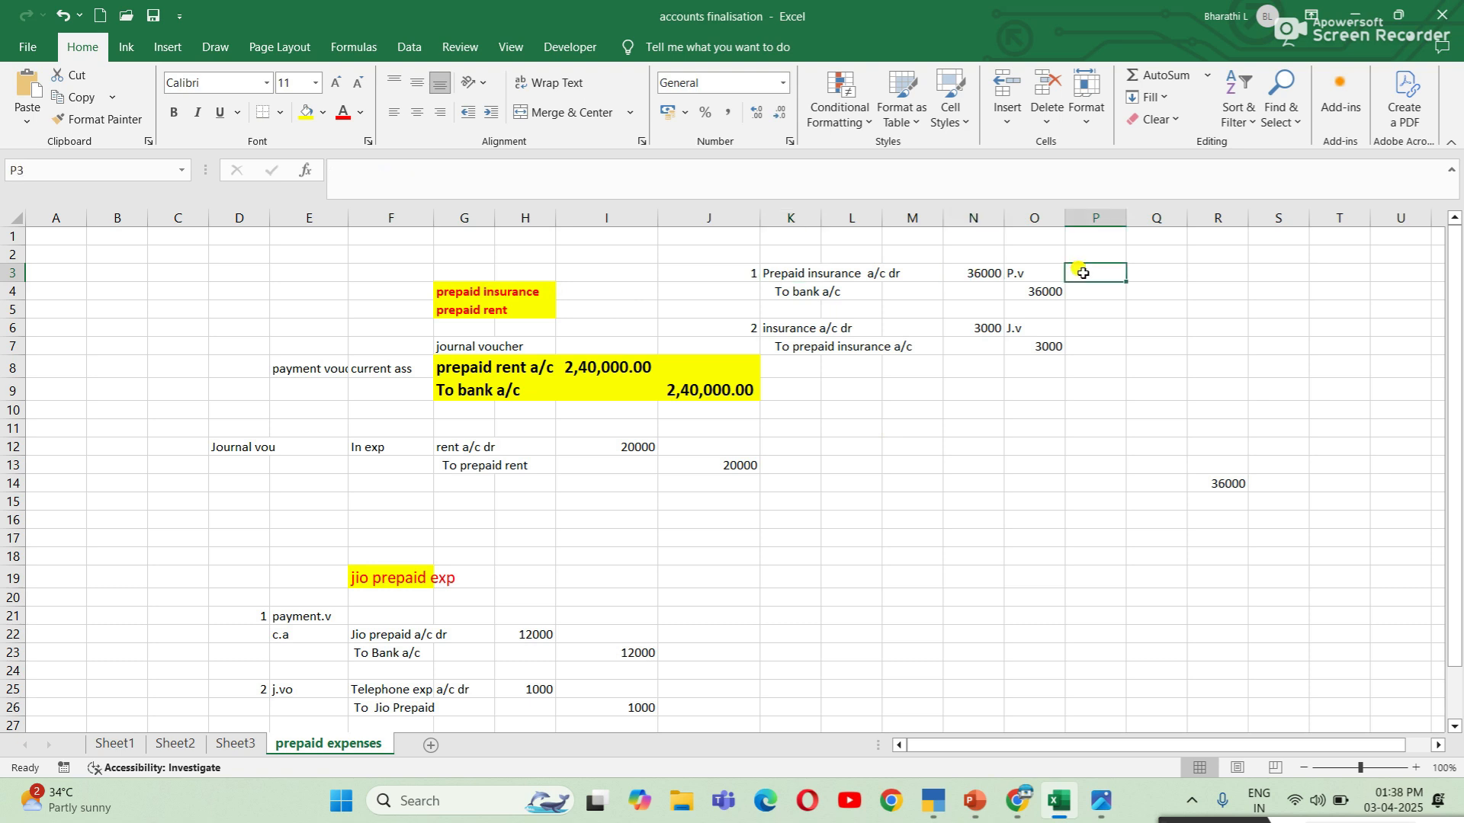
{"action": "left_click", "coordinate": [906, 248]}
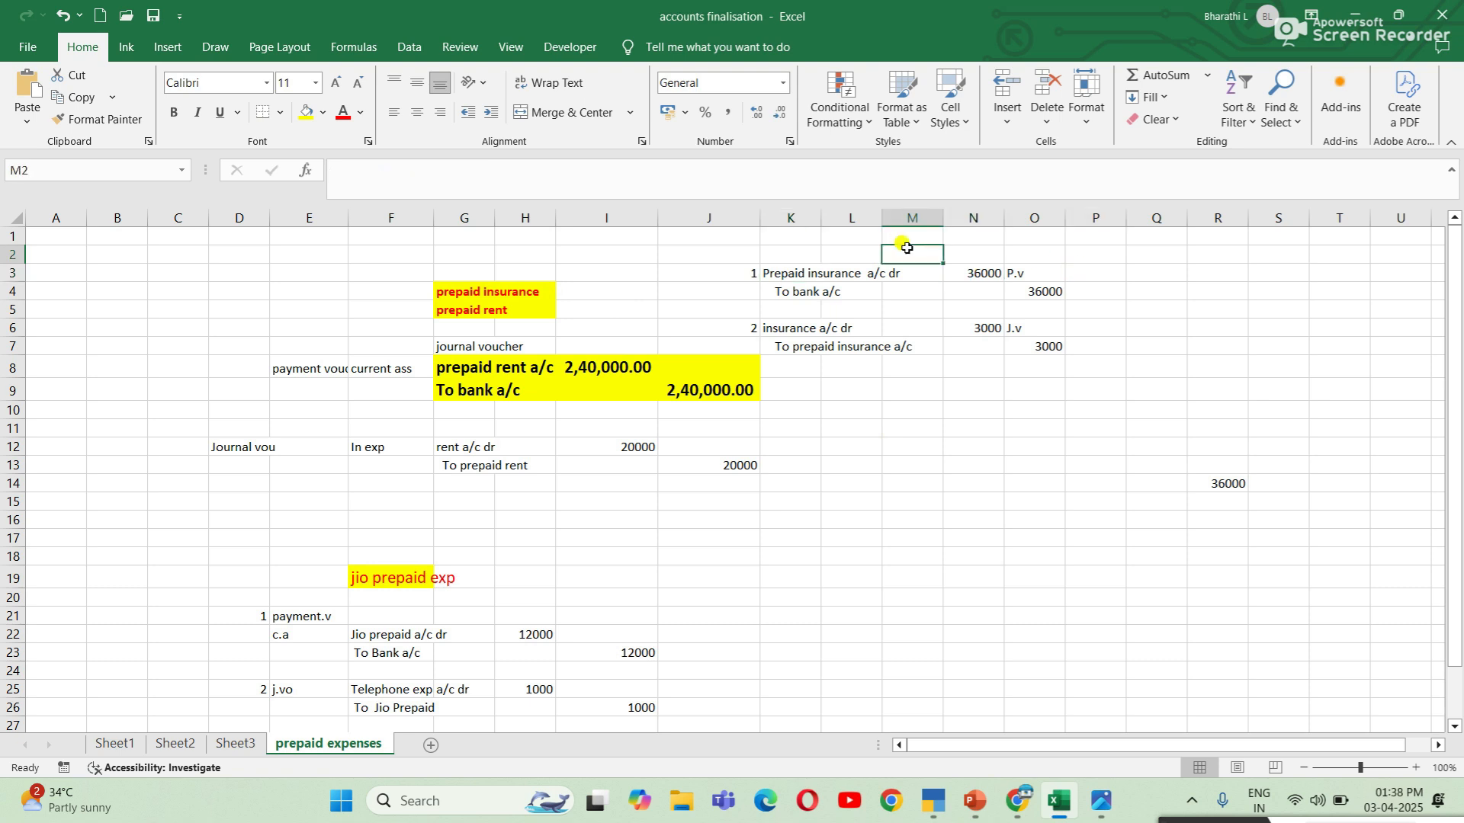
{"action": "type", "text": "1-4-2025"}
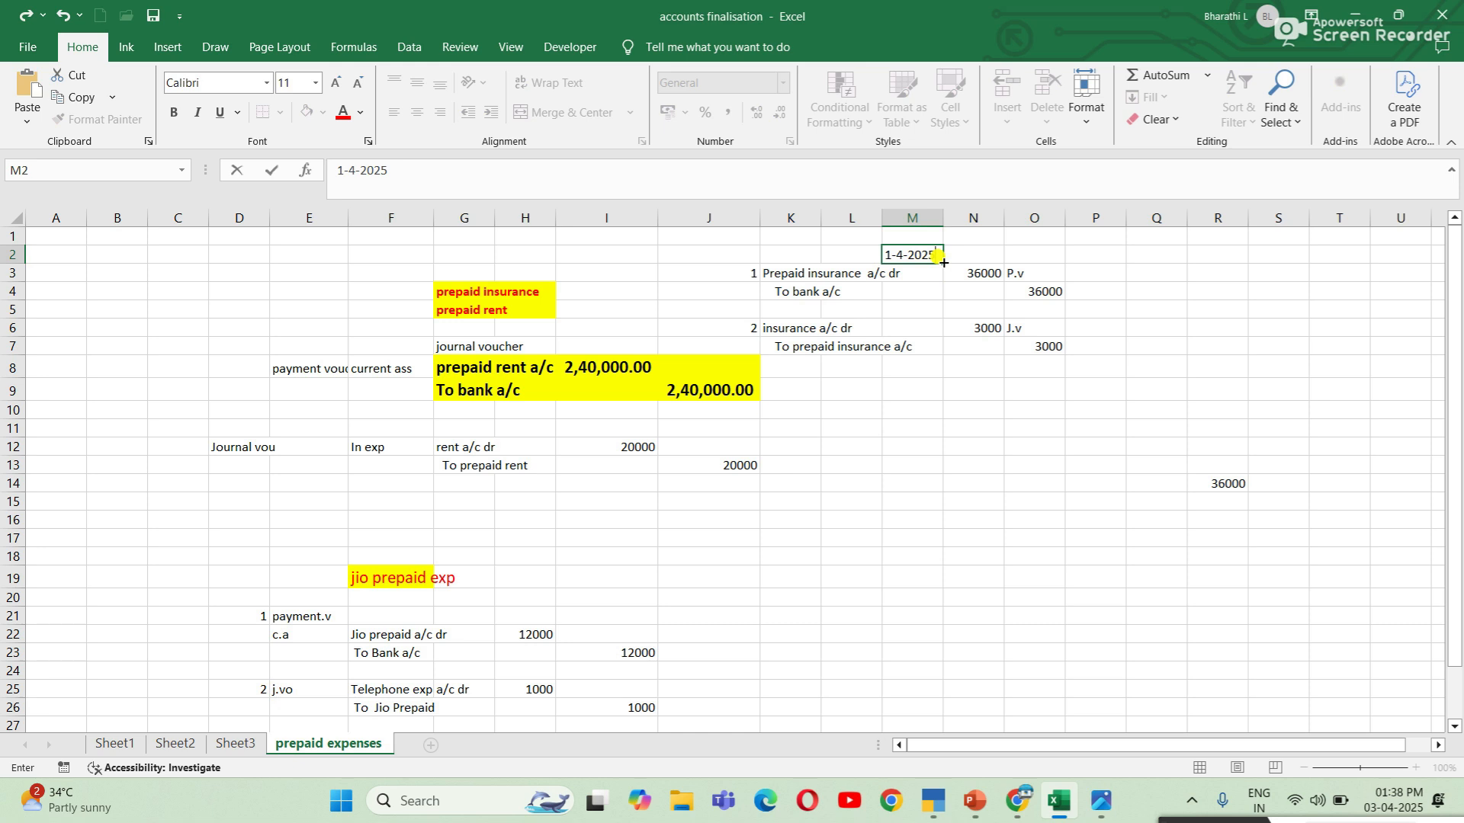
{"action": "left_click", "coordinate": [947, 447]}
{"action": "left_click", "coordinate": [921, 253]}
Examine the debit and credit lines of the prepaid insurance payment entry and their amounts.
{"action": "left_click", "coordinate": [801, 272]}
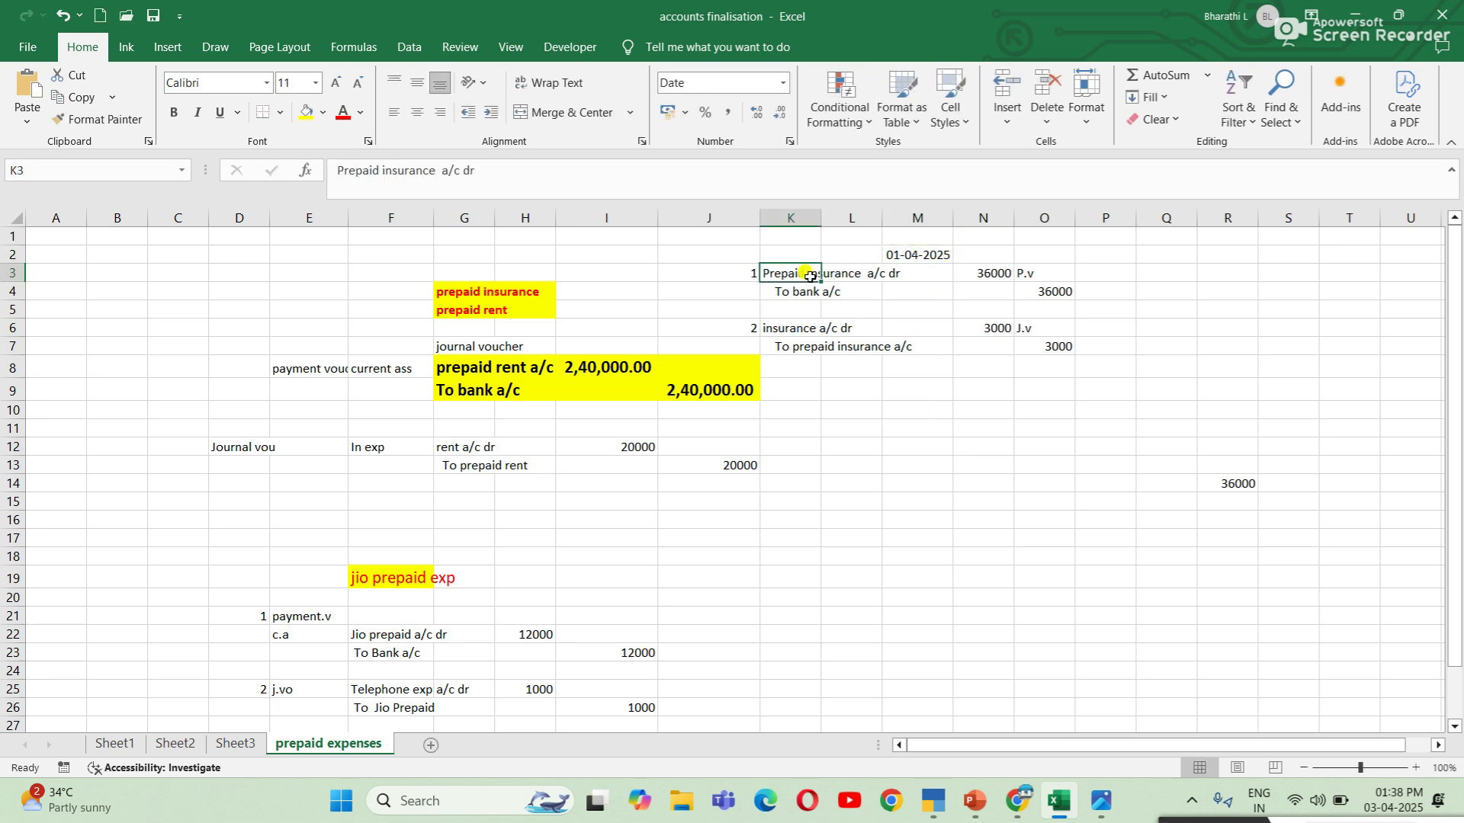
{"action": "left_click", "coordinate": [905, 289]}
{"action": "left_click", "coordinate": [1005, 271]}
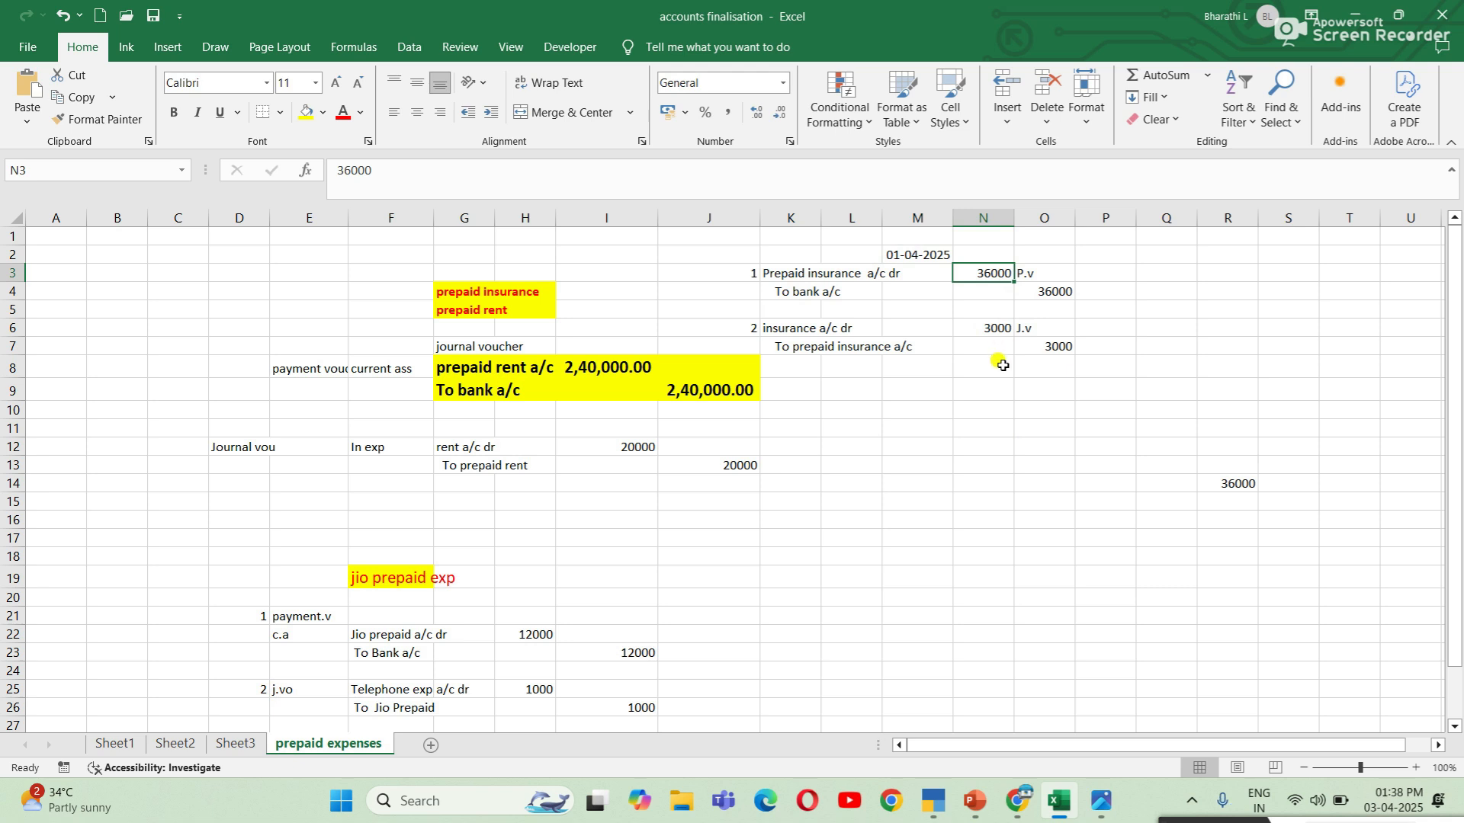
{"action": "left_click", "coordinate": [833, 268]}
{"action": "left_click", "coordinate": [966, 269]}
{"action": "left_click", "coordinate": [832, 269]}
{"action": "left_click", "coordinate": [987, 267]}
{"action": "left_click", "coordinate": [827, 291]}
{"action": "left_click", "coordinate": [1039, 289]}
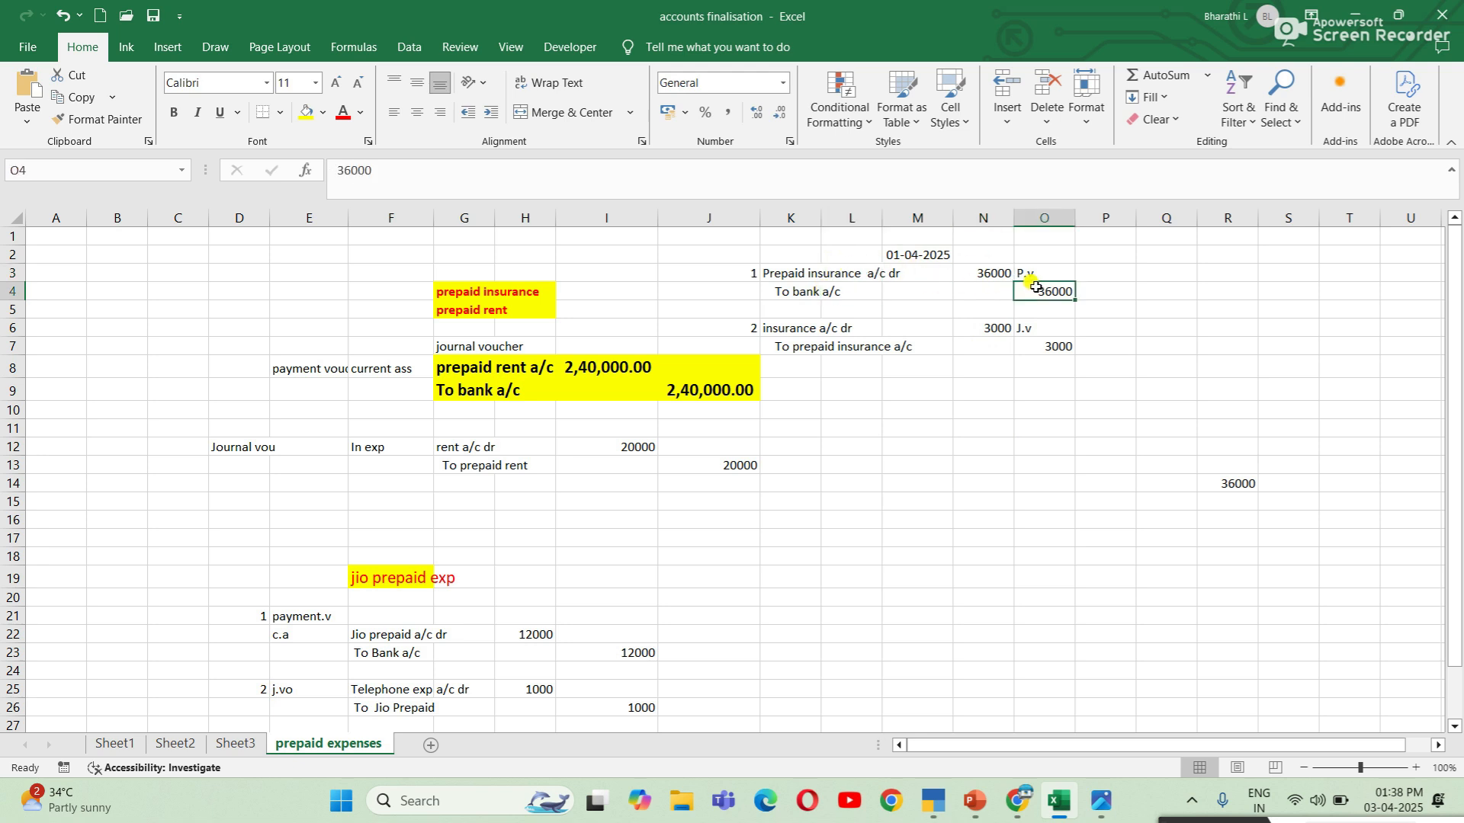
Review the prepaid rent, Jio prepaid and prepaid salaries examples, and recheck the prepaid insurance entry.
{"action": "left_click", "coordinate": [502, 371]}
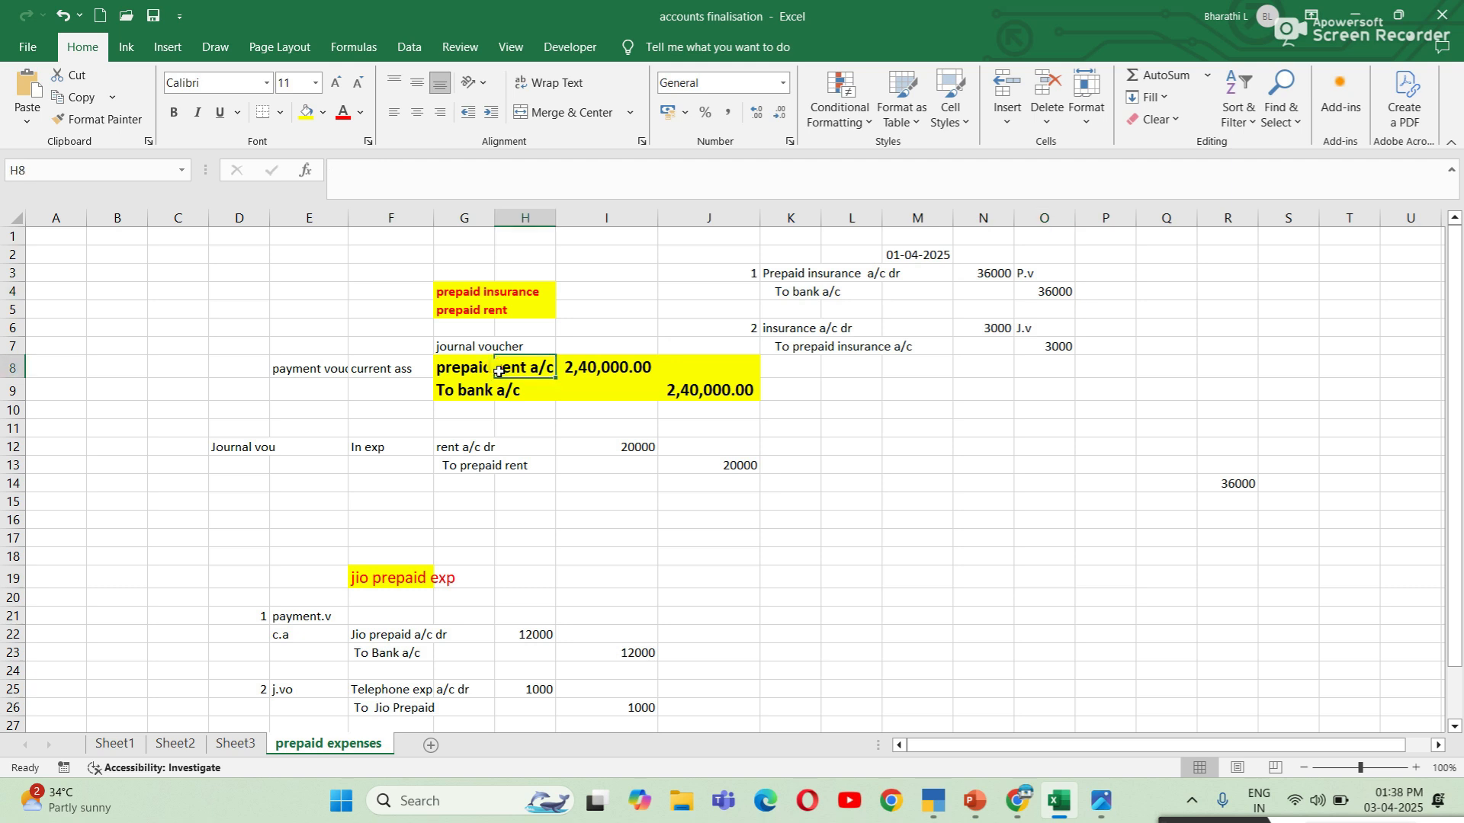
{"action": "left_click", "coordinate": [505, 397]}
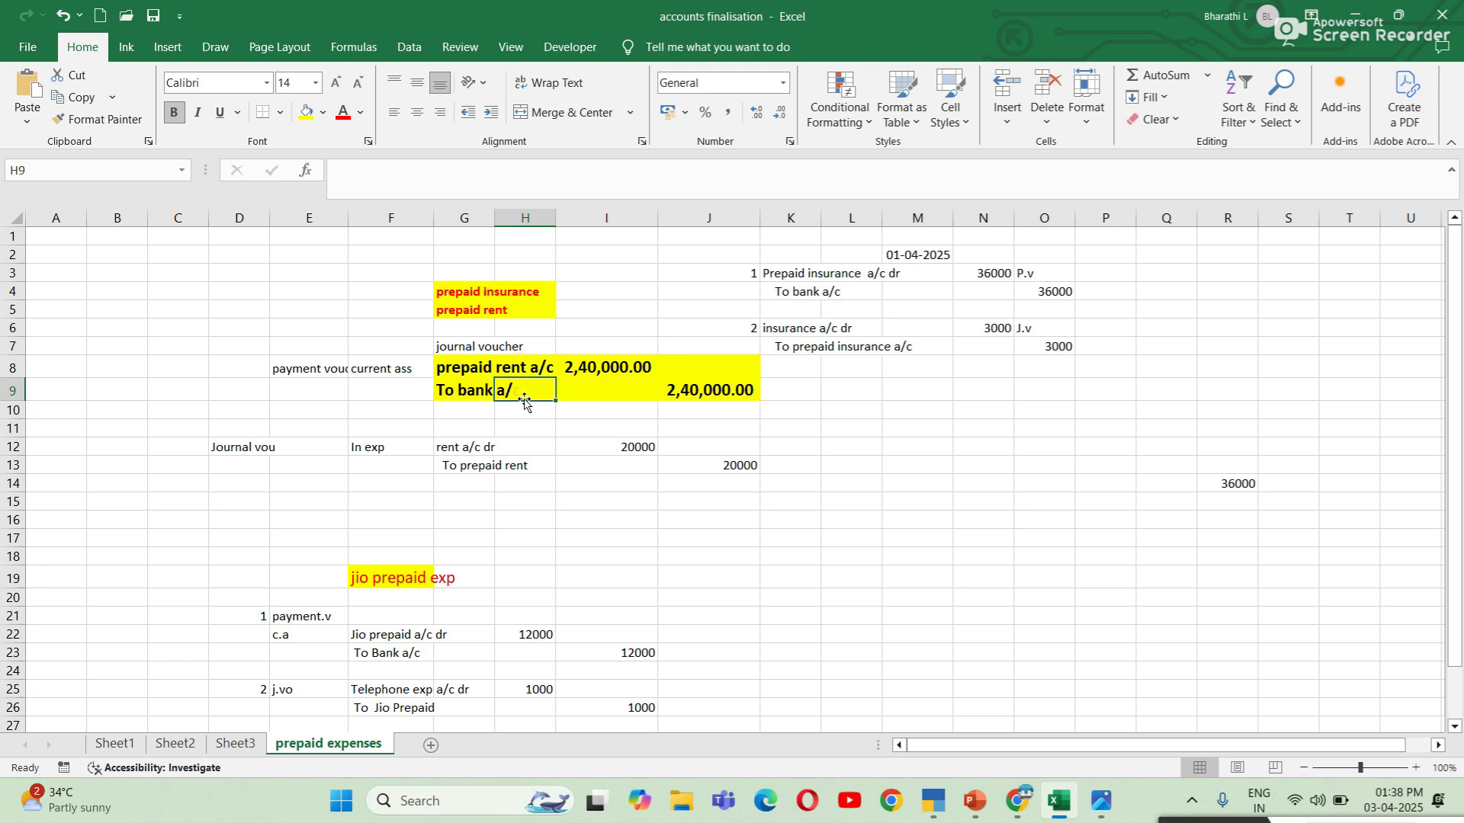
{"action": "left_click", "coordinate": [606, 371]}
{"action": "left_click", "coordinate": [745, 394]}
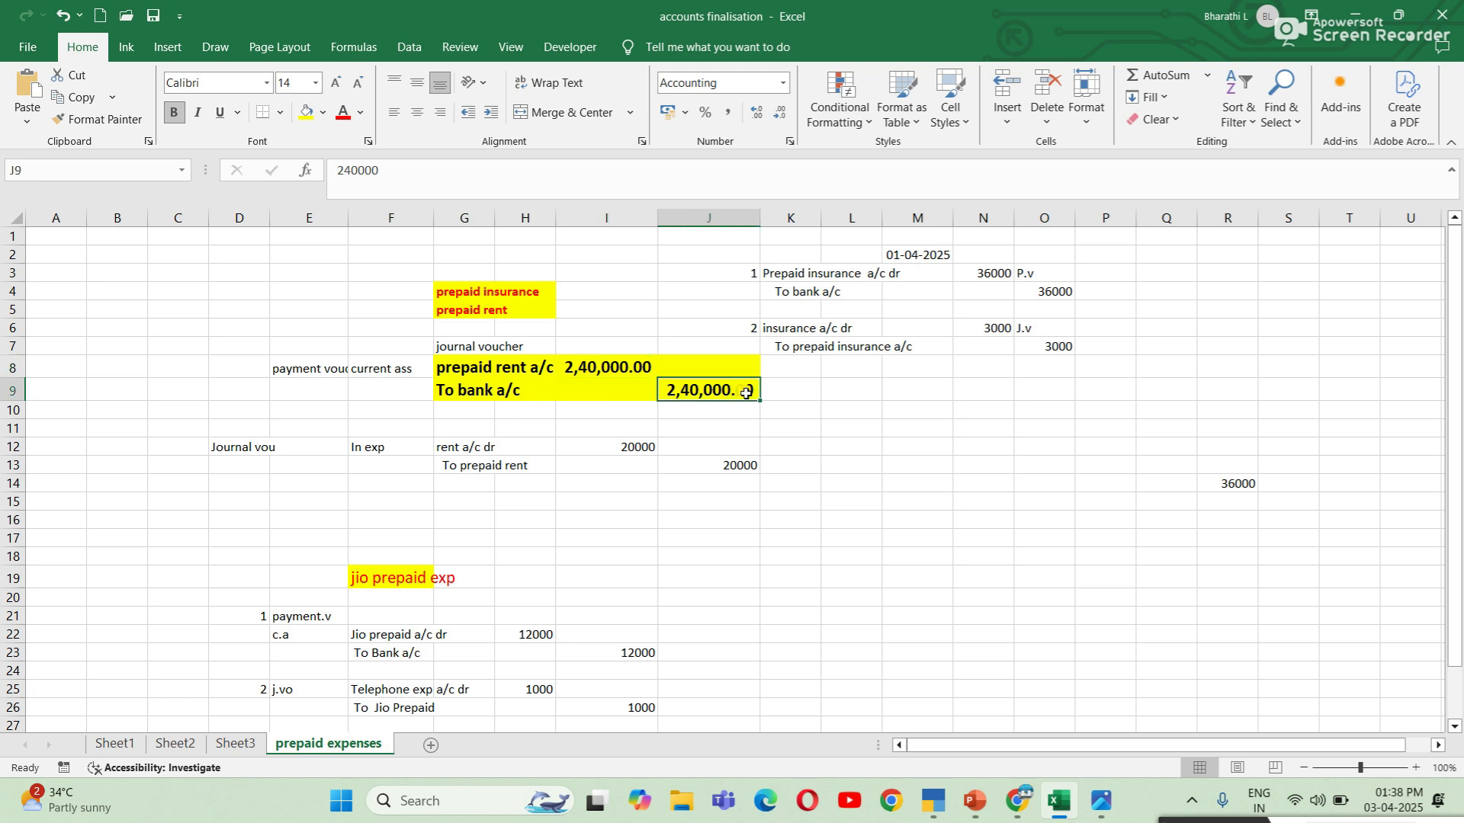
{"action": "scroll", "coordinate": [698, 497], "scroll_direction": "down", "scroll_amount": 3}
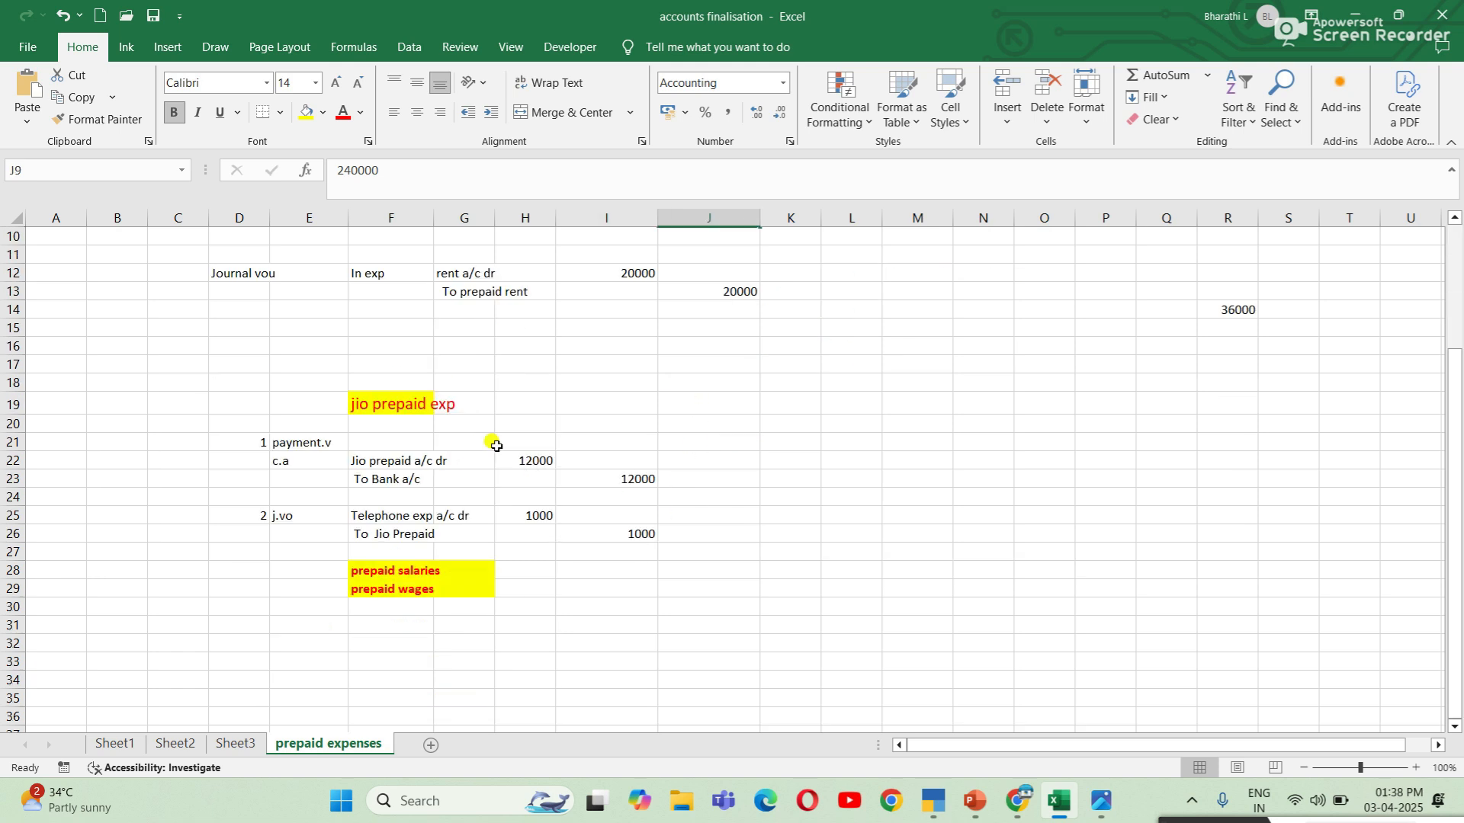
{"action": "left_click", "coordinate": [422, 408]}
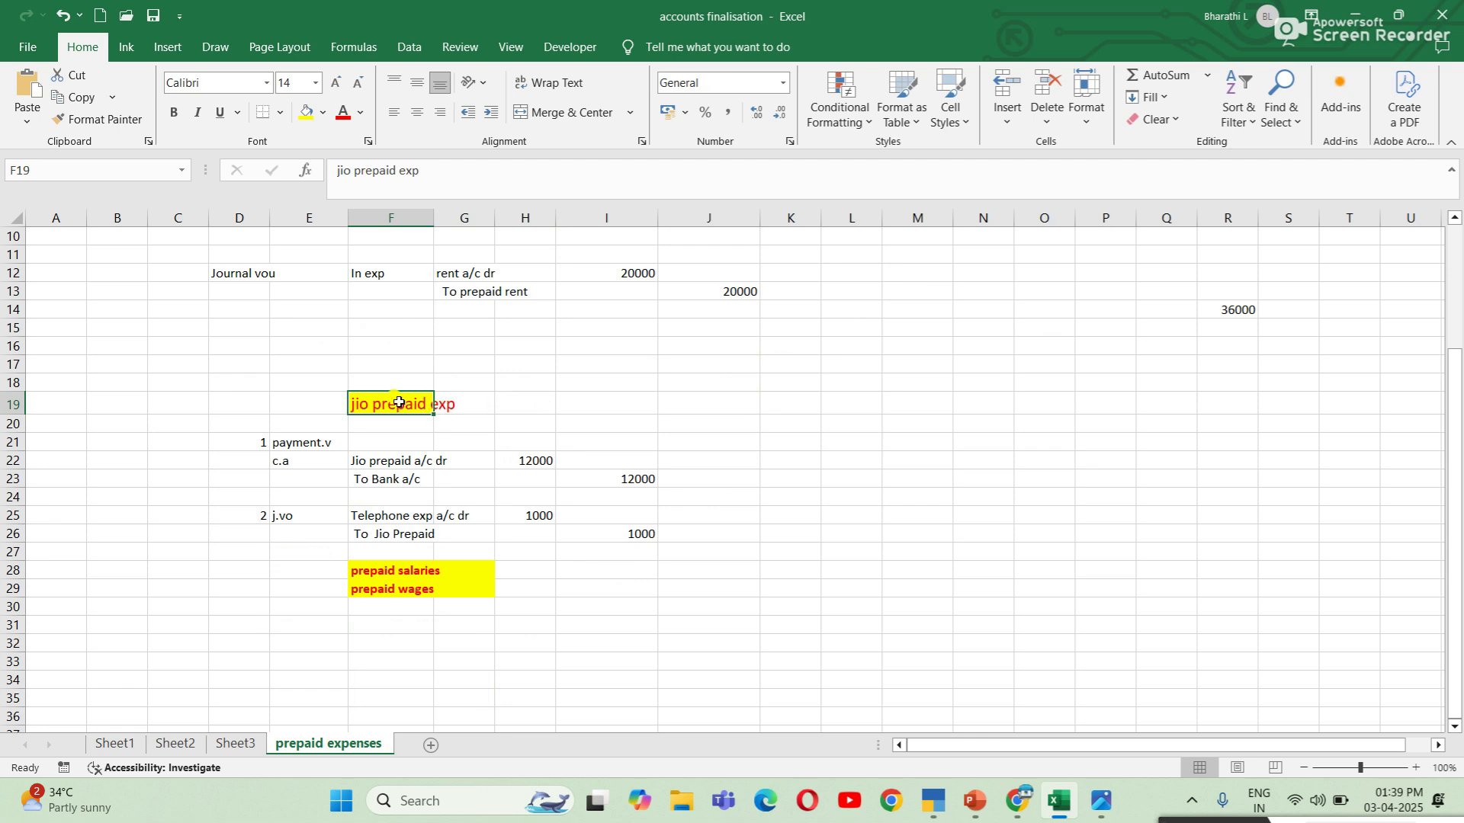
{"action": "left_click", "coordinate": [417, 460]}
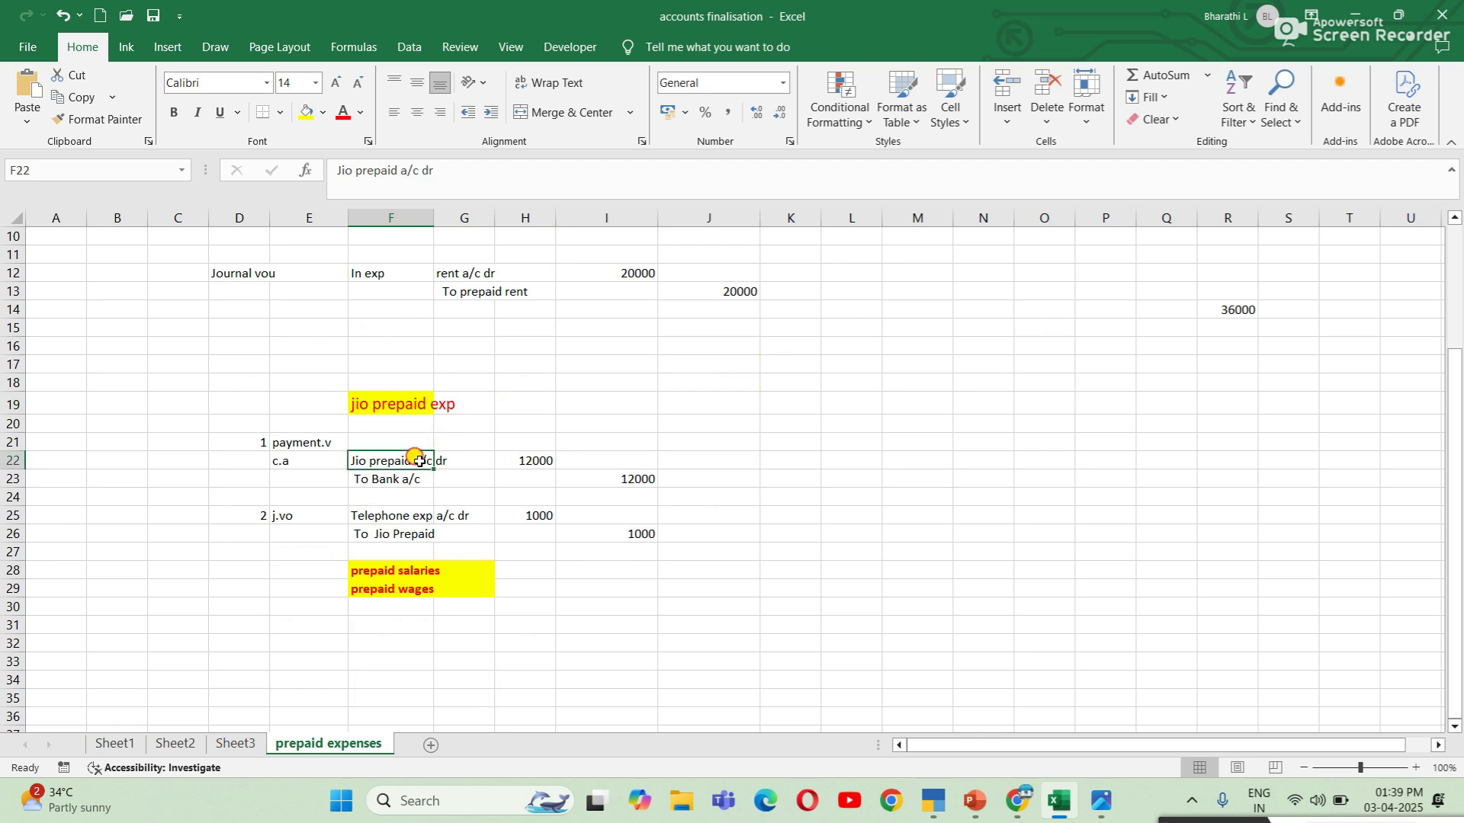
{"action": "left_click", "coordinate": [411, 572]}
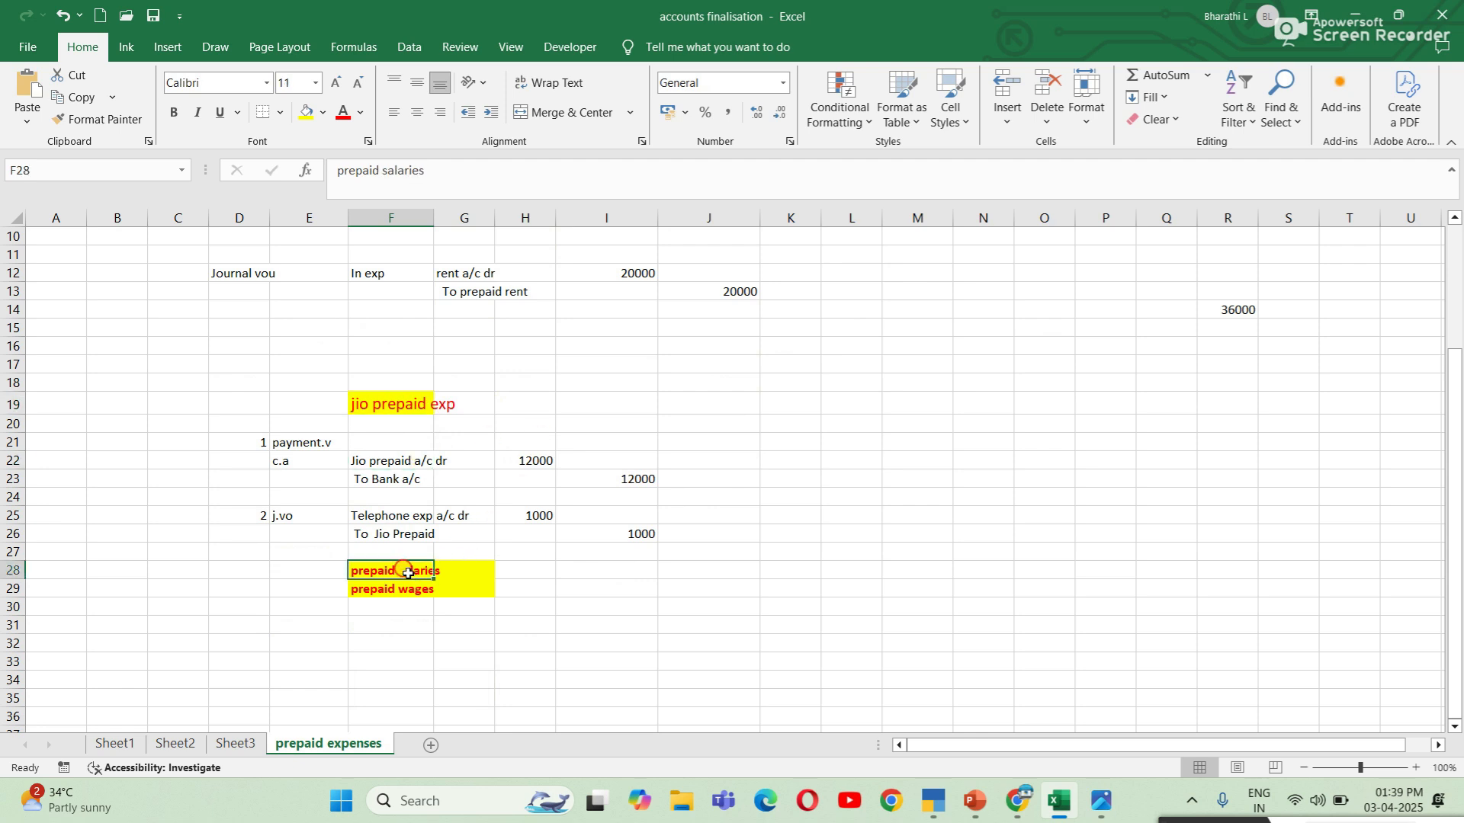
{"action": "scroll", "coordinate": [629, 609], "scroll_direction": "up", "scroll_amount": 3}
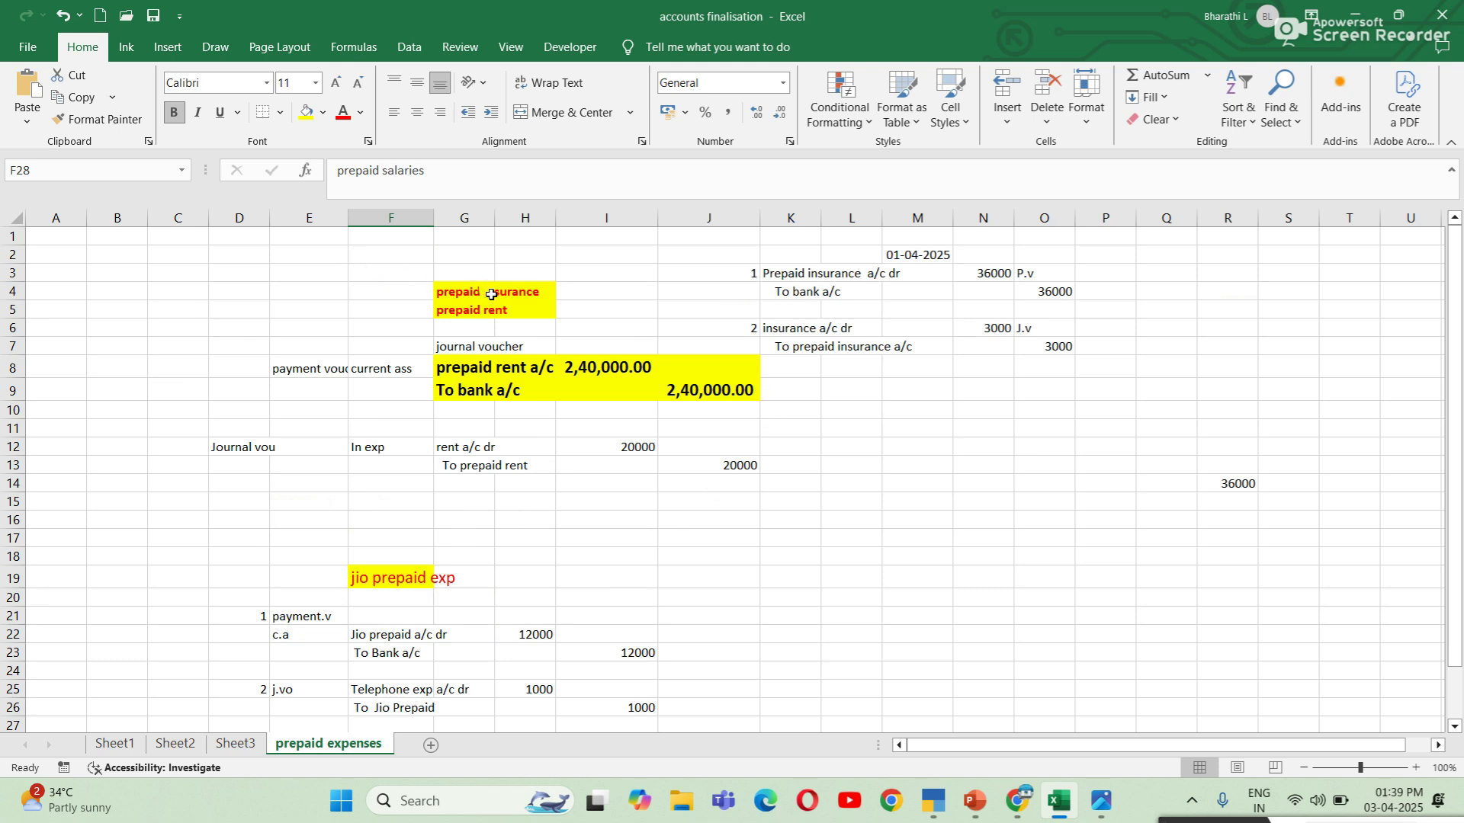
{"action": "left_click", "coordinate": [838, 276]}
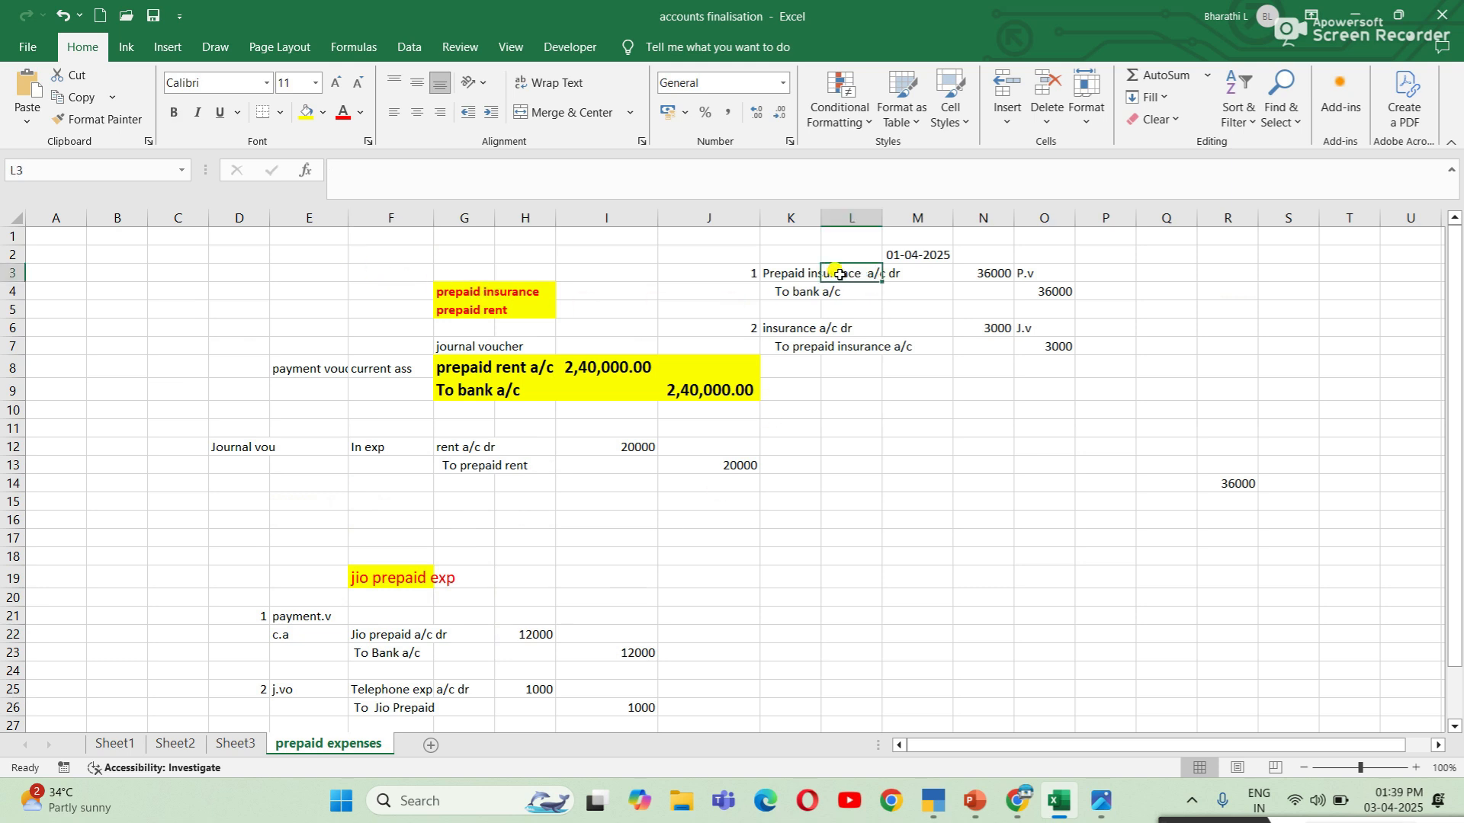
{"action": "left_click", "coordinate": [982, 272]}
{"action": "left_click", "coordinate": [1091, 290]}
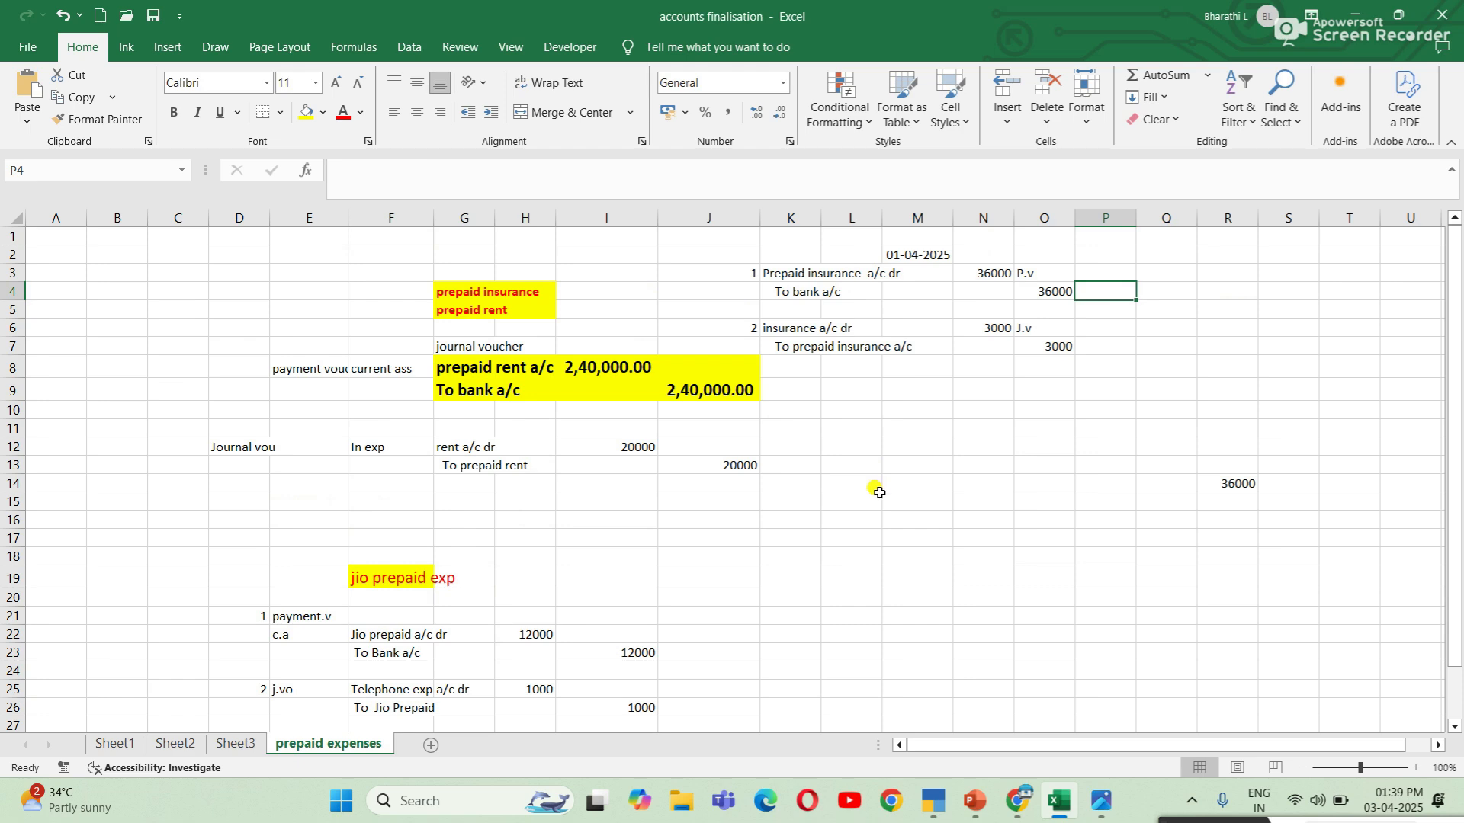
Switch to TallyPrime and open the creation form for a new ledger in Bhargavi Automobiles.
{"action": "key", "text": "alt+Tab"}
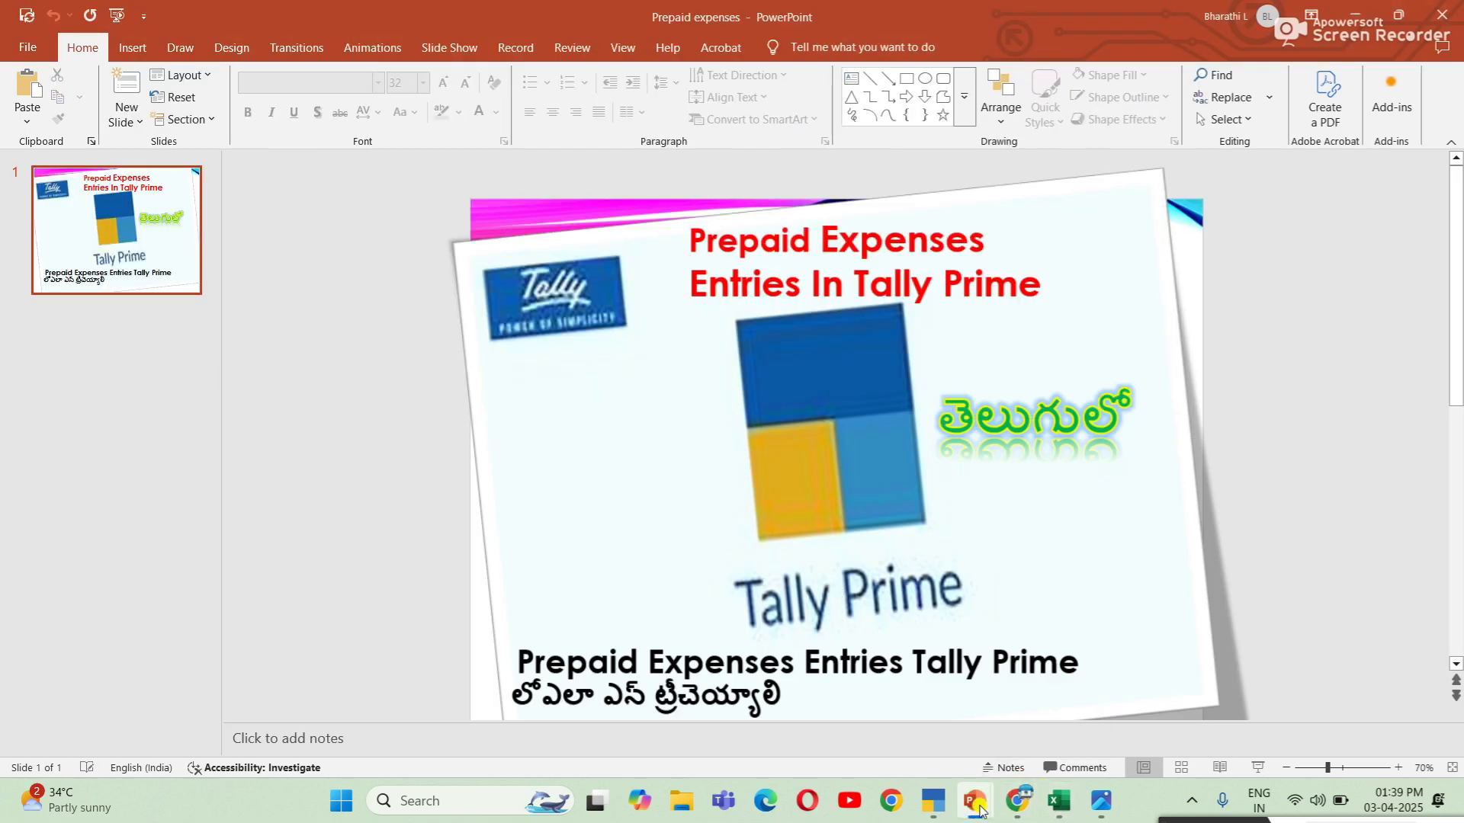
{"action": "mouse_move", "coordinate": [943, 806]}
{"action": "left_click", "coordinate": [856, 712]}
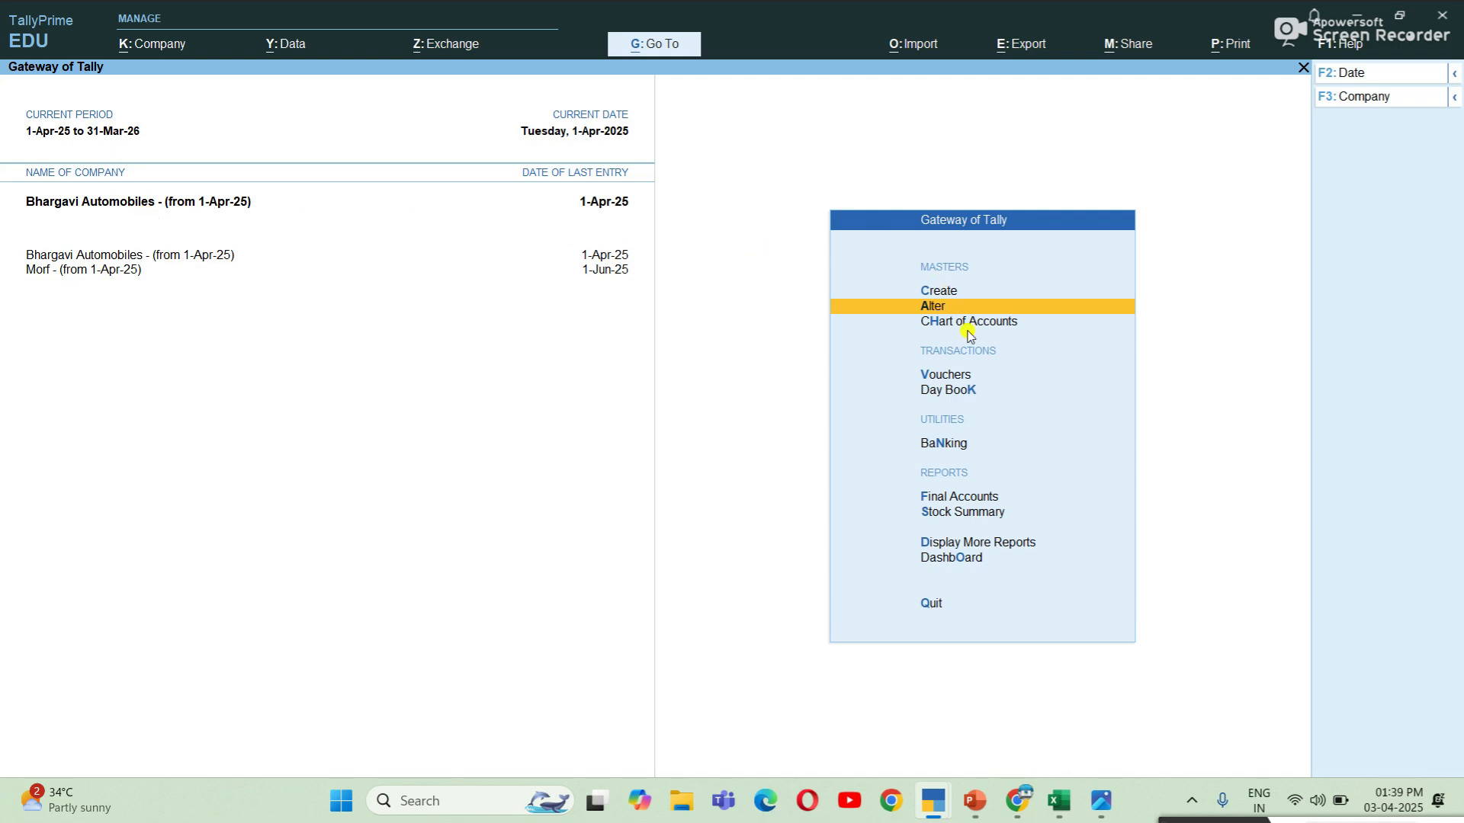
{"action": "key", "text": "c"}
{"action": "key", "text": "Down"}
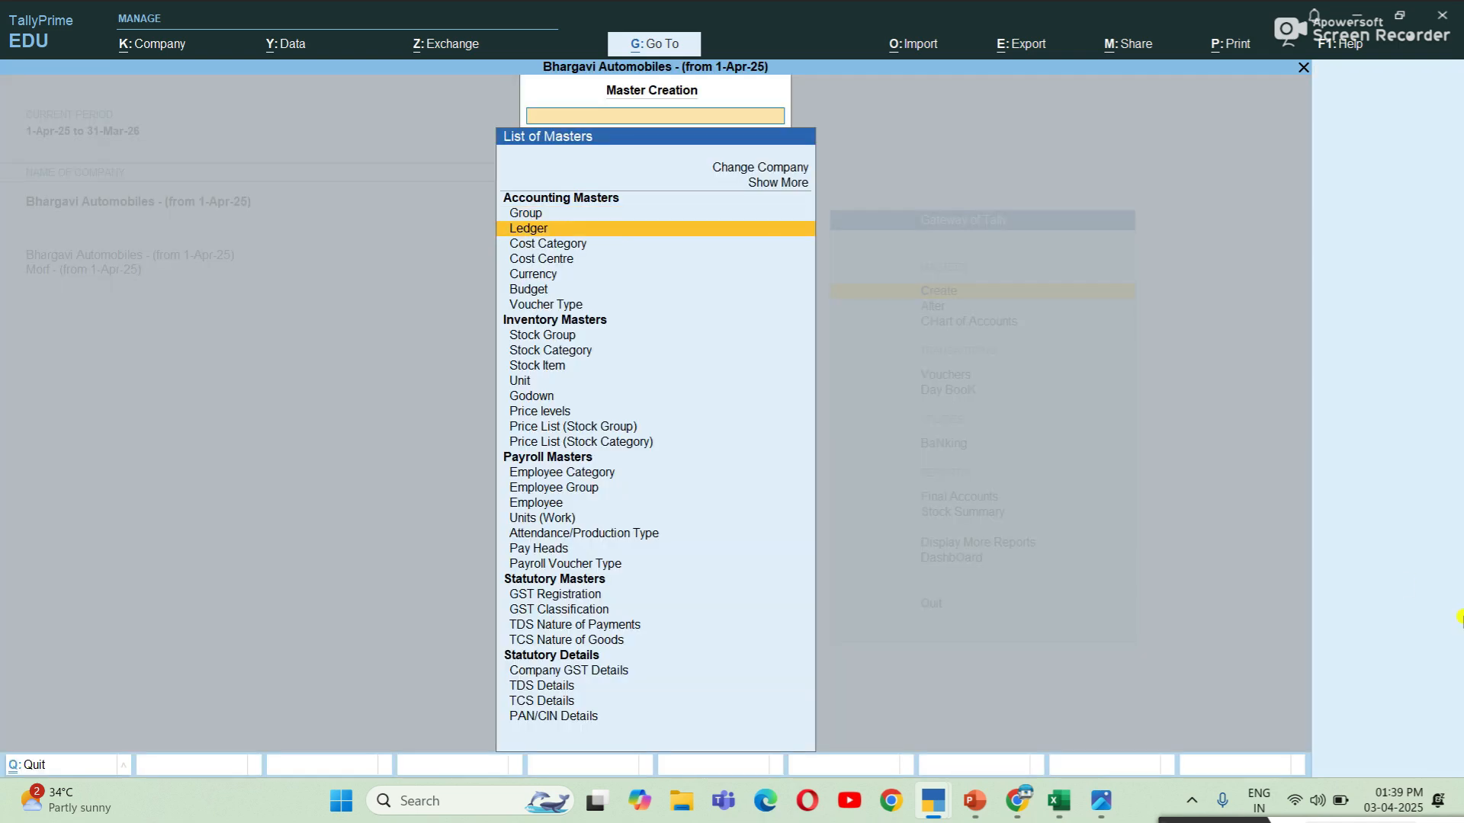
{"action": "key", "text": "Return"}
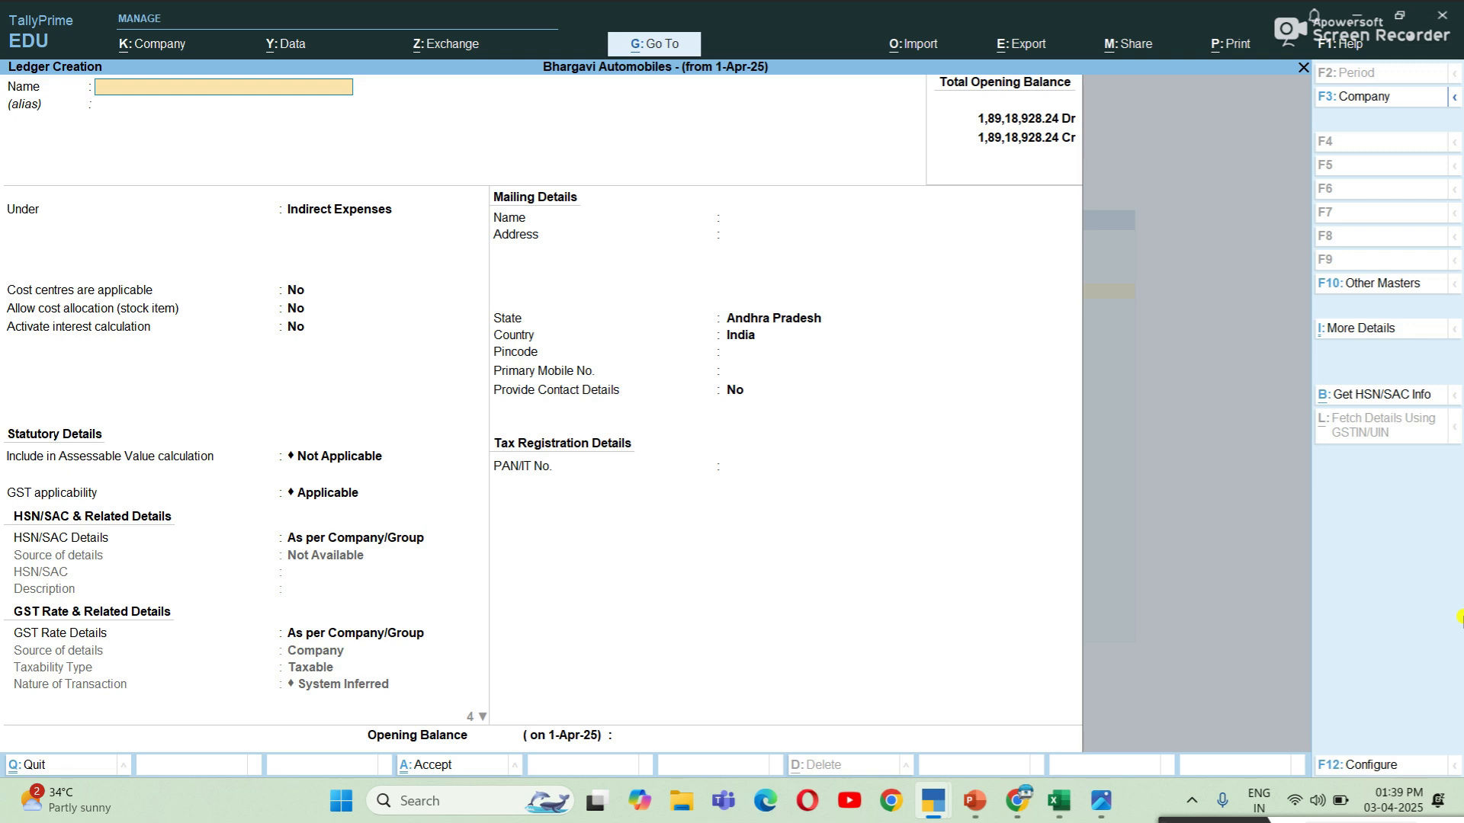
Create a ledger named Prepaid Insurance A/c under Current Assets and save it.
{"action": "type", "text": "Prepaid insurance a/c"}
{"action": "key", "text": "Return"}
{"action": "type", "text": "Cu"}
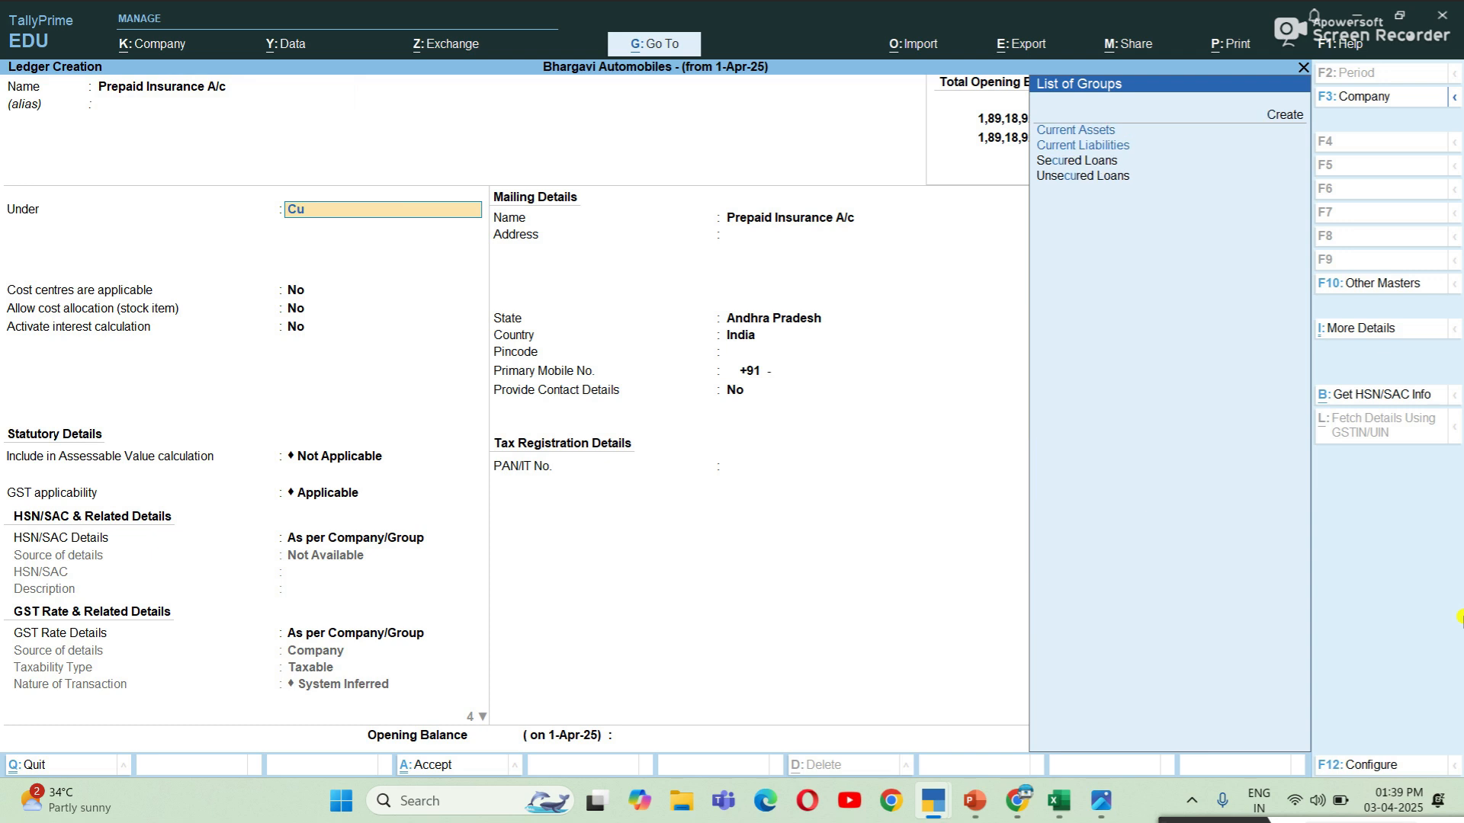
{"action": "key", "text": "Down"}
{"action": "key", "text": "Down"}
{"action": "key", "text": "Down"}
{"action": "key", "text": "Up"}
{"action": "key", "text": "Up"}
{"action": "key", "text": "Up"}
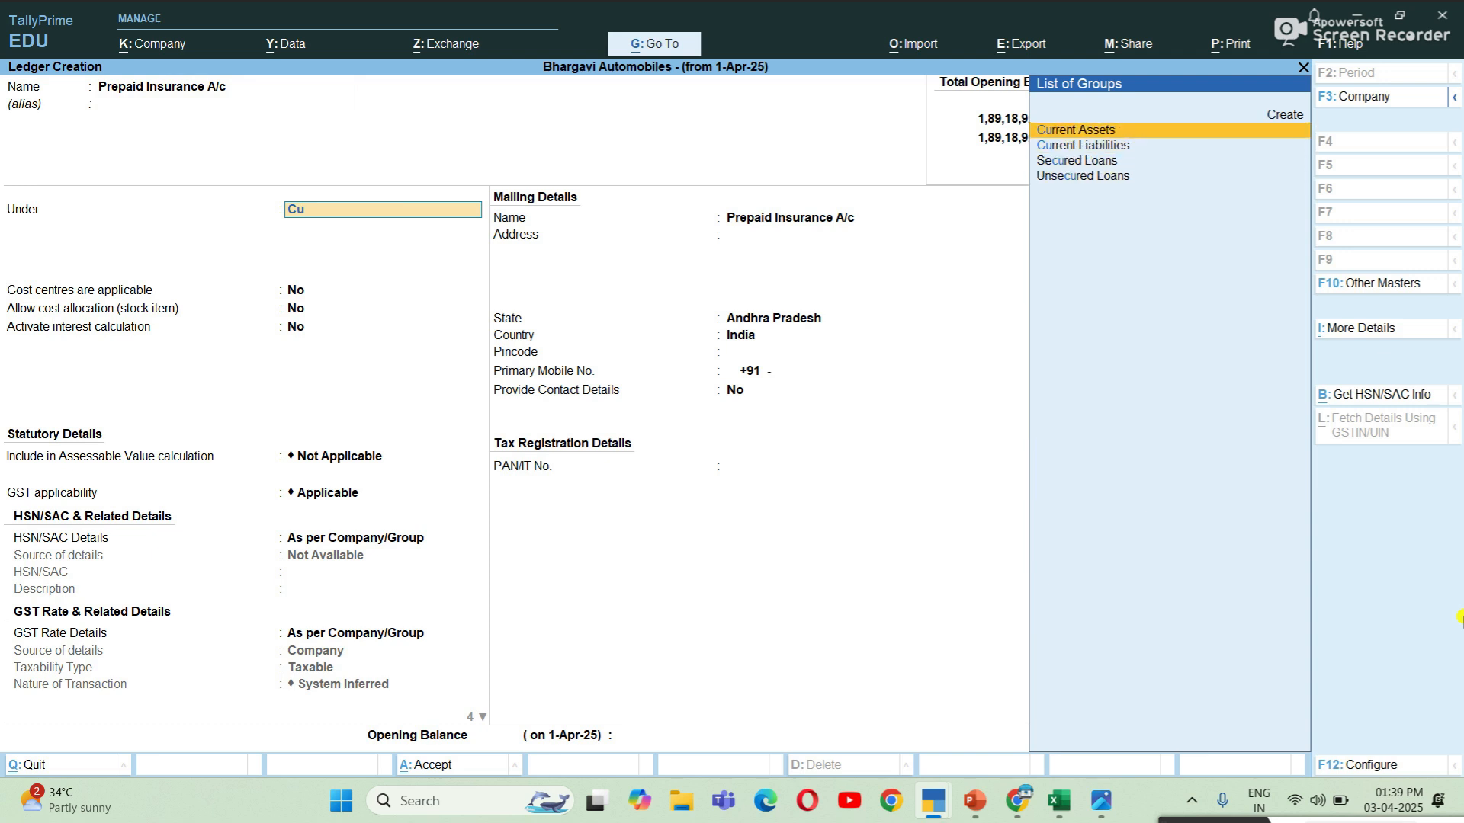
{"action": "key", "text": "Return"}
{"action": "key", "text": "Return"}
{"action": "key", "text": "Return"}
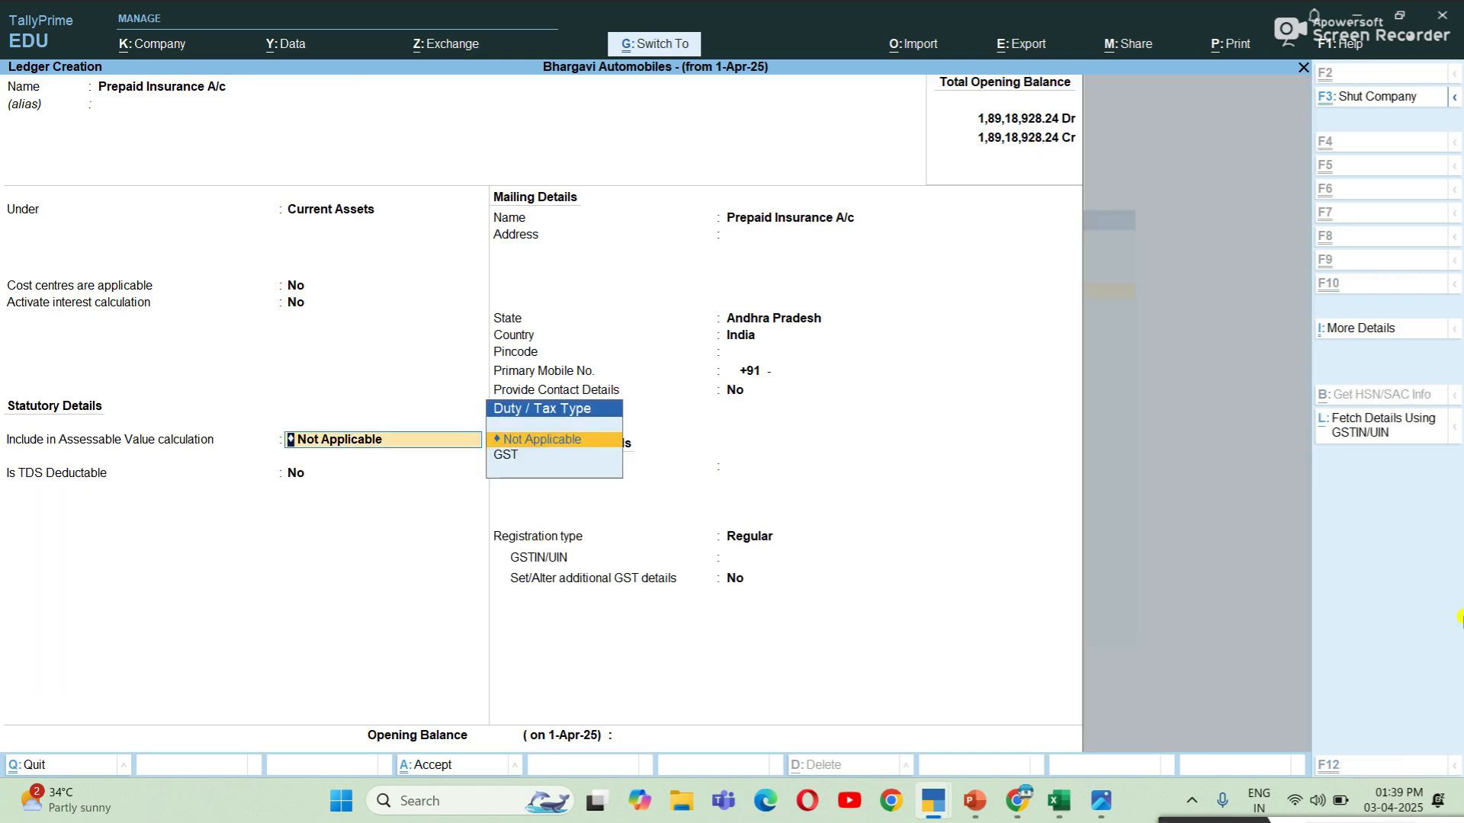
{"action": "key", "text": "ctrl+a"}
Create a ledger named Insurance Exp under Indirect Expenses and save it.
{"action": "type", "text": "Insurance Exp"}
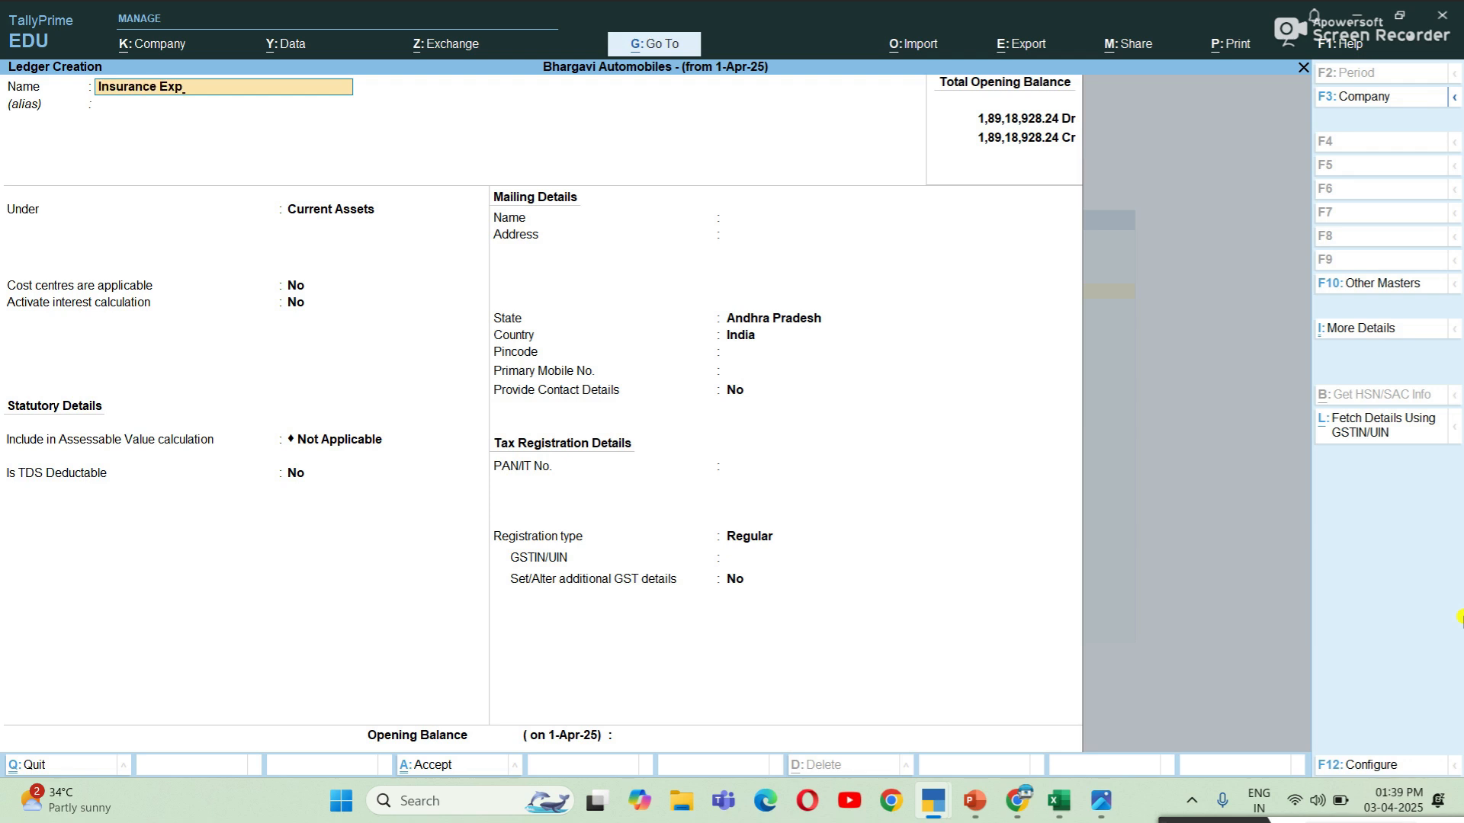
{"action": "key", "text": "Return"}
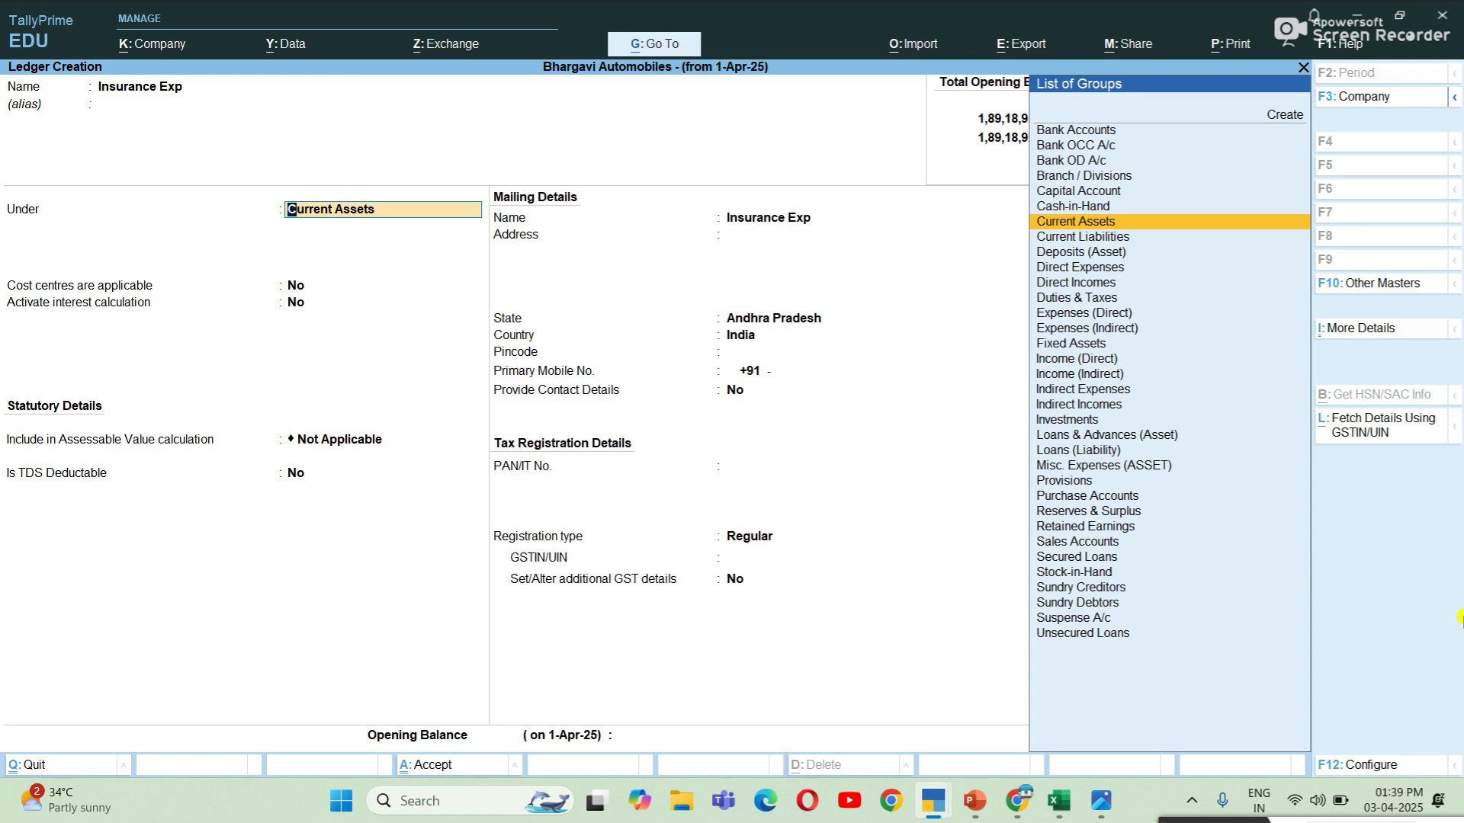
{"action": "type", "text": "in"}
{"action": "key", "text": "Down"}
{"action": "key", "text": "Down"}
{"action": "key", "text": "Down"}
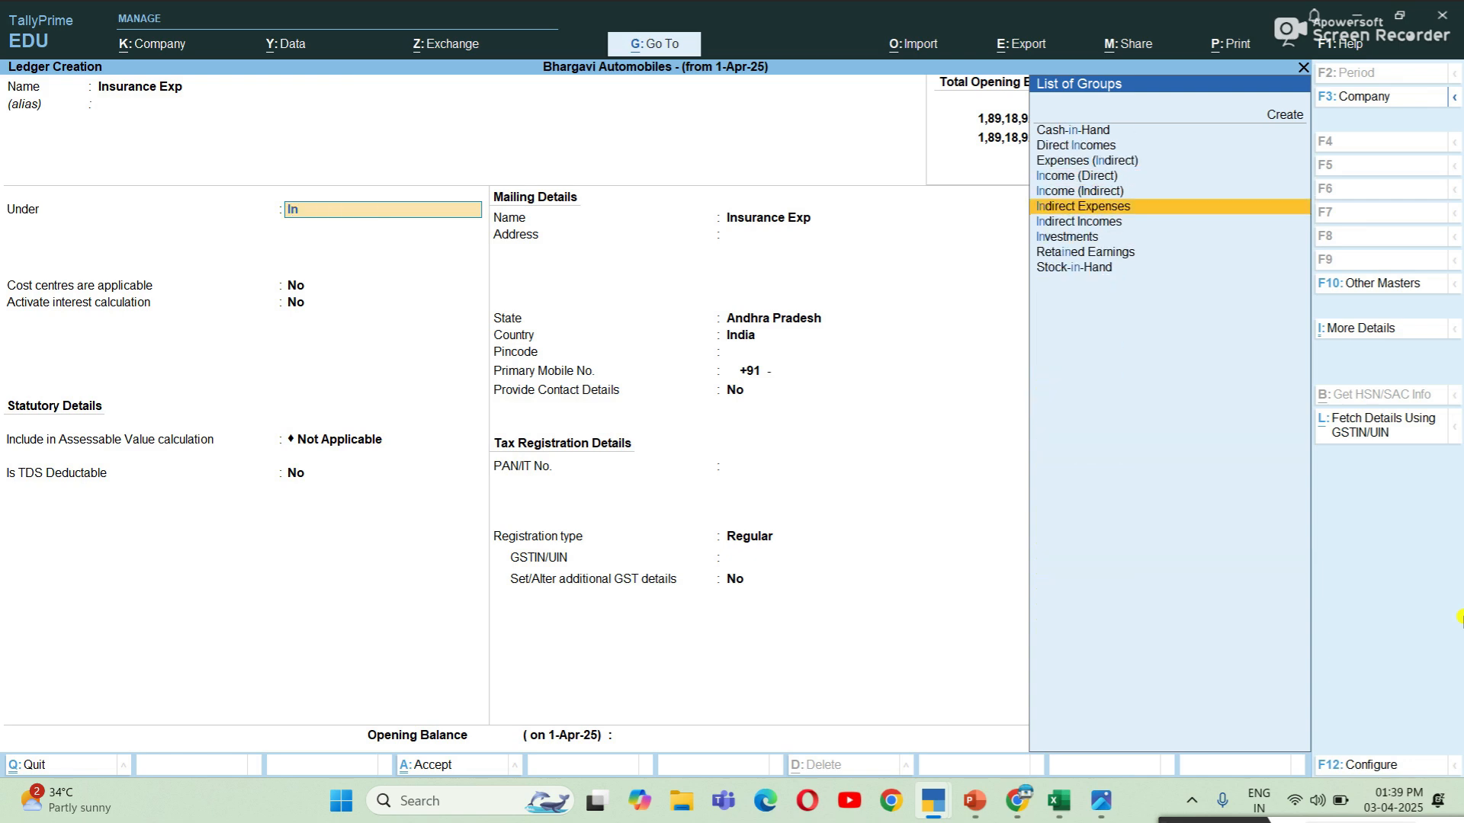
{"action": "key", "text": "Return"}
{"action": "key", "text": "Return"}
{"action": "key", "text": "ctrl+a"}
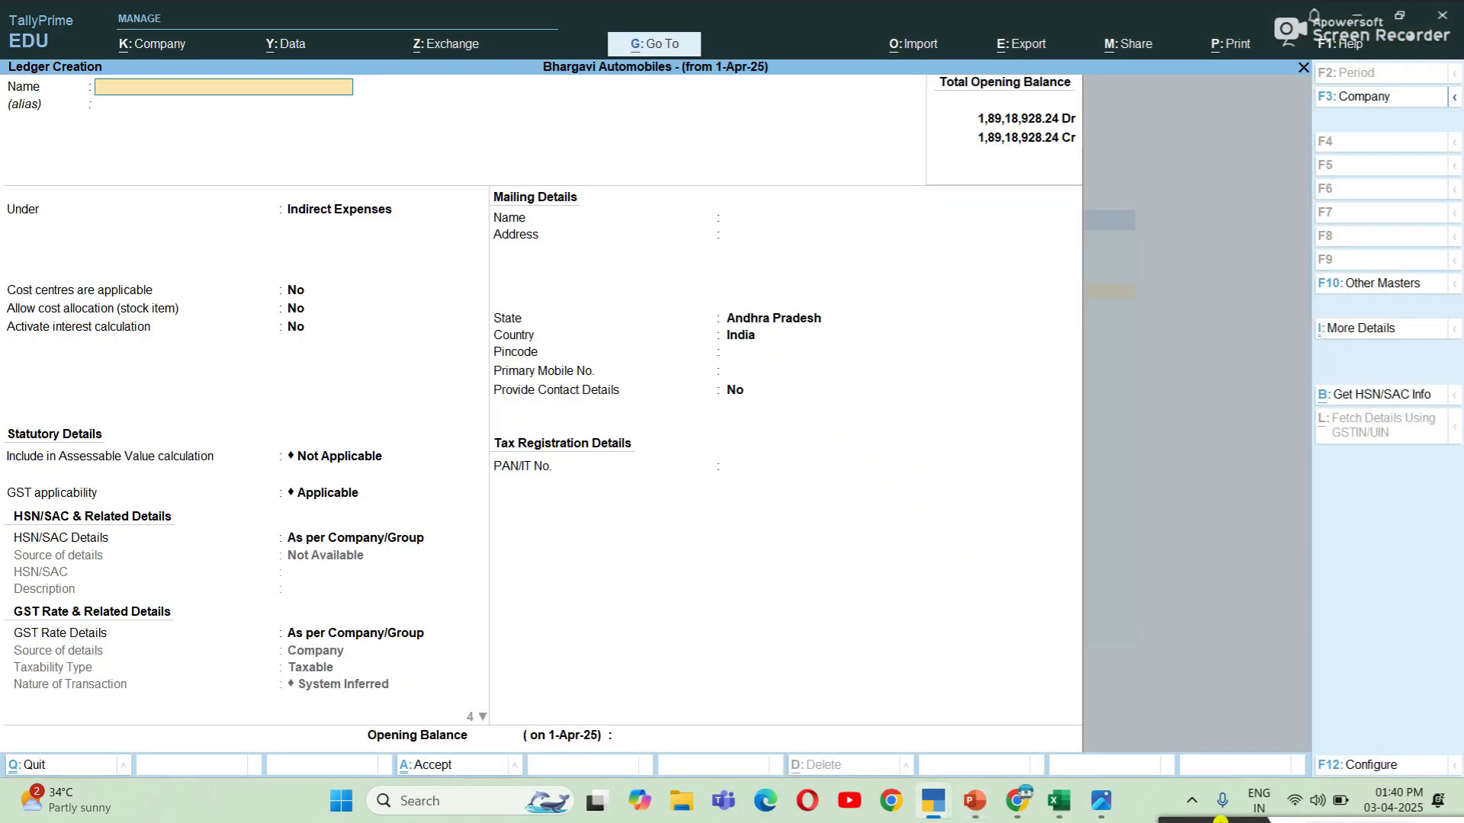
Check the accounts finalisation workbook in Excel for the ledgers the example needs, and return to TallyPrime.
{"action": "mouse_move", "coordinate": [1059, 801]}
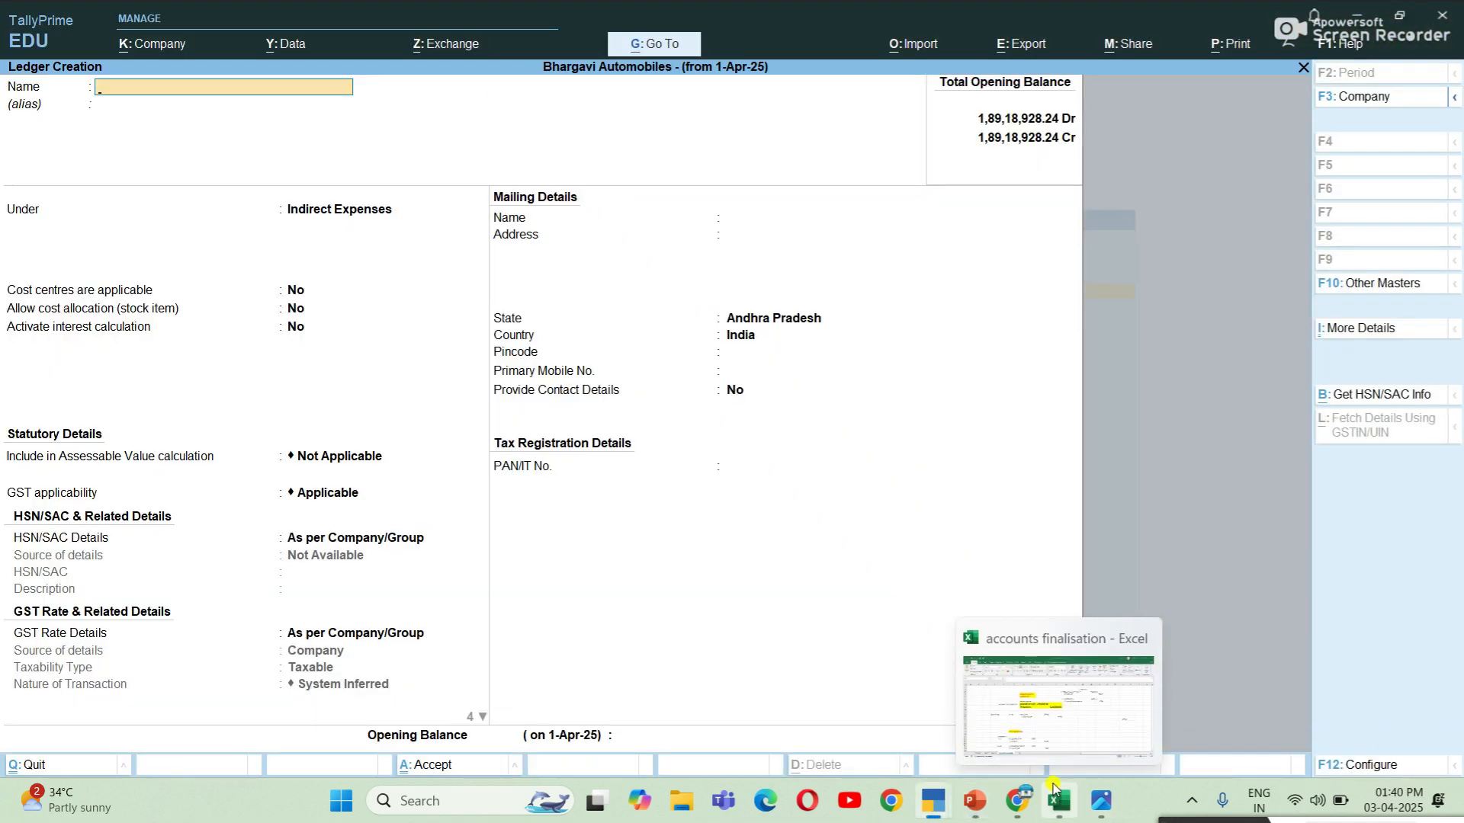
{"action": "left_click", "coordinate": [1028, 706]}
{"action": "left_click", "coordinate": [815, 267]}
{"action": "left_click", "coordinate": [806, 291]}
{"action": "key", "text": "alt+Tab"}
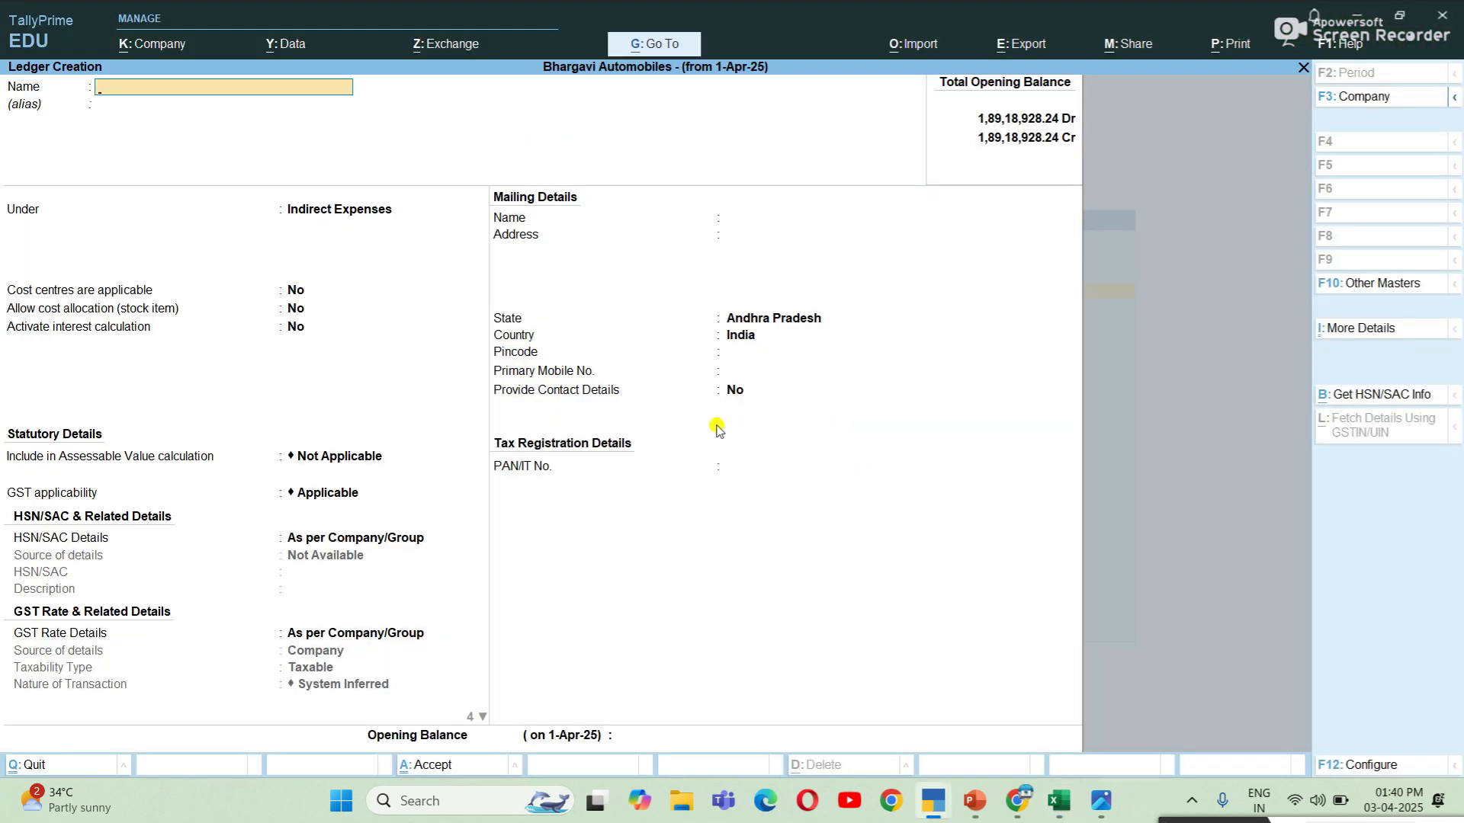
Leave ledger creation and open the existing Hdfc Bank A/c ledger for alteration.
{"action": "key", "text": "Escape"}
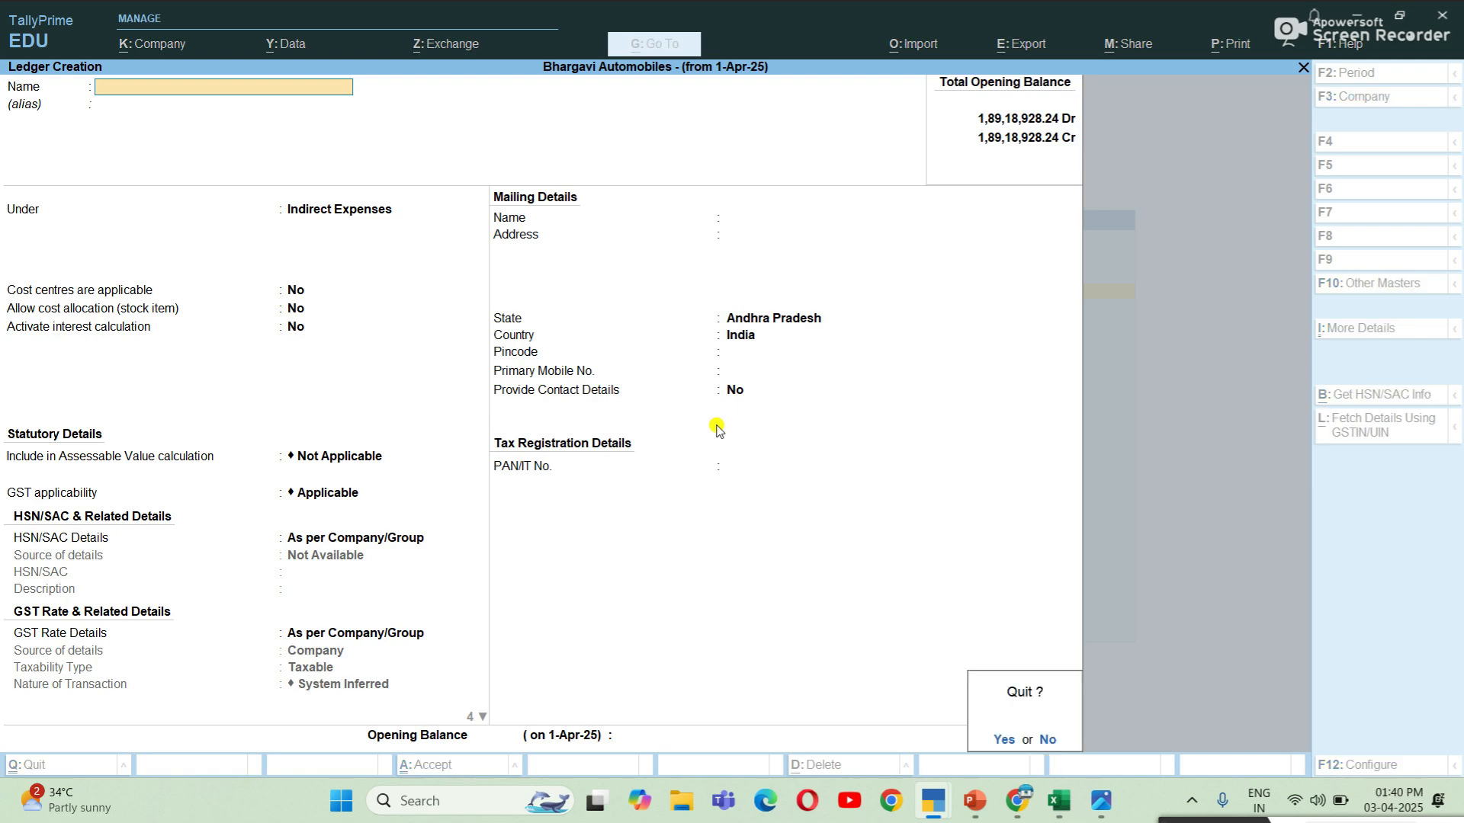
{"action": "key", "text": "y"}
{"action": "key", "text": "Escape"}
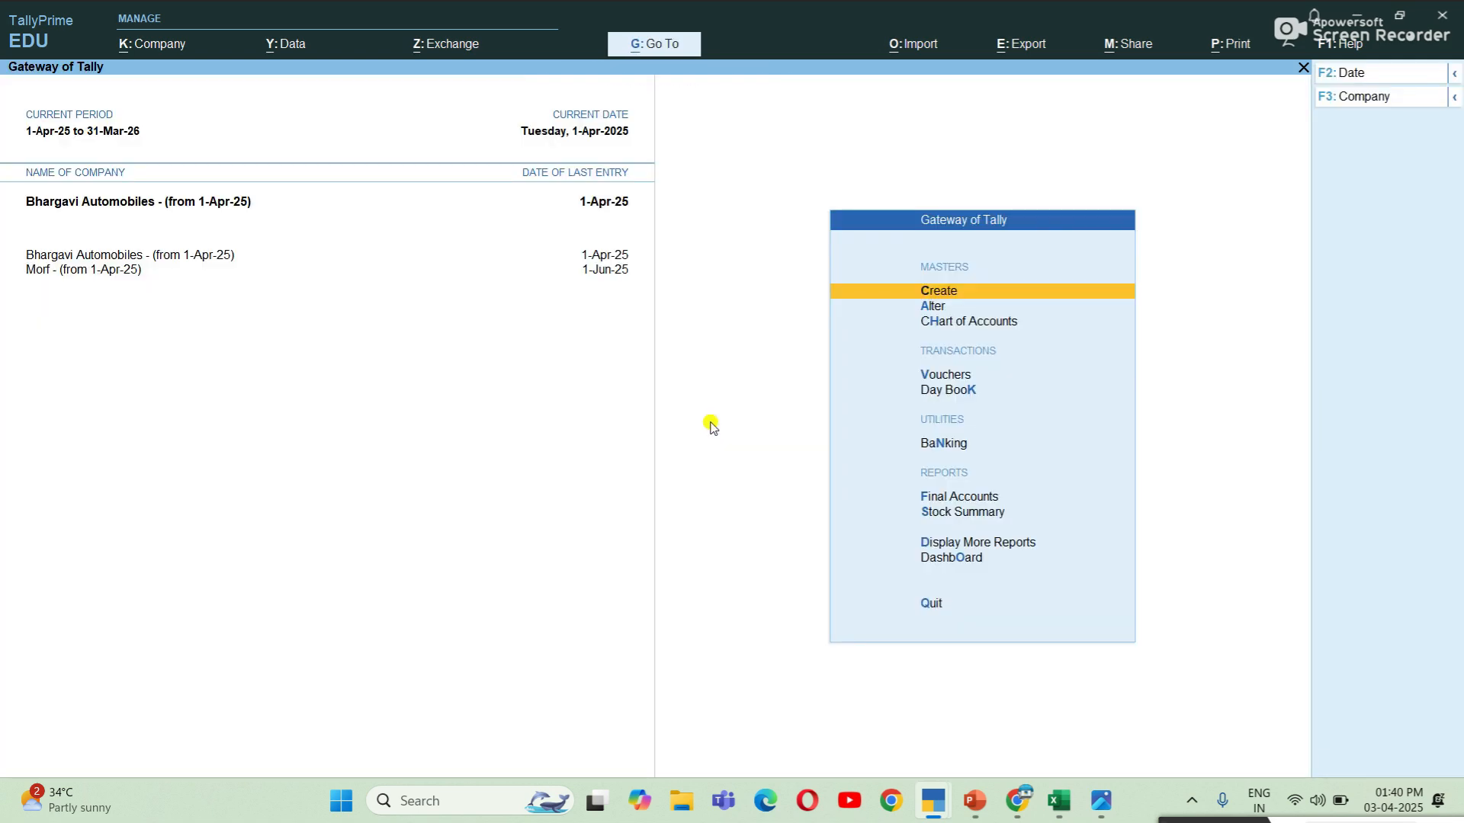
{"action": "key", "text": "Down"}
{"action": "key", "text": "Return"}
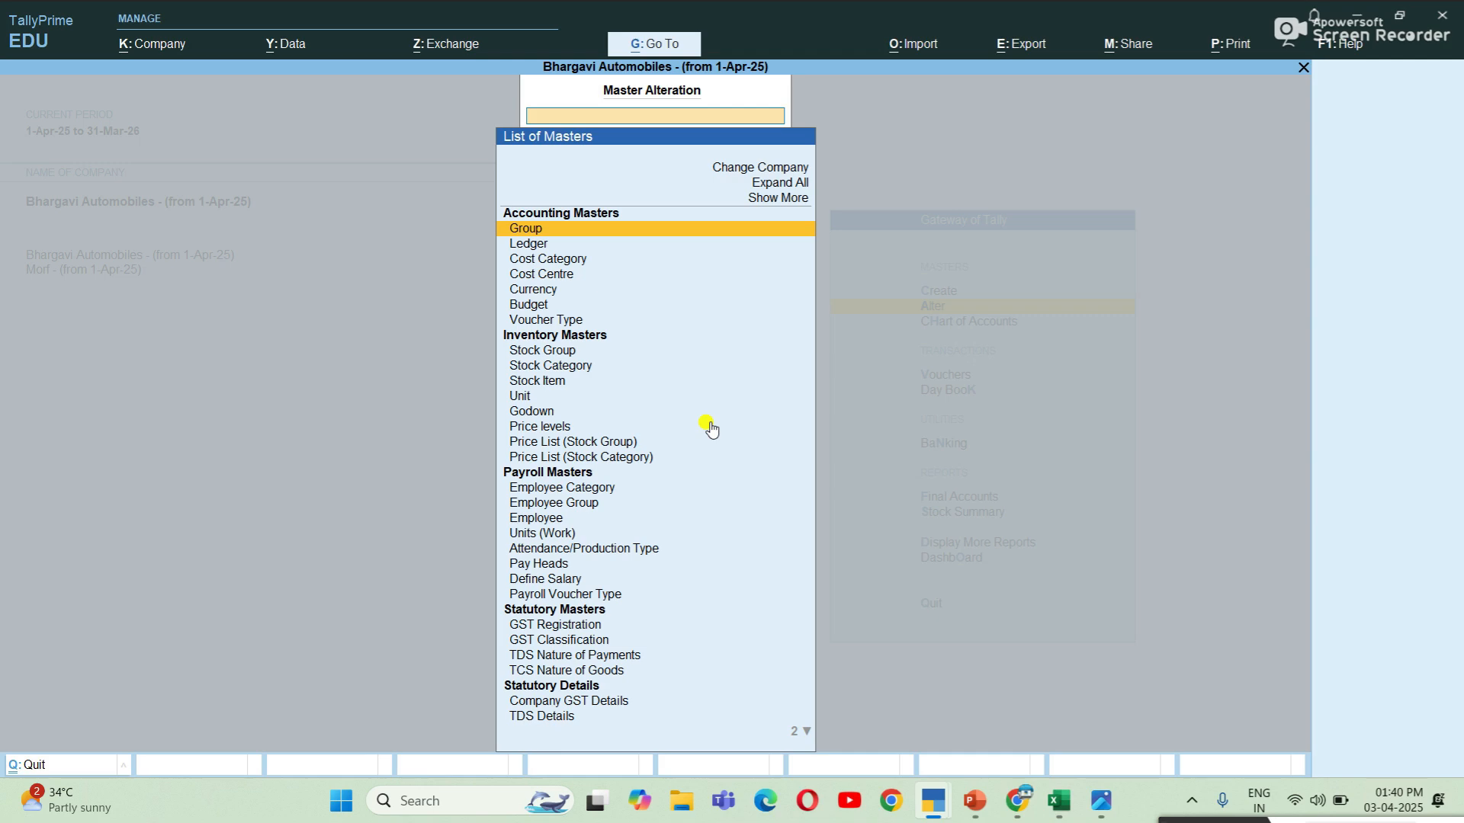
{"action": "type", "text": "H"}
{"action": "key", "text": "BackSpace"}
{"action": "key", "text": "Down"}
{"action": "key", "text": "Return"}
{"action": "type", "text": "Hdf"}
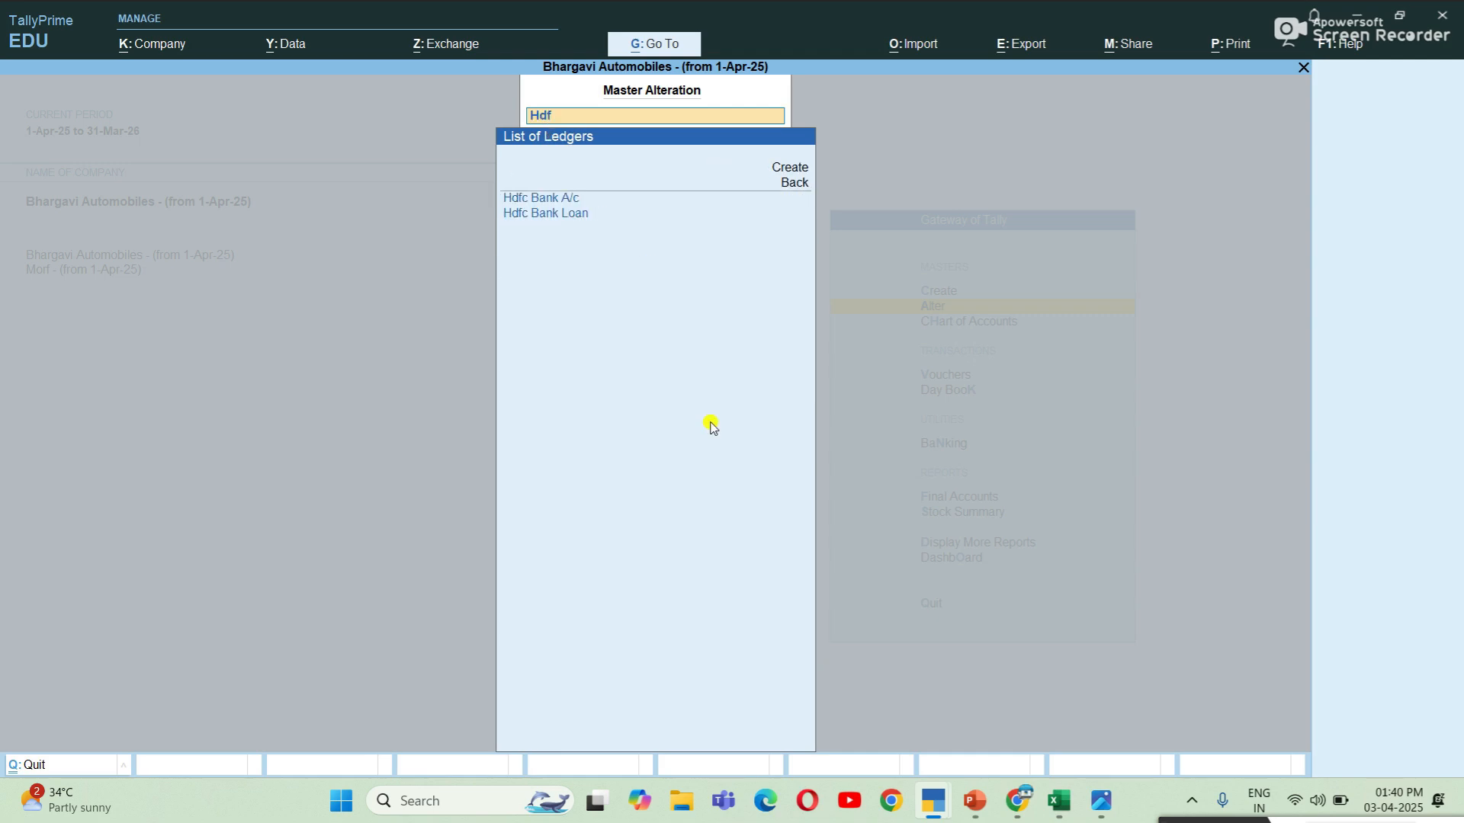
{"action": "key", "text": "Return"}
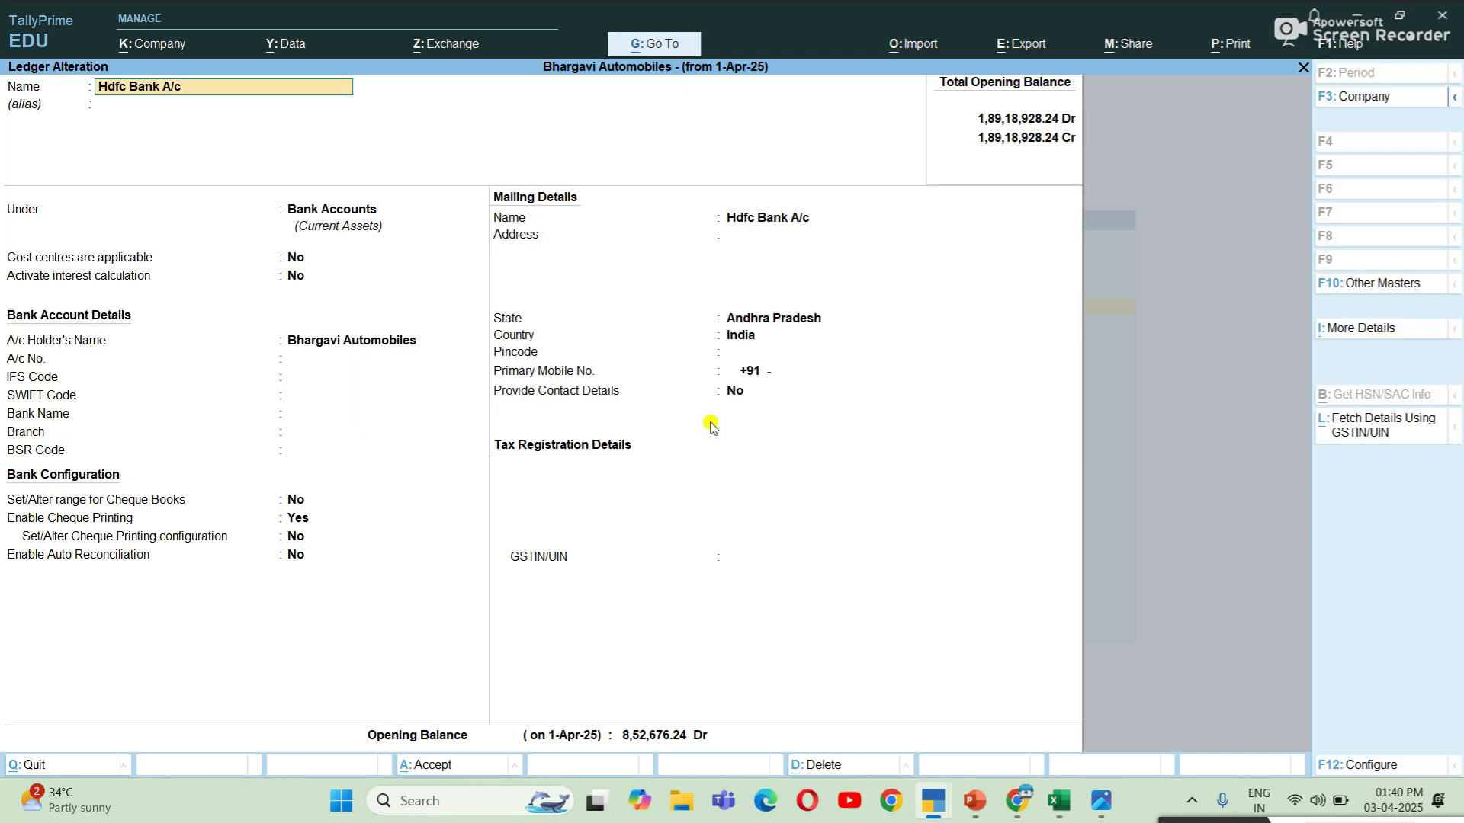
Check the group of the Hdfc Bank A/c ledger and leave the alteration without saving.
{"action": "key", "text": "Return"}
{"action": "key", "text": "Return"}
{"action": "key", "text": "BackSpace"}
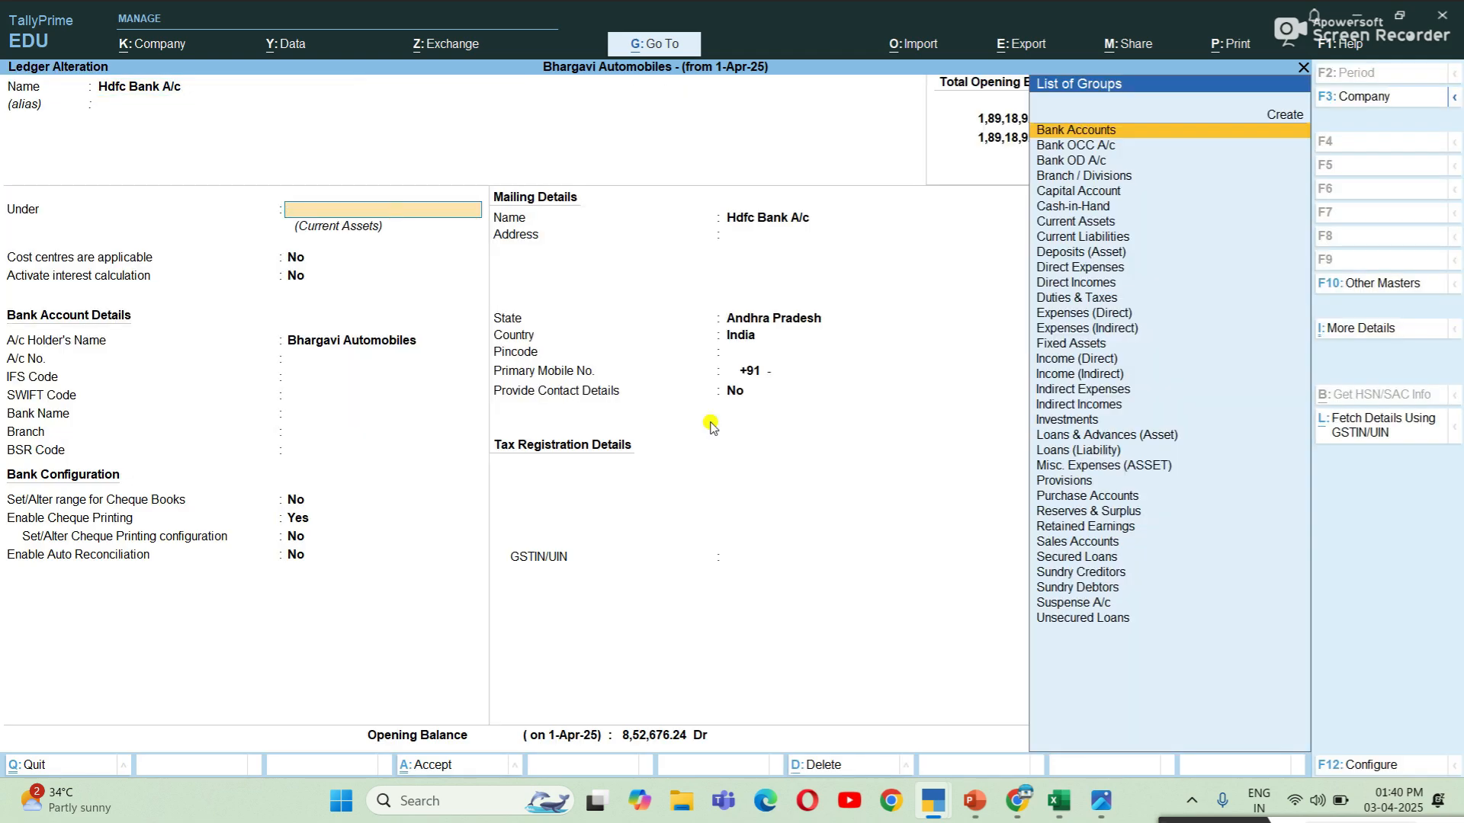
{"action": "key", "text": "Escape"}
{"action": "key", "text": "y"}
{"action": "key", "text": "Escape"}
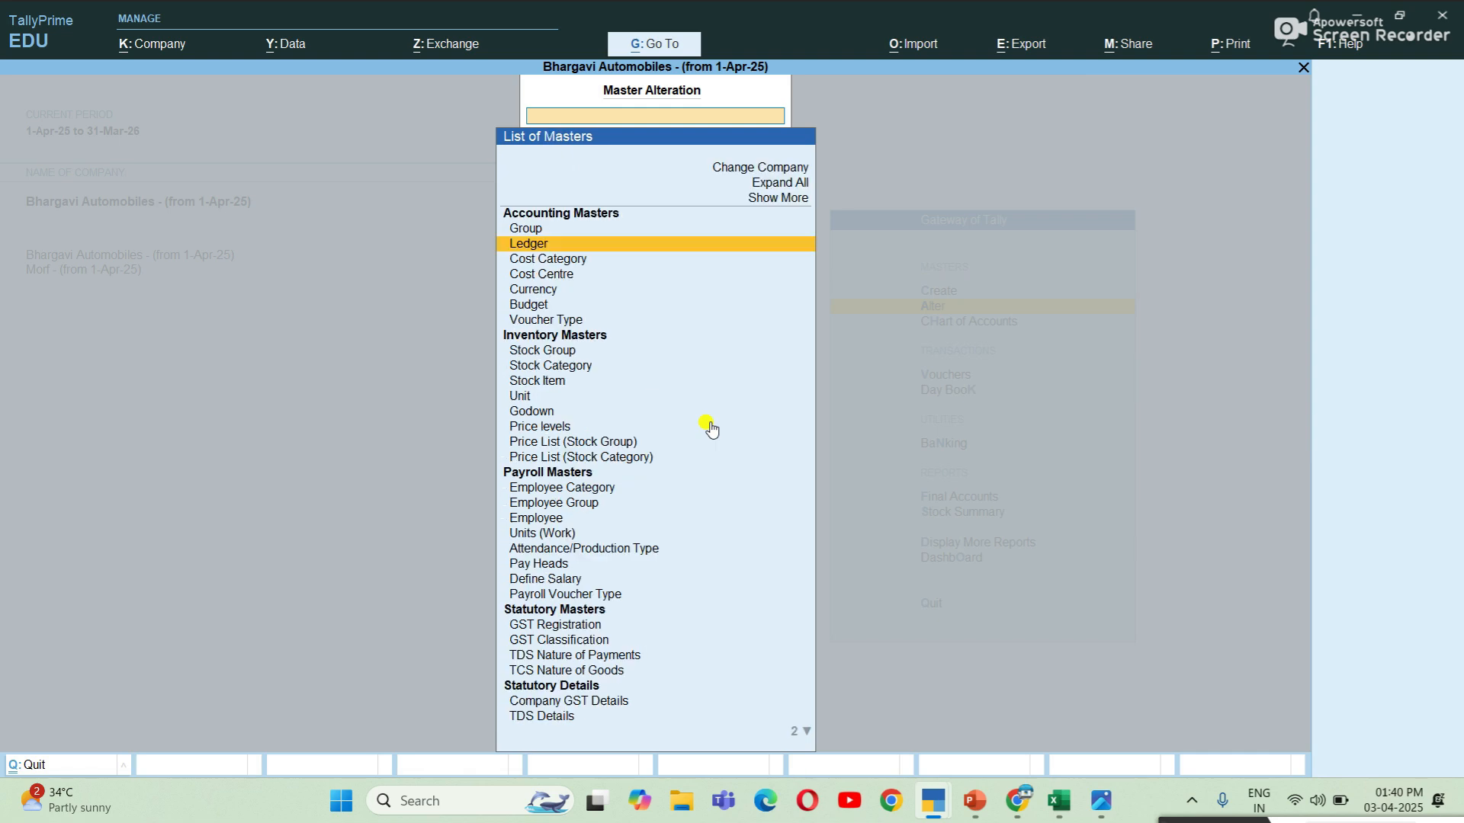
{"action": "key", "text": "Escape"}
Start a new accounting ledger and name it Prepaid Rent A/c.
{"action": "key", "text": "Up"}
{"action": "key", "text": "Return"}
{"action": "key", "text": "Down"}
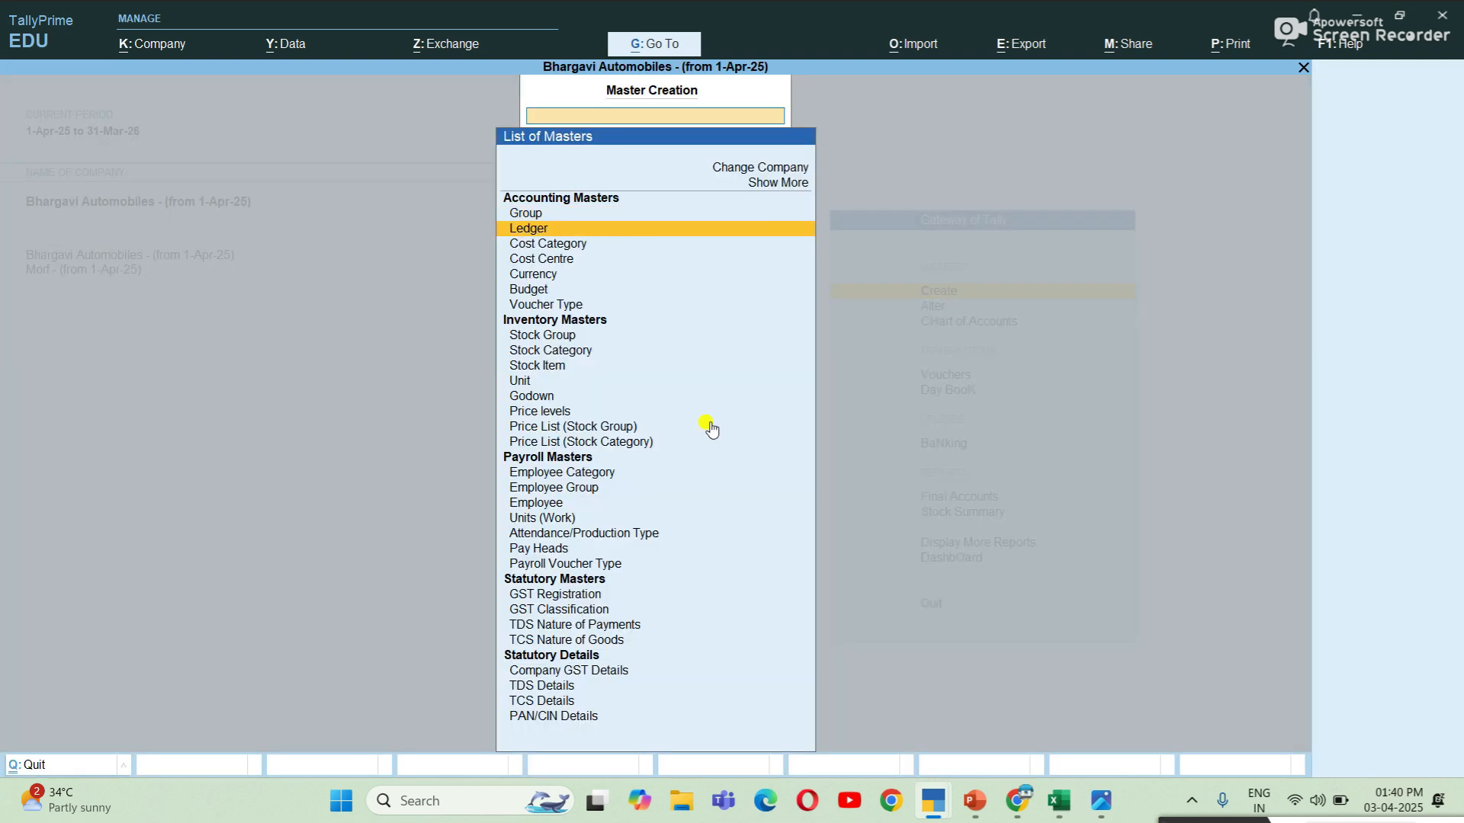
{"action": "key", "text": "Return"}
{"action": "type", "text": "Pre"}
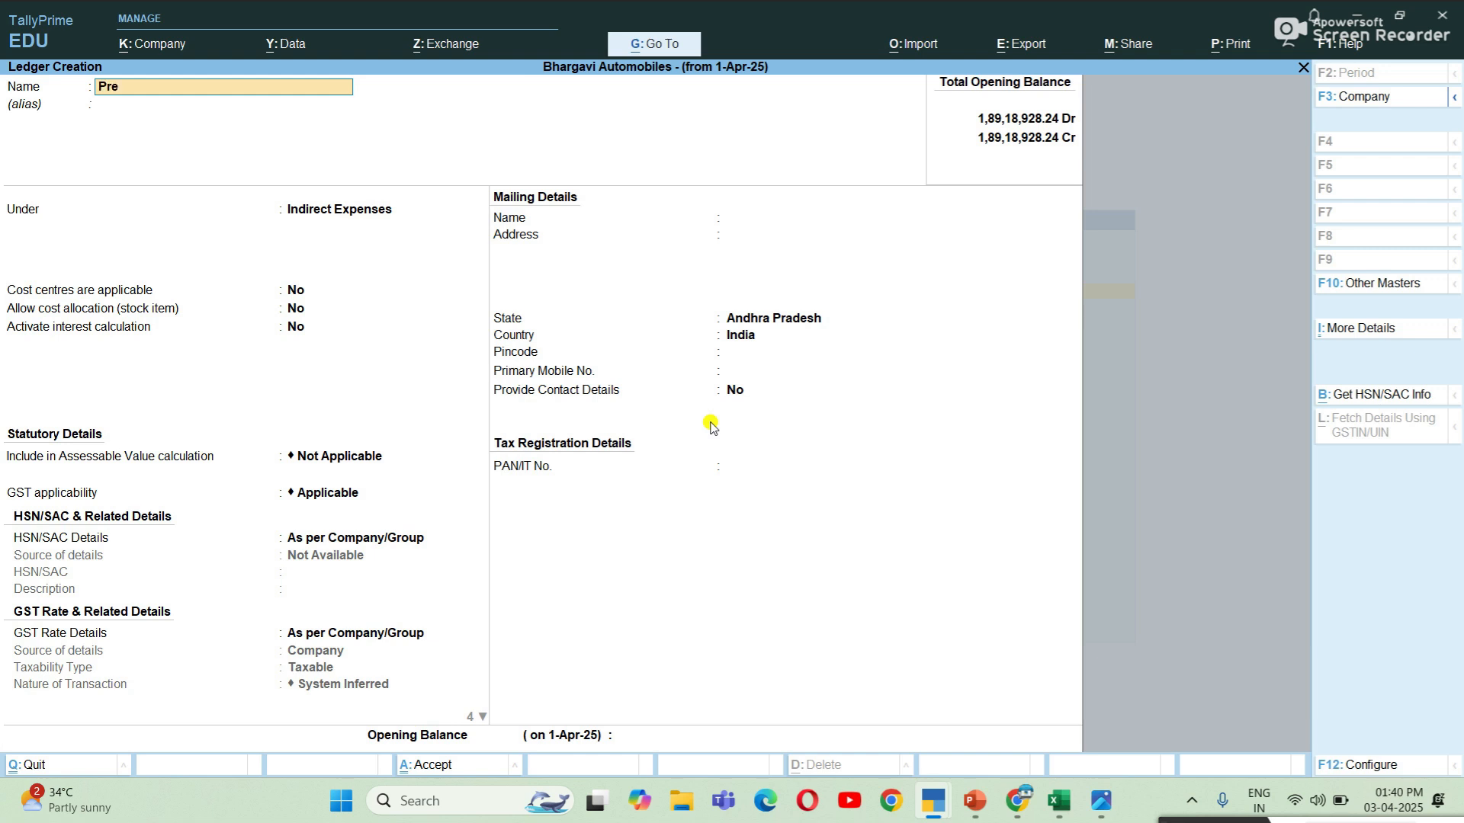
{"action": "type", "text": "paid Rent A/c"}
{"action": "key", "text": "Return"}
{"action": "key", "text": "Return"}
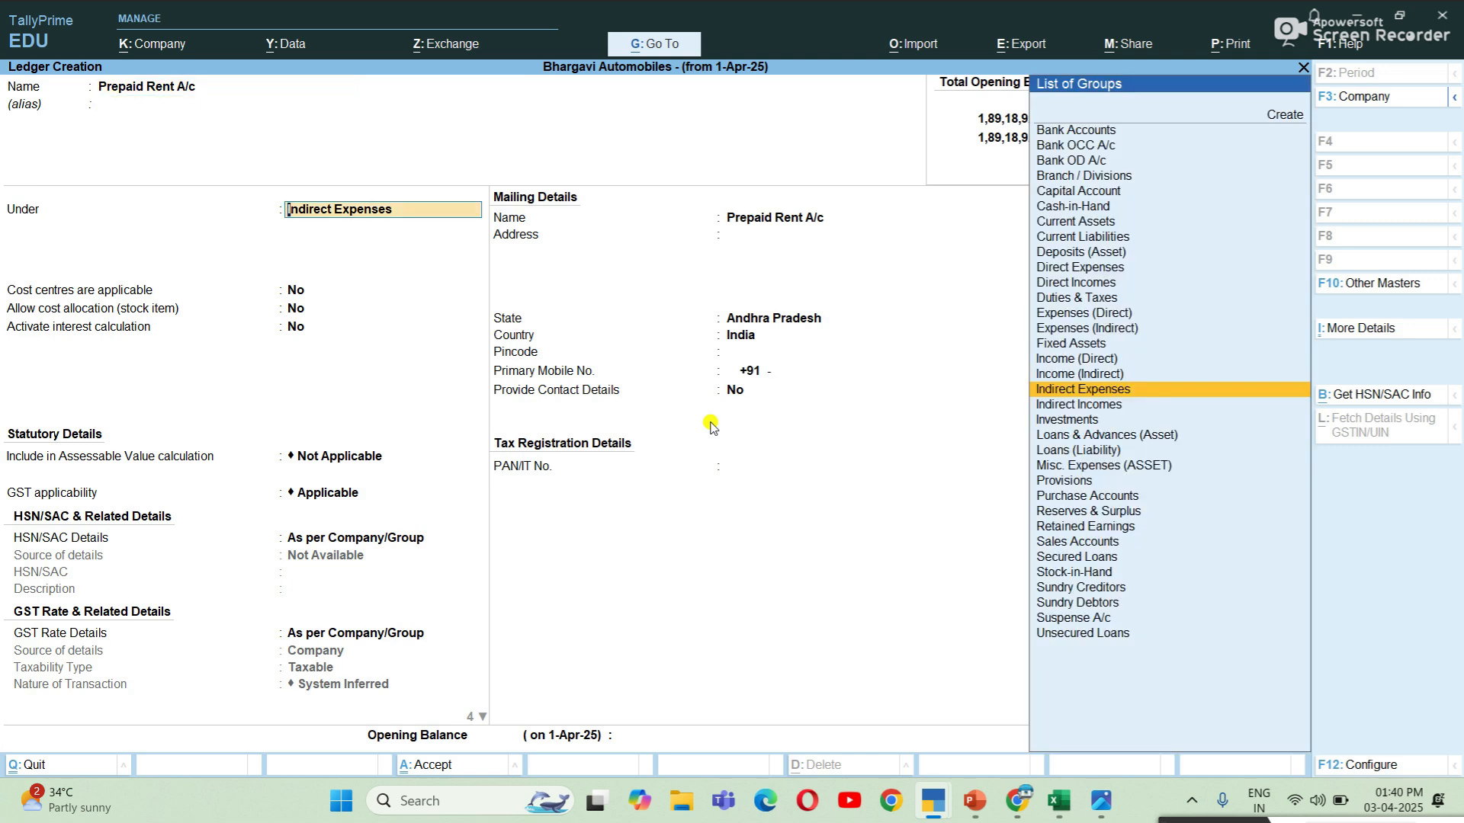
Place the Prepaid Rent A/c ledger under Current Assets and save it.
{"action": "type", "text": "Cu"}
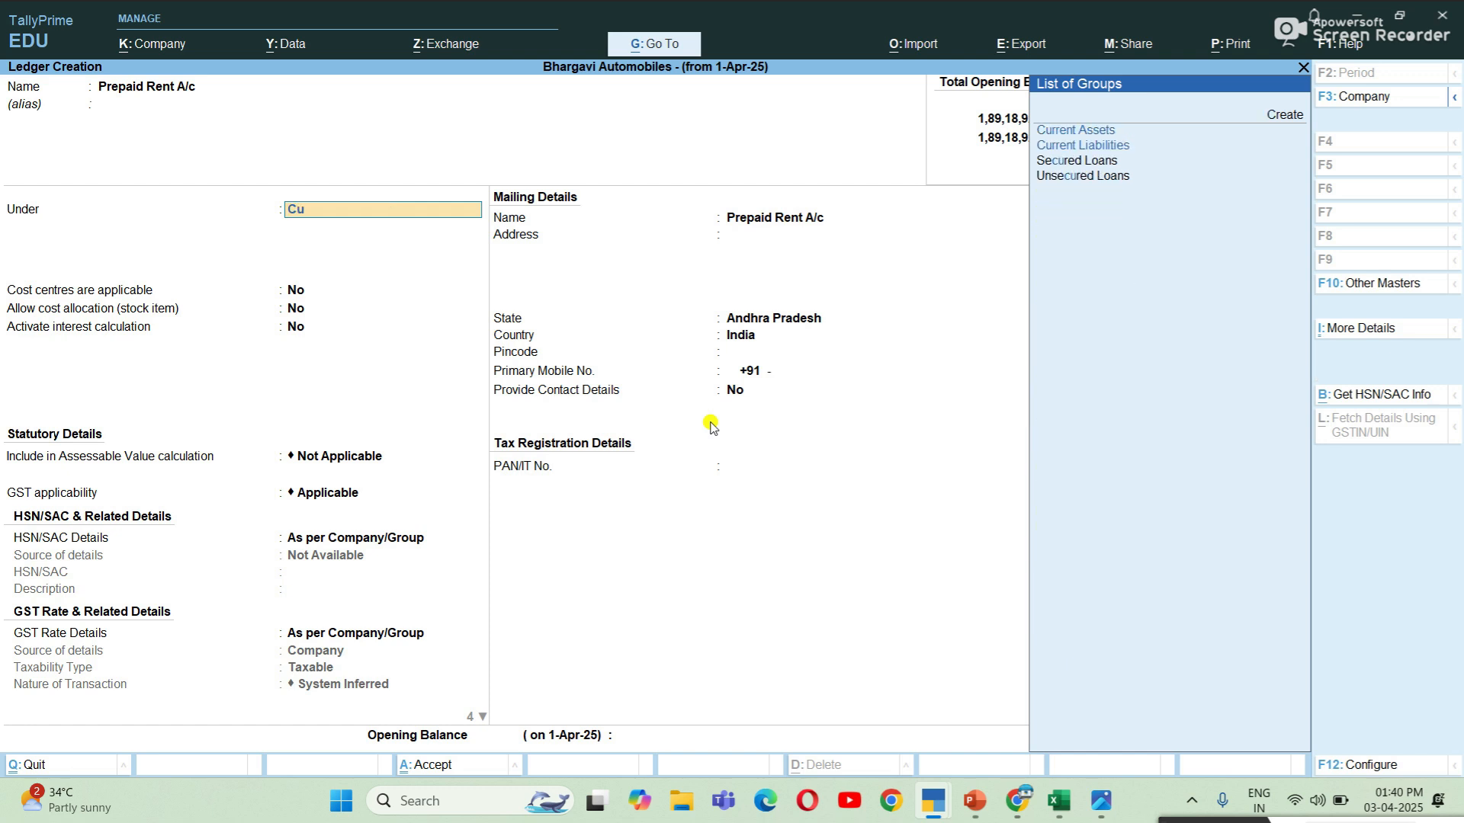
{"action": "key", "text": "Down"}
{"action": "key", "text": "Down"}
{"action": "key", "text": "Down"}
{"action": "key", "text": "Up"}
{"action": "key", "text": "Up"}
{"action": "key", "text": "Up"}
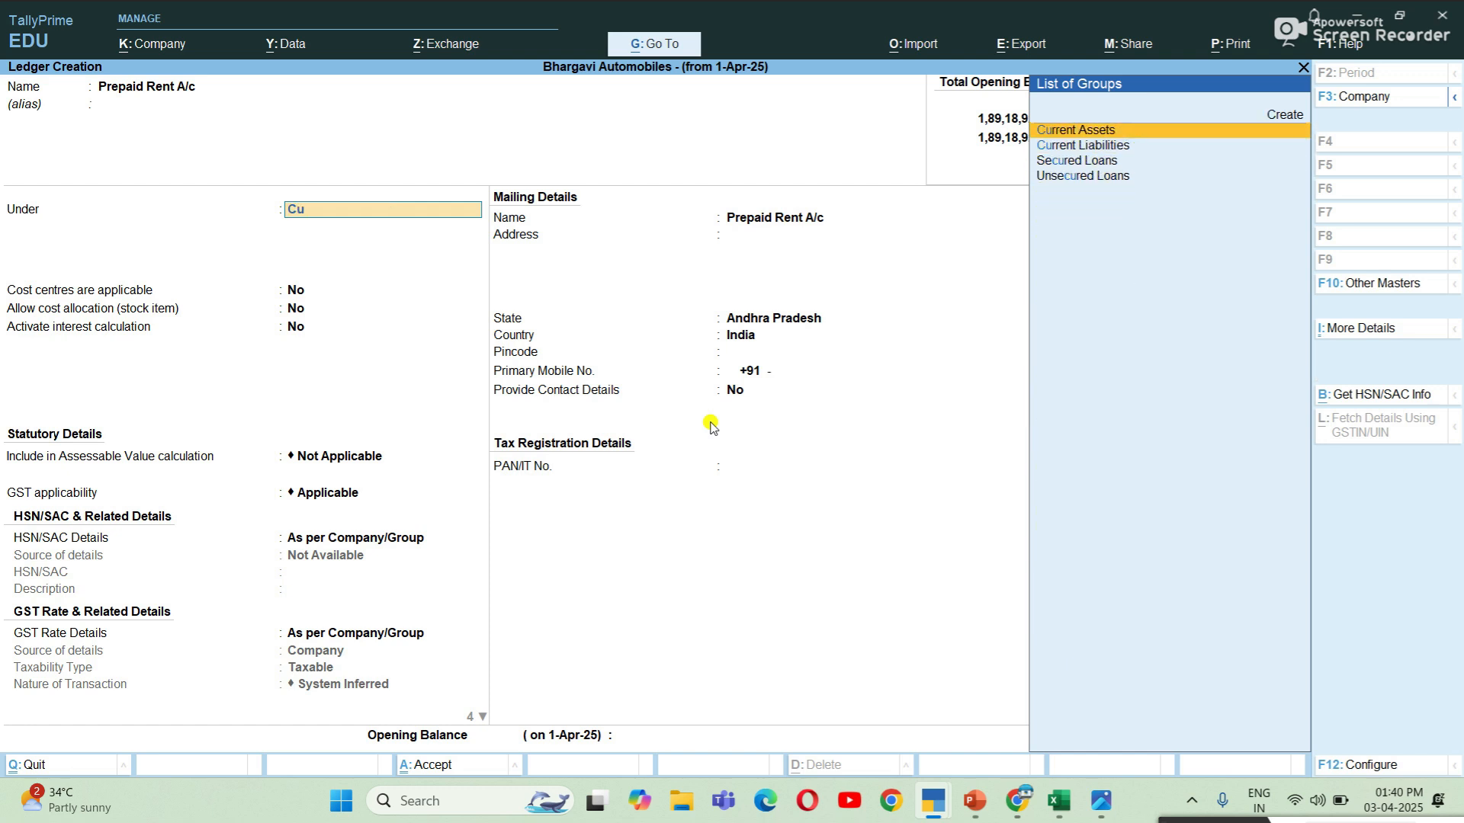
{"action": "key", "text": "Return"}
{"action": "key", "text": "Return"}
{"action": "key", "text": "ctrl+a"}
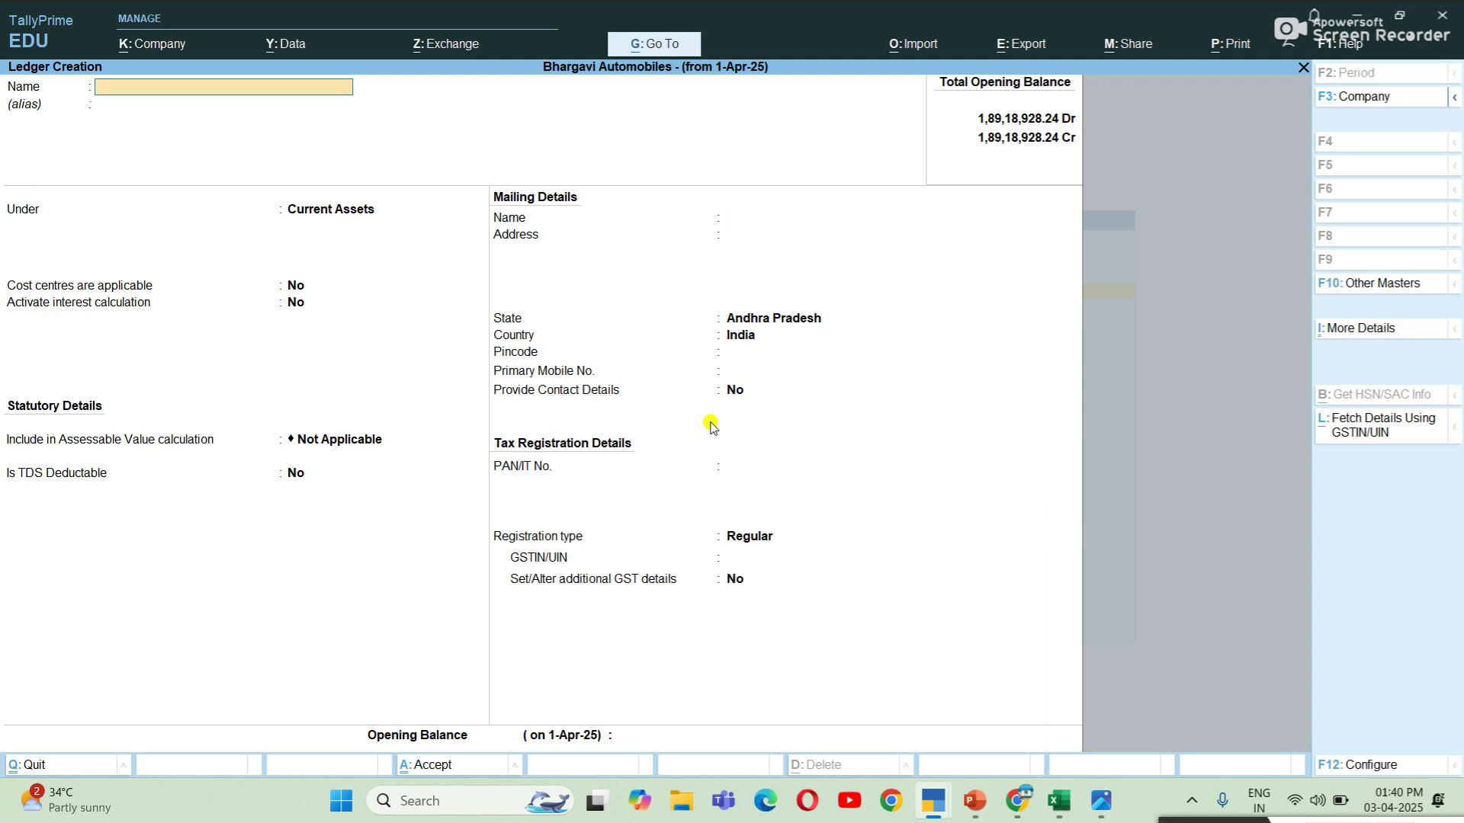
Create a ledger named Rent Exp A/c under Indirect Expenses and save it.
{"action": "type", "text": "Rent Exp a/c"}
{"action": "key", "text": "Return"}
{"action": "type", "text": "in"}
{"action": "key", "text": "Down"}
{"action": "key", "text": "Down"}
{"action": "key", "text": "Return"}
{"action": "key", "text": "Return"}
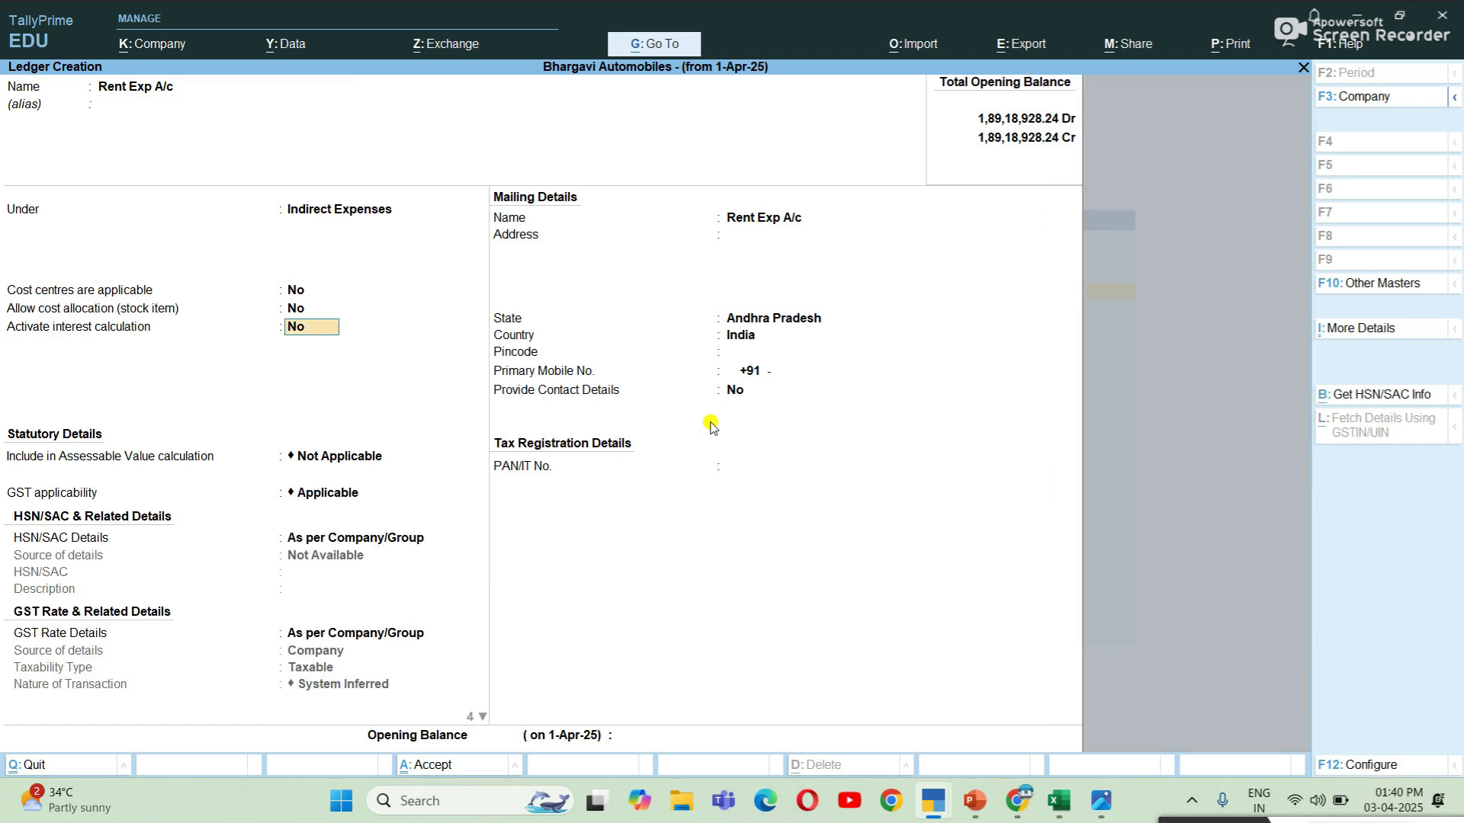
{"action": "key", "text": "ctrl+a"}
Create a ledger named Jio Prepaid under Current Assets and save it.
{"action": "type", "text": "Ji"}
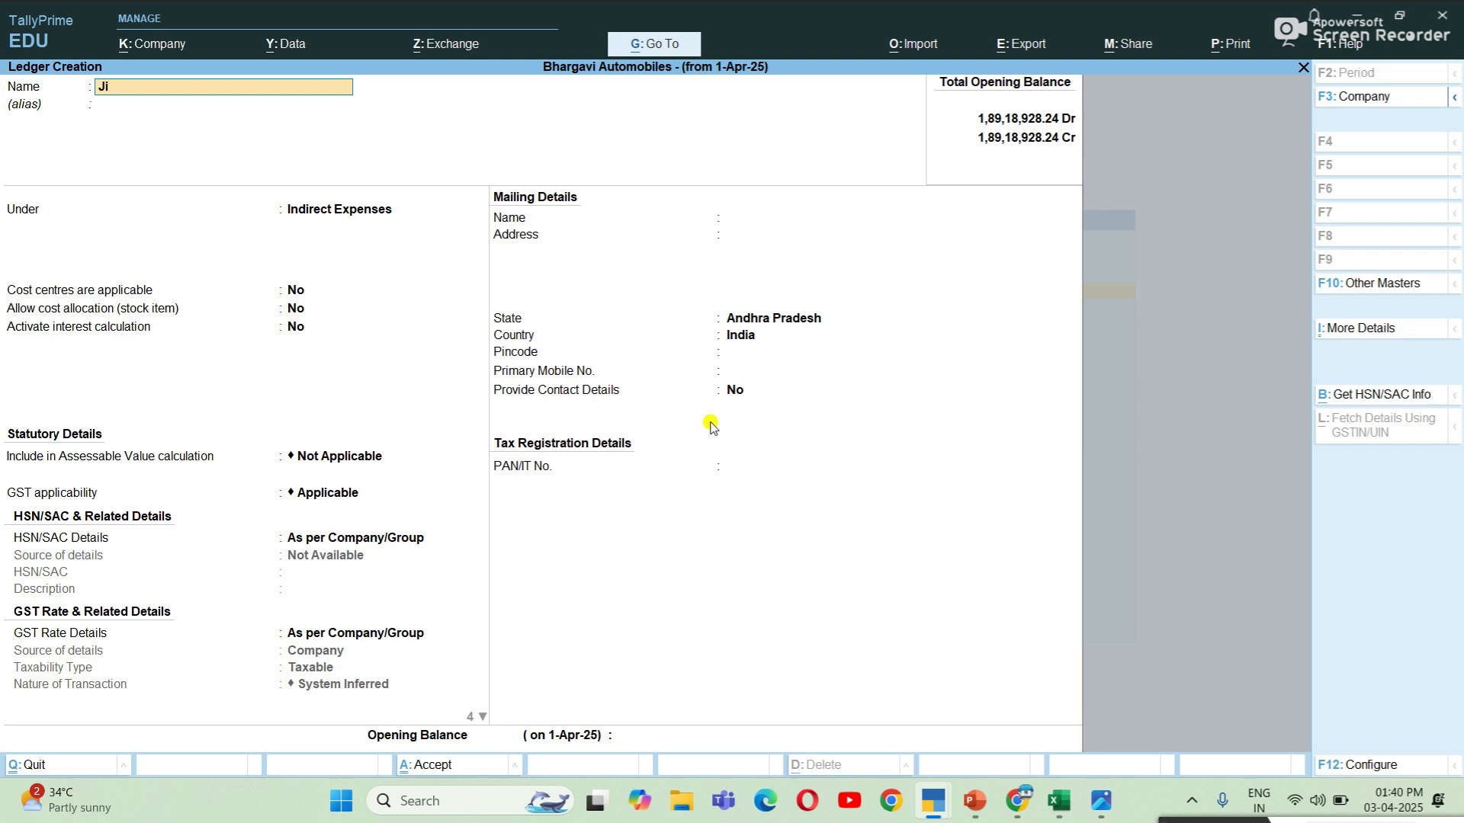
{"action": "type", "text": "o Prepaid"}
{"action": "key", "text": "Return"}
{"action": "key", "text": "Return"}
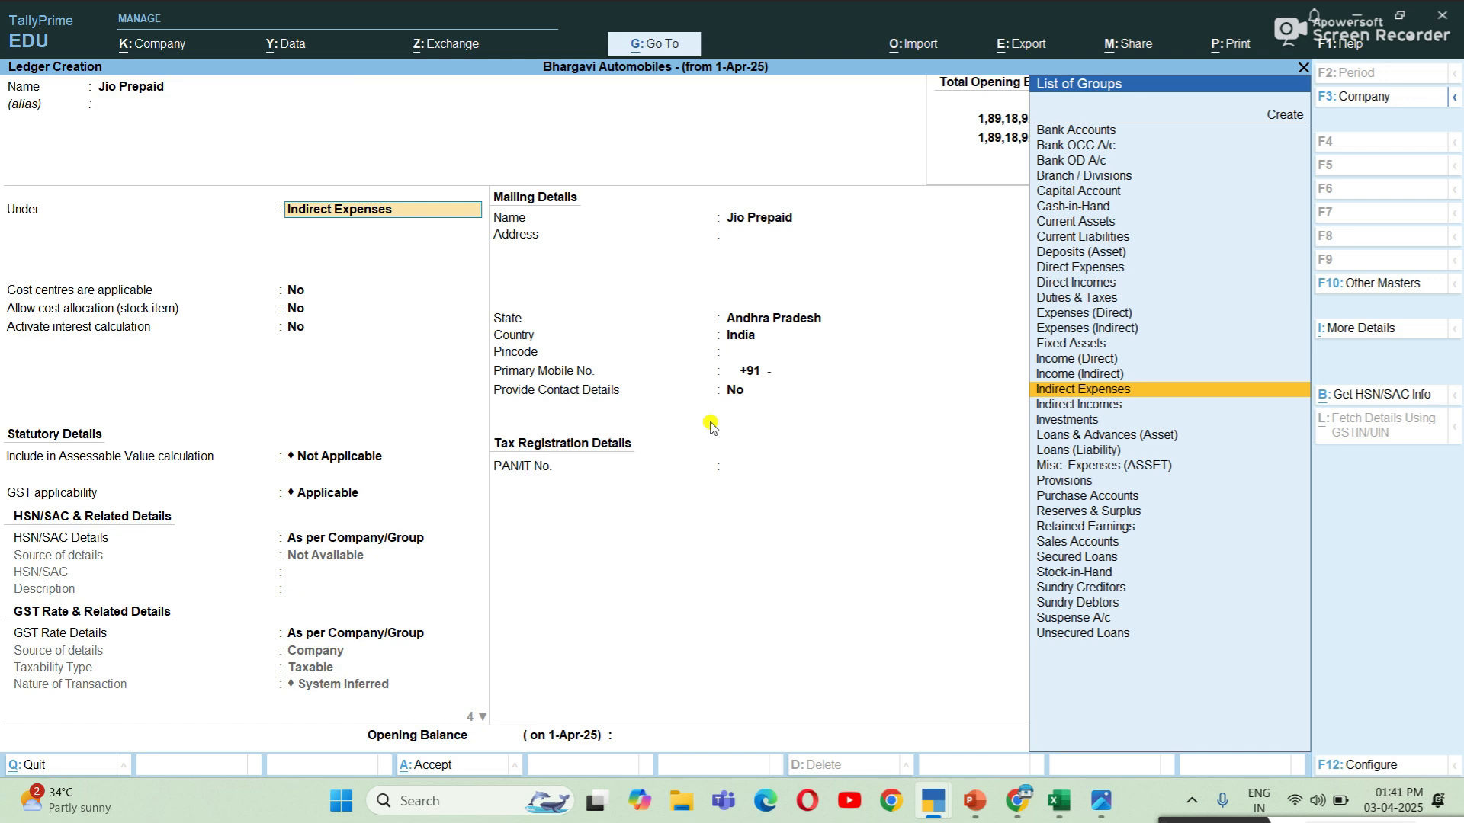
{"action": "type", "text": "Cu"}
{"action": "key", "text": "Down"}
{"action": "key", "text": "Down"}
{"action": "key", "text": "Down"}
{"action": "key", "text": "Up"}
{"action": "key", "text": "Up"}
{"action": "key", "text": "Up"}
{"action": "key", "text": "Return"}
{"action": "key", "text": "Return"}
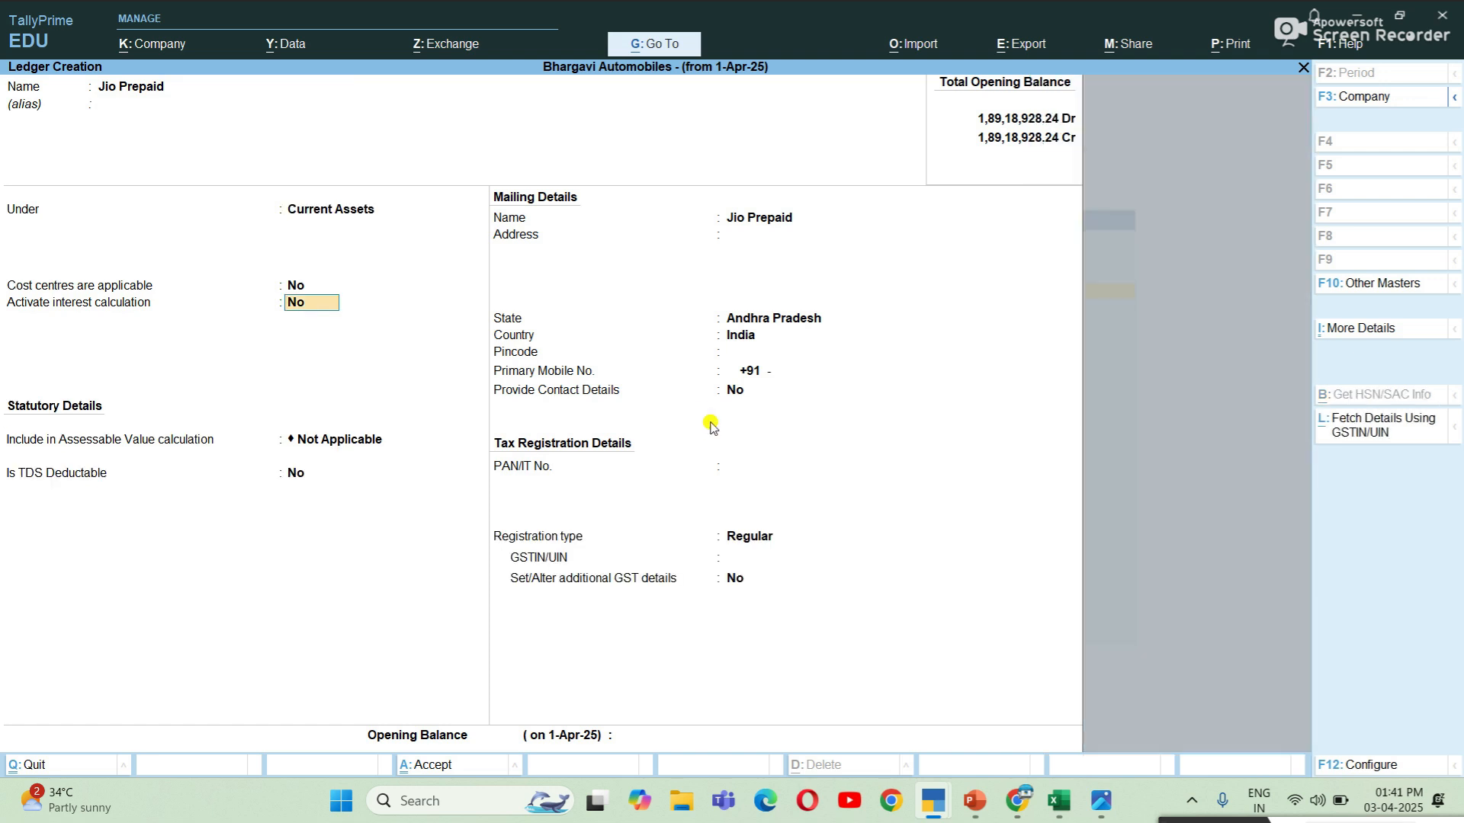
{"action": "key", "text": "ctrl"}
{"action": "key", "text": "ctrl+a"}
Enter Telephone Cherges as the name of the next new ledger.
{"action": "type", "text": "Te"}
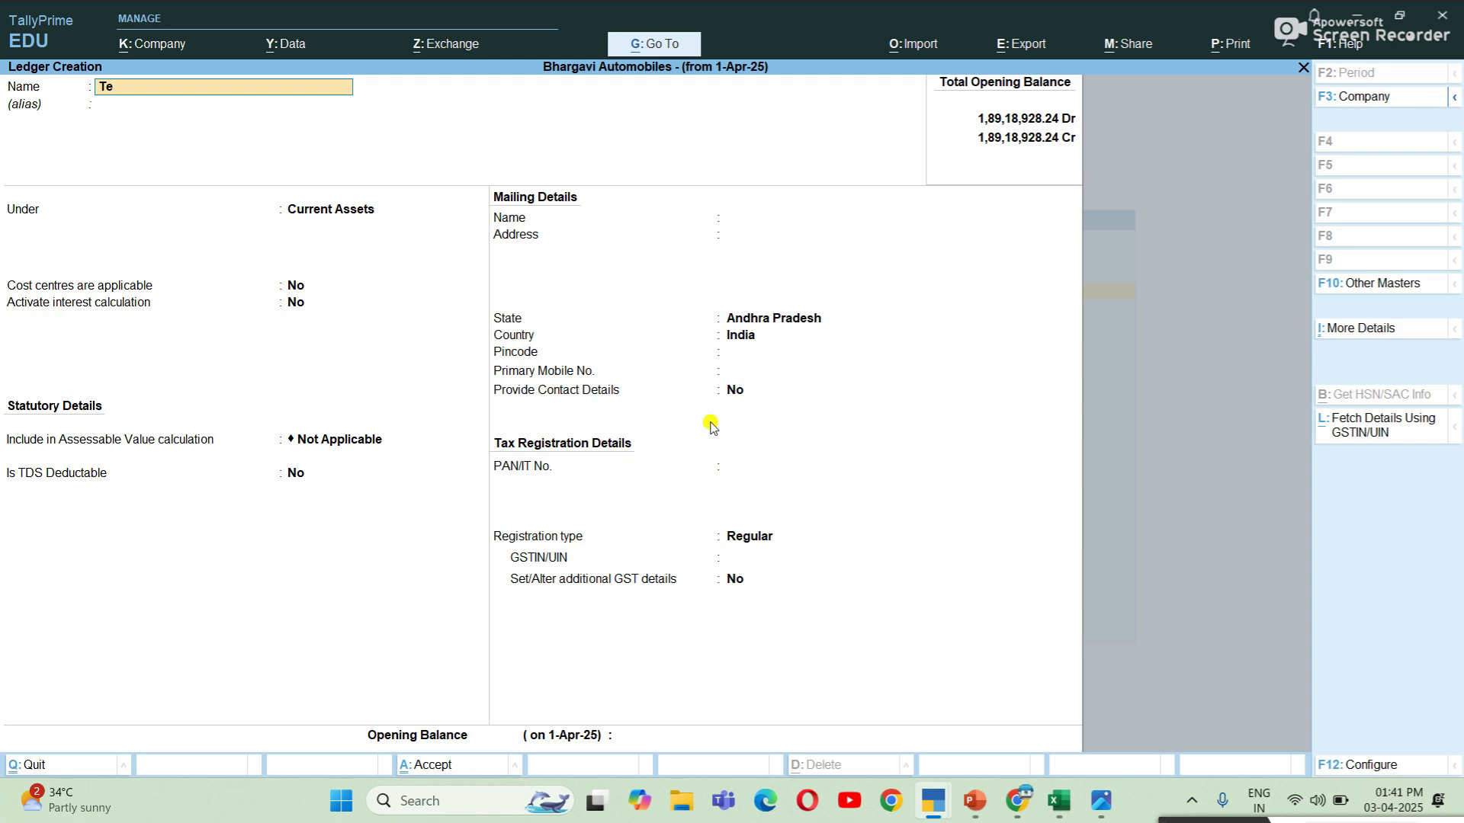
{"action": "type", "text": "lepho"}
{"action": "type", "text": "ne S"}
{"action": "type", "text": "ervice"}
{"action": "key", "text": "BackSpace"}
{"action": "key", "text": "BackSpace"}
{"action": "key", "text": "BackSpace"}
{"action": "key", "text": "BackSpace"}
{"action": "key", "text": "BackSpace"}
{"action": "type", "text": "Cherges"}
{"action": "key", "text": "Return"}
{"action": "key", "text": "Return"}
Place the Telephone Cherges ledger under Indirect Expenses and save it.
{"action": "type", "text": "In"}
{"action": "key", "text": "Down"}
{"action": "key", "text": "Down"}
{"action": "key", "text": "Down"}
{"action": "key", "text": "Down"}
{"action": "key", "text": "Up"}
{"action": "key", "text": "Up"}
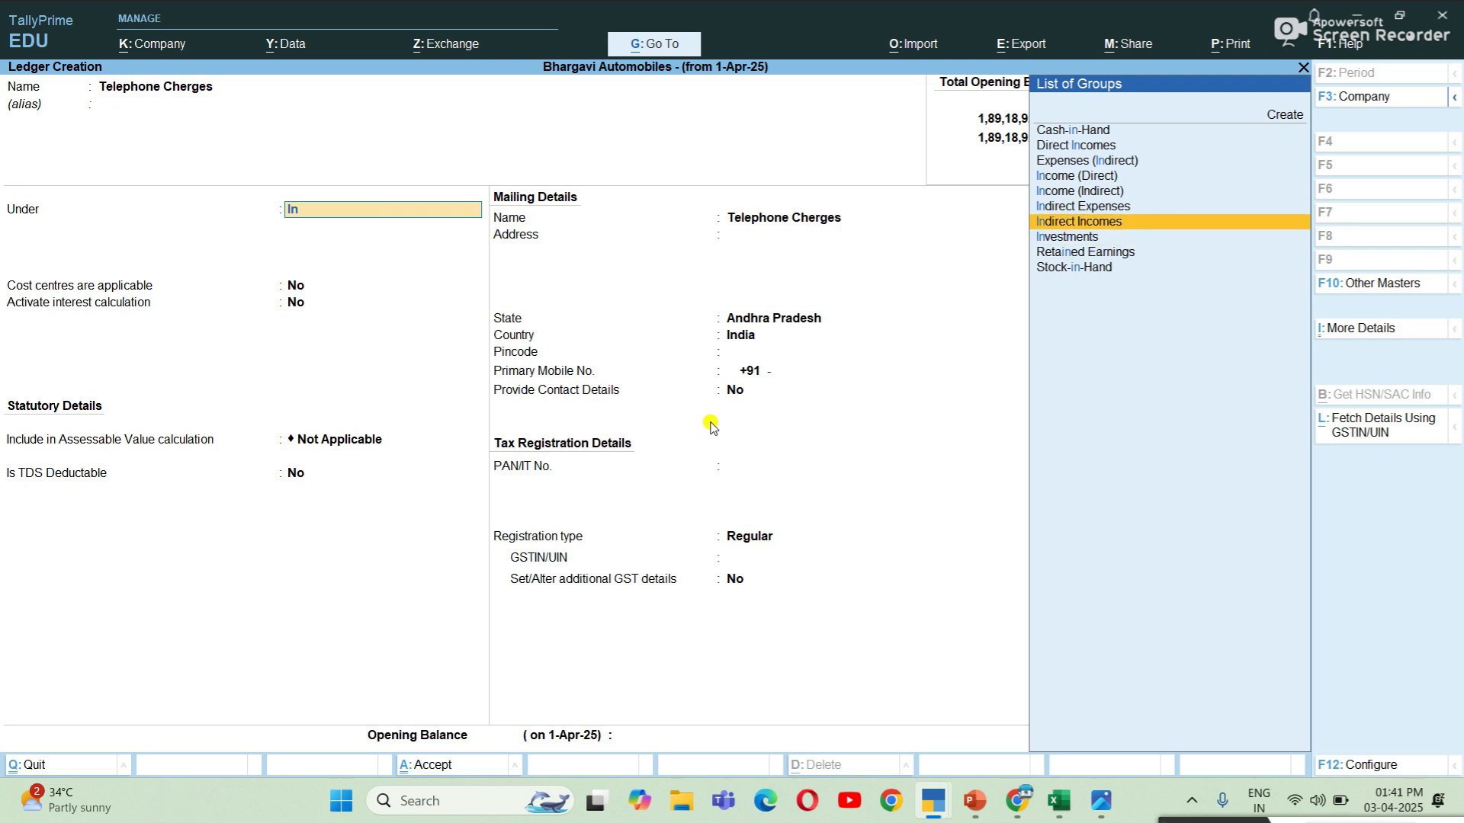
{"action": "key", "text": "Return"}
{"action": "key", "text": "ctrl+a"}
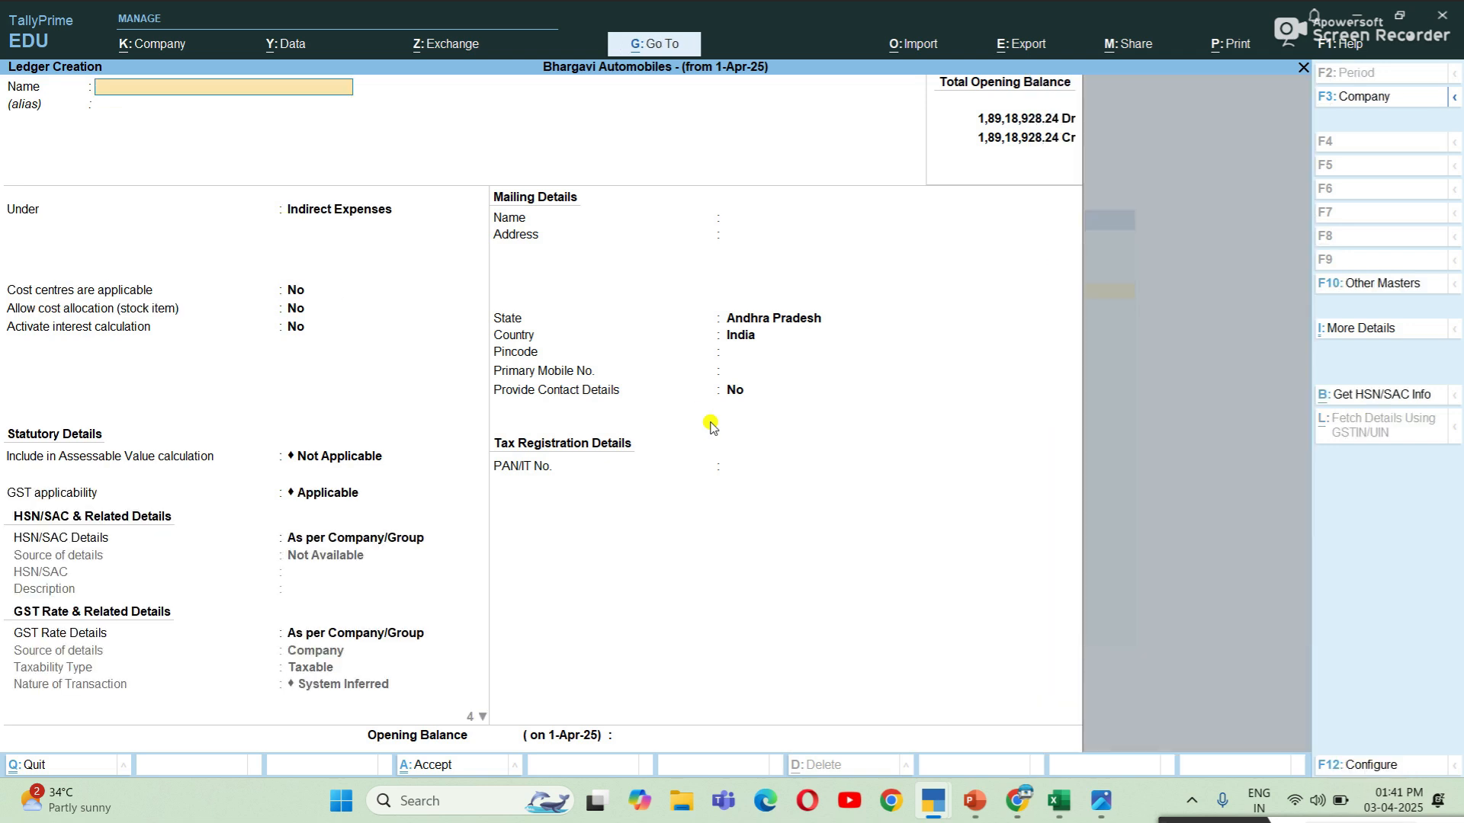
Enter Prepaid Salaries A/c as the name of the next new ledger.
{"action": "type", "text": "P"}
{"action": "type", "text": "repaid"}
{"action": "type", "text": " Sa;Aroes"}
{"action": "key", "text": "BackSpace"}
{"action": "key", "text": "BackSpace"}
{"action": "key", "text": "BackSpace"}
{"action": "key", "text": "BackSpace"}
{"action": "type", "text": "lap"}
{"action": "key", "text": "BackSpace"}
{"action": "type", "text": "ries a/c"}
{"action": "key", "text": "Return"}
Place the Prepaid Salaries A/c ledger under Current Assets and save it.
{"action": "type", "text": "Cu"}
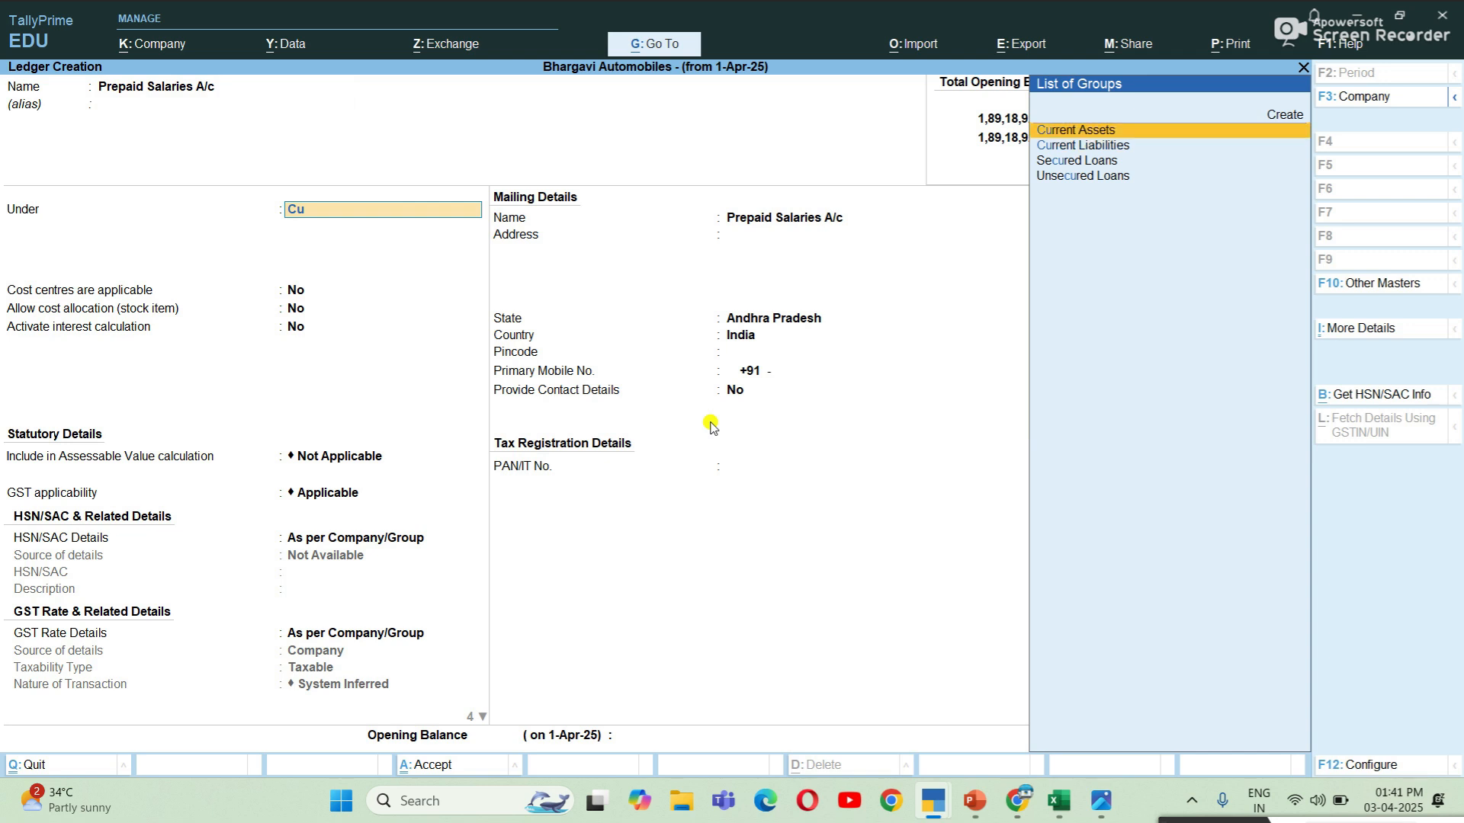
{"action": "key", "text": "Return"}
{"action": "key", "text": "Return"}
{"action": "key", "text": "Return"}
{"action": "key", "text": "ctrl+a"}
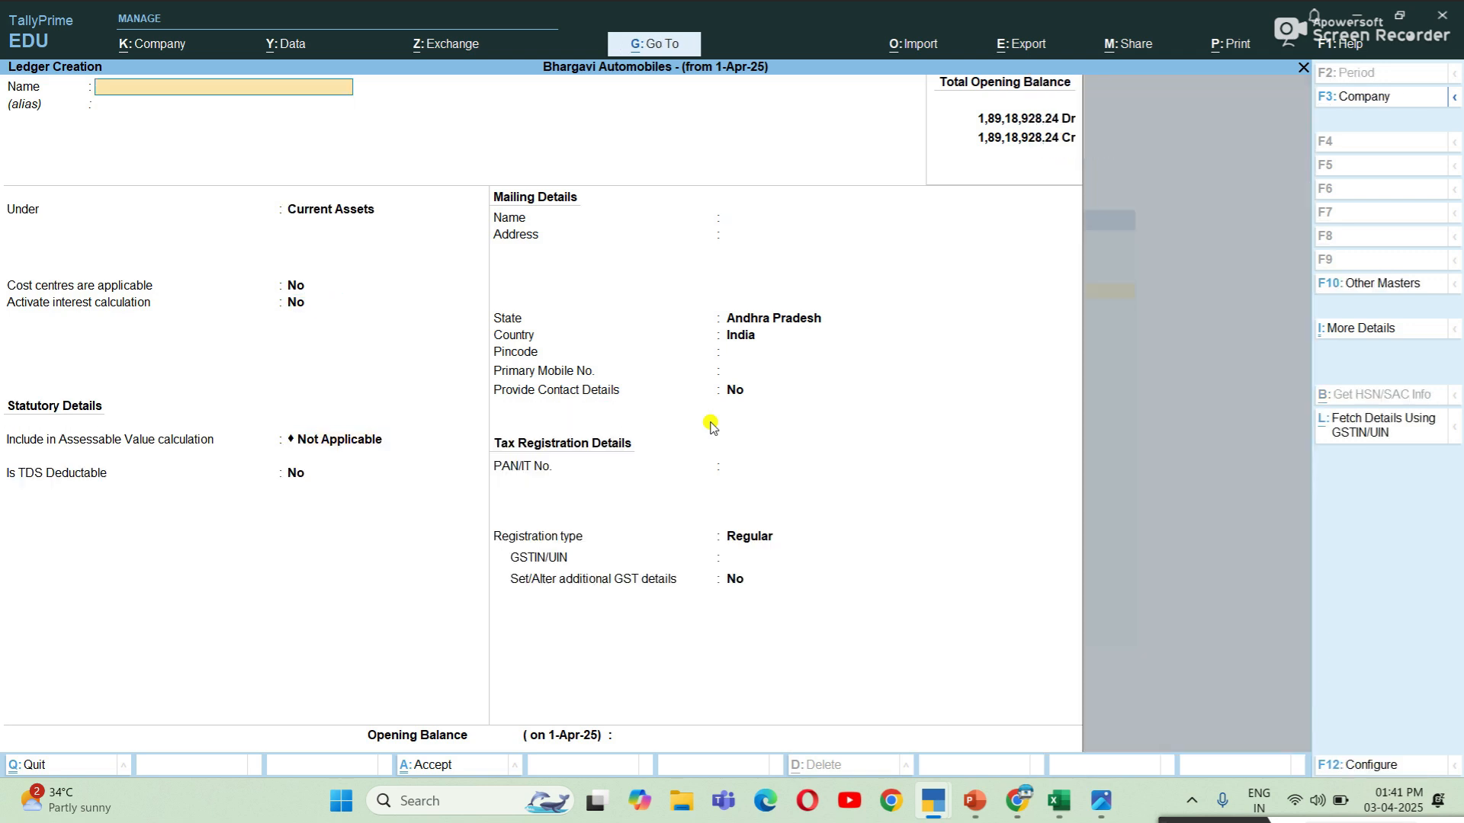
Create a ledger named Prepaid Wages A/c under Current Assets and save it.
{"action": "type", "text": "Prepaid Wages a/c"}
{"action": "key", "text": "Return"}
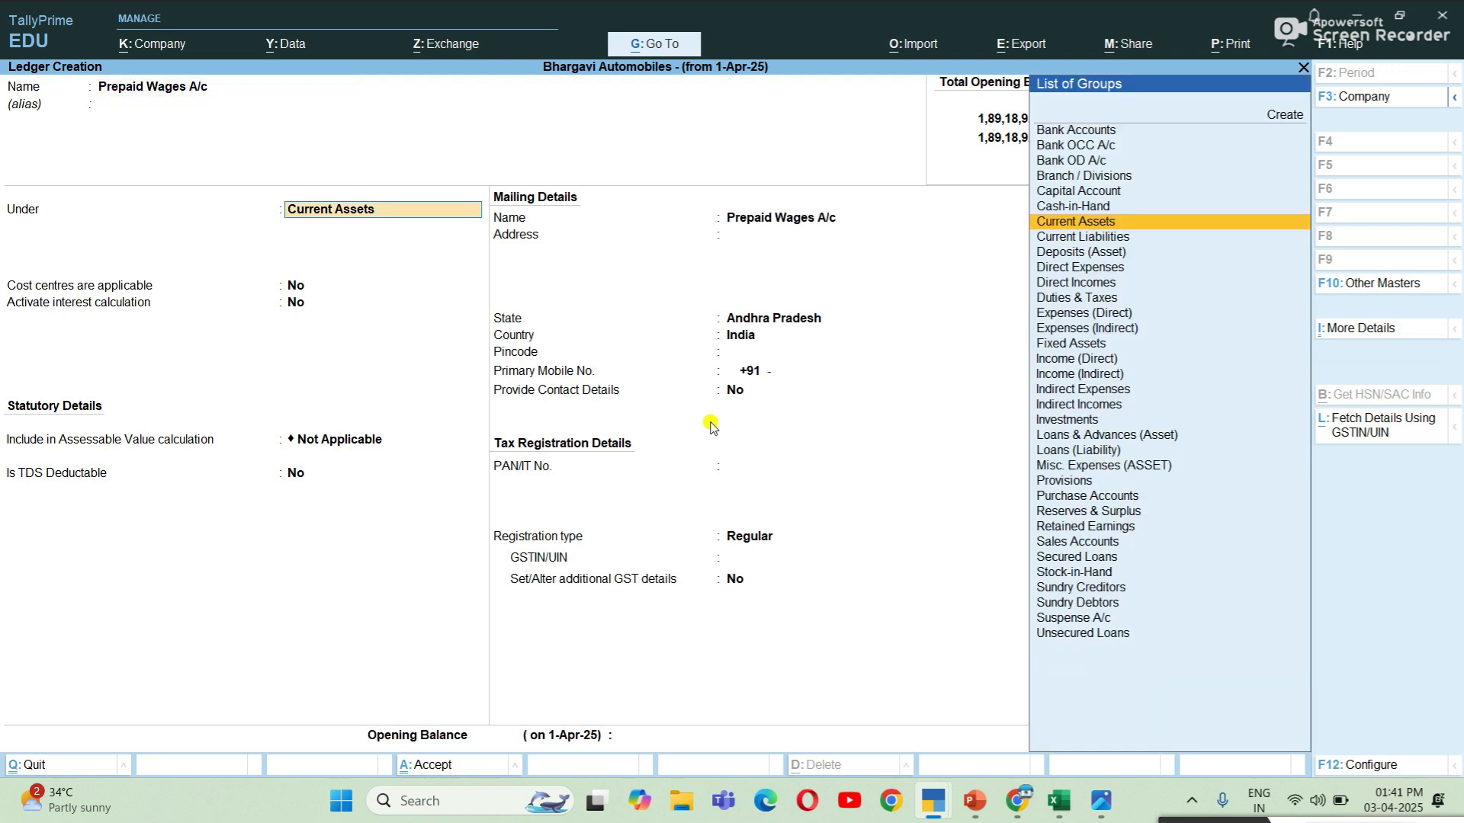
{"action": "key", "text": "Return"}
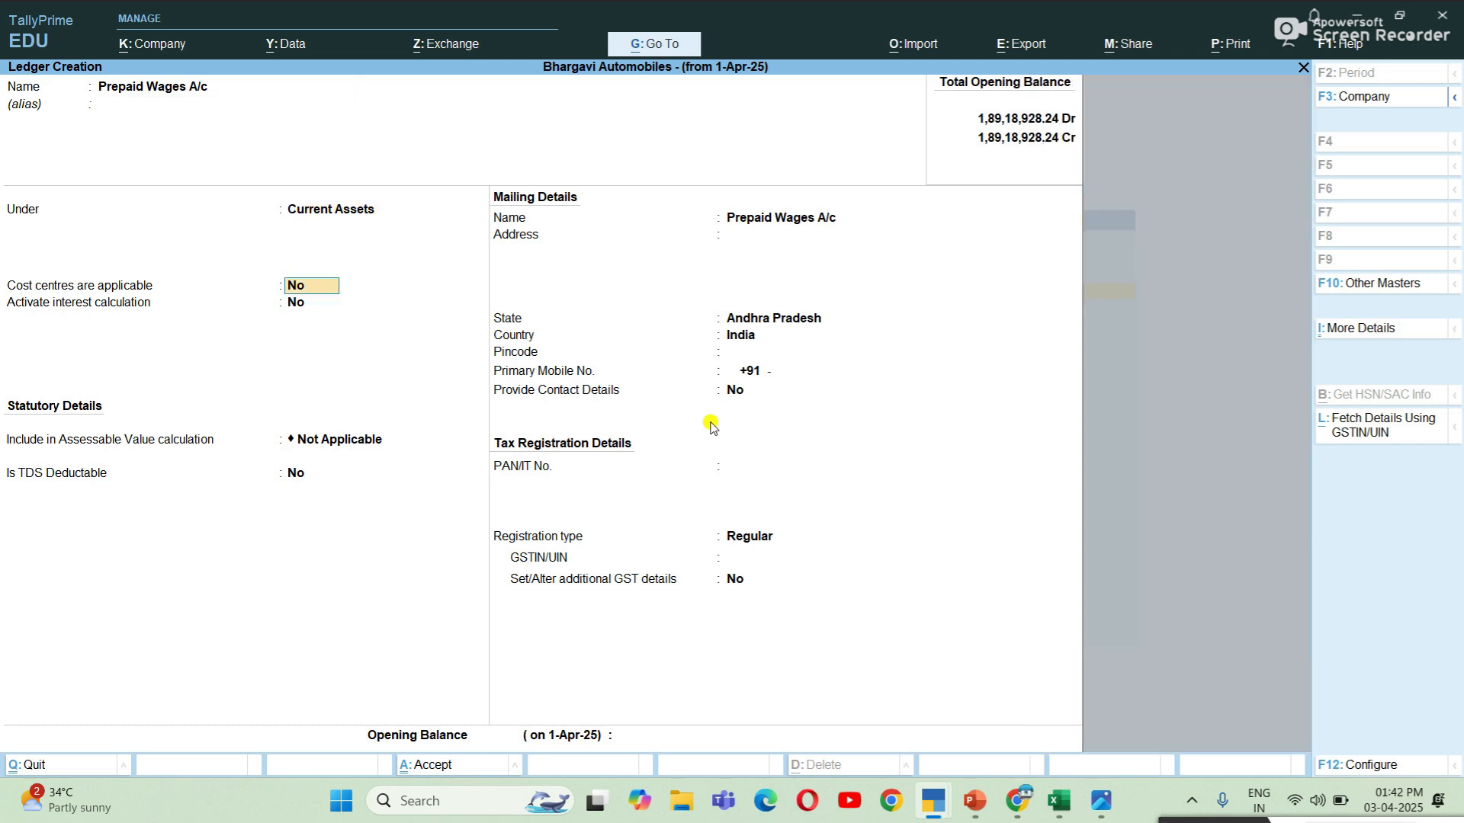
{"action": "key", "text": "ctrl+a"}
Create a ledger named Salareis A/c under Indirect Expenses and save it.
{"action": "type", "text": "S"}
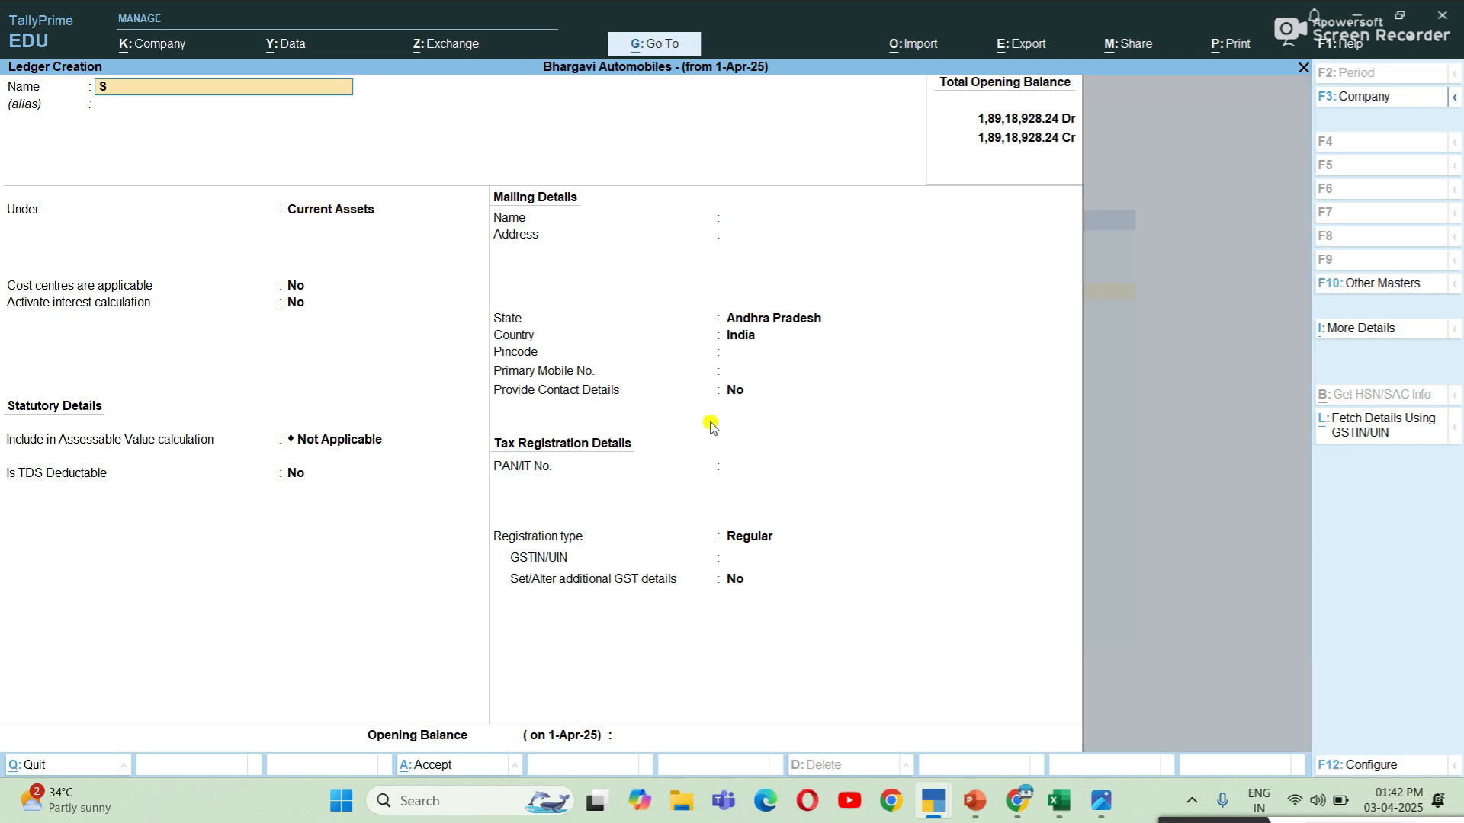
{"action": "type", "text": "alareis a/c"}
{"action": "key", "text": "Return"}
{"action": "type", "text": "In"}
{"action": "key", "text": "Down"}
{"action": "key", "text": "Down"}
{"action": "key", "text": "Down"}
{"action": "key", "text": "Up"}
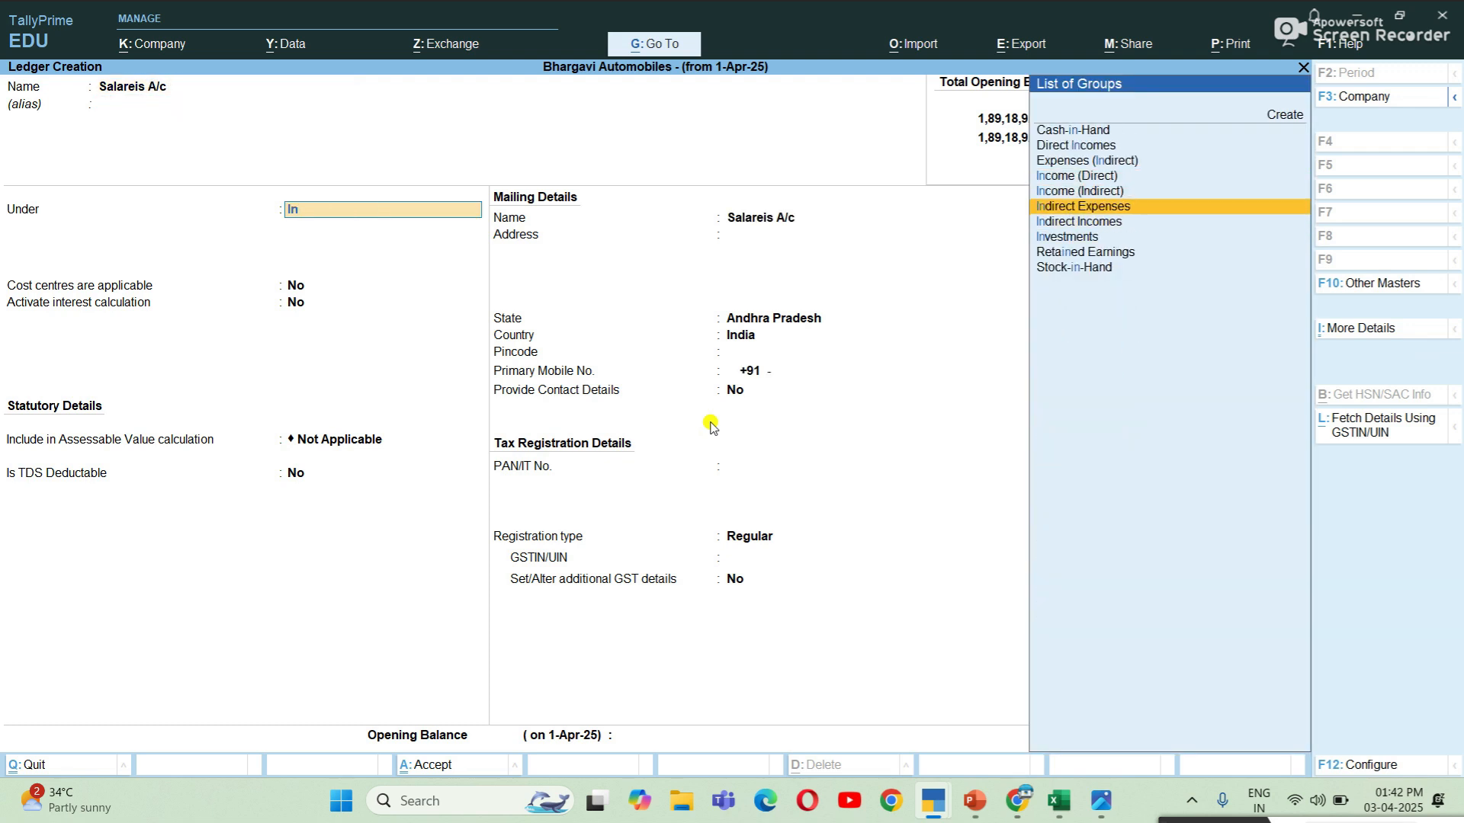
{"action": "key", "text": "Return"}
{"action": "key", "text": "Return"}
{"action": "key", "text": "Return"}
{"action": "key", "text": "ctrl+a"}
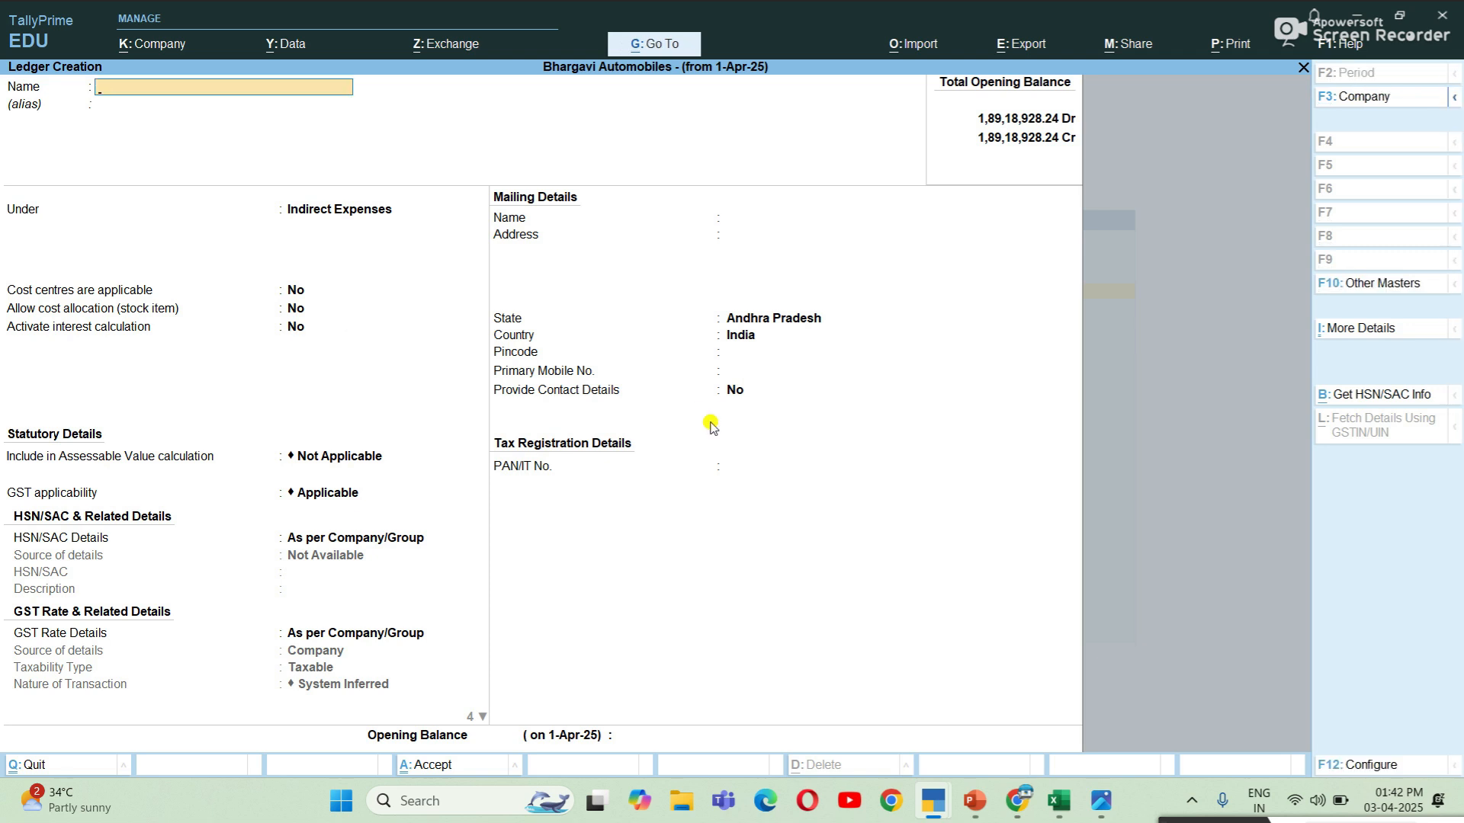
Create a ledger named Wages under Direct Expenses and save it.
{"action": "type", "text": "Wages"}
{"action": "key", "text": "Return"}
{"action": "key", "text": "Return"}
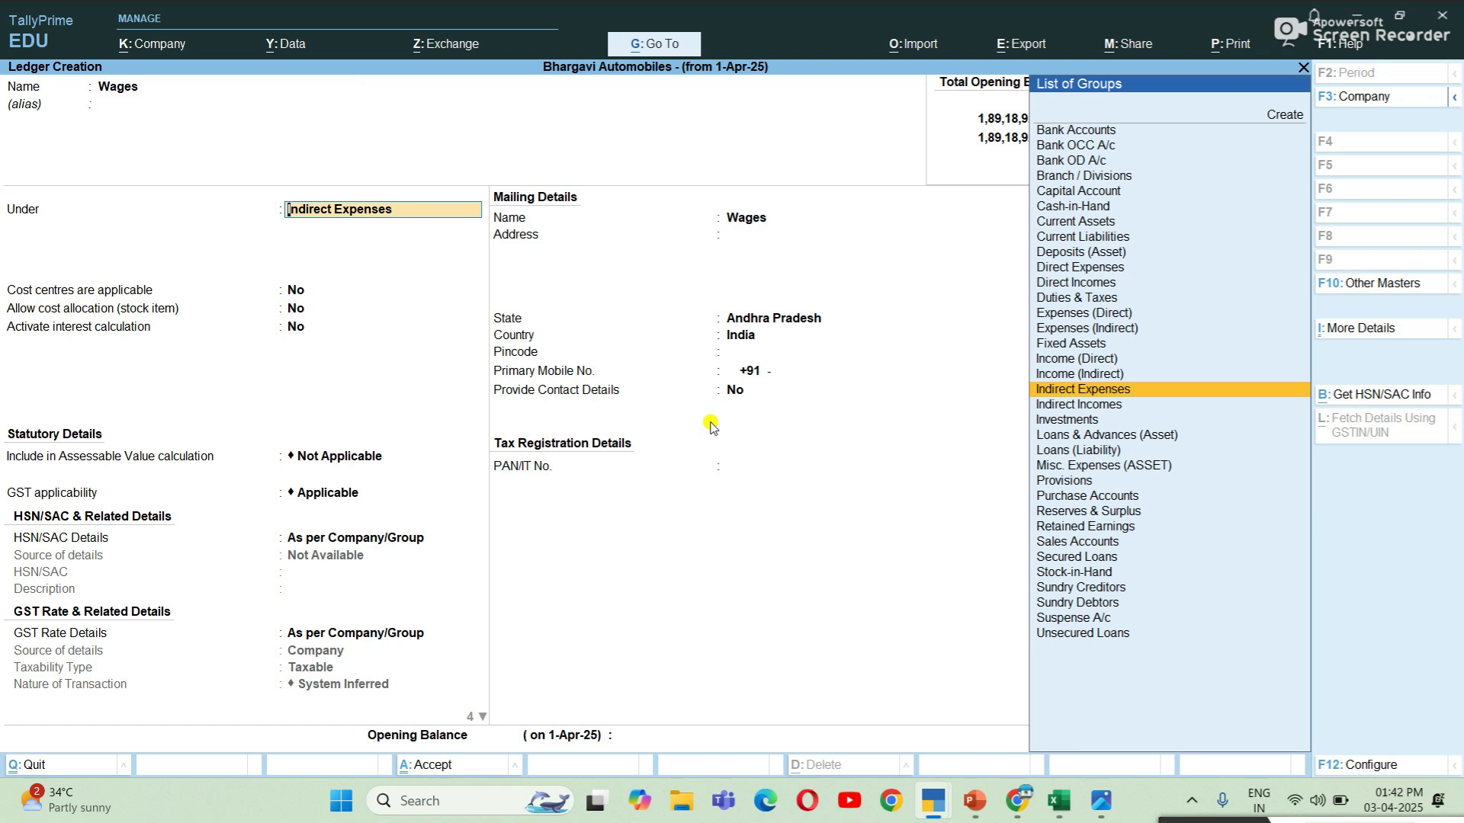
{"action": "type", "text": "Di"}
{"action": "key", "text": "Down"}
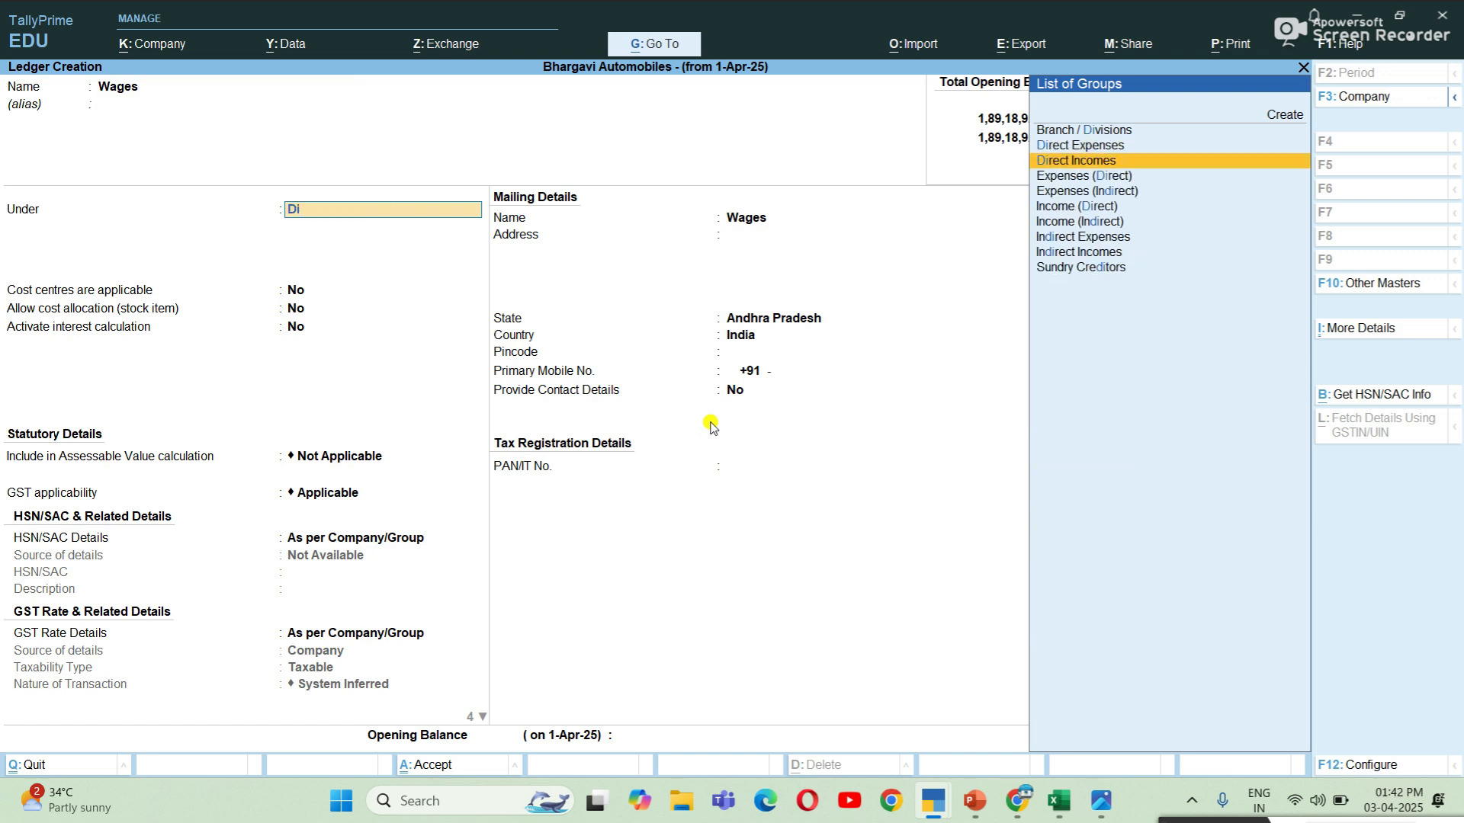
{"action": "key", "text": "Up"}
{"action": "key", "text": "Return"}
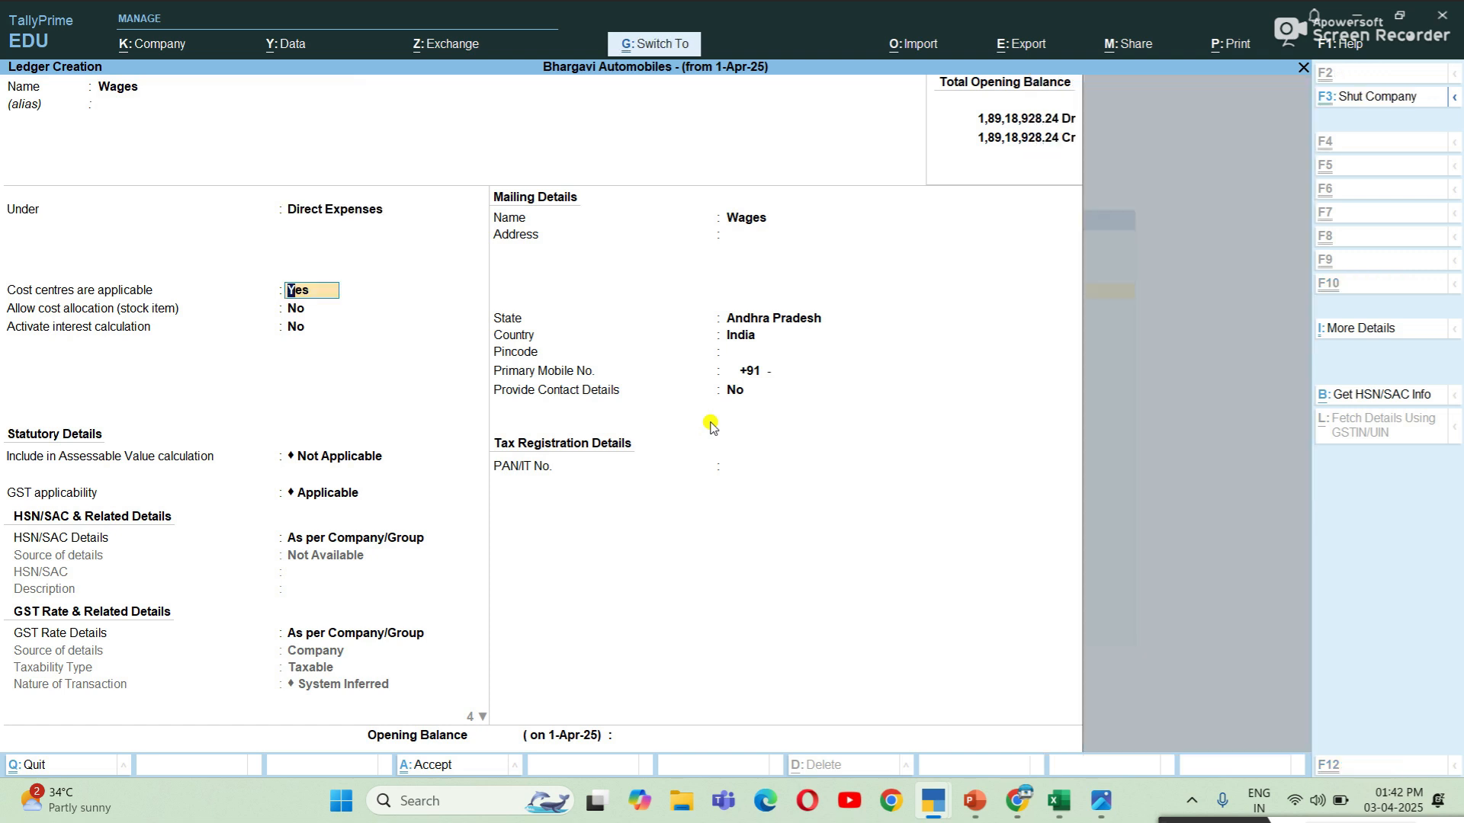
{"action": "key", "text": "ctrl+a"}
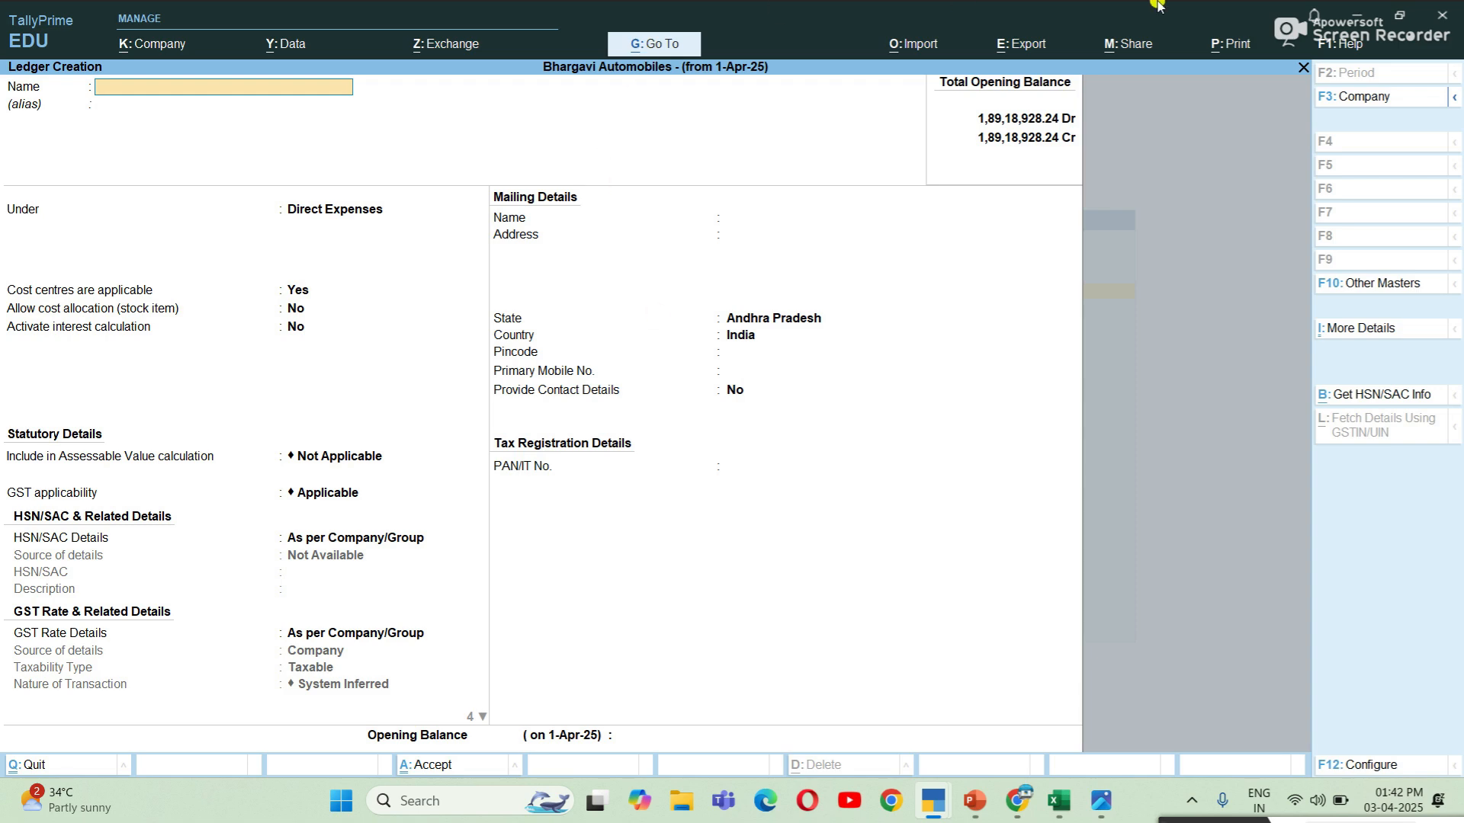
Leave ledger creation and open accounting voucher entry.
{"action": "key", "text": "Escape"}
{"action": "key", "text": "c"}
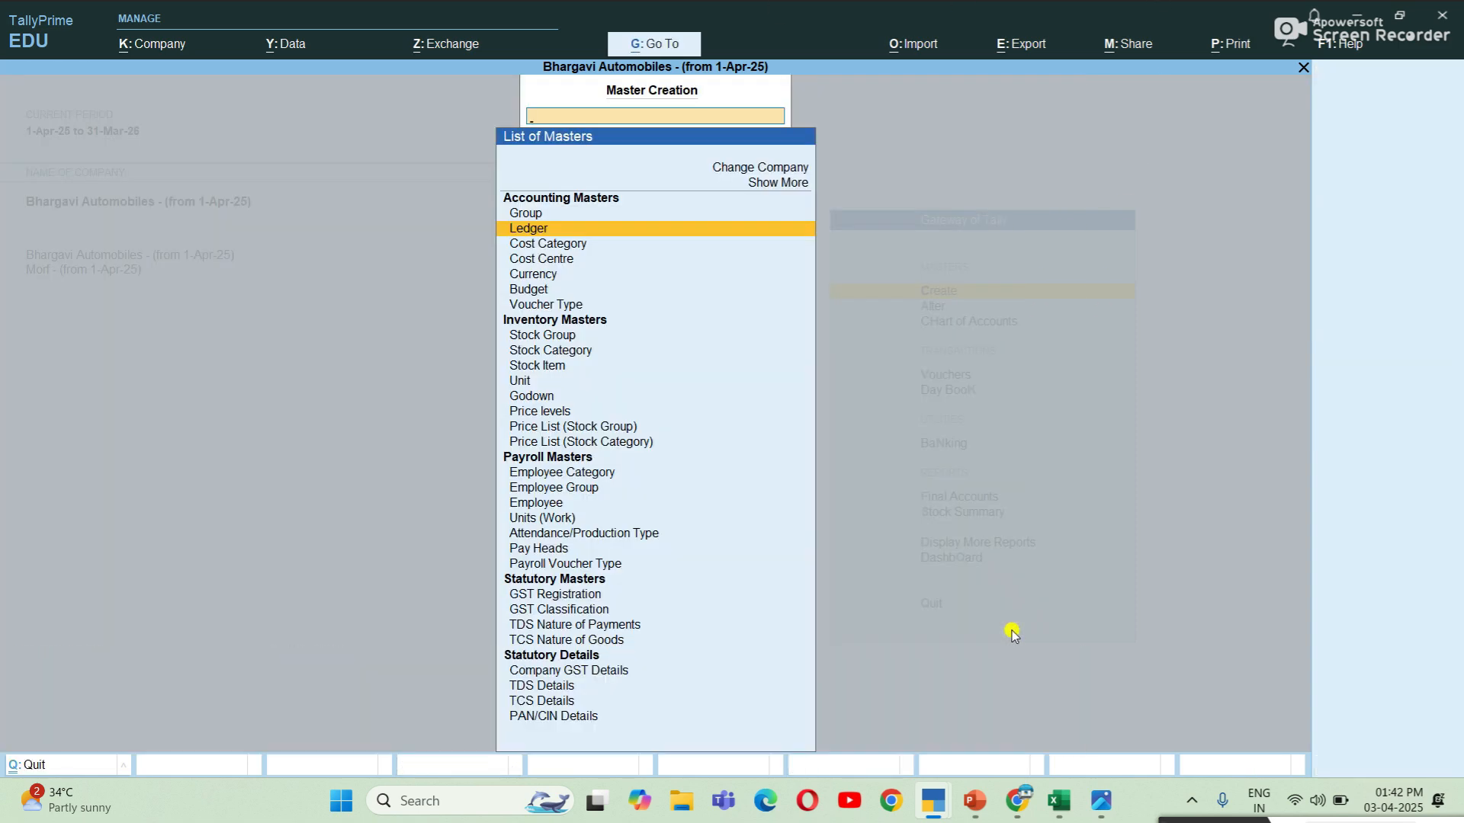
{"action": "key", "text": "Escape"}
{"action": "key", "text": "Down"}
{"action": "key", "text": "Down"}
{"action": "key", "text": "Down"}
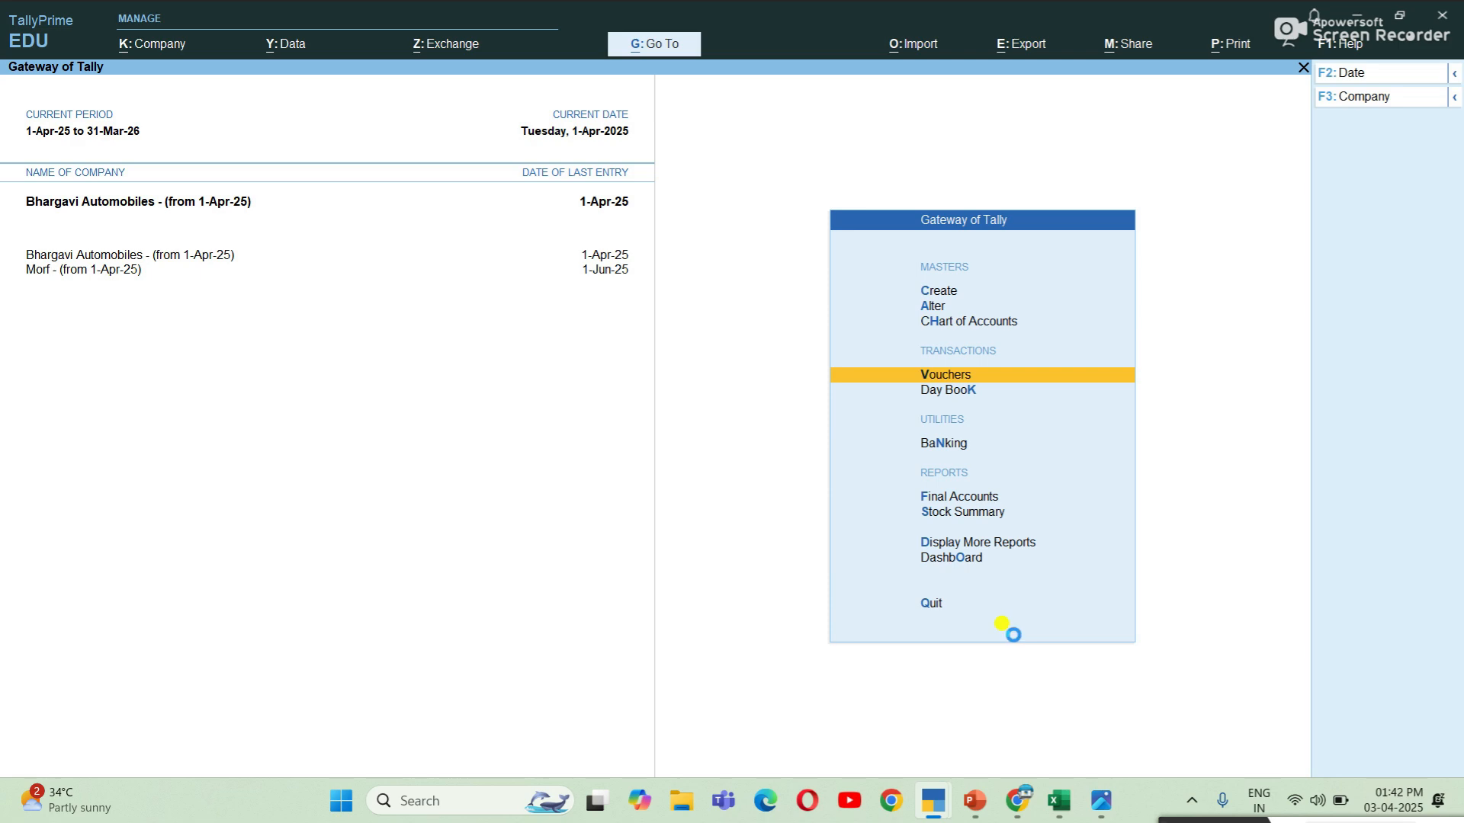
{"action": "key", "text": "Return"}
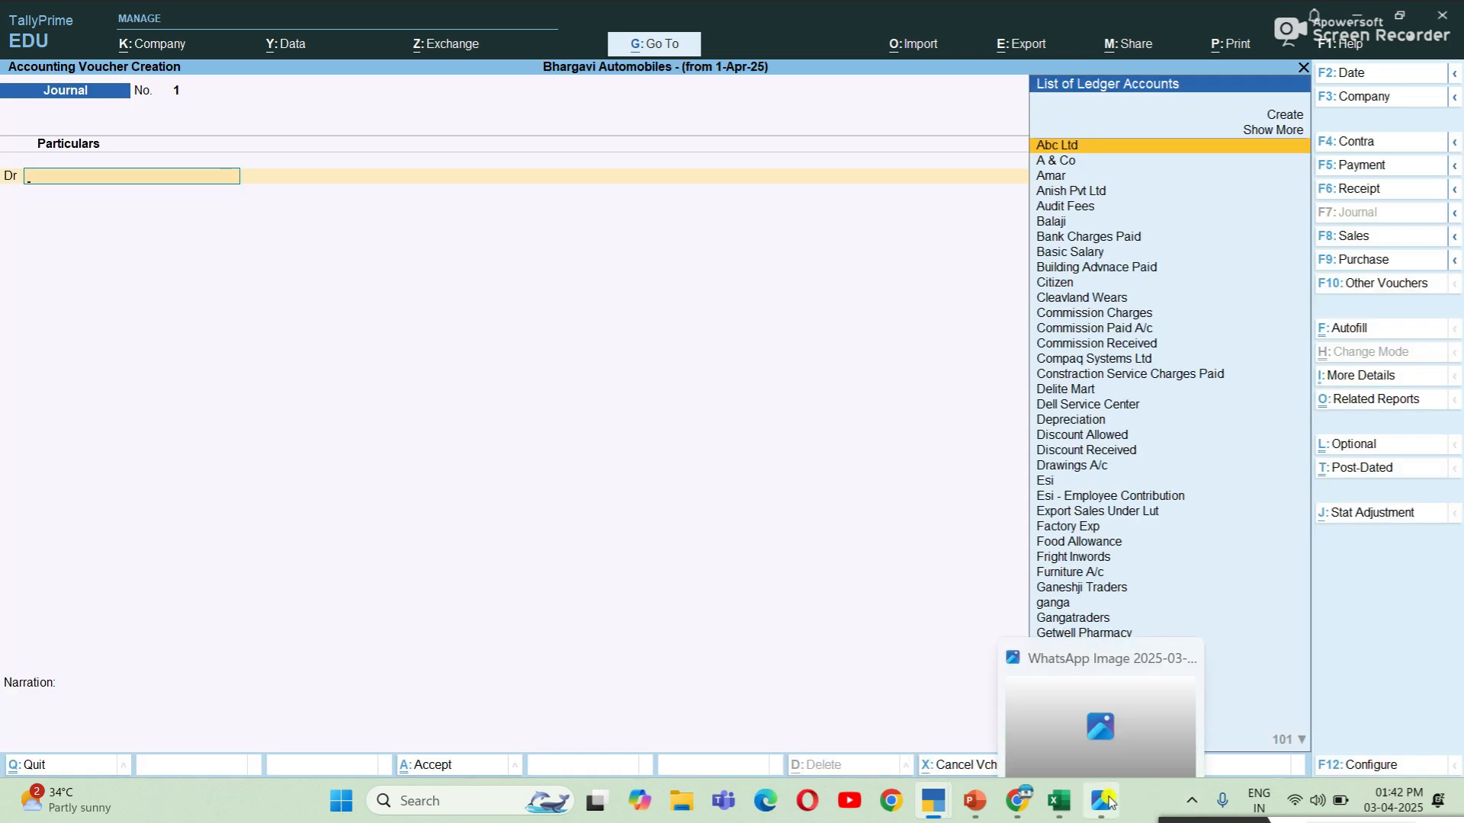
Switch to the Excel prepaid expenses sheet and review the prepaid insurance payment entry and its amount.
{"action": "mouse_move", "coordinate": [1070, 806]}
{"action": "left_click", "coordinate": [1062, 716]}
{"action": "left_click", "coordinate": [903, 465]}
{"action": "left_click", "coordinate": [906, 252]}
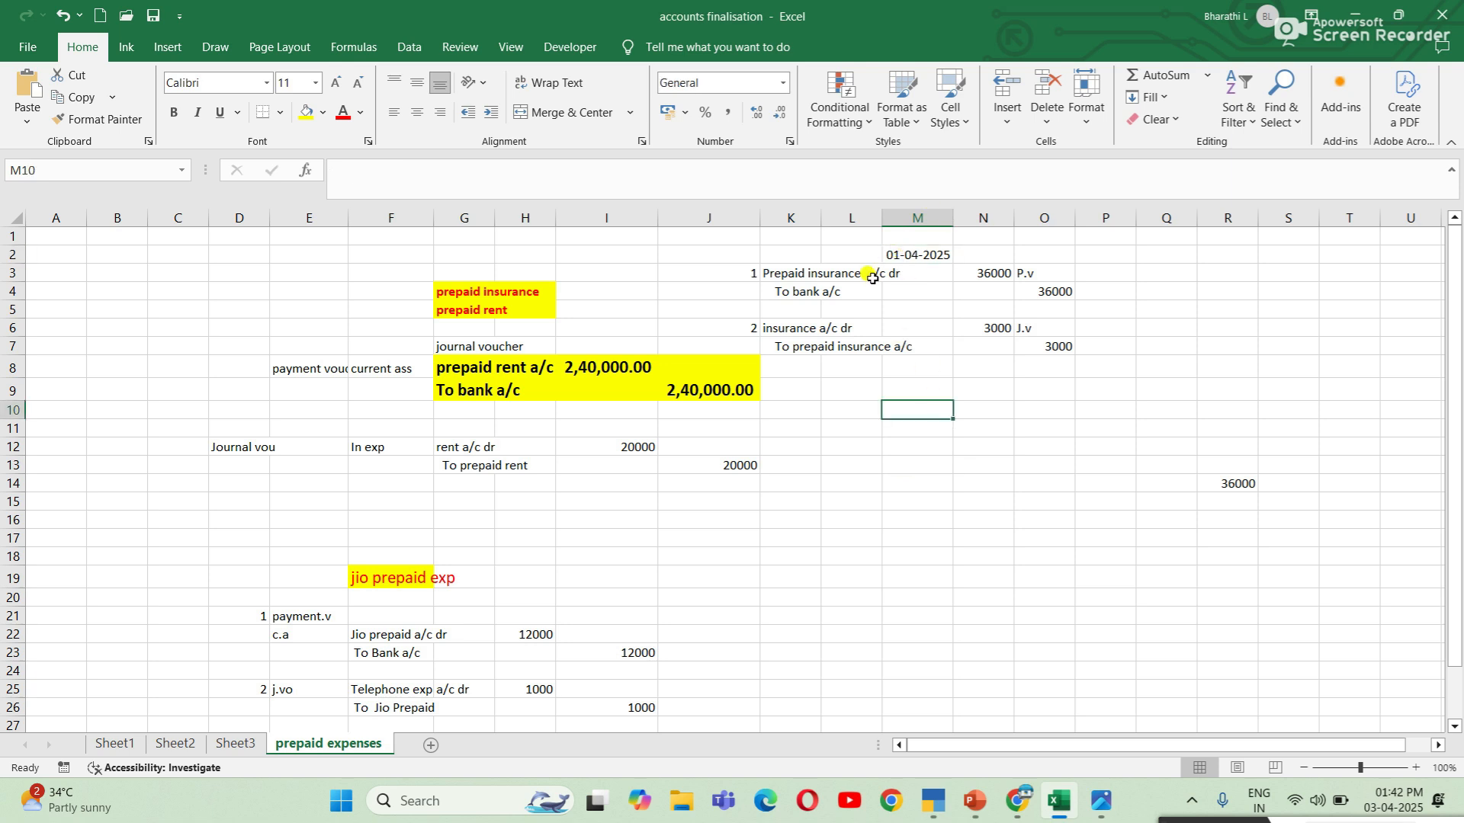
{"action": "left_click", "coordinate": [843, 274]}
{"action": "left_click", "coordinate": [989, 275]}
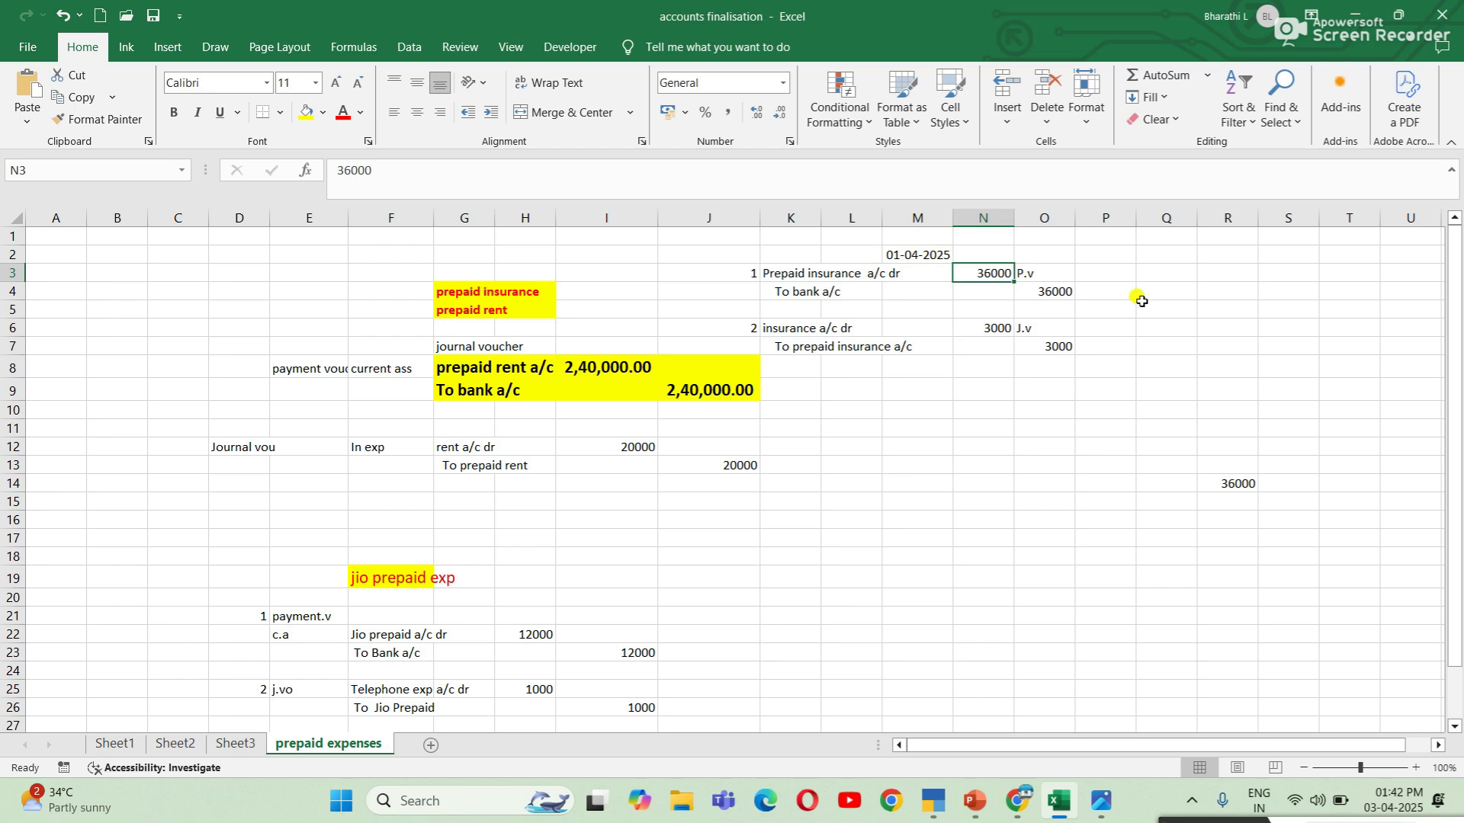
Switch back to TallyPrime and start a Payment voucher dated 1-Apr-25.
{"action": "key", "text": "alt+Tab"}
{"action": "left_click", "coordinate": [1386, 169]}
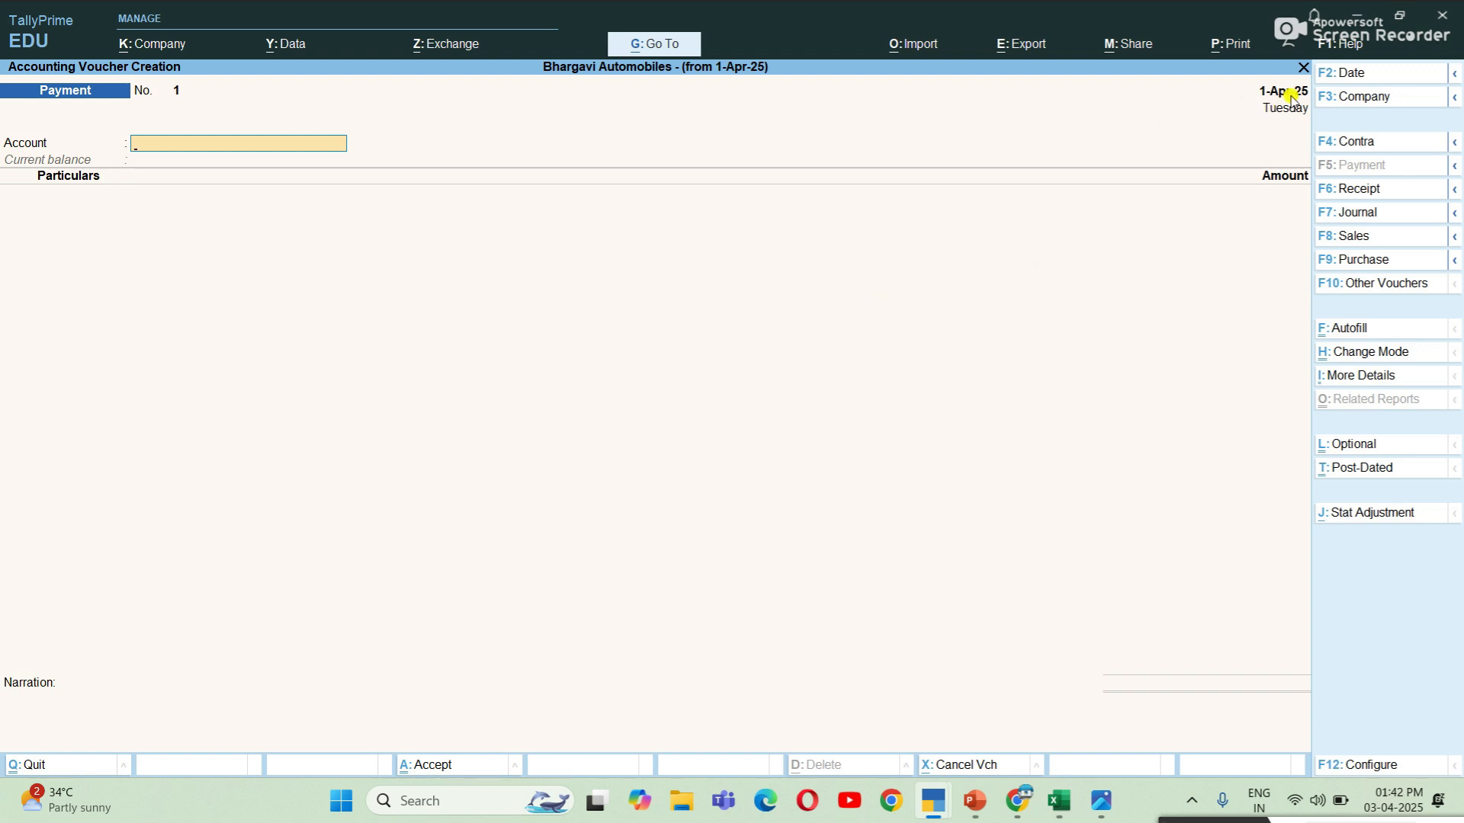
{"action": "left_click", "coordinate": [1361, 77]}
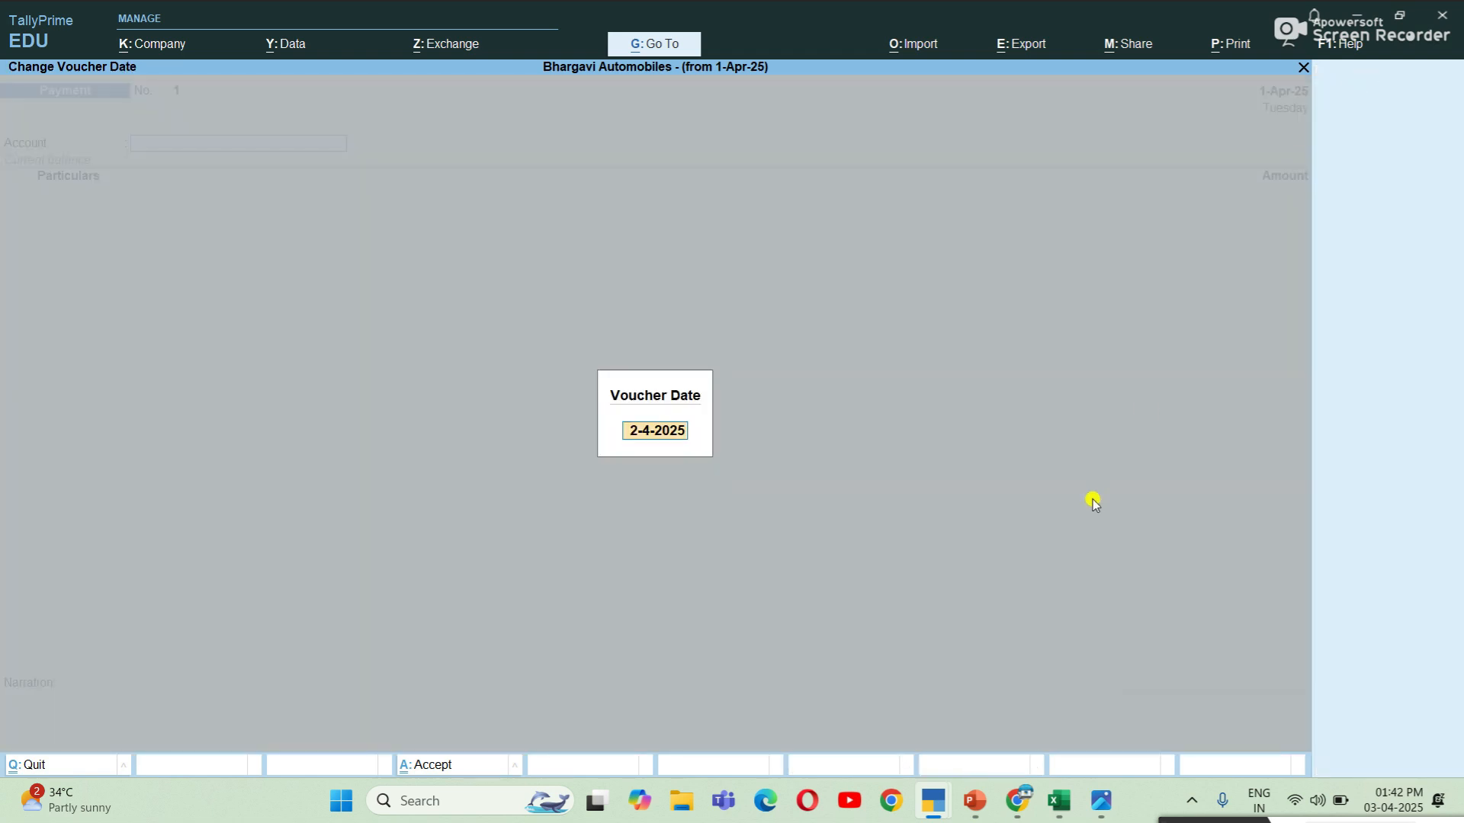
{"action": "type", "text": "1-"}
{"action": "key", "text": "Return"}
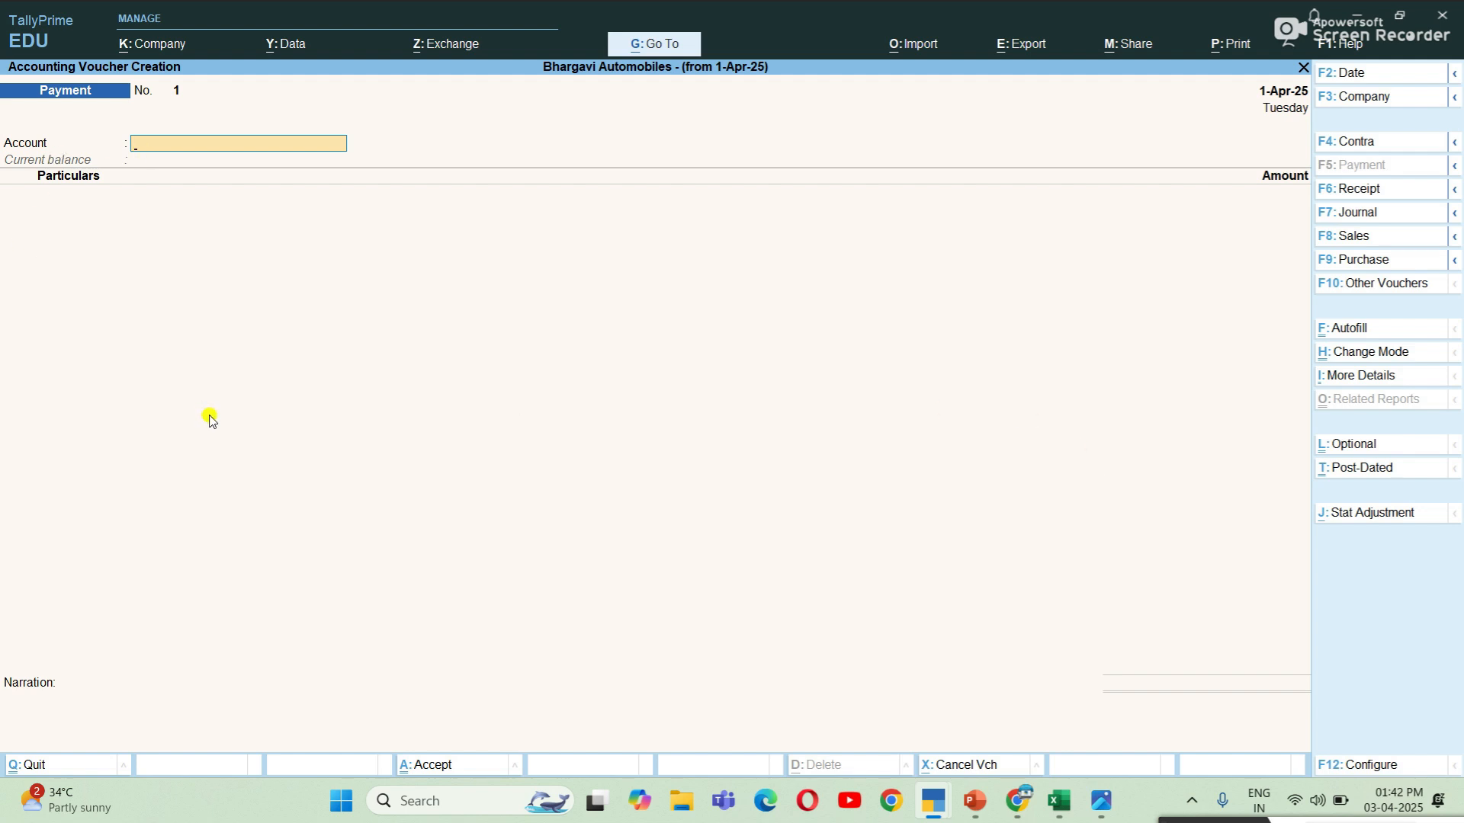
Set Hdfc Bank A/c as the paying account and Prepaid Insurance A/c as the voucher's particulars.
{"action": "type", "text": "Hd"}
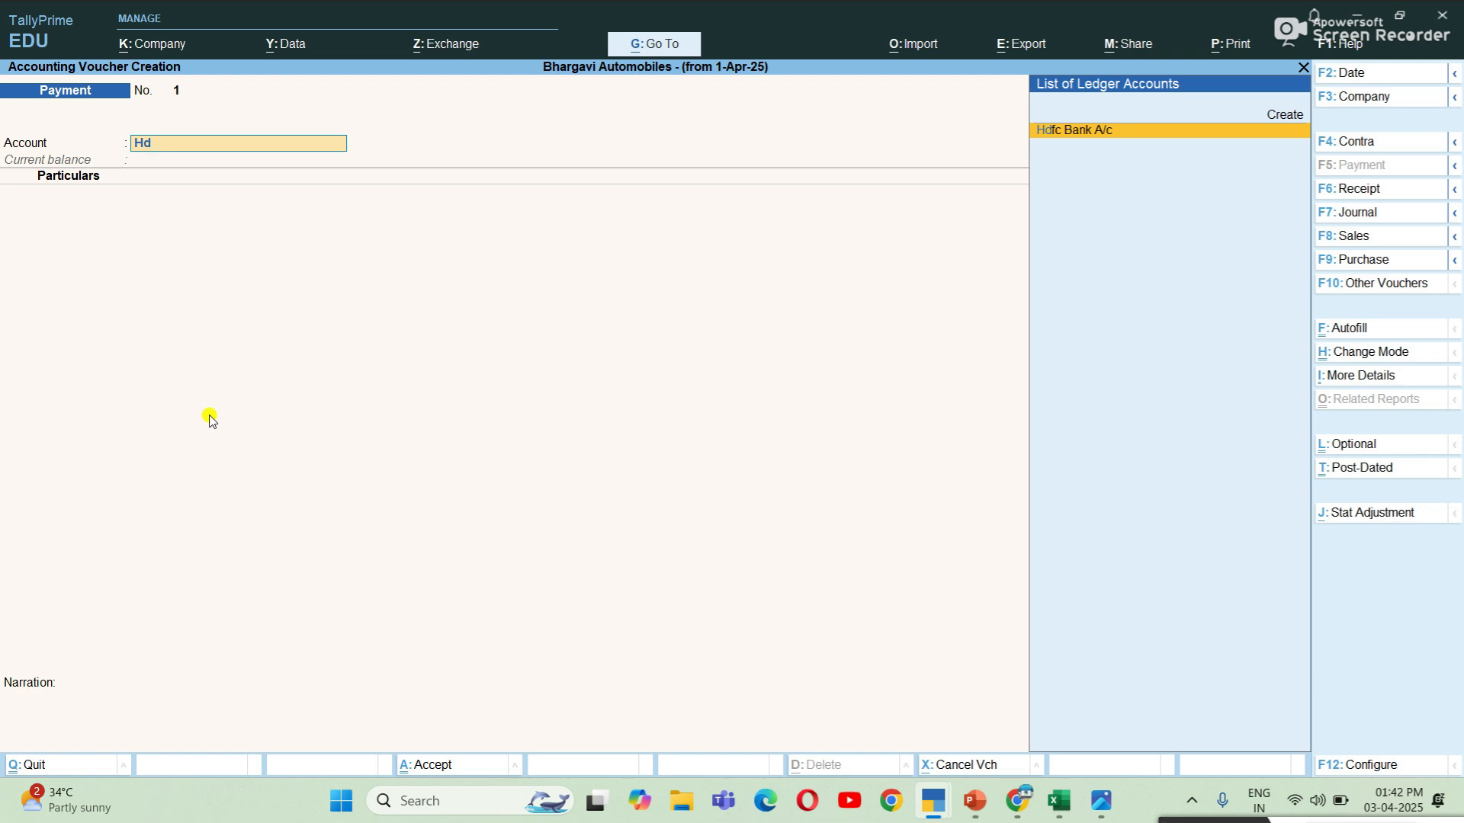
{"action": "key", "text": "Return"}
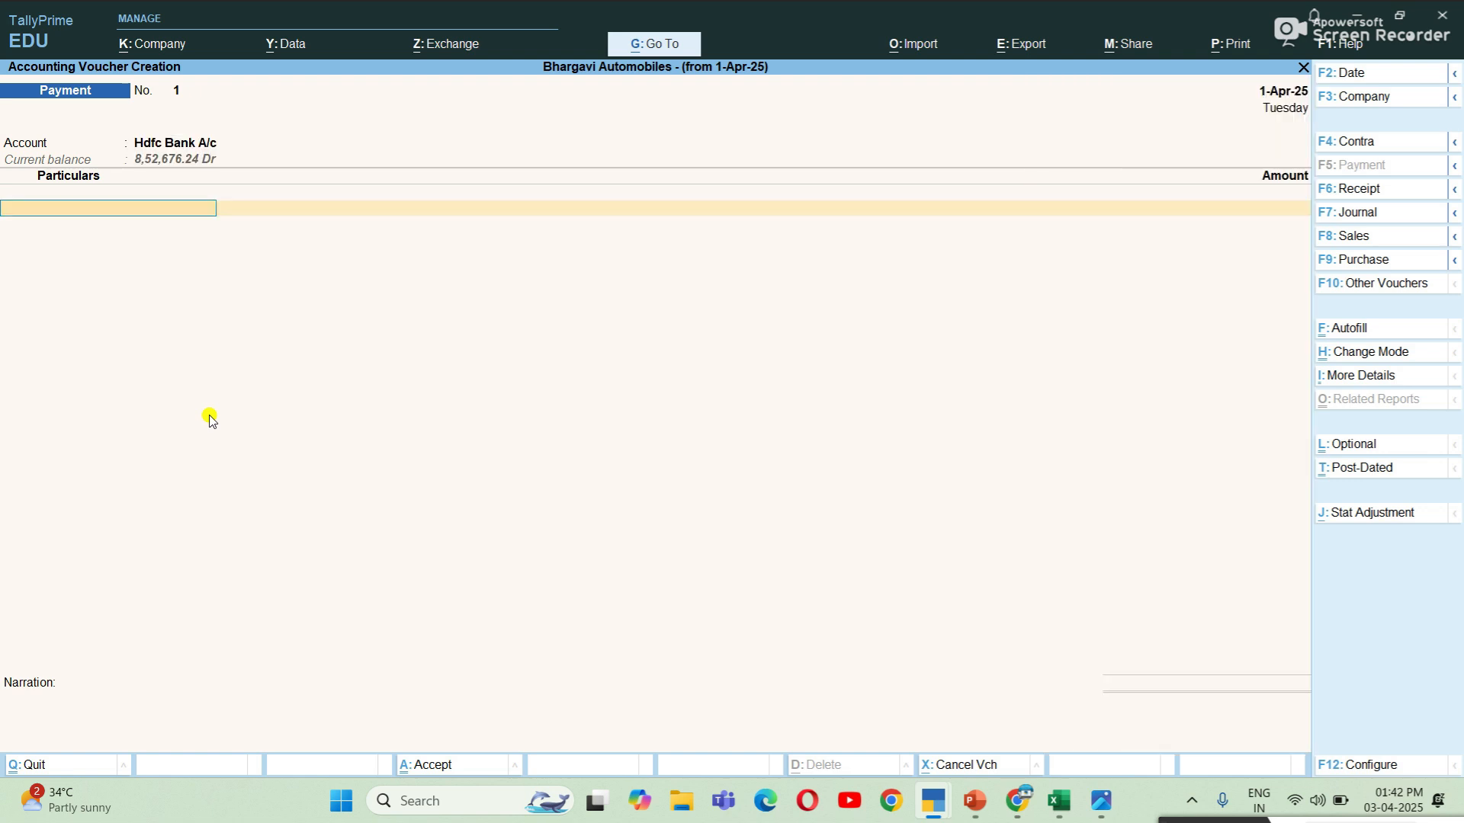
{"action": "type", "text": "Pre"}
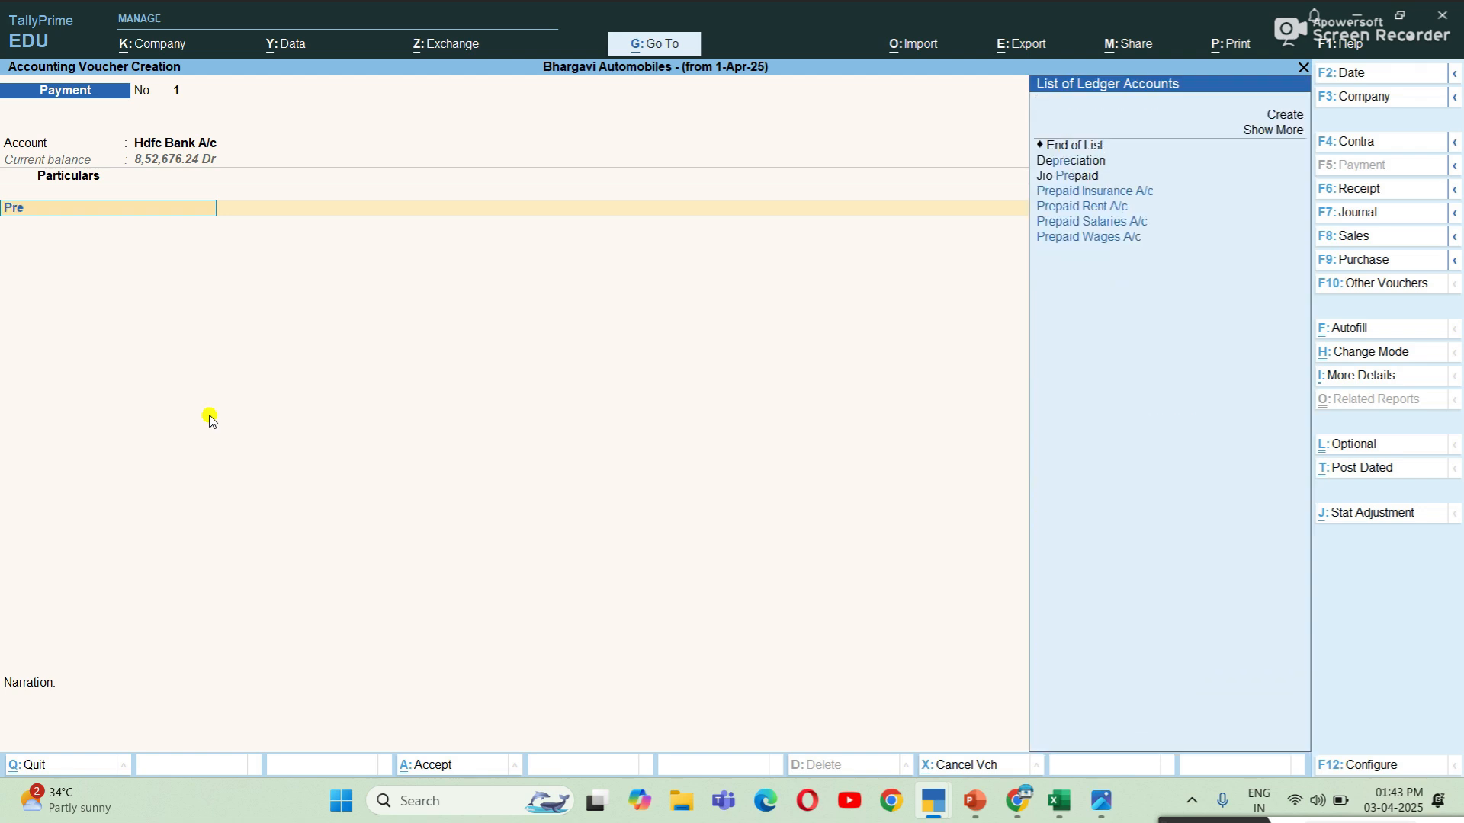
{"action": "key", "text": "Down"}
{"action": "key", "text": "Down"}
{"action": "key", "text": "Down"}
{"action": "key", "text": "Return"}
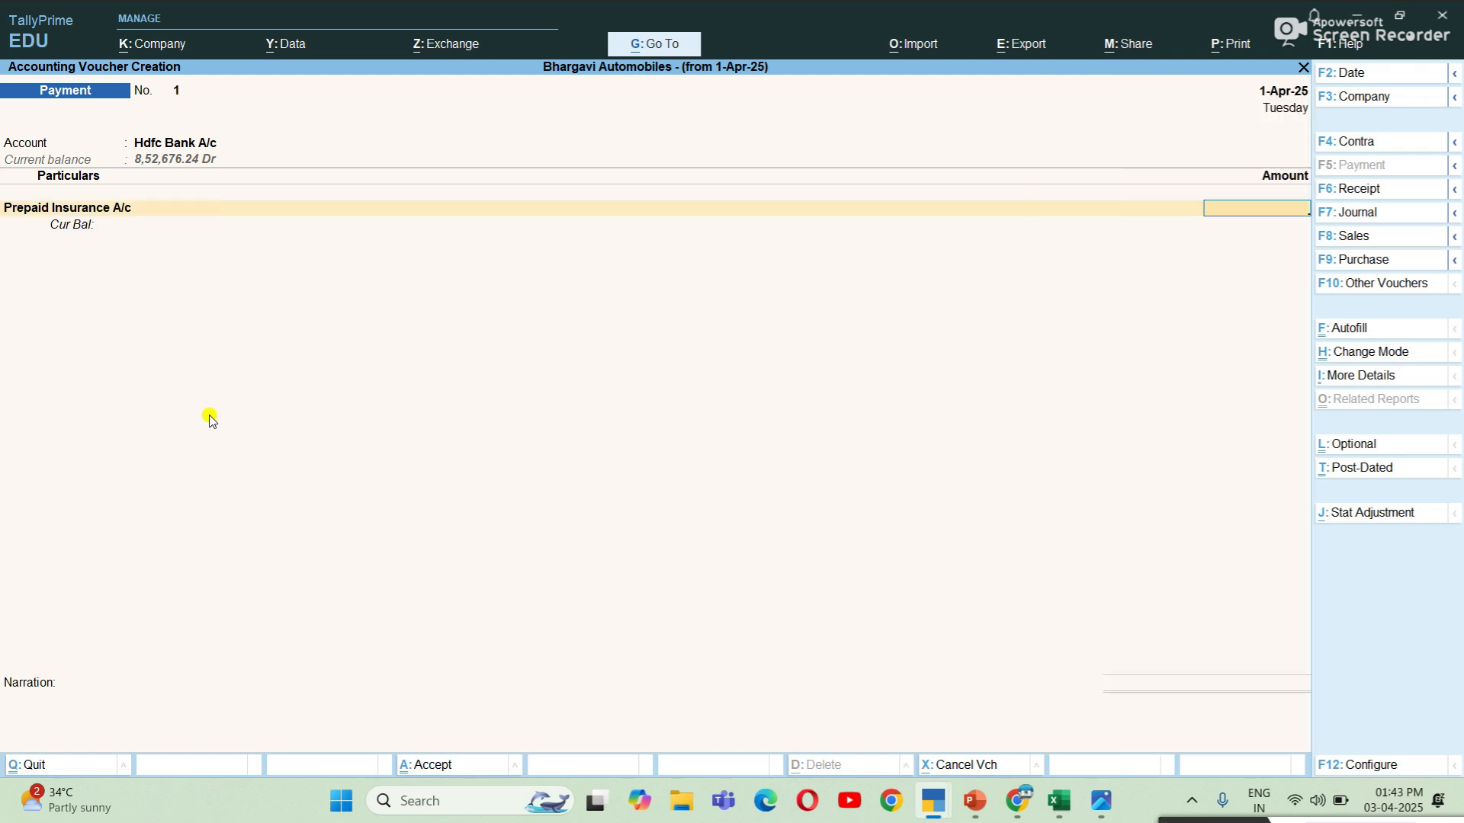
Enter 36000 for Prepaid Insurance A/c, accept the Cheque bank allocation without an instrument number, and save the payment voucher.
{"action": "type", "text": "36000"}
{"action": "key", "text": "Return"}
{"action": "key", "text": "Return"}
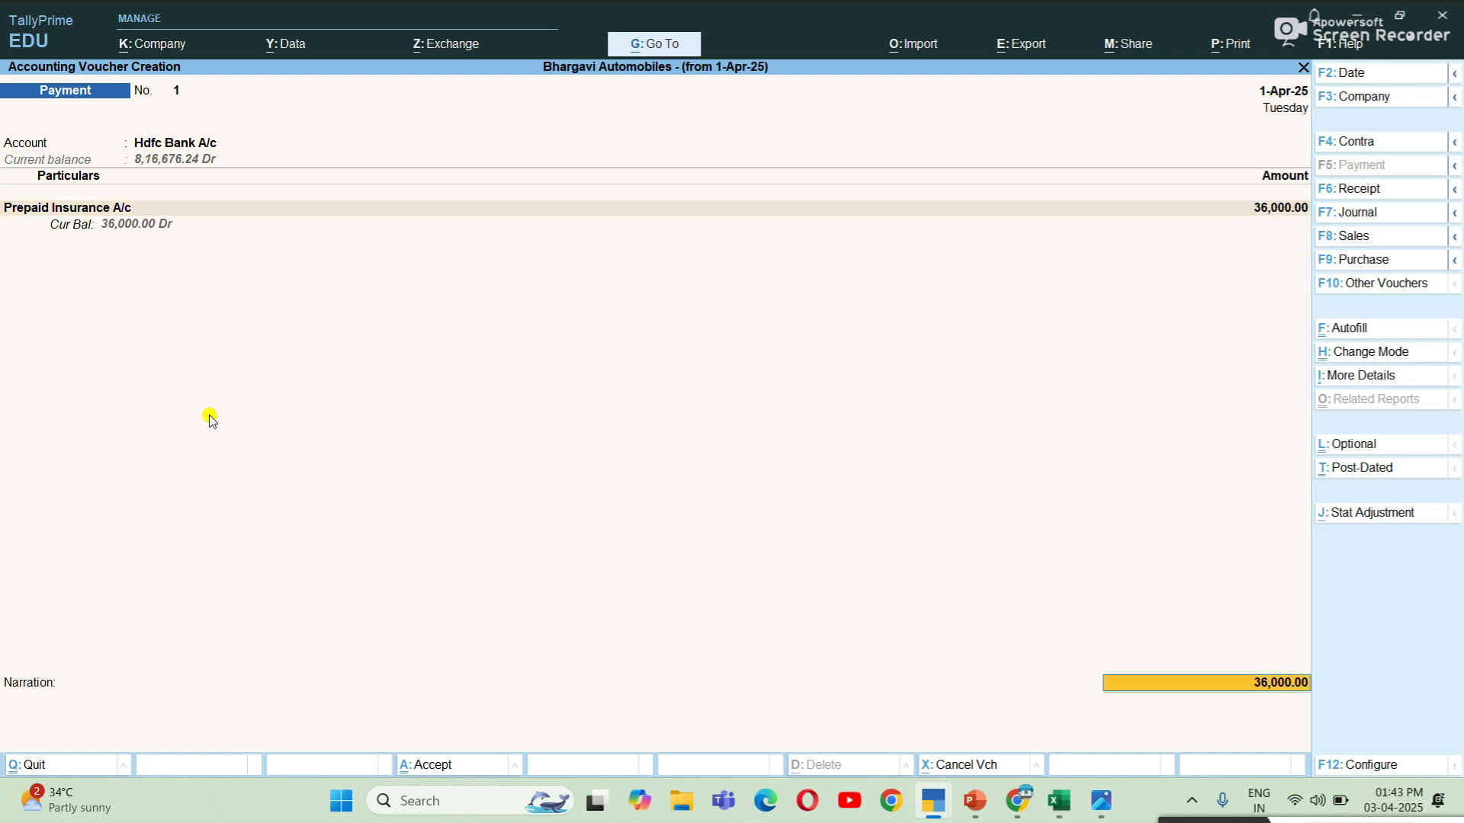
{"action": "key", "text": "Return"}
{"action": "key", "text": "Return"}
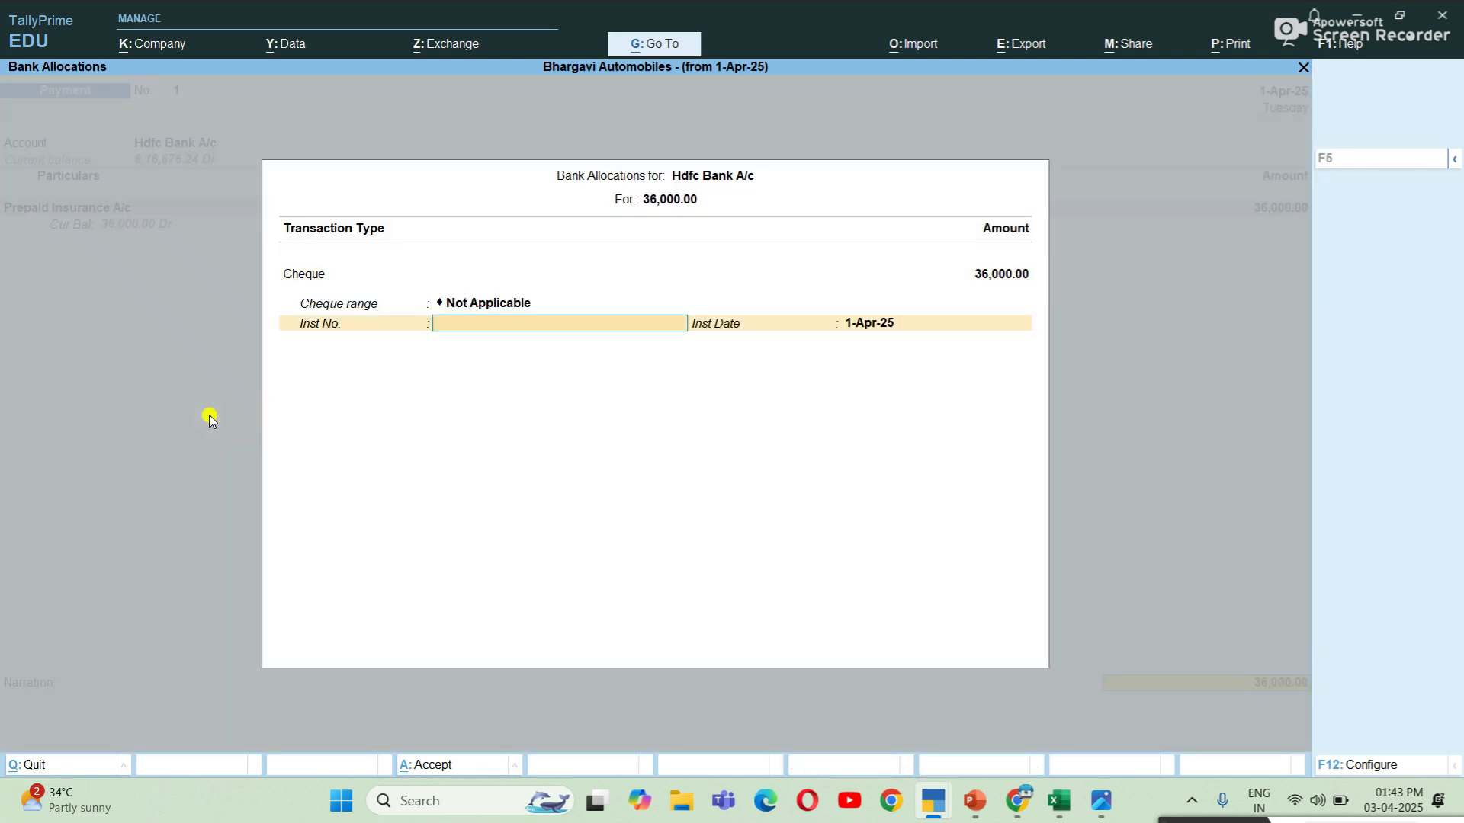
{"action": "key", "text": "Return"}
{"action": "key", "text": "Return"}
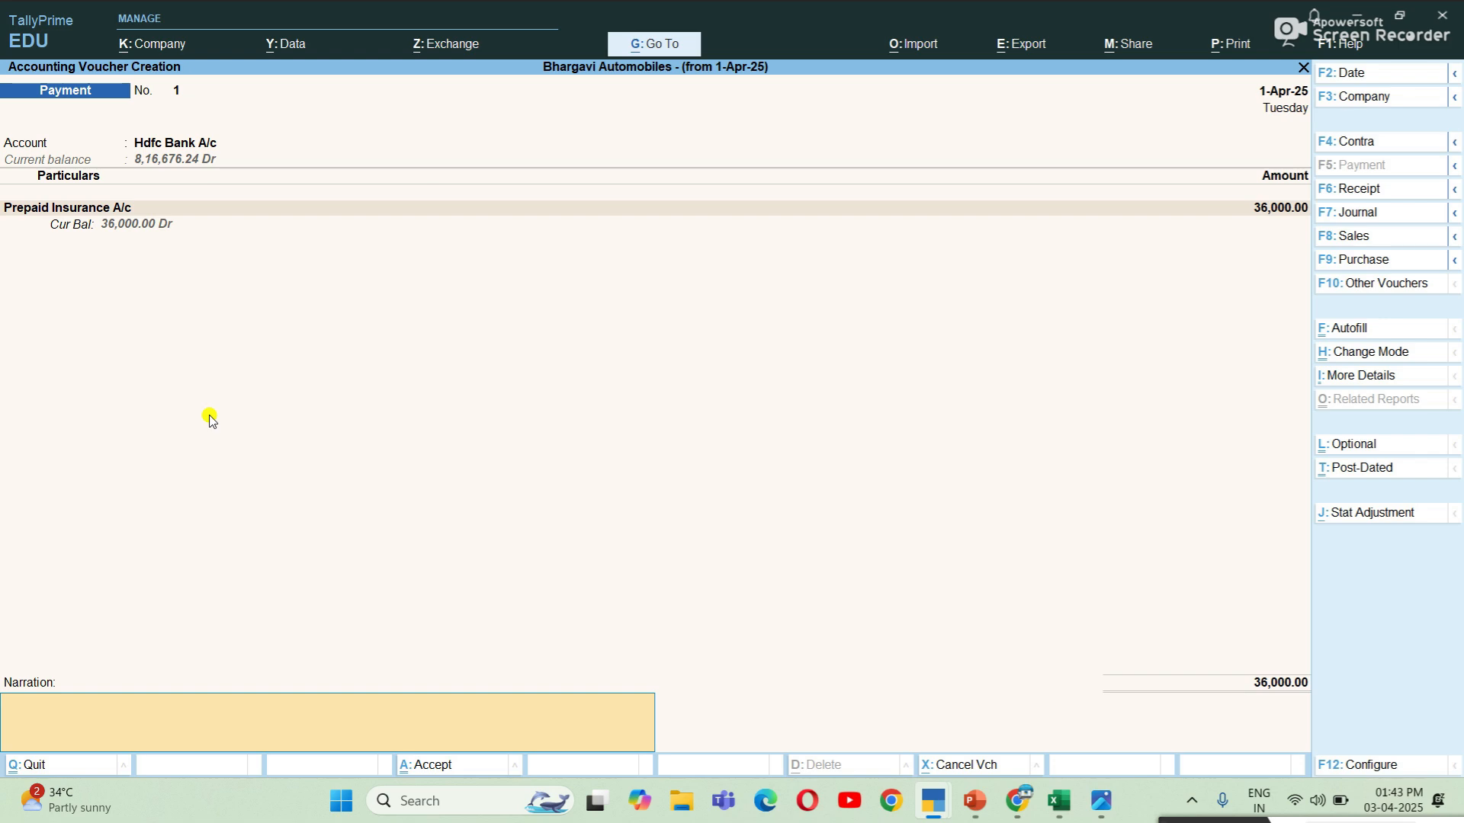
{"action": "key", "text": "Return"}
{"action": "key", "text": "Return"}
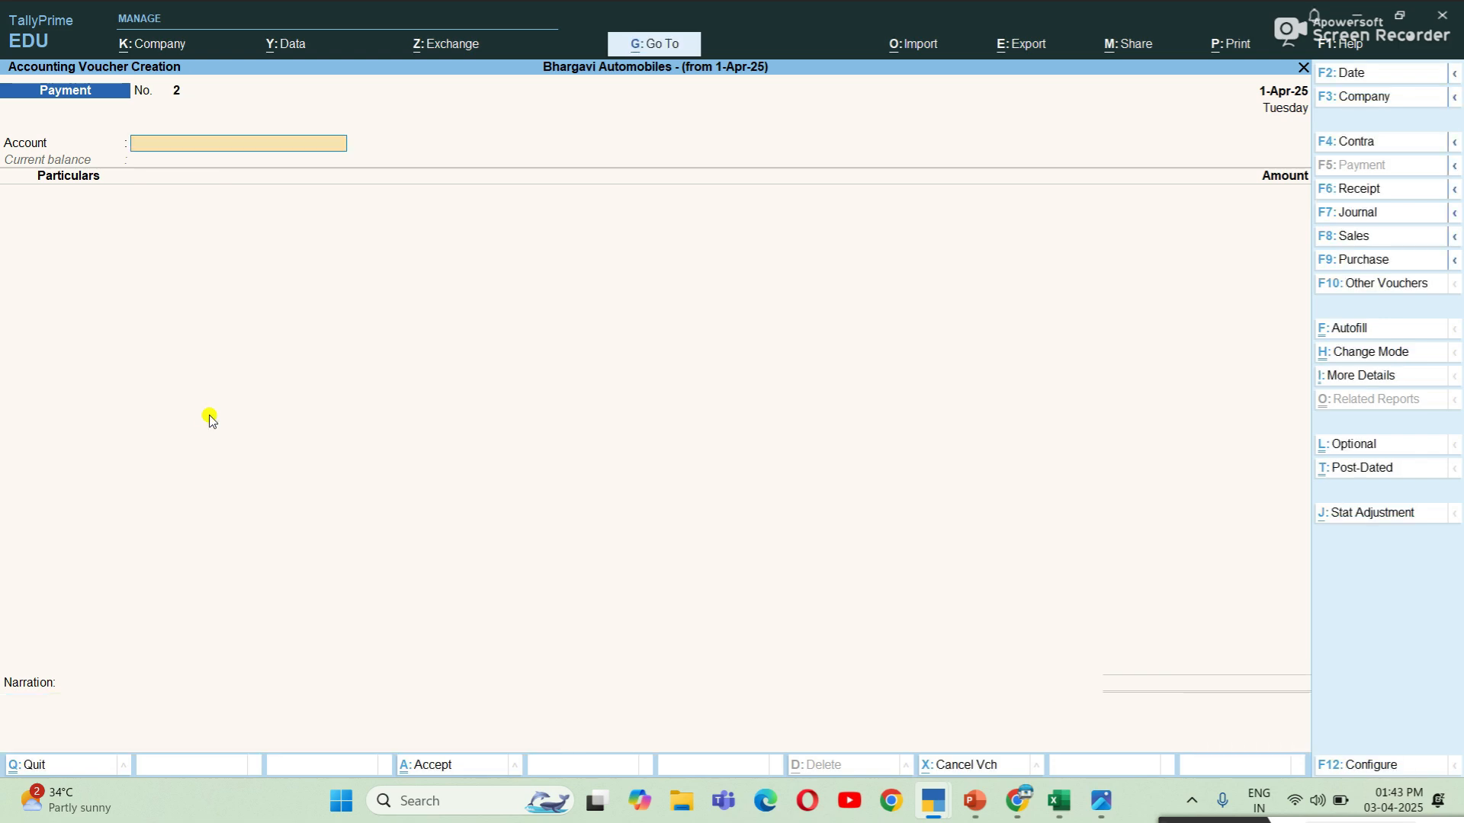
Glance at the Excel entries, then quit voucher entry in TallyPrime and open the Balance Sheet.
{"action": "key", "text": "alt+Tab"}
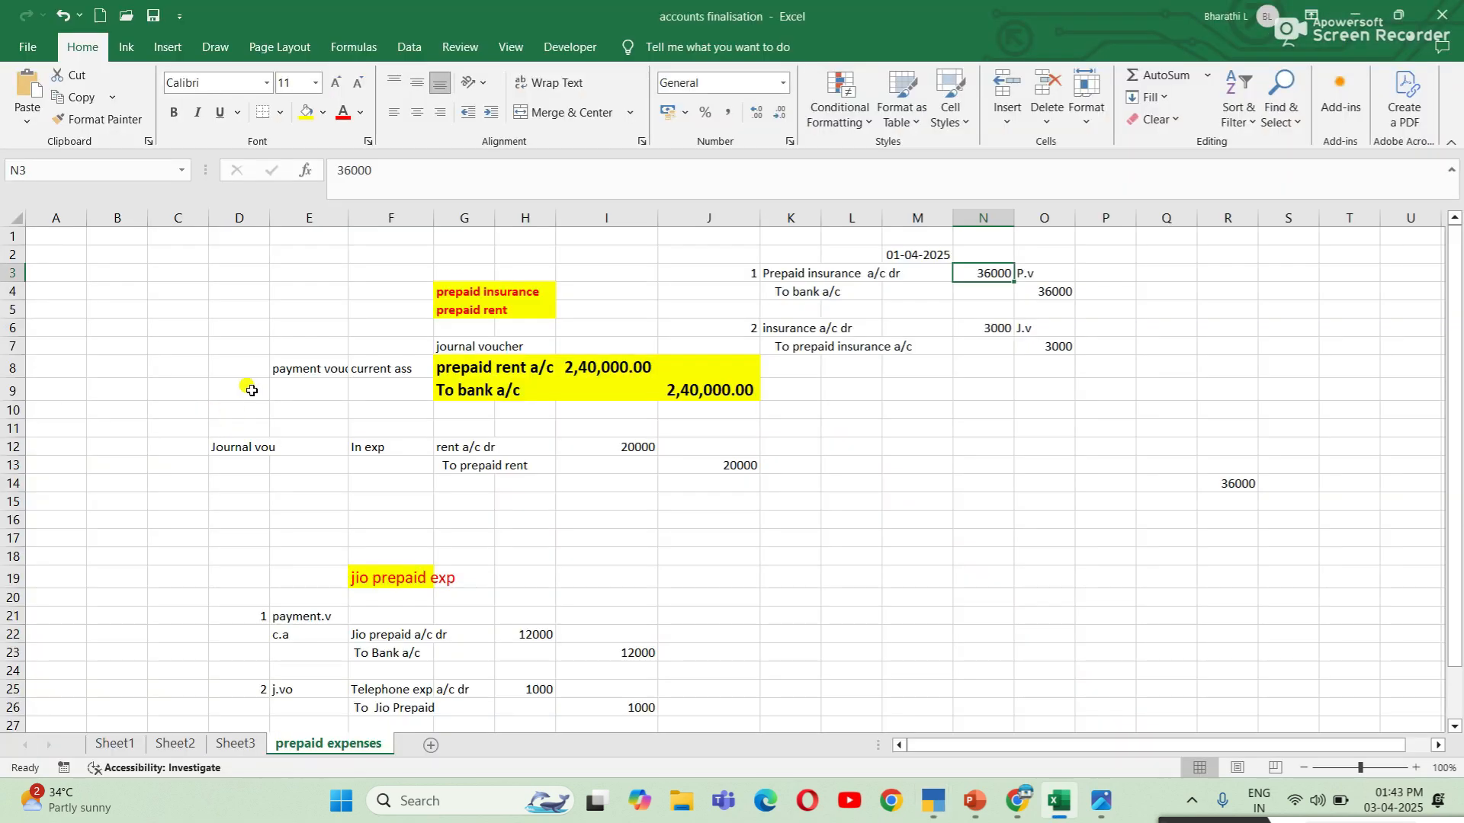
{"action": "key", "text": "alt+Tab"}
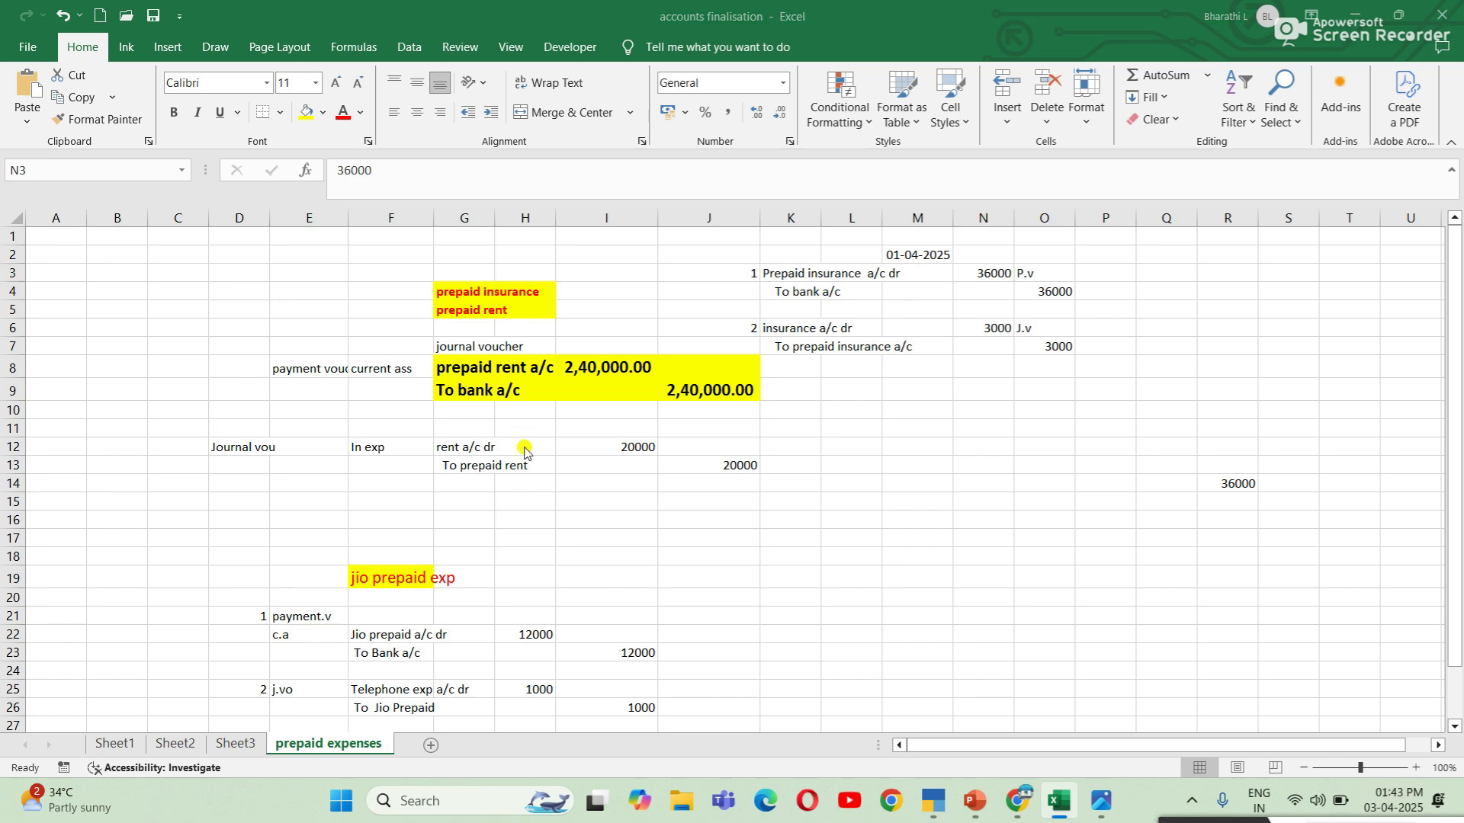
{"action": "key", "text": "Escape"}
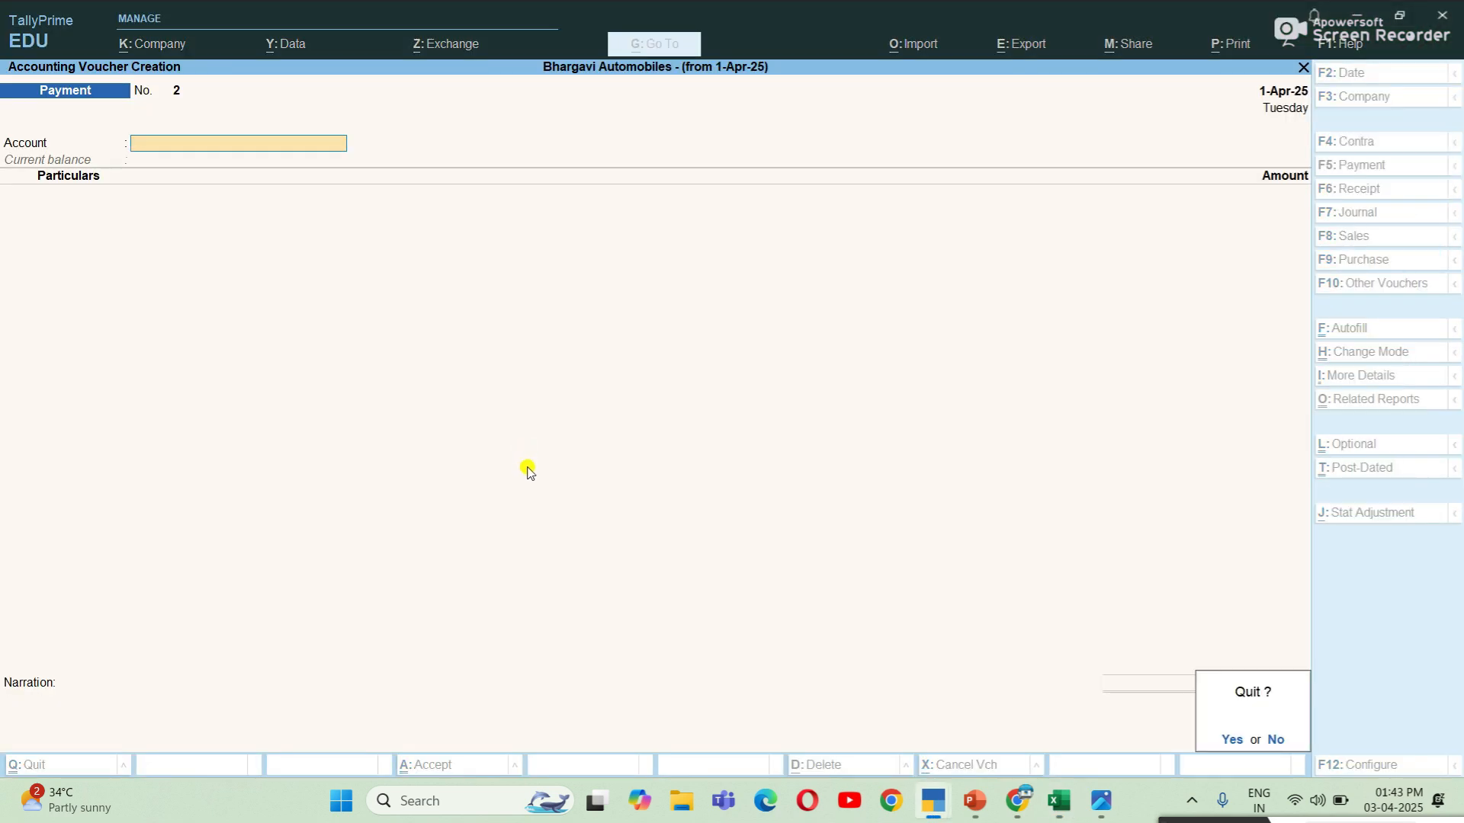
{"action": "key", "text": "Return"}
{"action": "key", "text": "Down"}
{"action": "key", "text": "Down"}
{"action": "key", "text": "Down"}
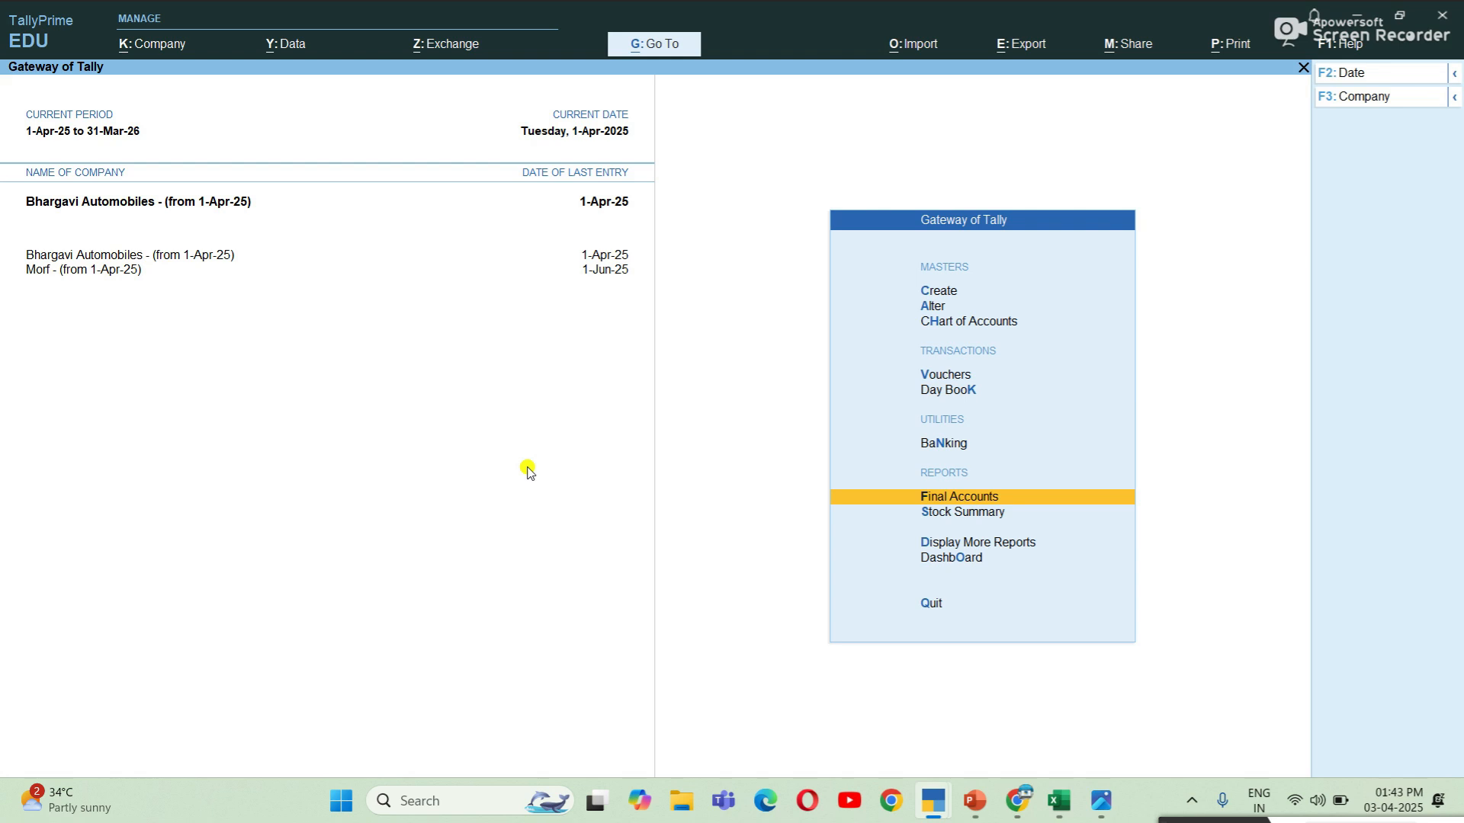
{"action": "key", "text": "Return"}
{"action": "key", "text": "Return"}
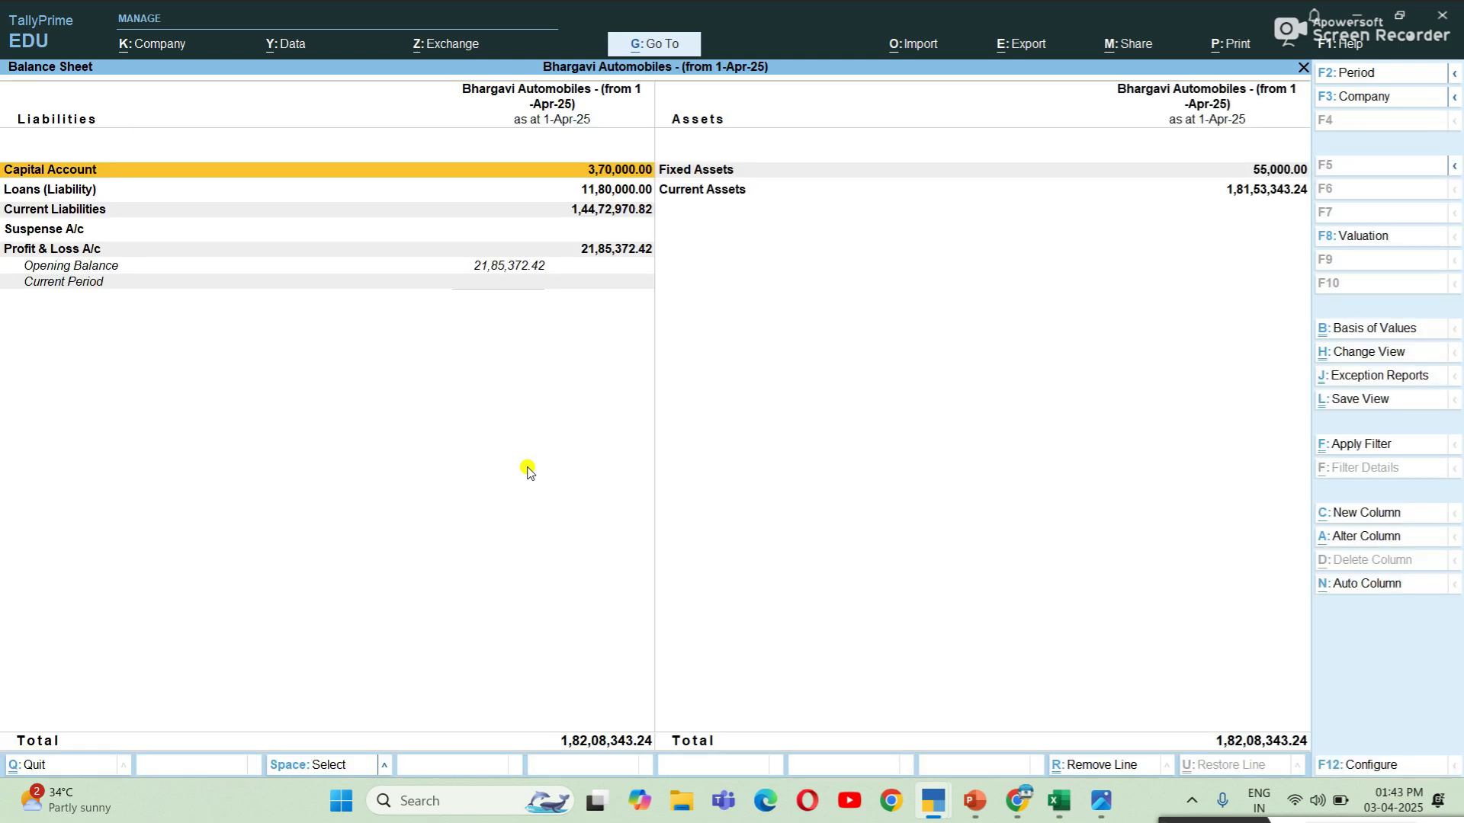
Open the Current Assets group from the Balance Sheet and locate the Prepaid Insurance A/c line.
{"action": "key", "text": "Right"}
{"action": "key", "text": "Down"}
{"action": "key", "text": "Return"}
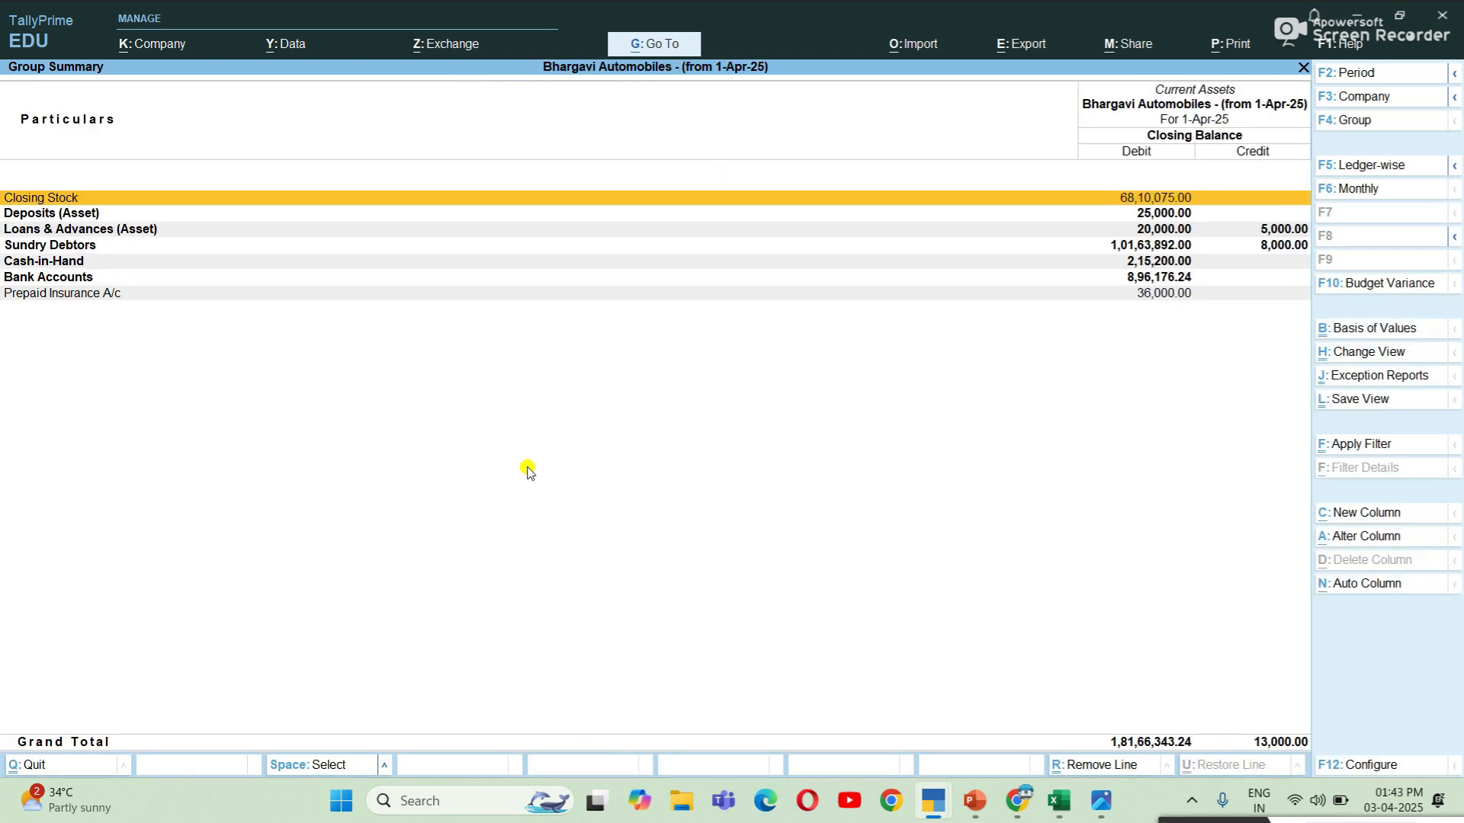
{"action": "key", "text": "Down"}
{"action": "key", "text": "Down"}
{"action": "key", "text": "Down"}
{"action": "key", "text": "Down"}
{"action": "key", "text": "Down"}
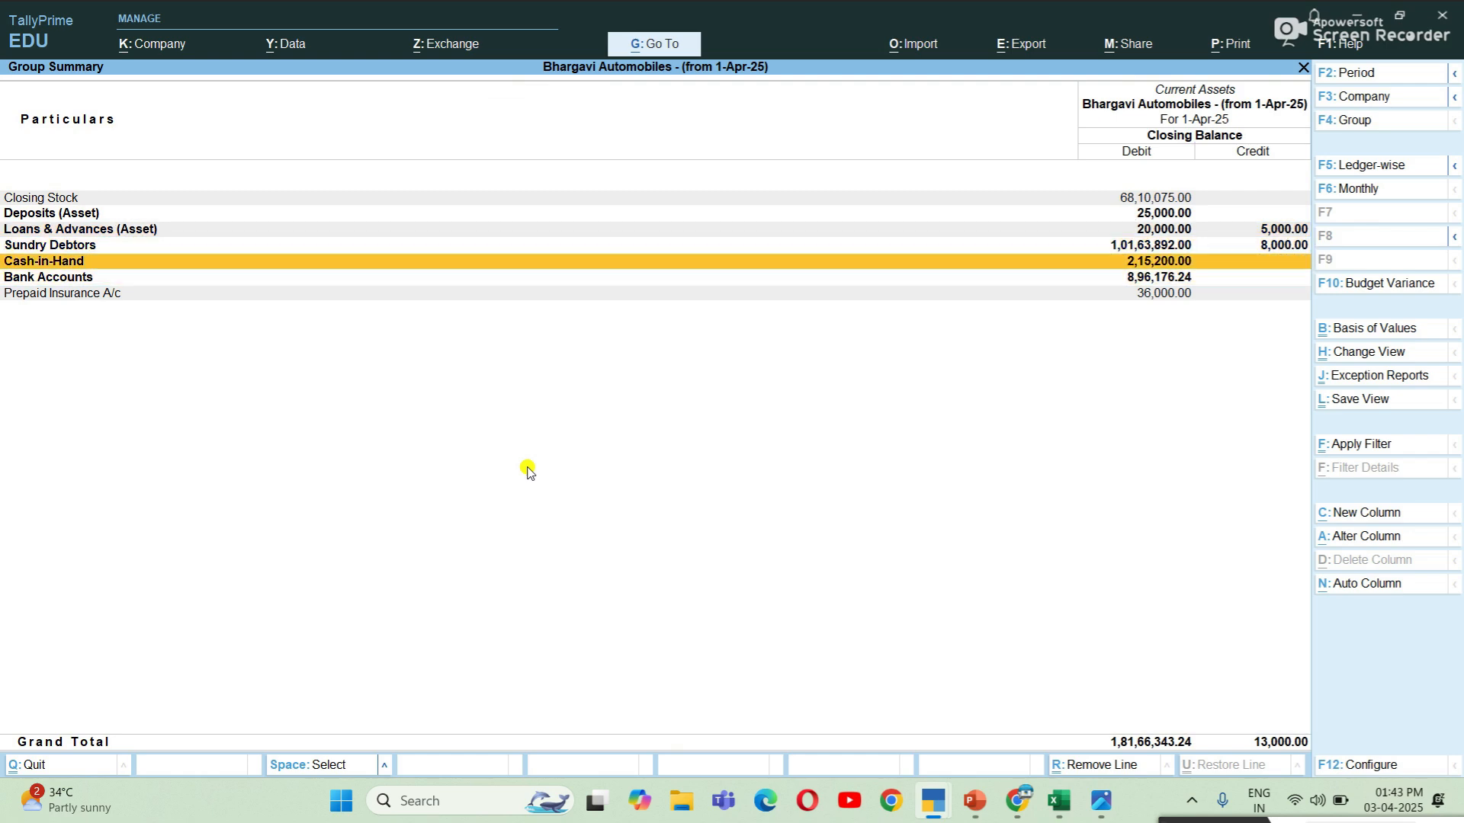
{"action": "key", "text": "Up"}
{"action": "key", "text": "Up"}
{"action": "key", "text": "Up"}
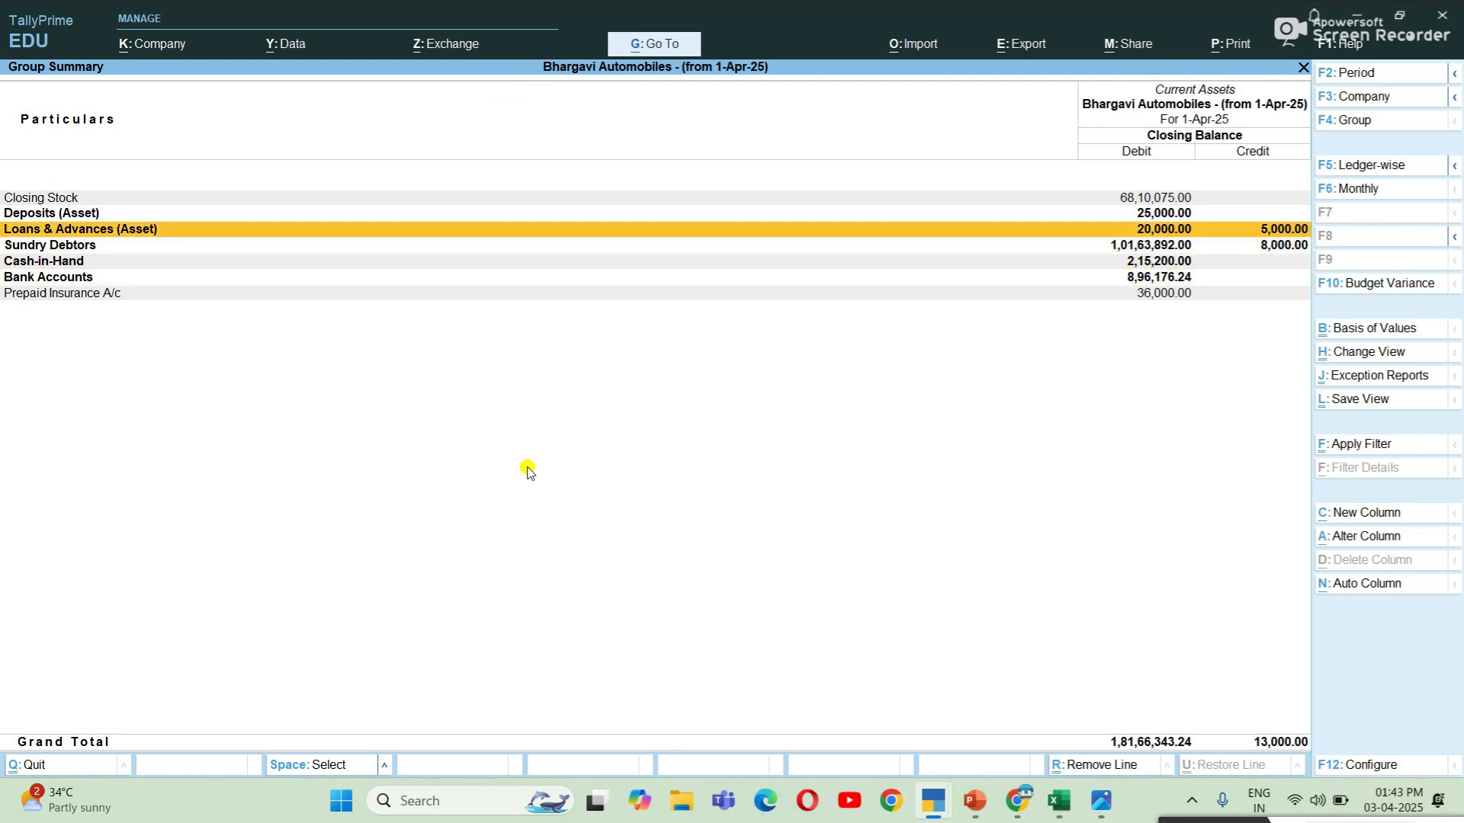
{"action": "key", "text": "Down"}
{"action": "key", "text": "Down"}
{"action": "key", "text": "Down"}
{"action": "key", "text": "Down"}
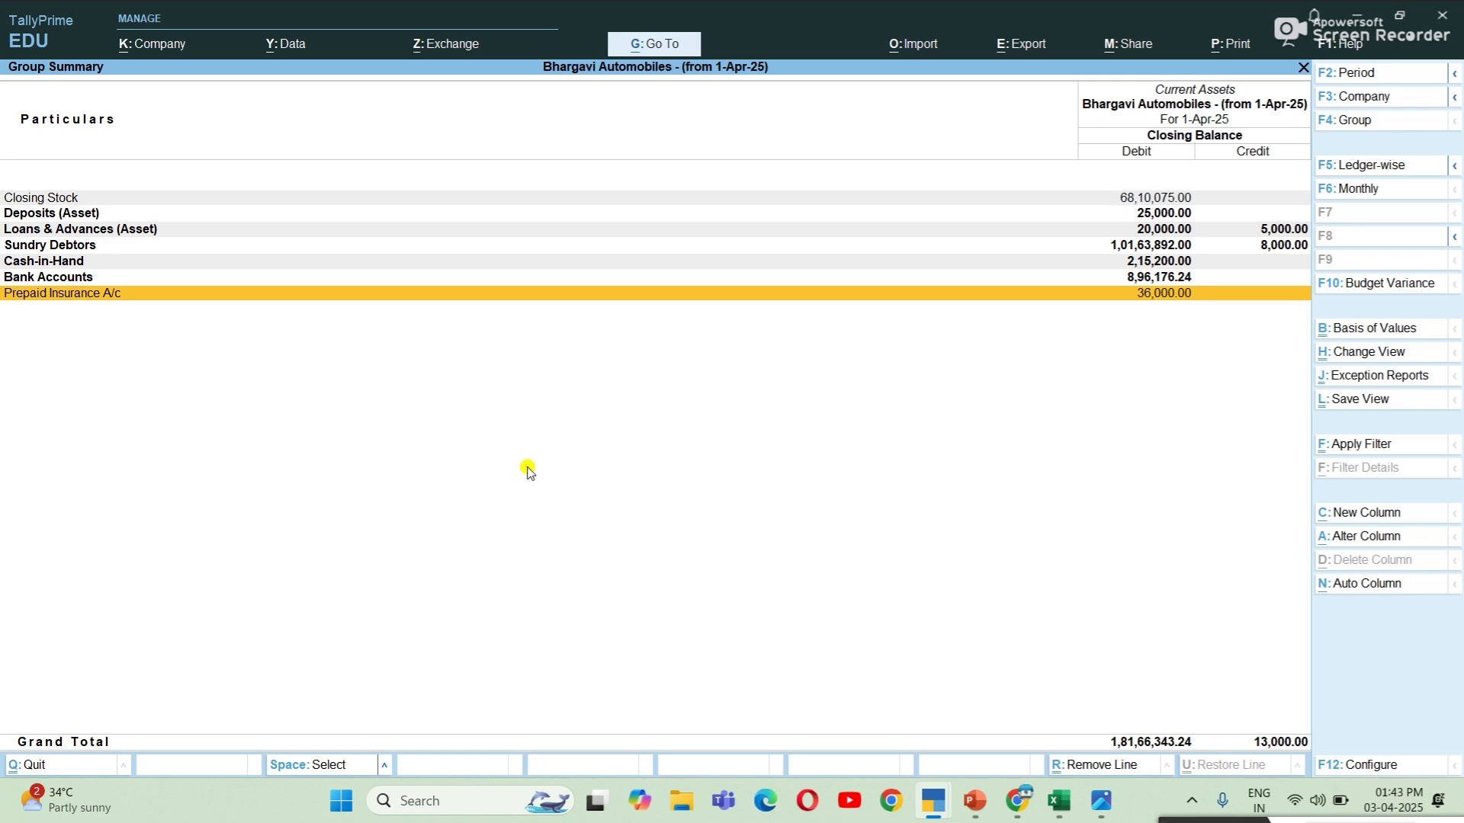
Close the reports back to the Gateway of Tally and switch to the Excel prepaid expenses sheet.
{"action": "key", "text": "Escape"}
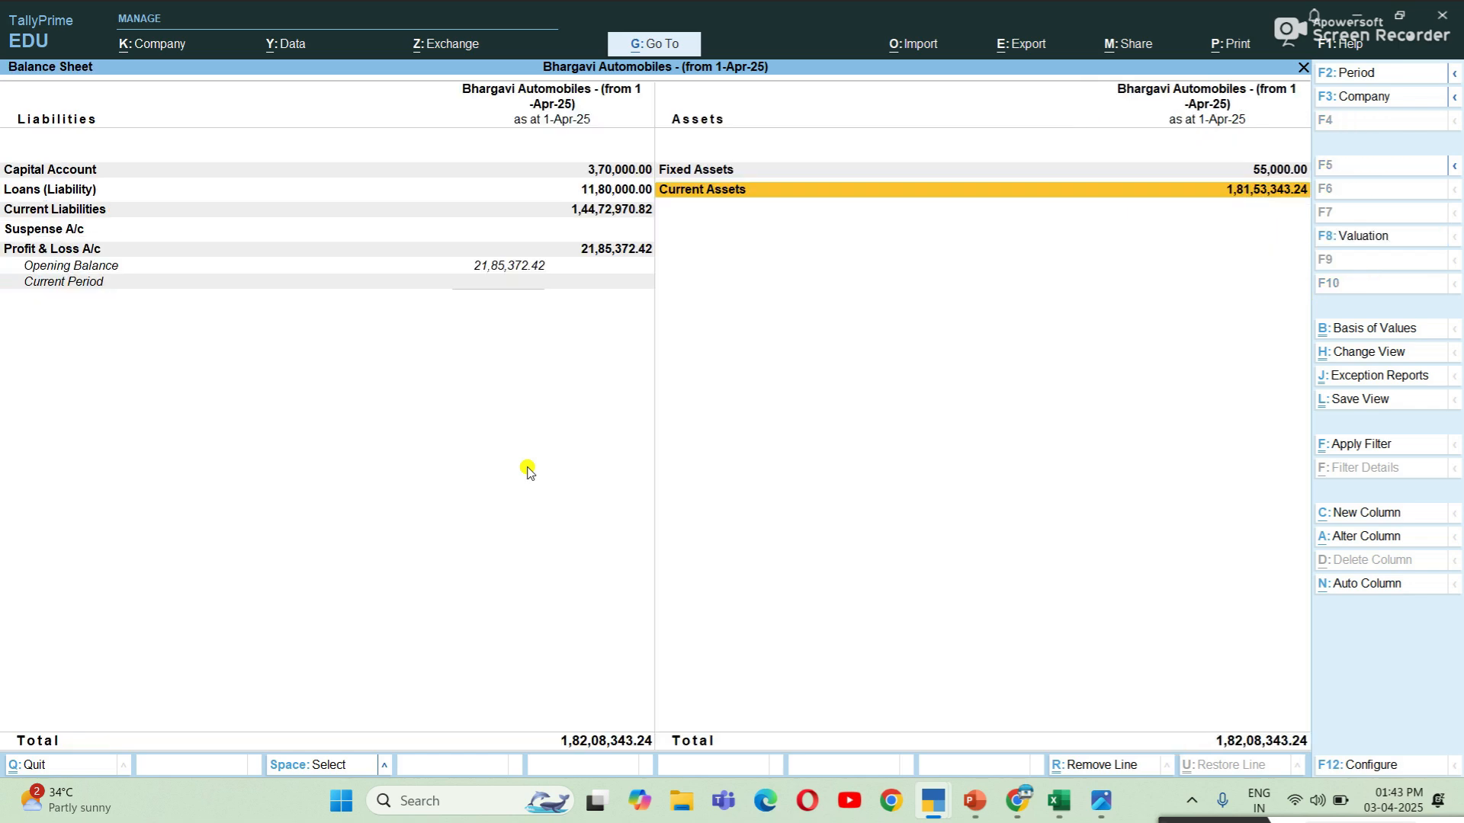
{"action": "key", "text": "Escape"}
{"action": "key", "text": "Escape"}
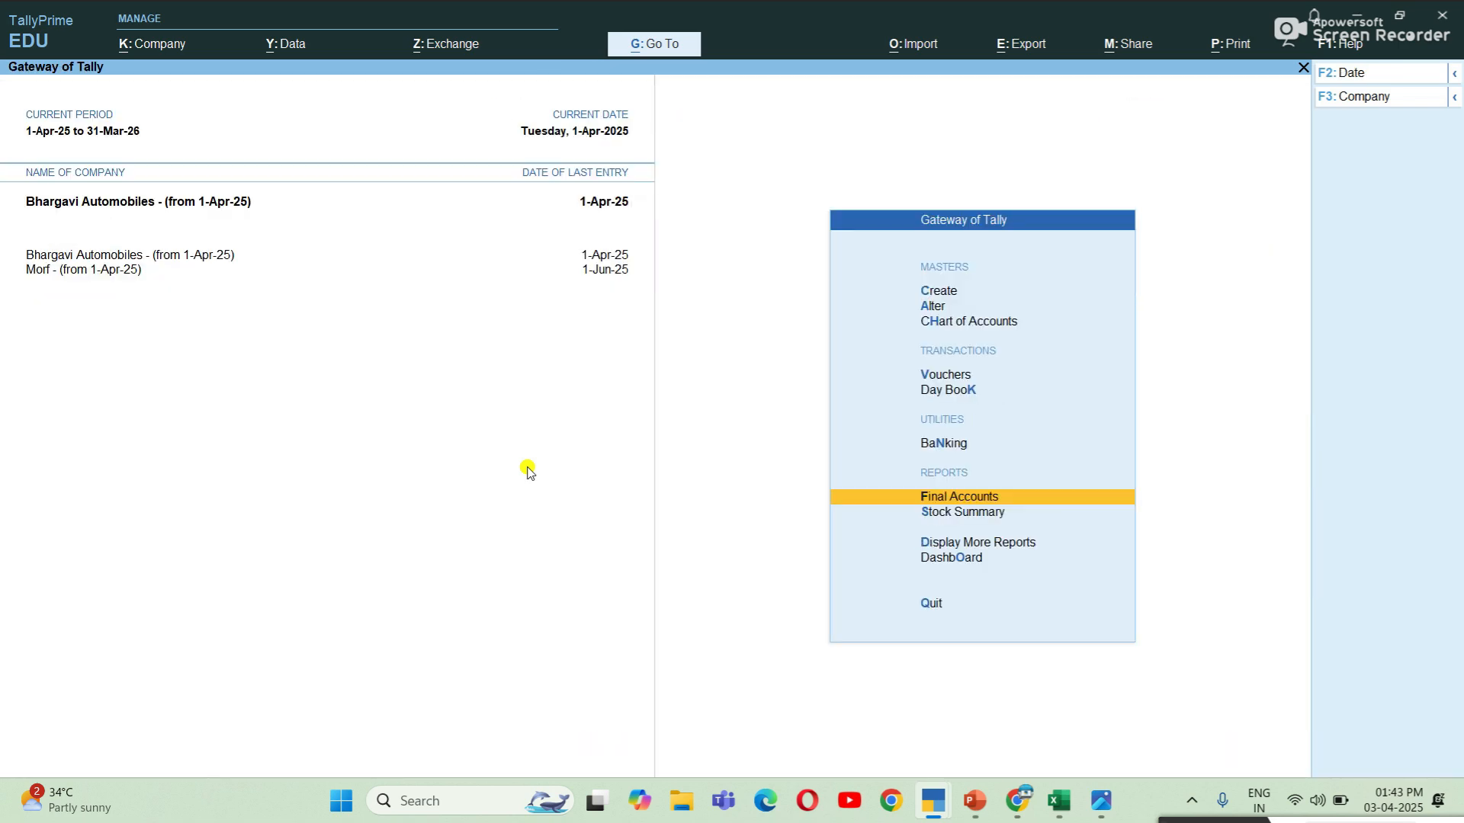
{"action": "key", "text": "alt+Tab"}
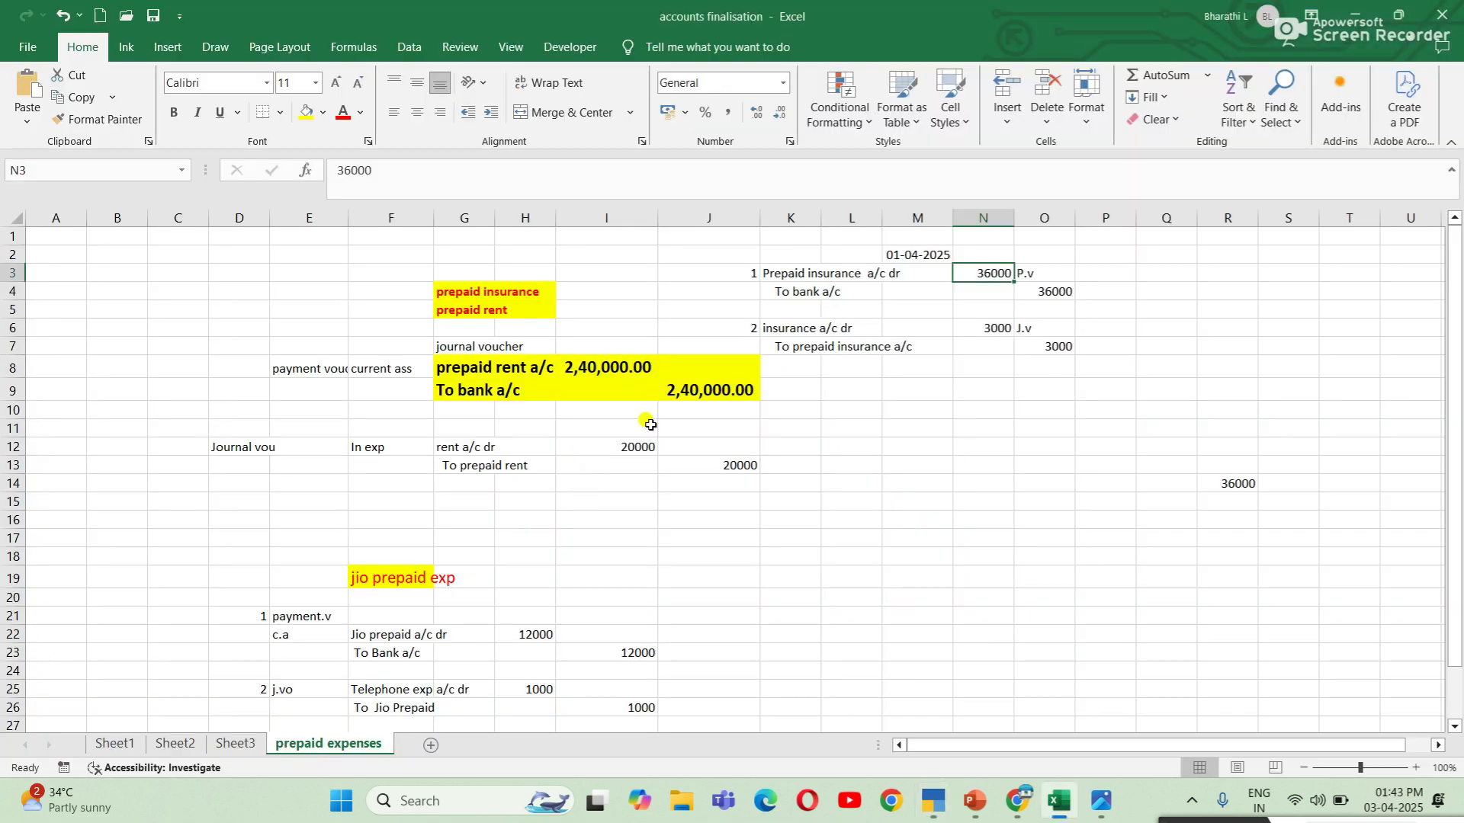
Review the prepaid insurance payment entry and its monthly journal entry in the worksheet.
{"action": "left_click", "coordinate": [836, 291]}
{"action": "left_click", "coordinate": [831, 328]}
{"action": "left_click", "coordinate": [843, 446]}
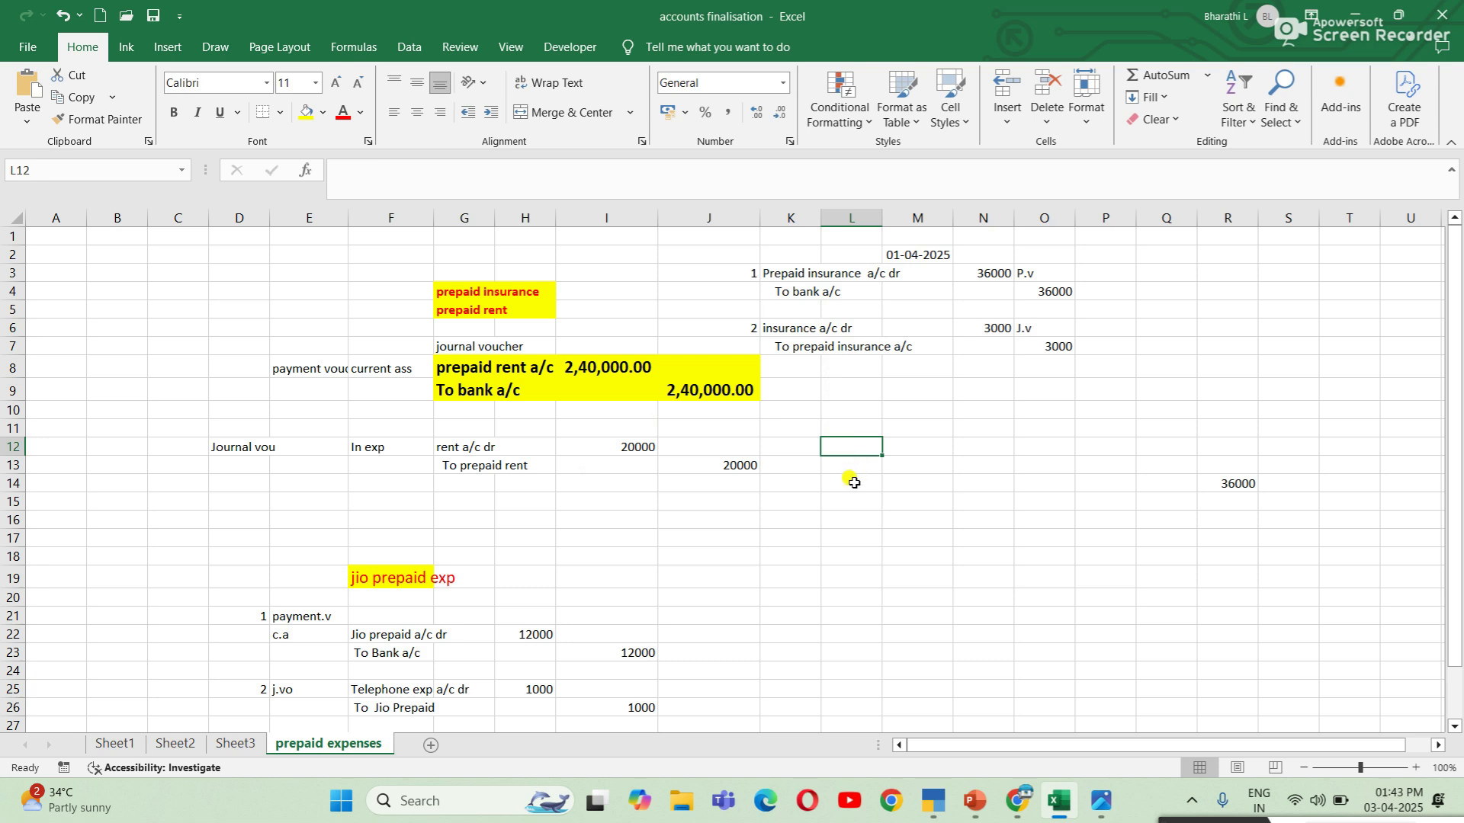
{"action": "left_click", "coordinate": [876, 273]}
{"action": "left_click", "coordinate": [969, 272]}
{"action": "left_click", "coordinate": [958, 446]}
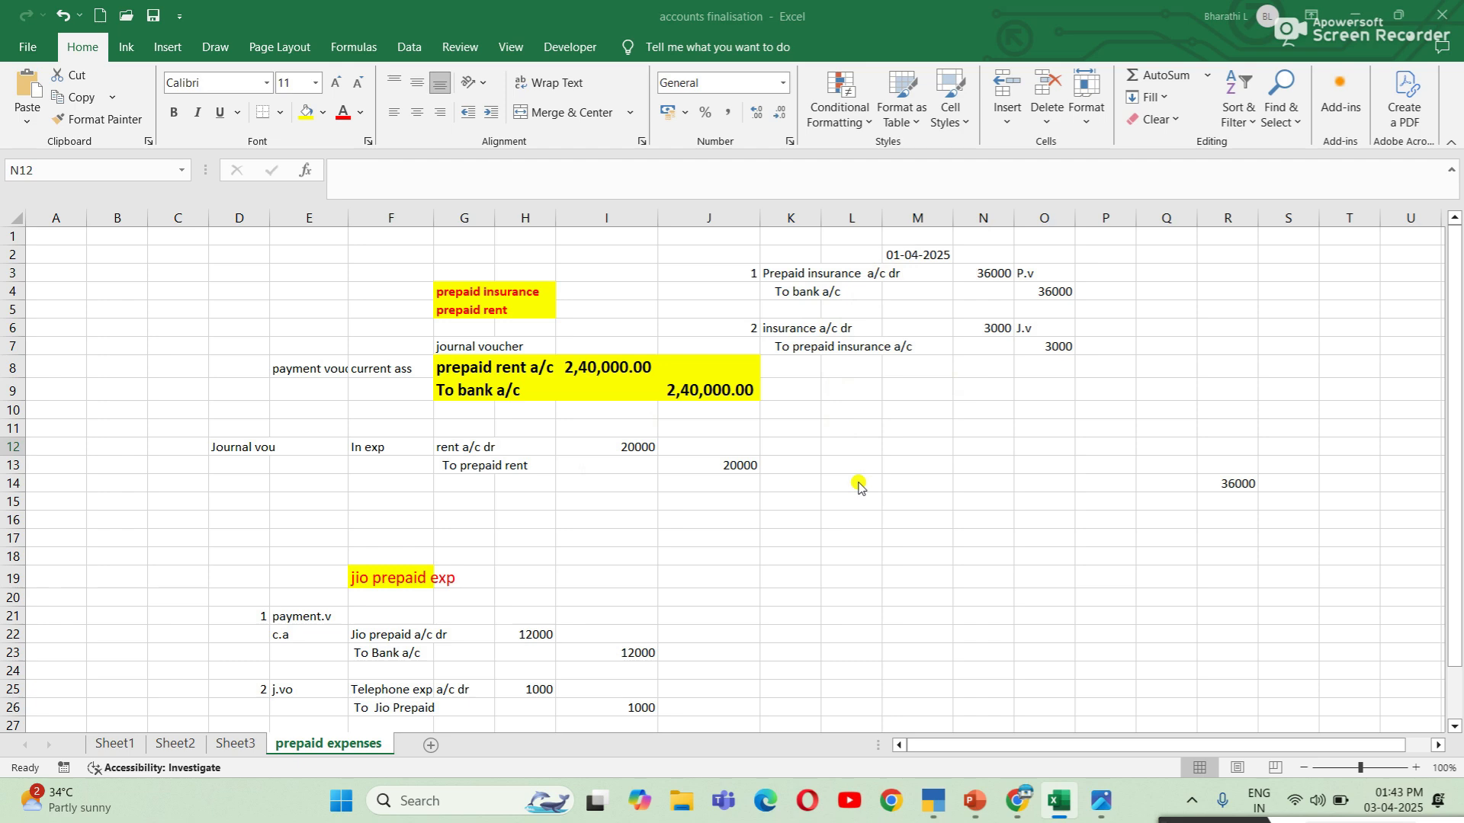
Switch to TallyPrime, open voucher entry, and start a journal voucher dated 1-May-25.
{"action": "key", "text": "alt+Tab"}
{"action": "key", "text": "Up"}
{"action": "key", "text": "Up"}
{"action": "key", "text": "Up"}
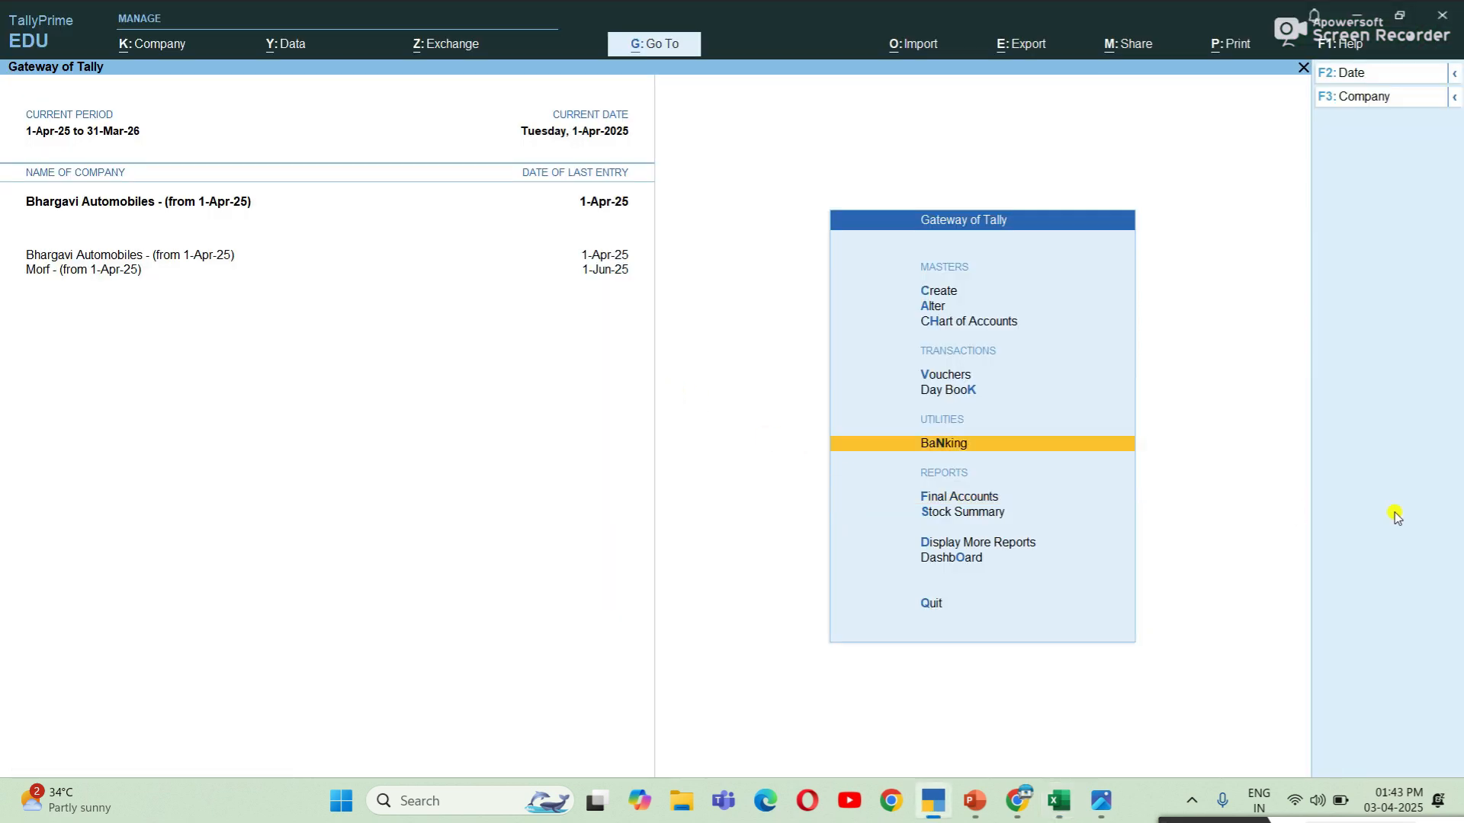
{"action": "key", "text": "Return"}
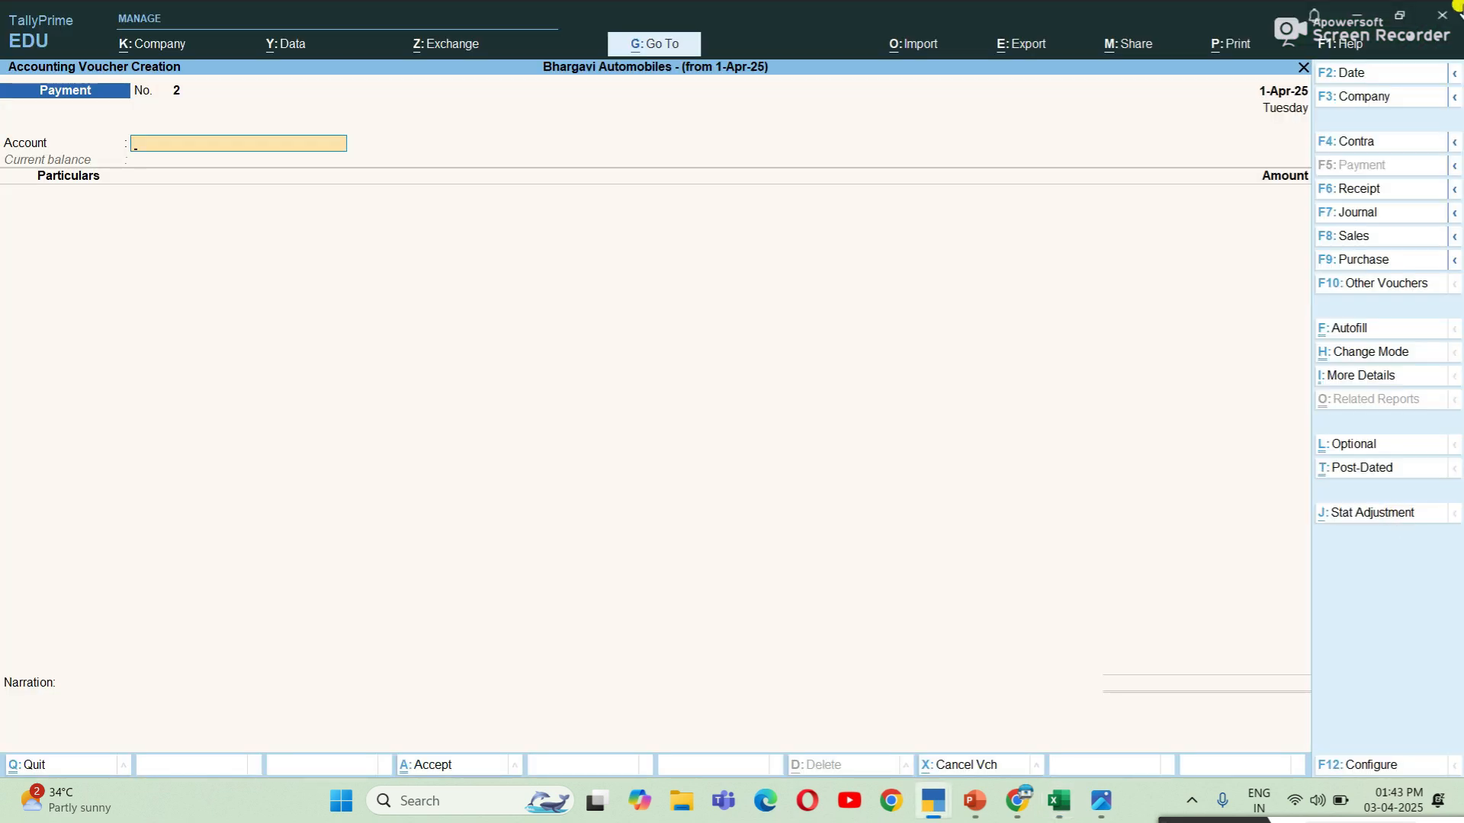
{"action": "left_click", "coordinate": [1365, 76]}
{"action": "type", "text": "1-"}
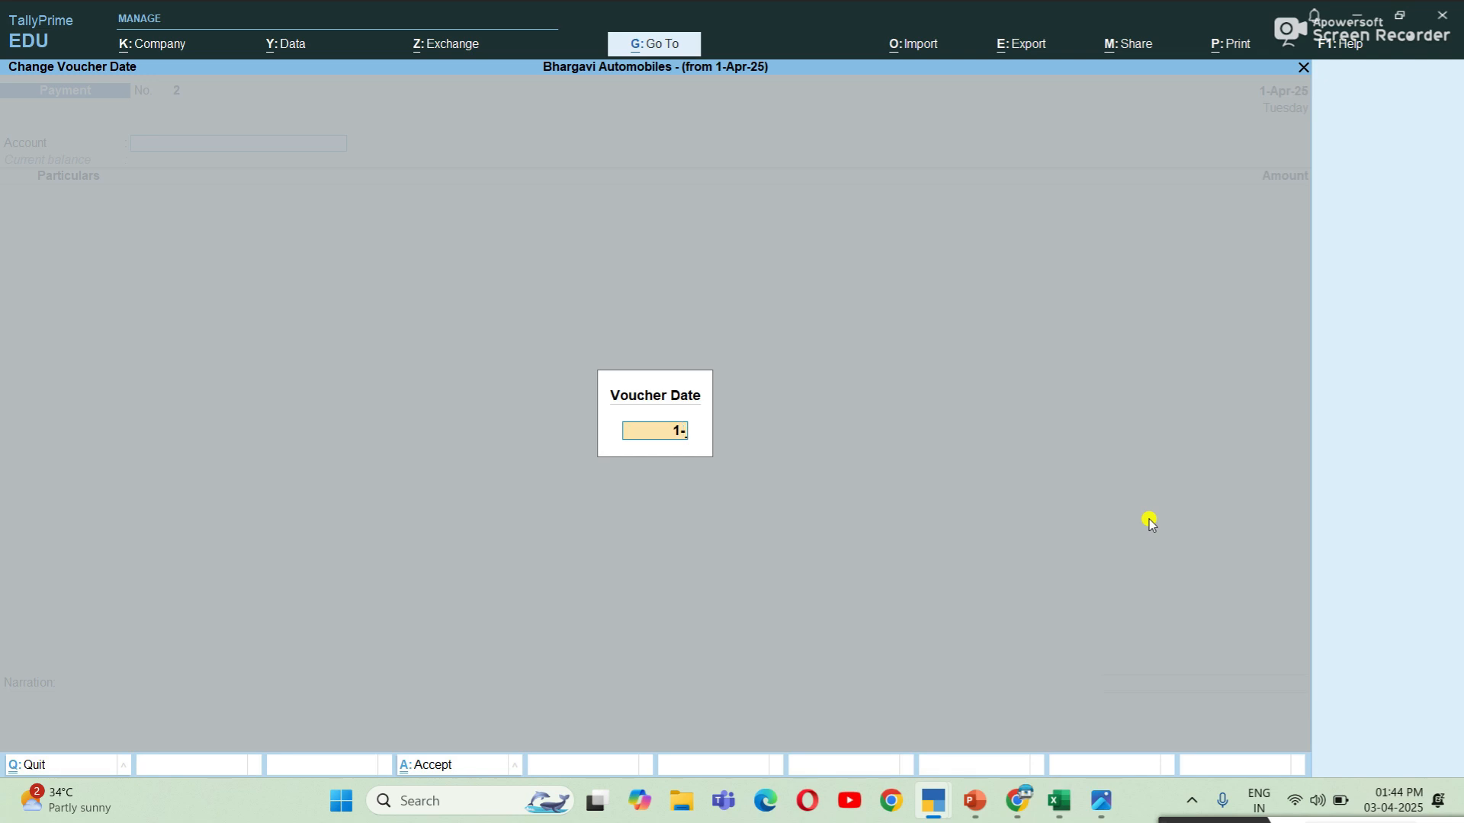
{"action": "type", "text": "5"}
{"action": "key", "text": "Return"}
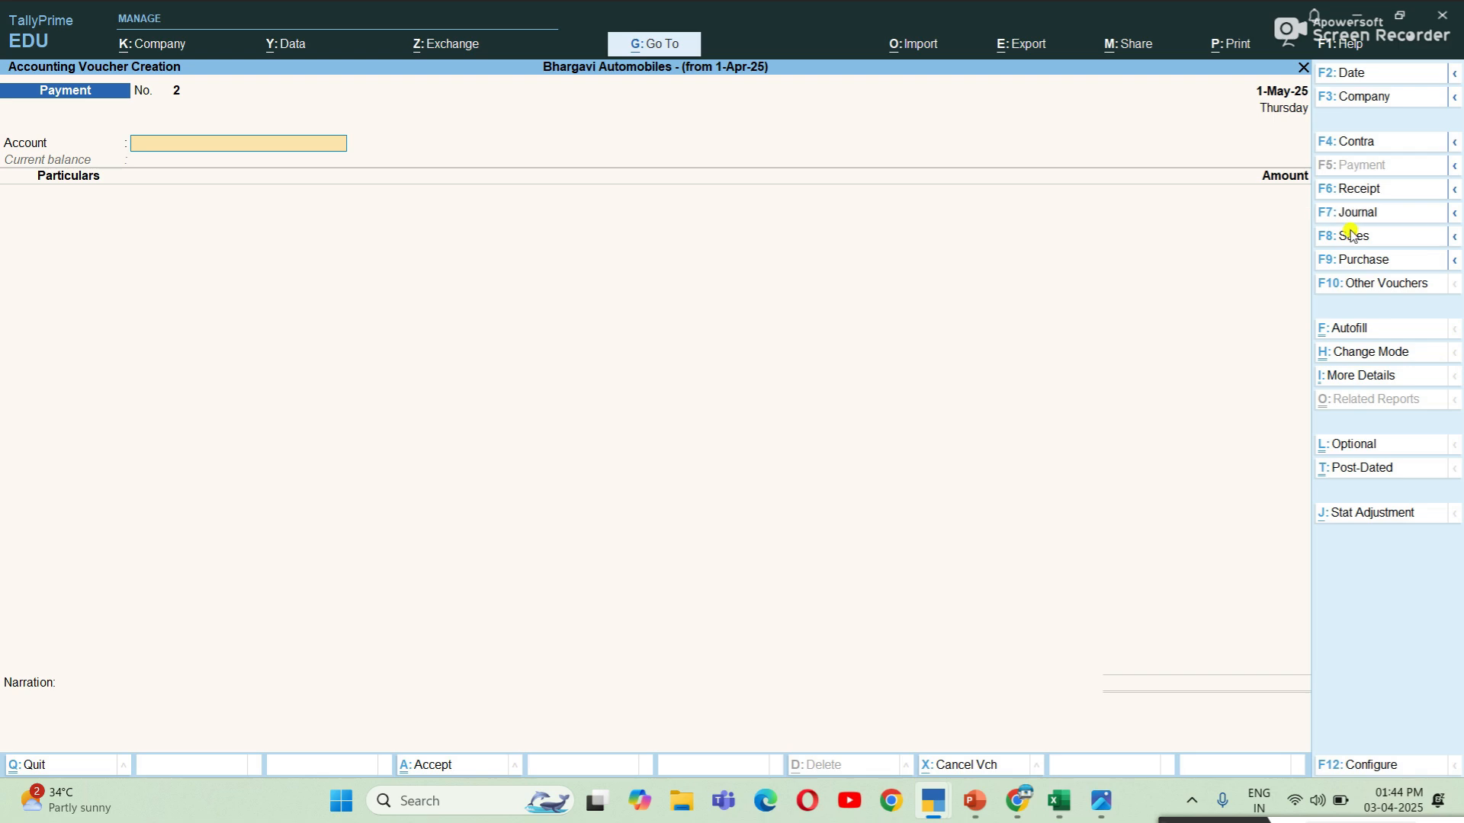
{"action": "left_click", "coordinate": [1378, 213]}
Check the insurance entry in Excel, then debit Insurance Exp with 3000 in the TallyPrime journal voucher.
{"action": "key", "text": "alt+Tab"}
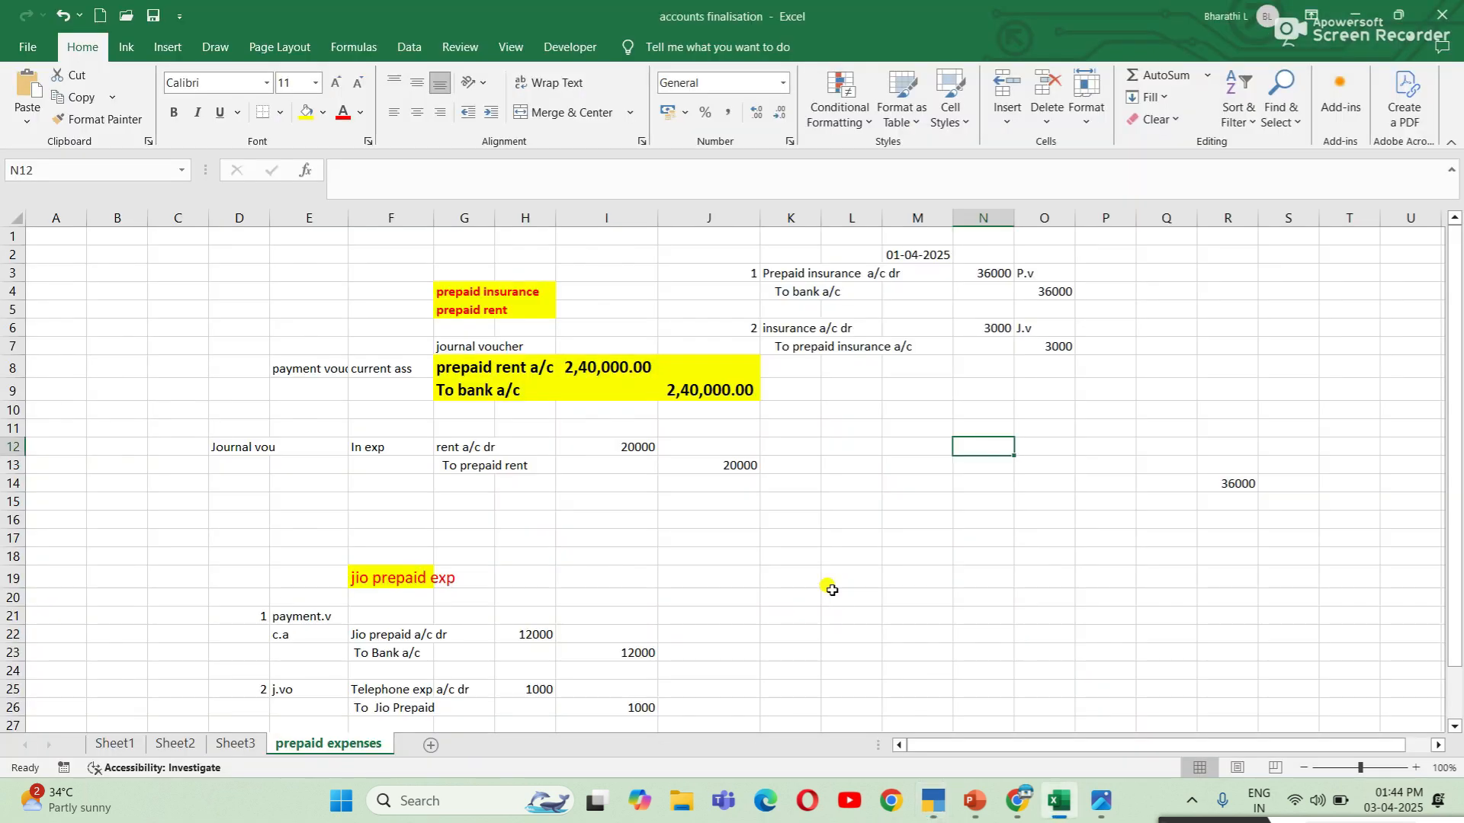
{"action": "key", "text": "alt+Tab"}
{"action": "type", "text": "In"}
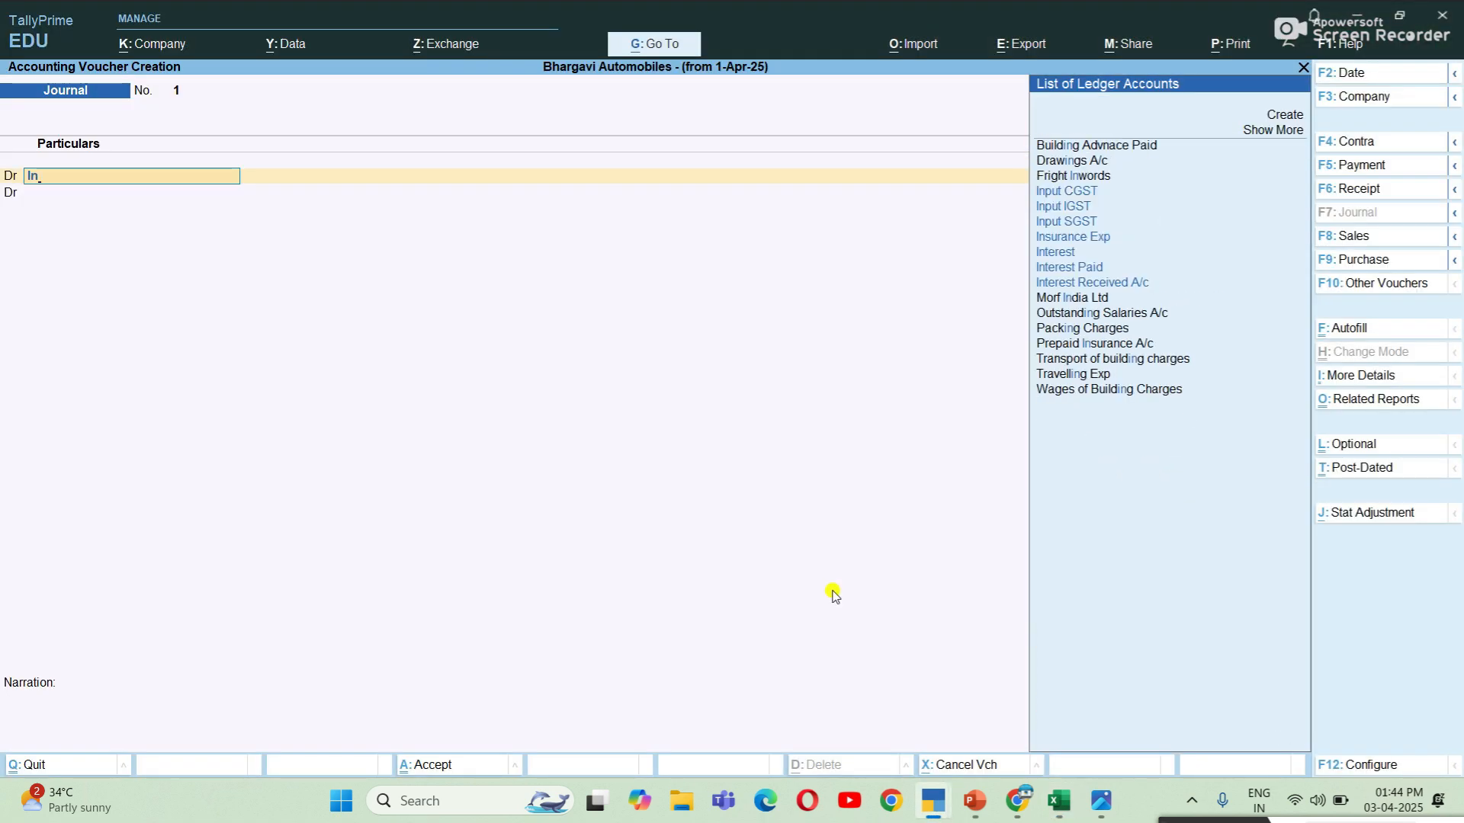
{"action": "key", "text": "Down"}
{"action": "key", "text": "Down"}
{"action": "key", "text": "Down"}
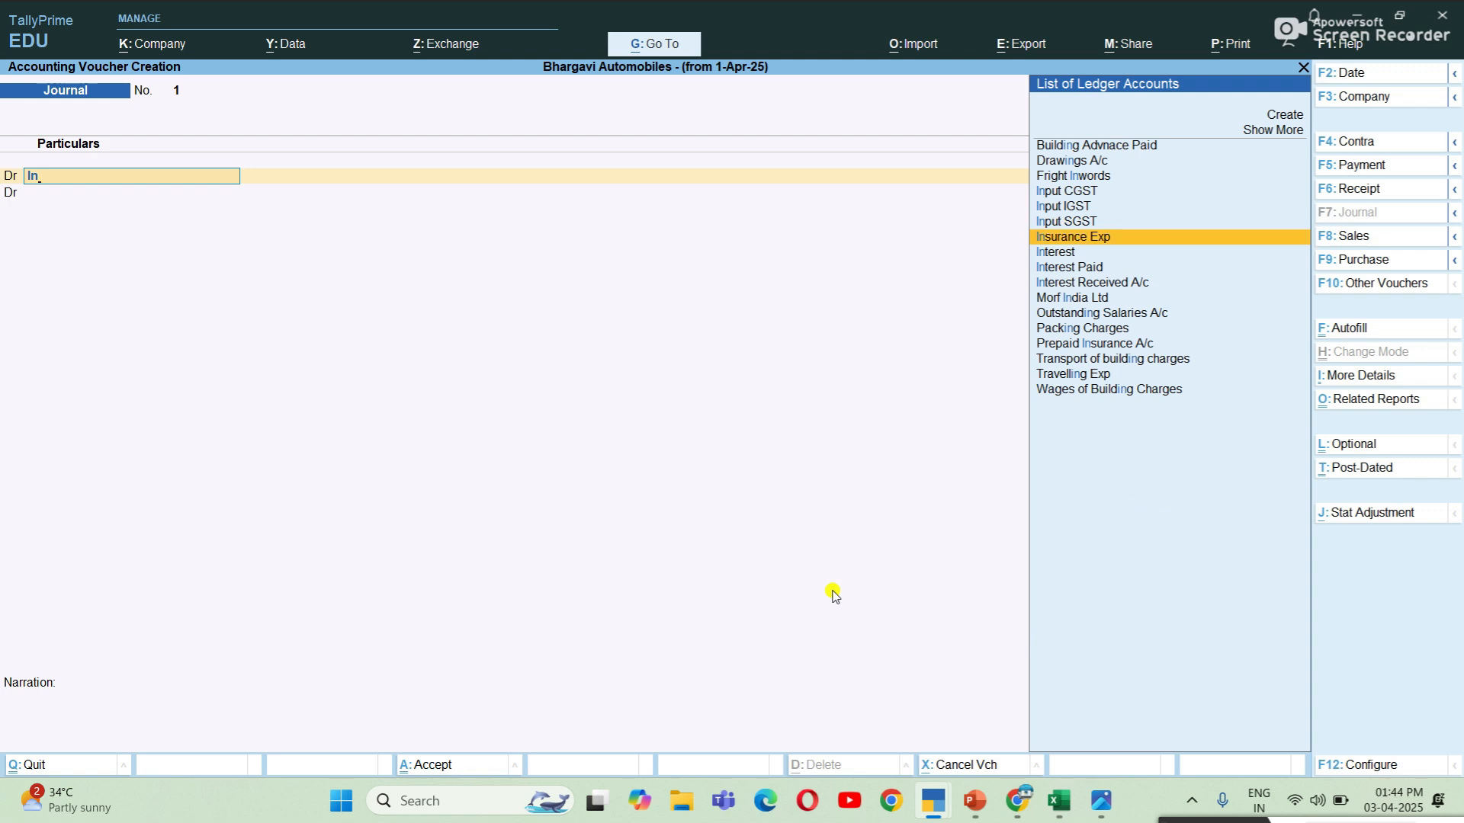
{"action": "key", "text": "Return"}
{"action": "type", "text": "3000"}
{"action": "key", "text": "Return"}
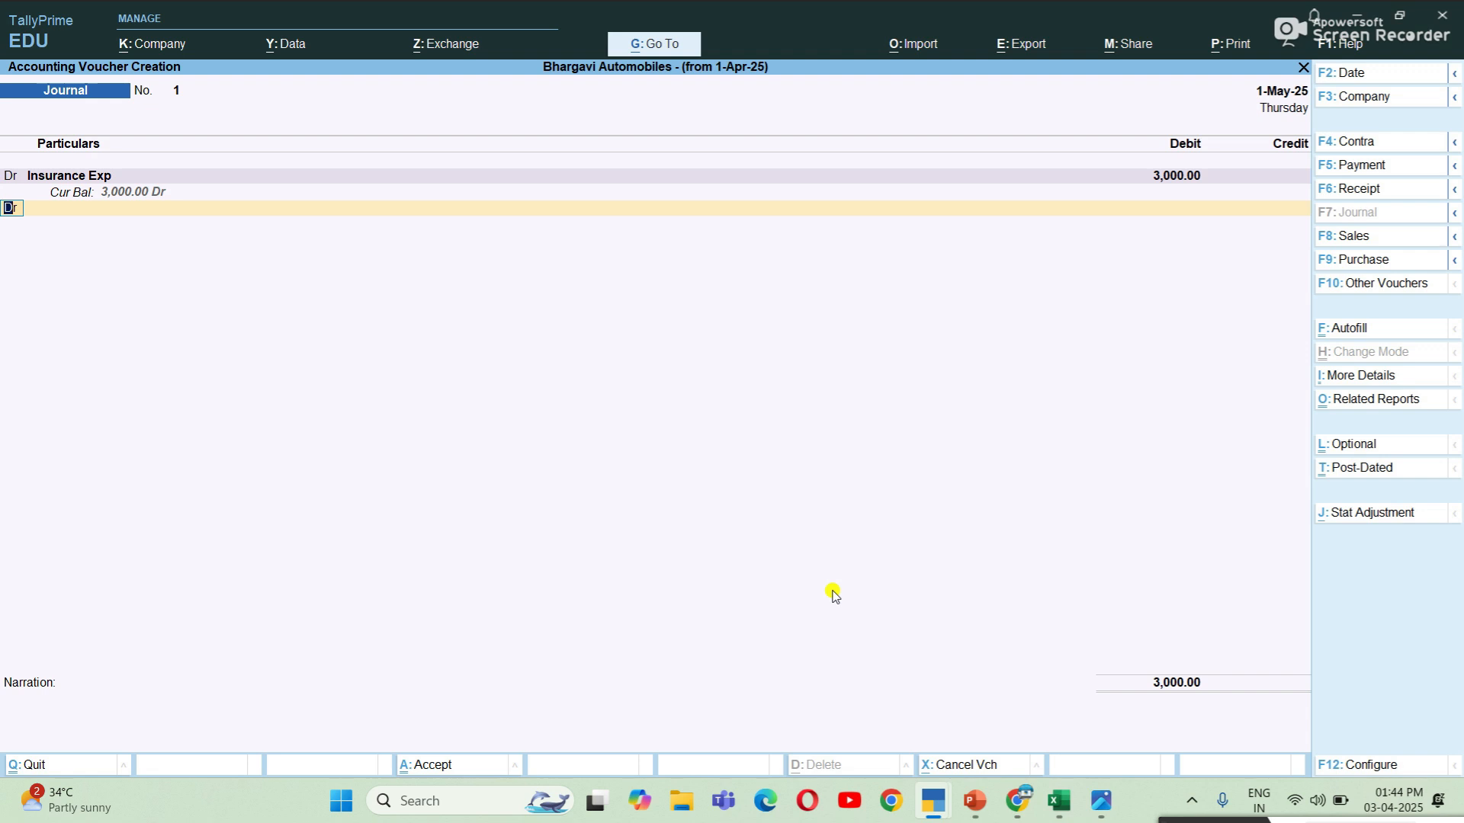
Credit Prepaid Insurance A/c with 3,000 and save the journal voucher without a narration.
{"action": "key", "text": "Return"}
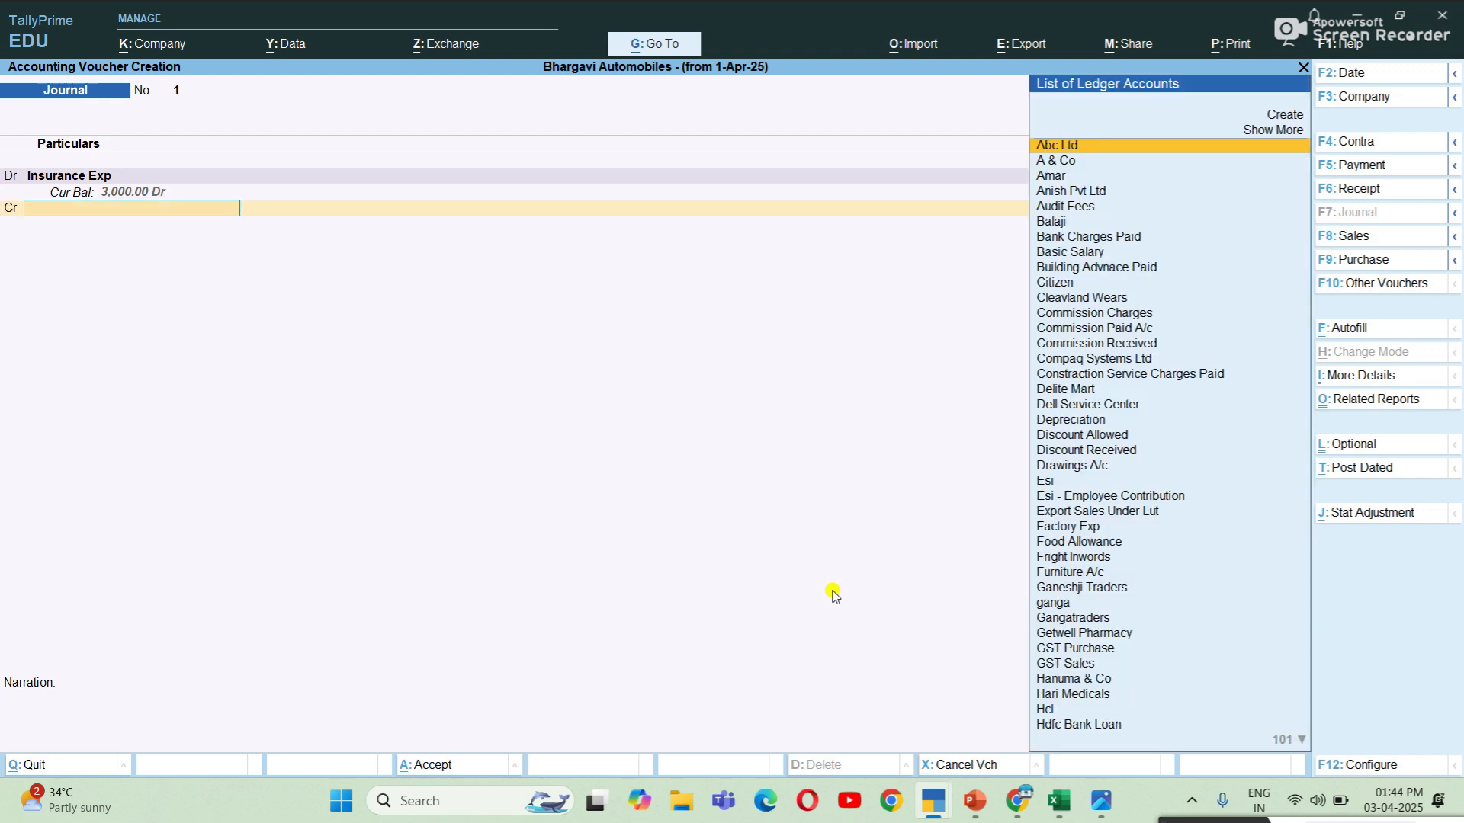
{"action": "type", "text": "Pre"}
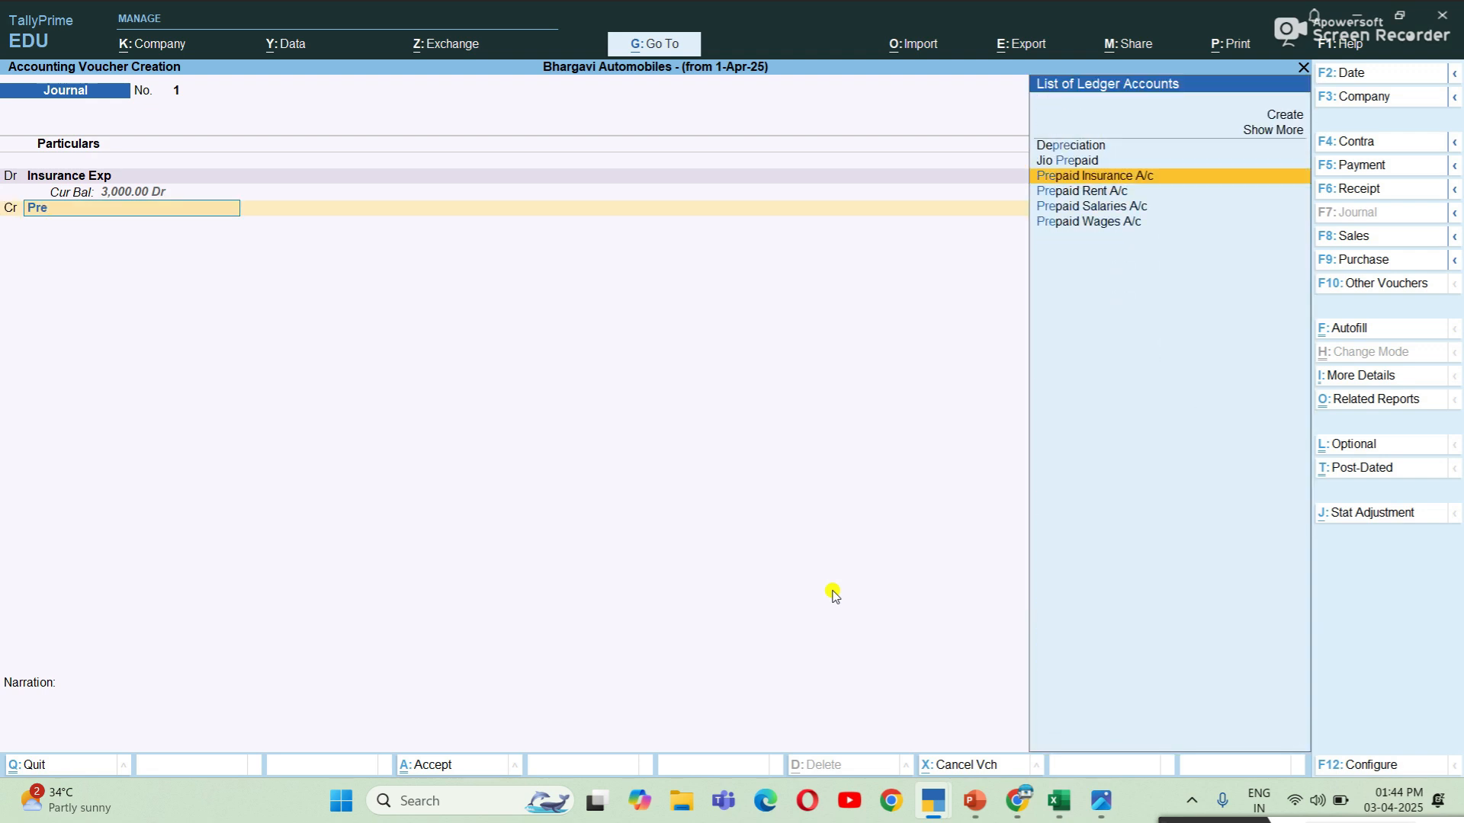
{"action": "key", "text": "Return"}
{"action": "key", "text": "Return"}
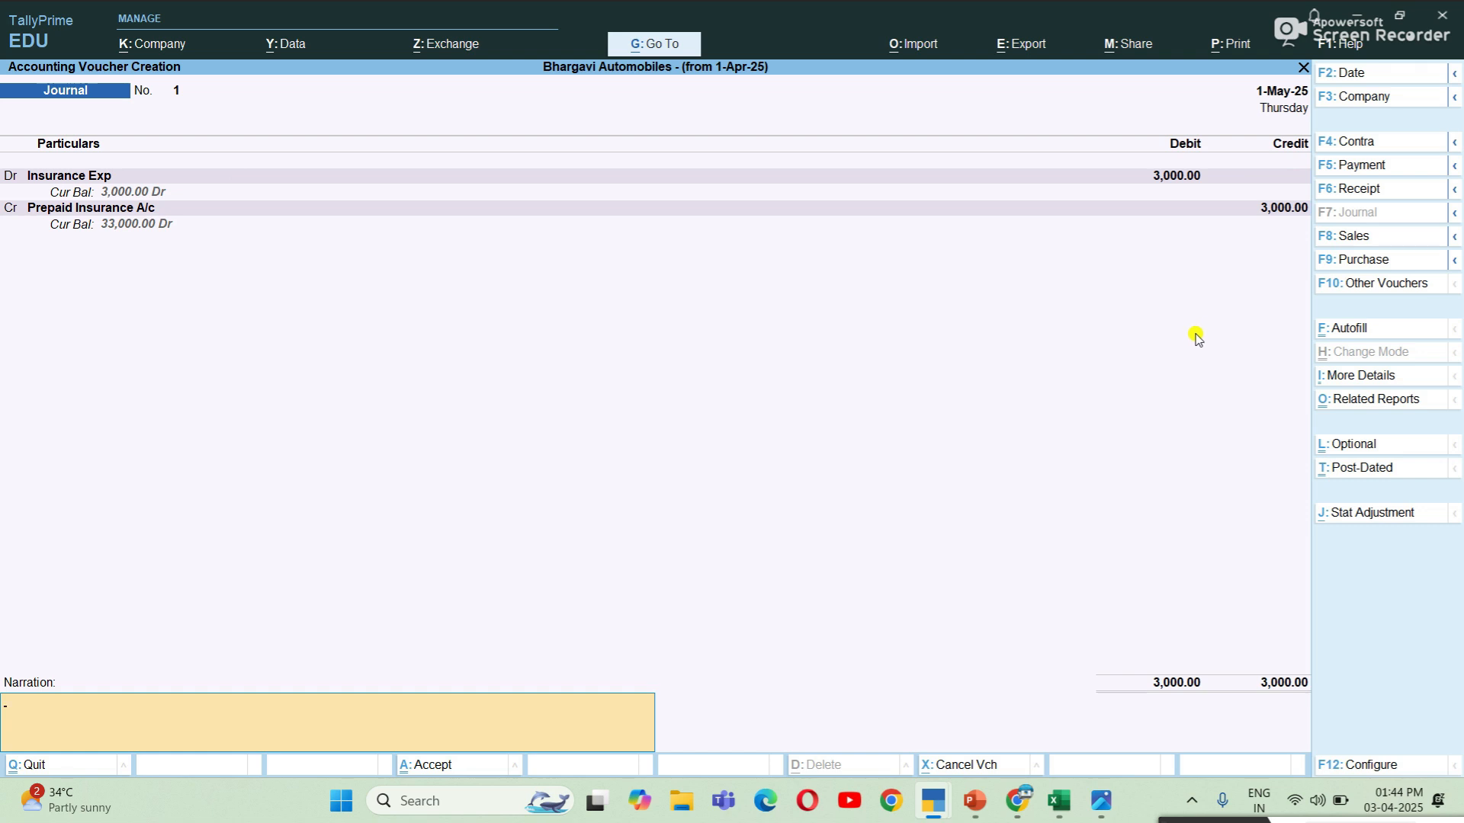
{"action": "key", "text": "Return"}
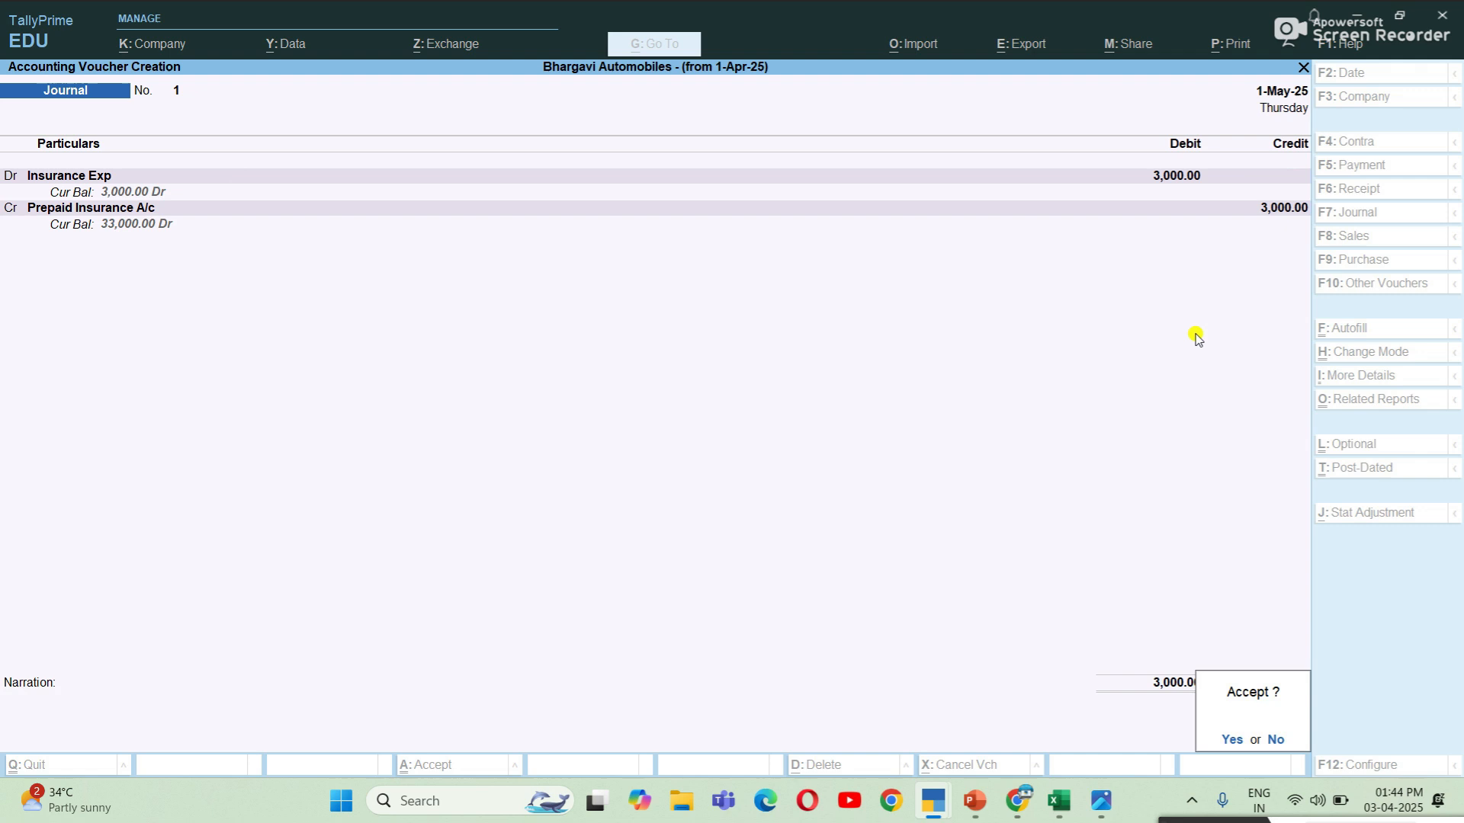
{"action": "key", "text": "Return"}
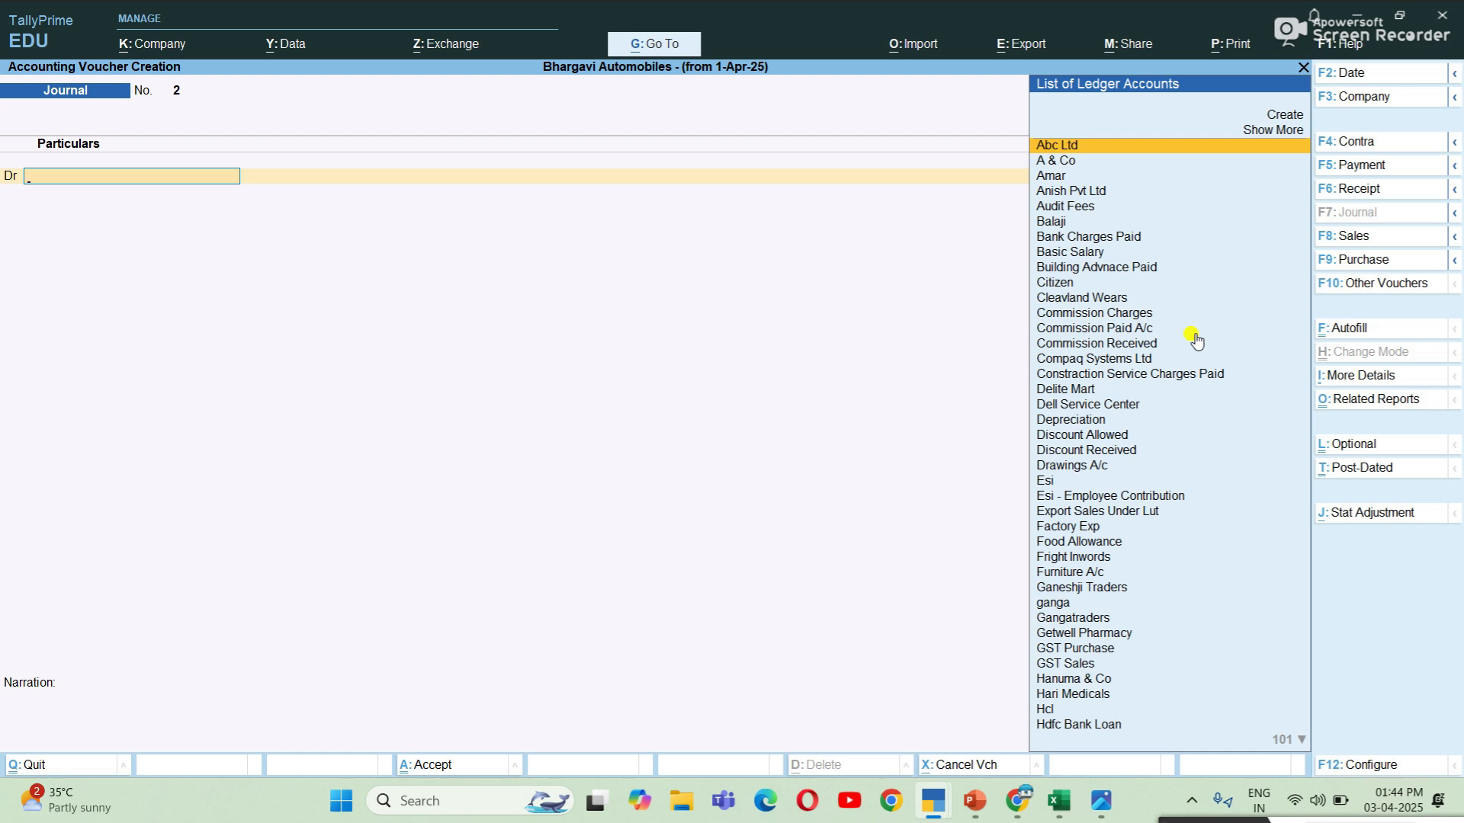
Glance at the prepaid rent entry in Excel, then start a TallyPrime payment voucher dated 1-Apr-25.
{"action": "key", "text": "alt+Tab"}
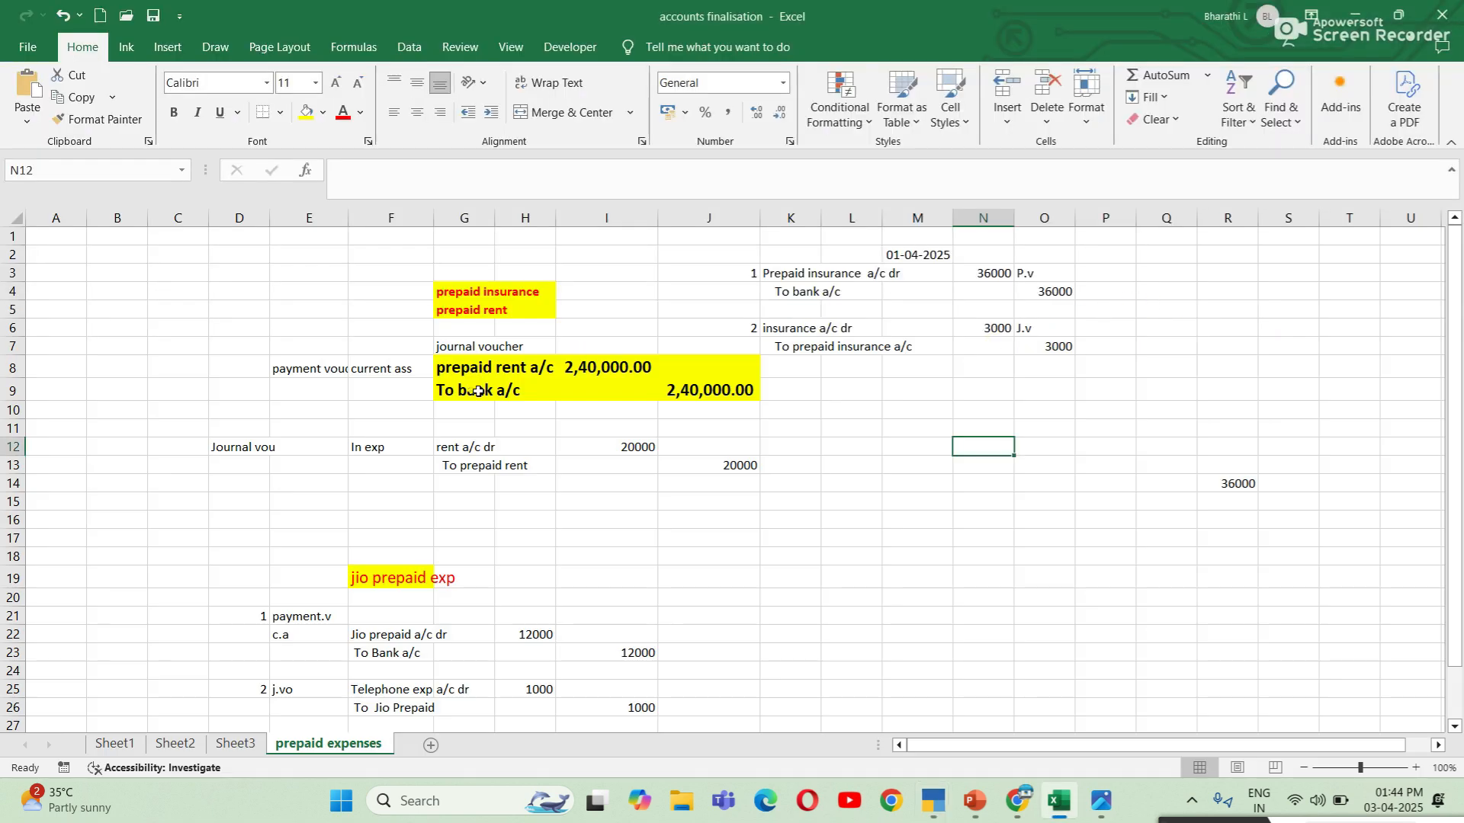
{"action": "key", "text": "alt+Tab"}
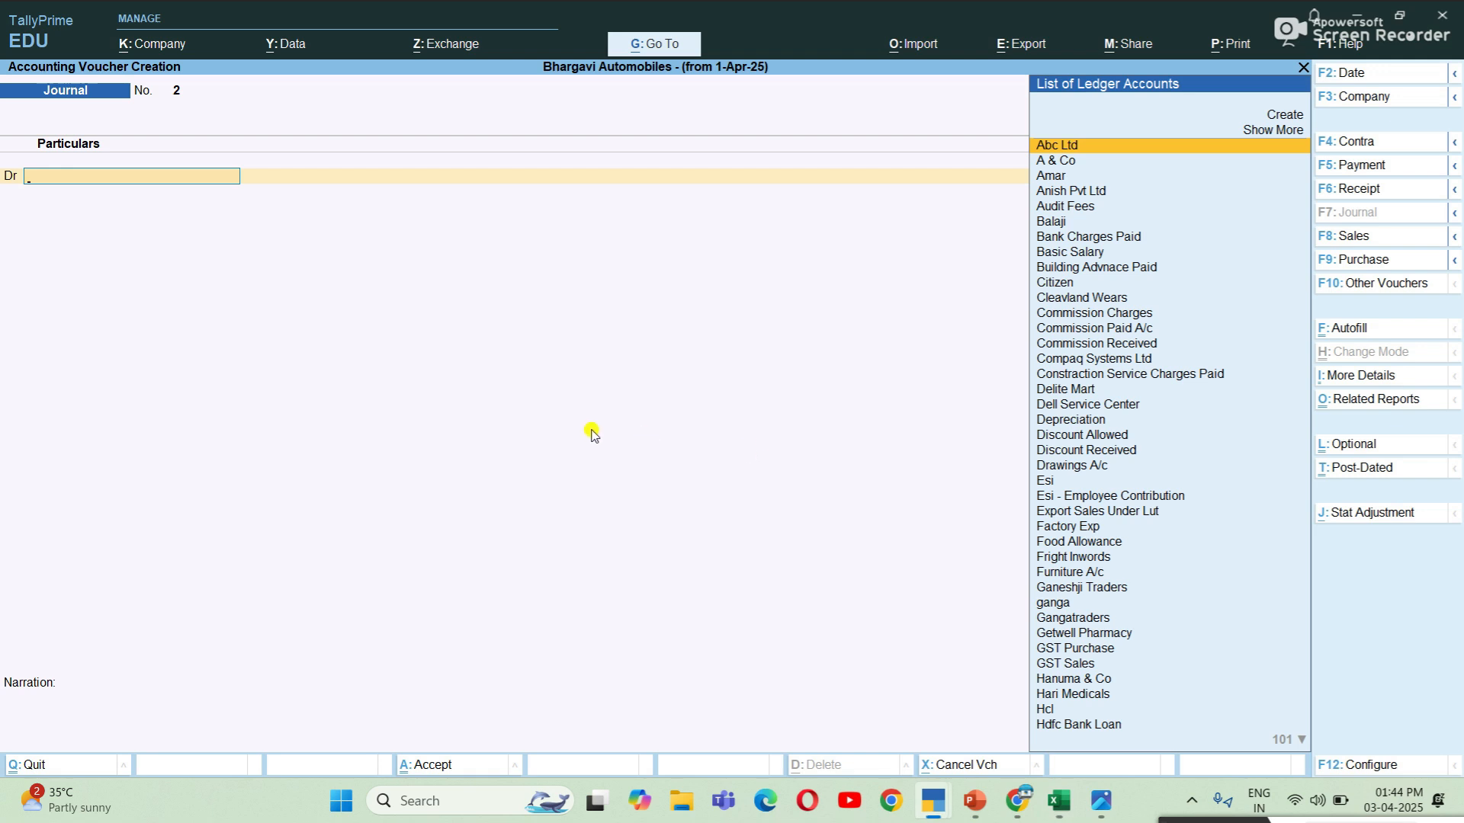
{"action": "left_click", "coordinate": [1373, 165]}
{"action": "left_click", "coordinate": [1365, 73]}
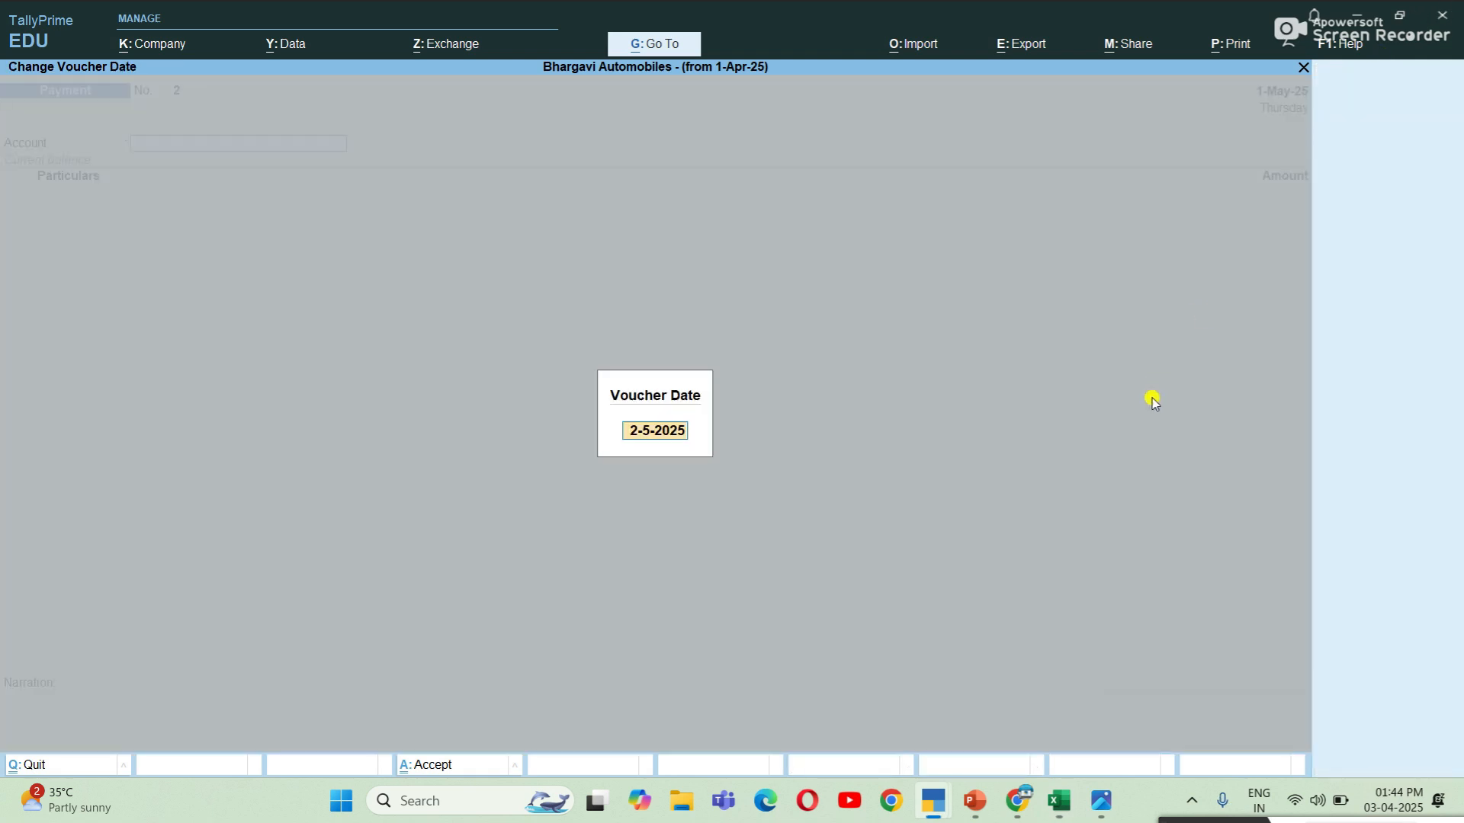
{"action": "type", "text": "1-4"}
{"action": "key", "text": "Return"}
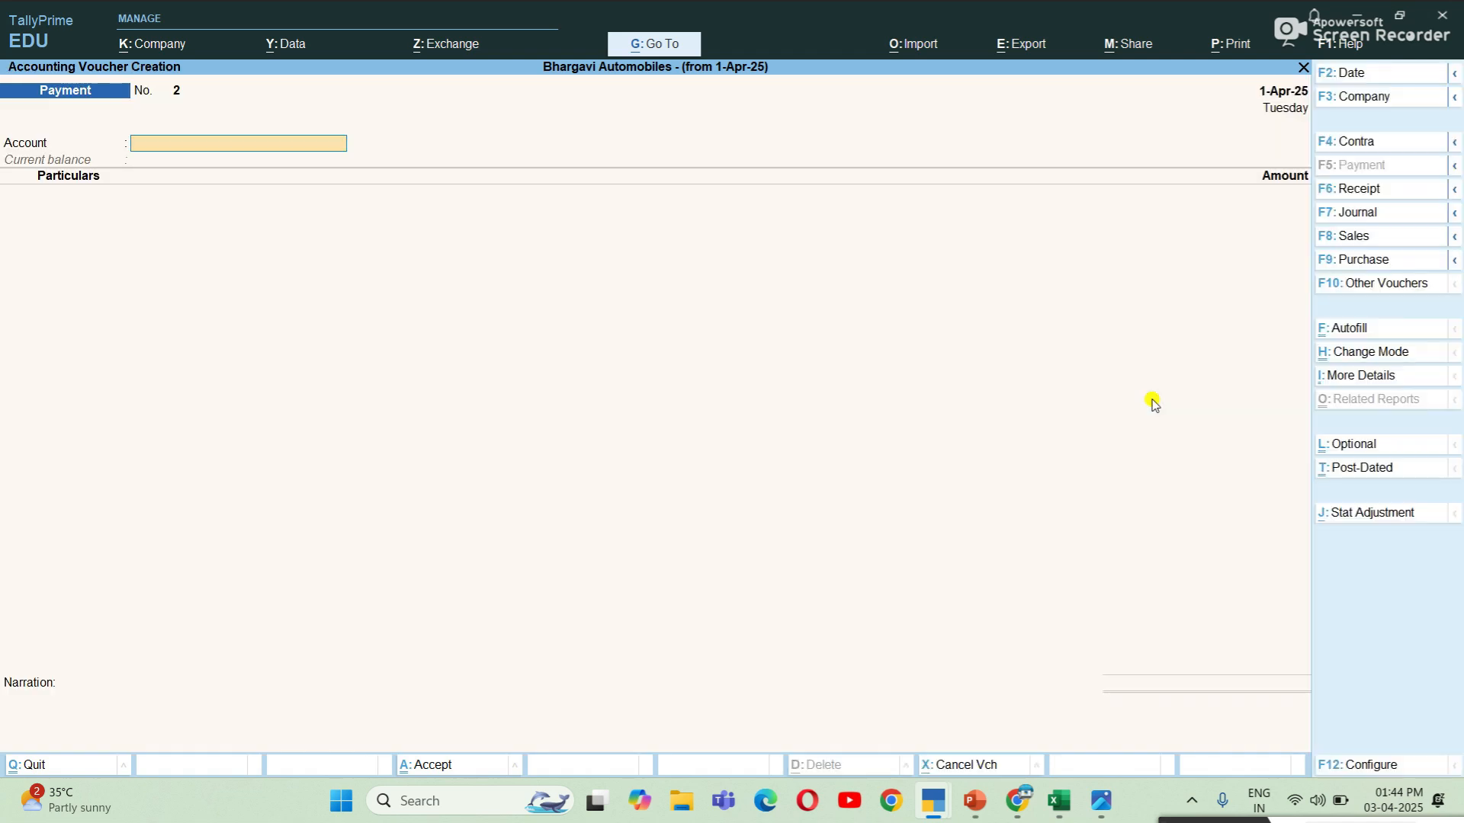
Set the payment account to Hdfc Bank A/c and add Prepaid Rent A/c as the particulars ledger.
{"action": "type", "text": "Hd"}
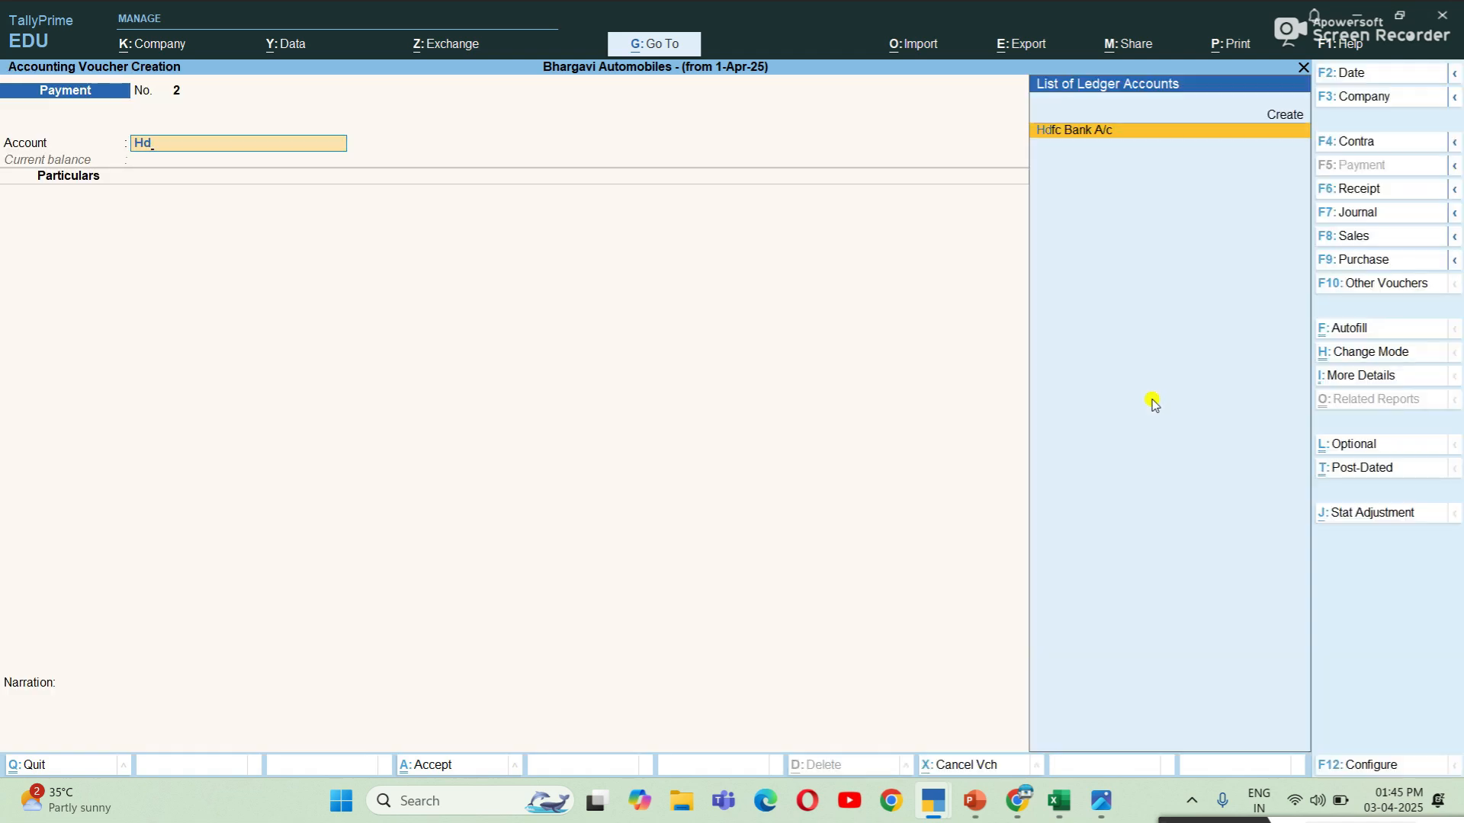
{"action": "key", "text": "Return"}
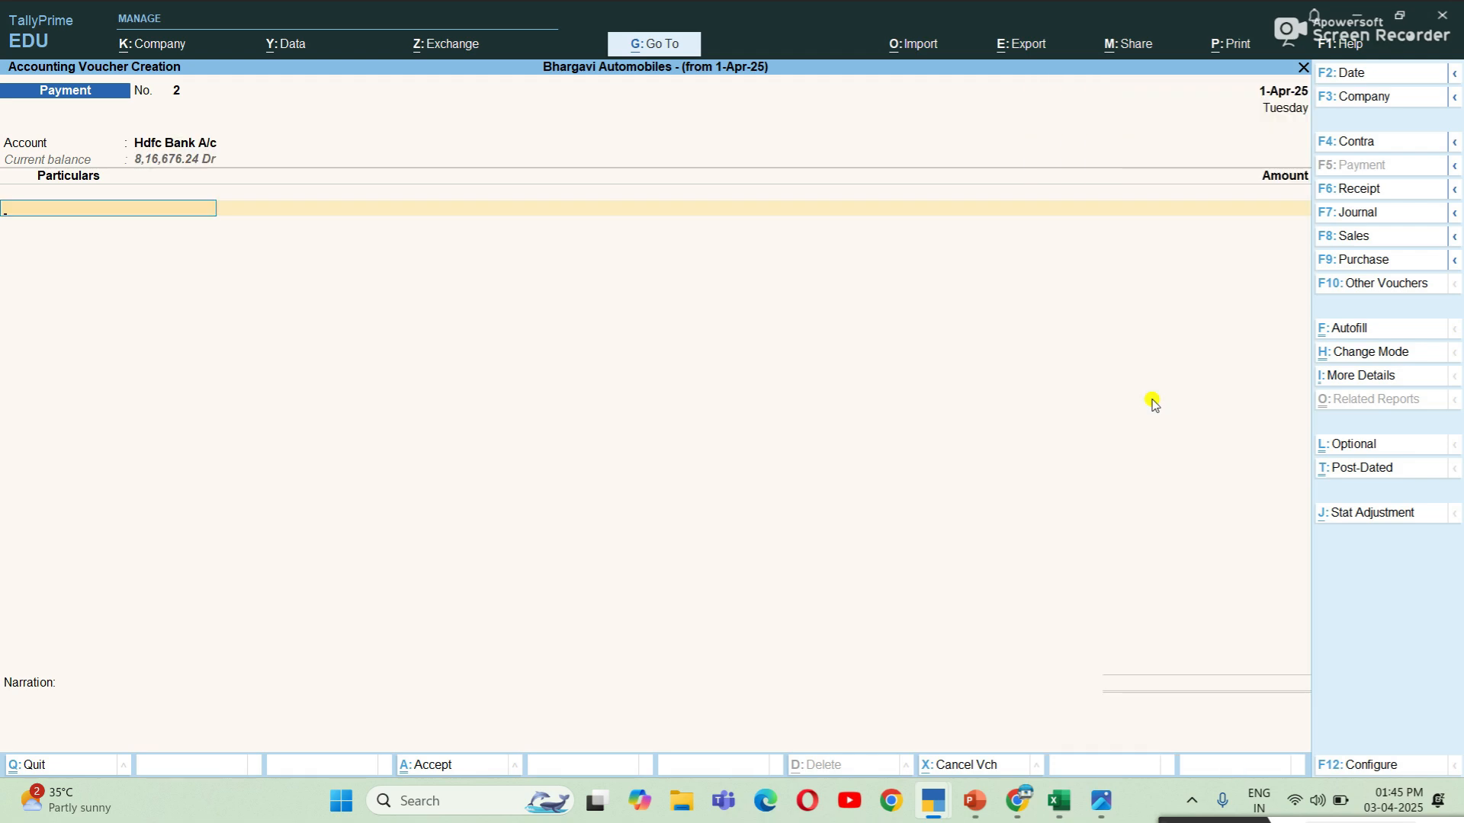
{"action": "type", "text": "Pre"}
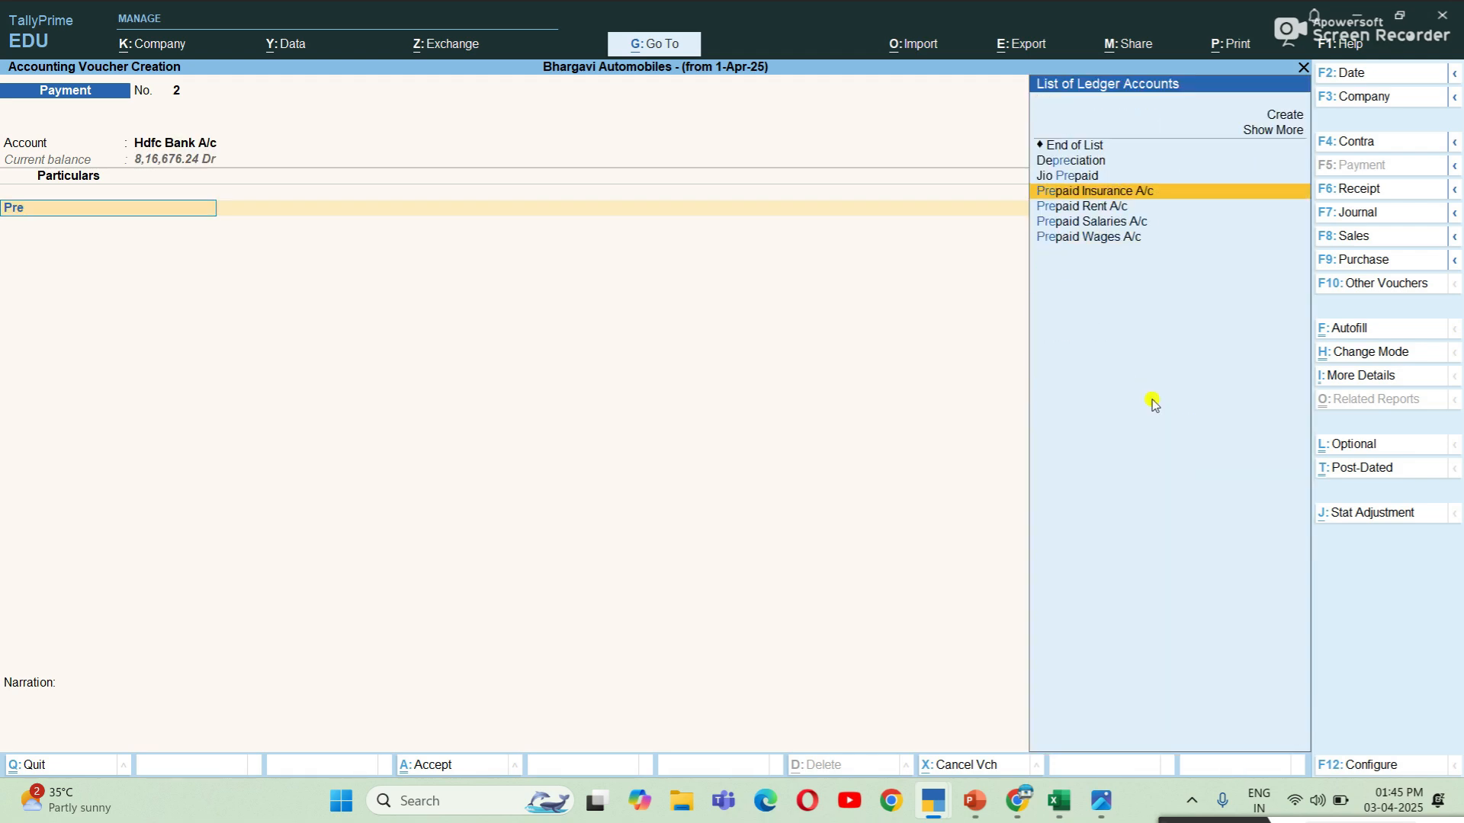
{"action": "key", "text": "Down"}
{"action": "key", "text": "Return"}
Check the prepaid rent amount in Excel and enter 240000 for Prepaid Rent A/c in TallyPrime.
{"action": "key", "text": "alt+Tab"}
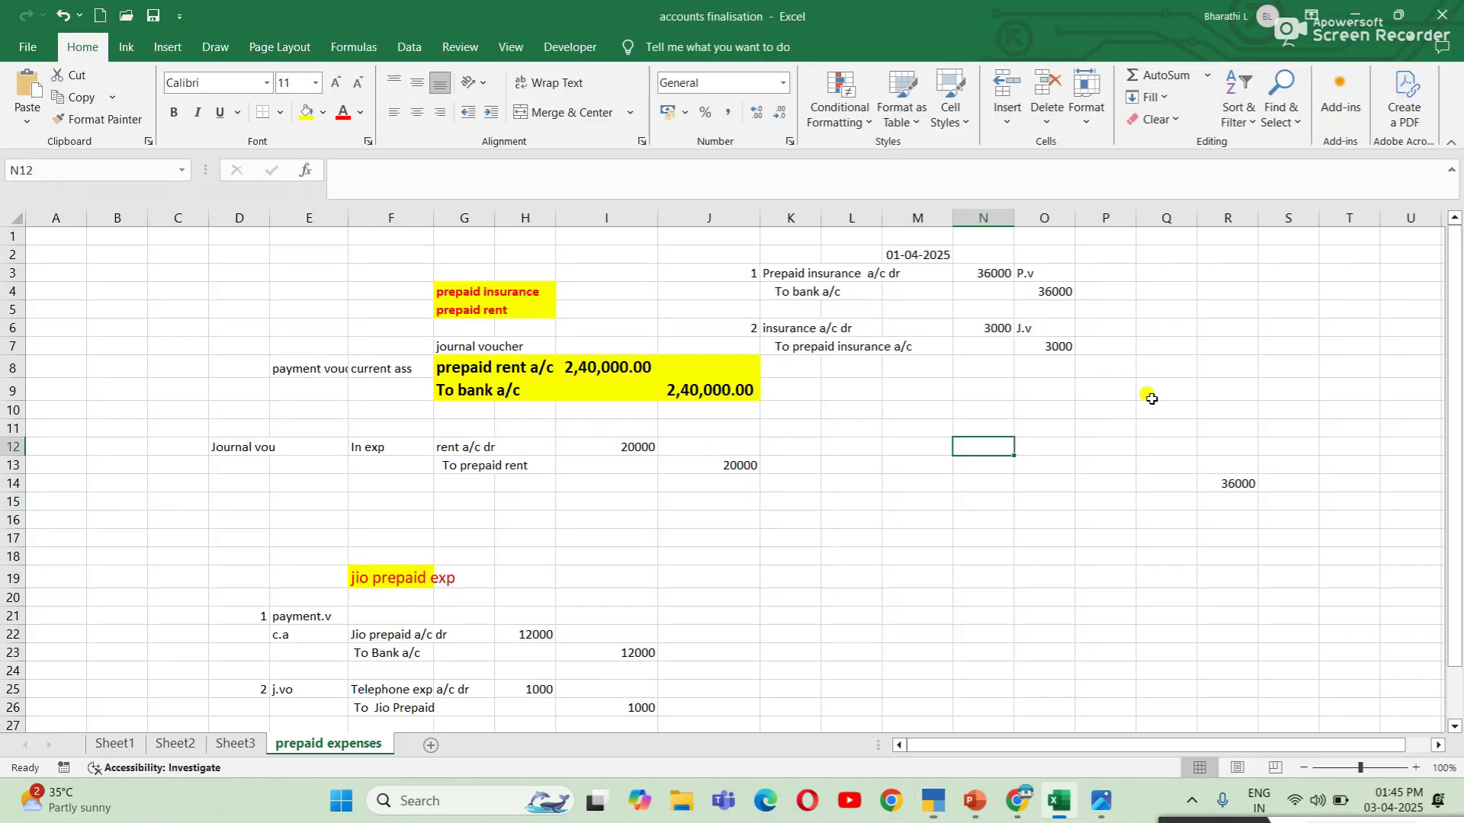
{"action": "left_click", "coordinate": [485, 369]}
{"action": "left_click", "coordinate": [587, 366]}
{"action": "key", "text": "alt+Tab"}
{"action": "type", "text": "240000"}
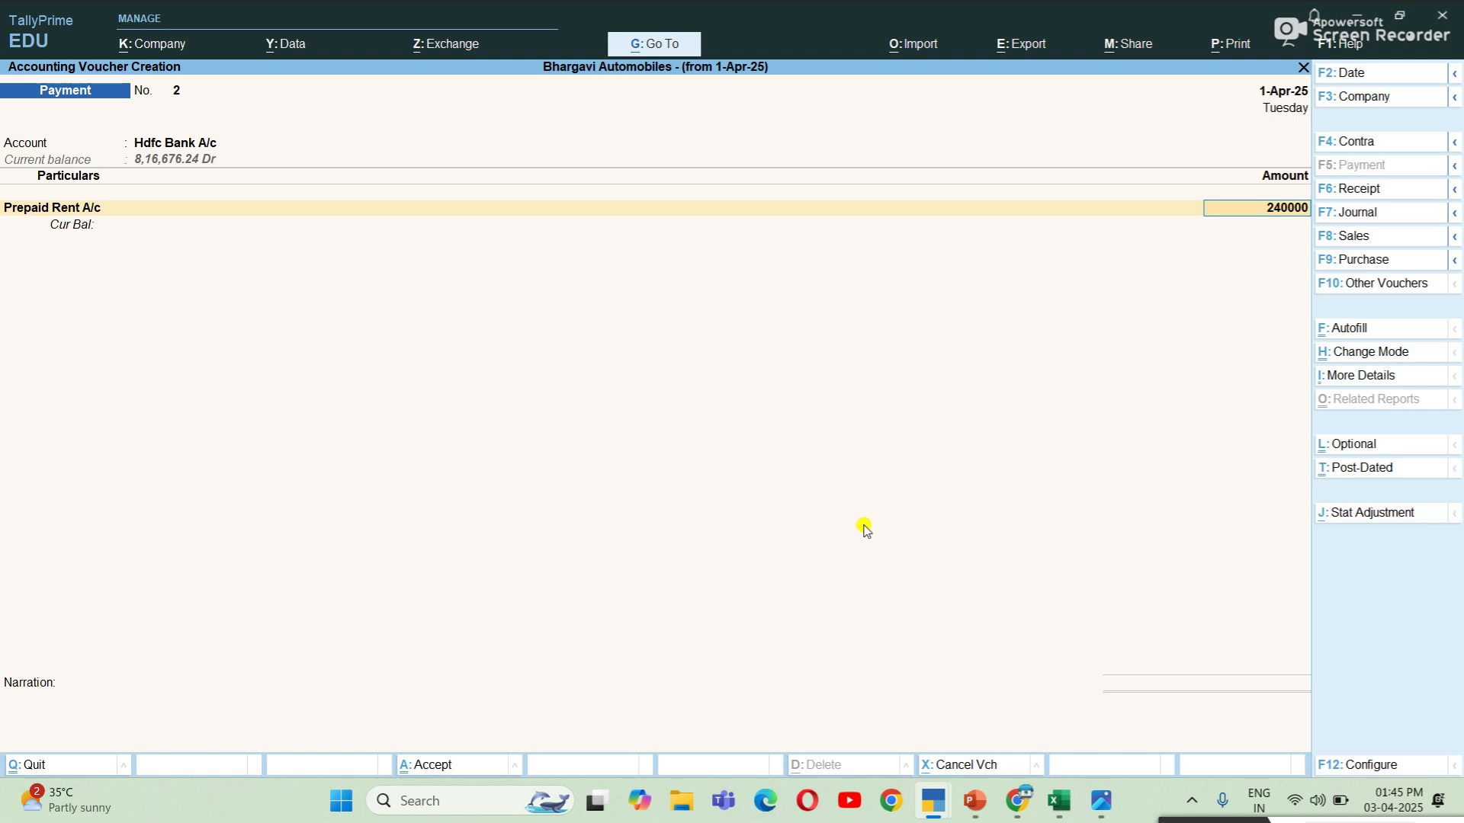
{"action": "key", "text": "Return"}
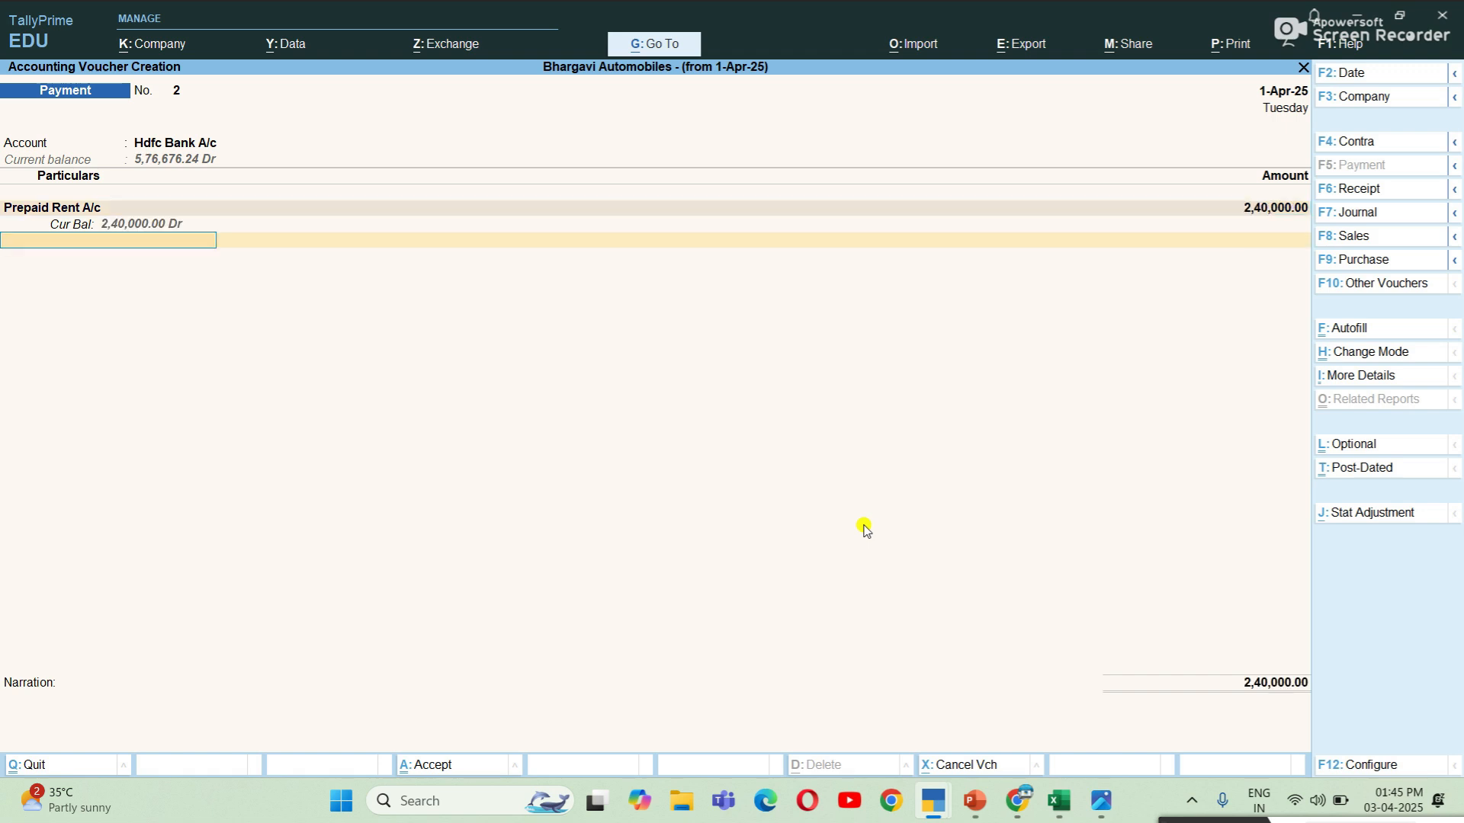
Accept the Cheque bank allocation without an instrument number and save the prepaid rent payment voucher.
{"action": "key", "text": "Return"}
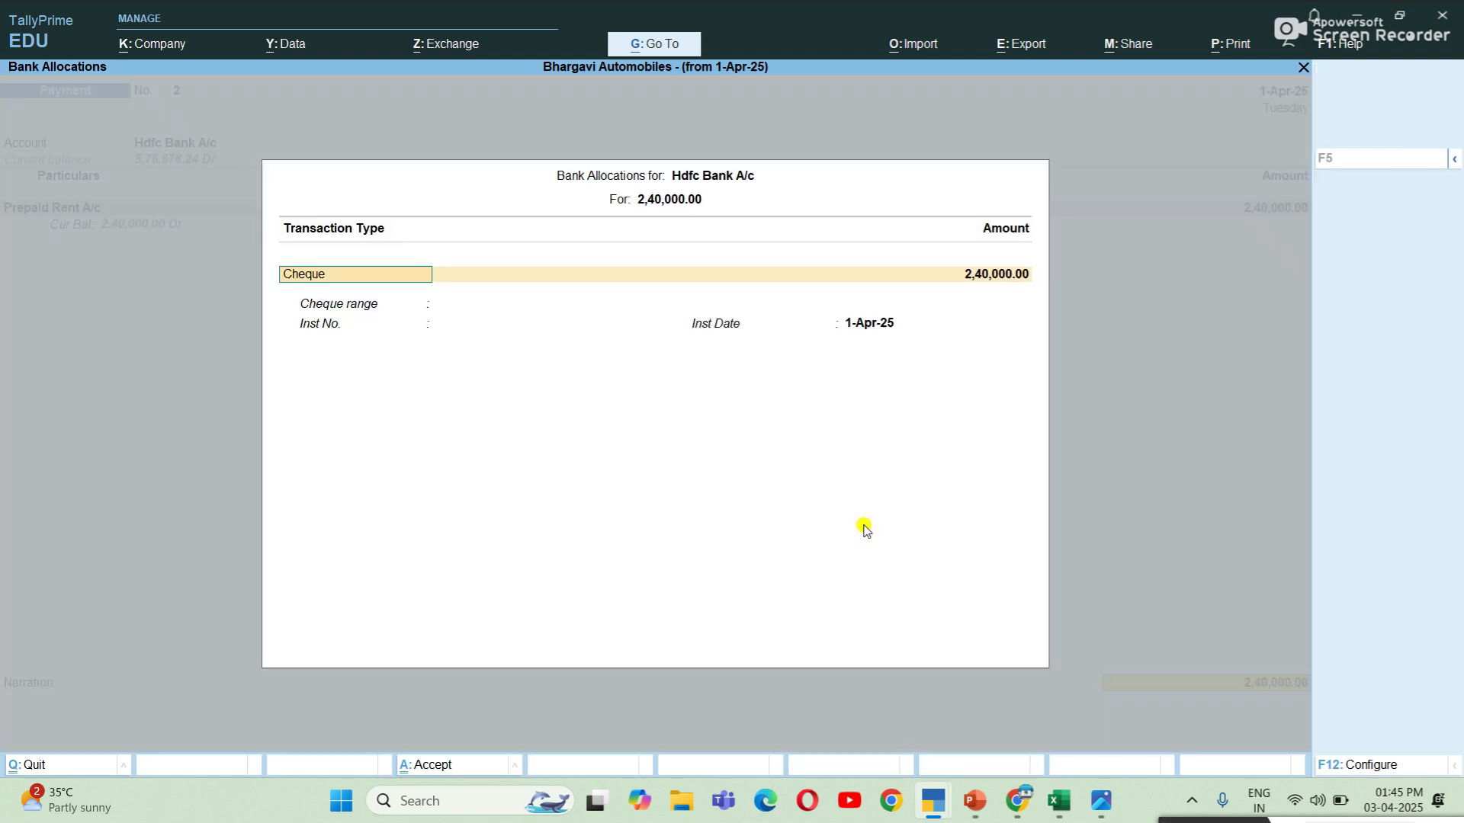
{"action": "key", "text": "Return"}
{"action": "key", "text": "Return"}
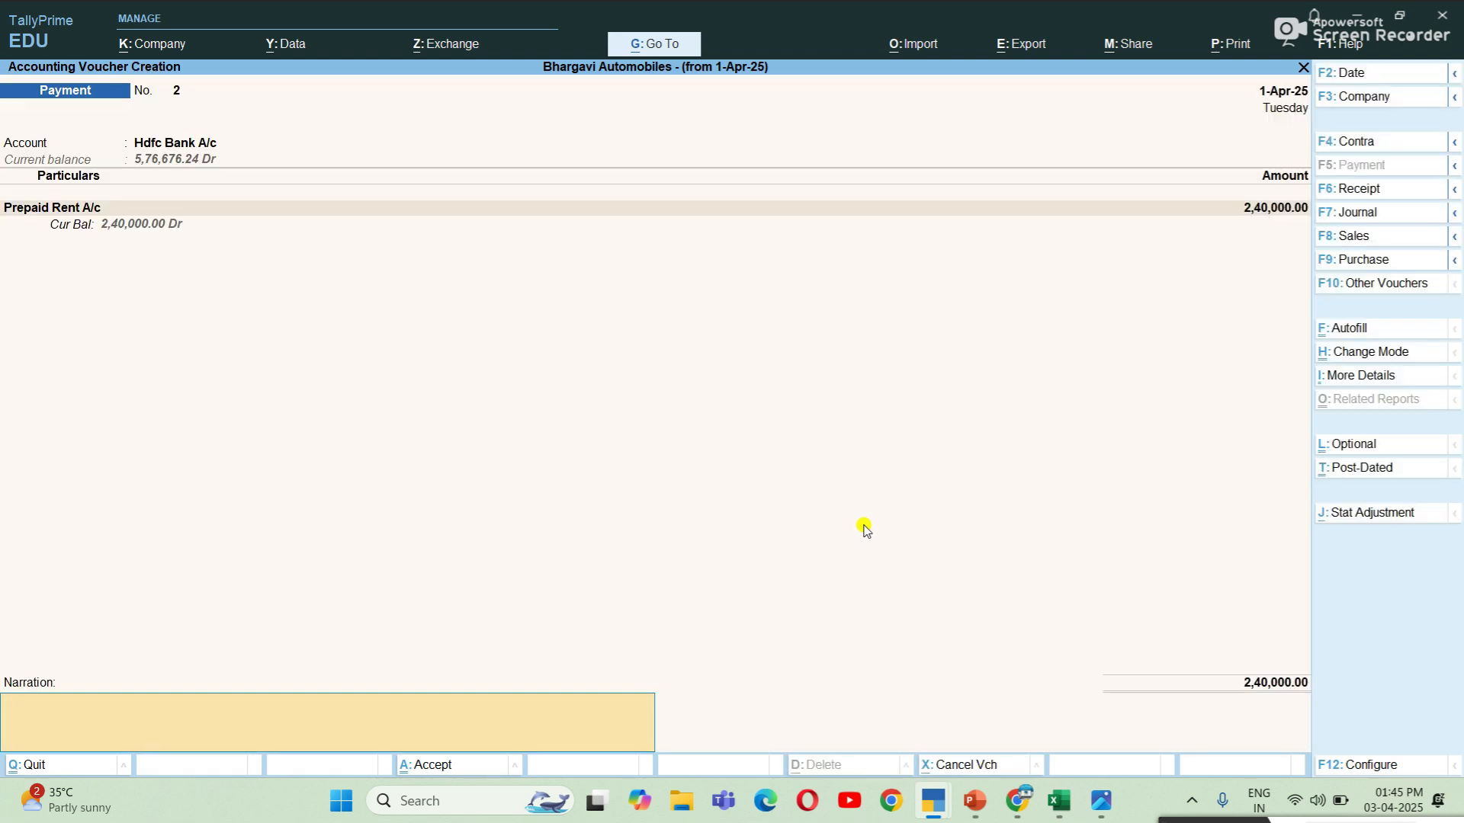
{"action": "key", "text": "Return"}
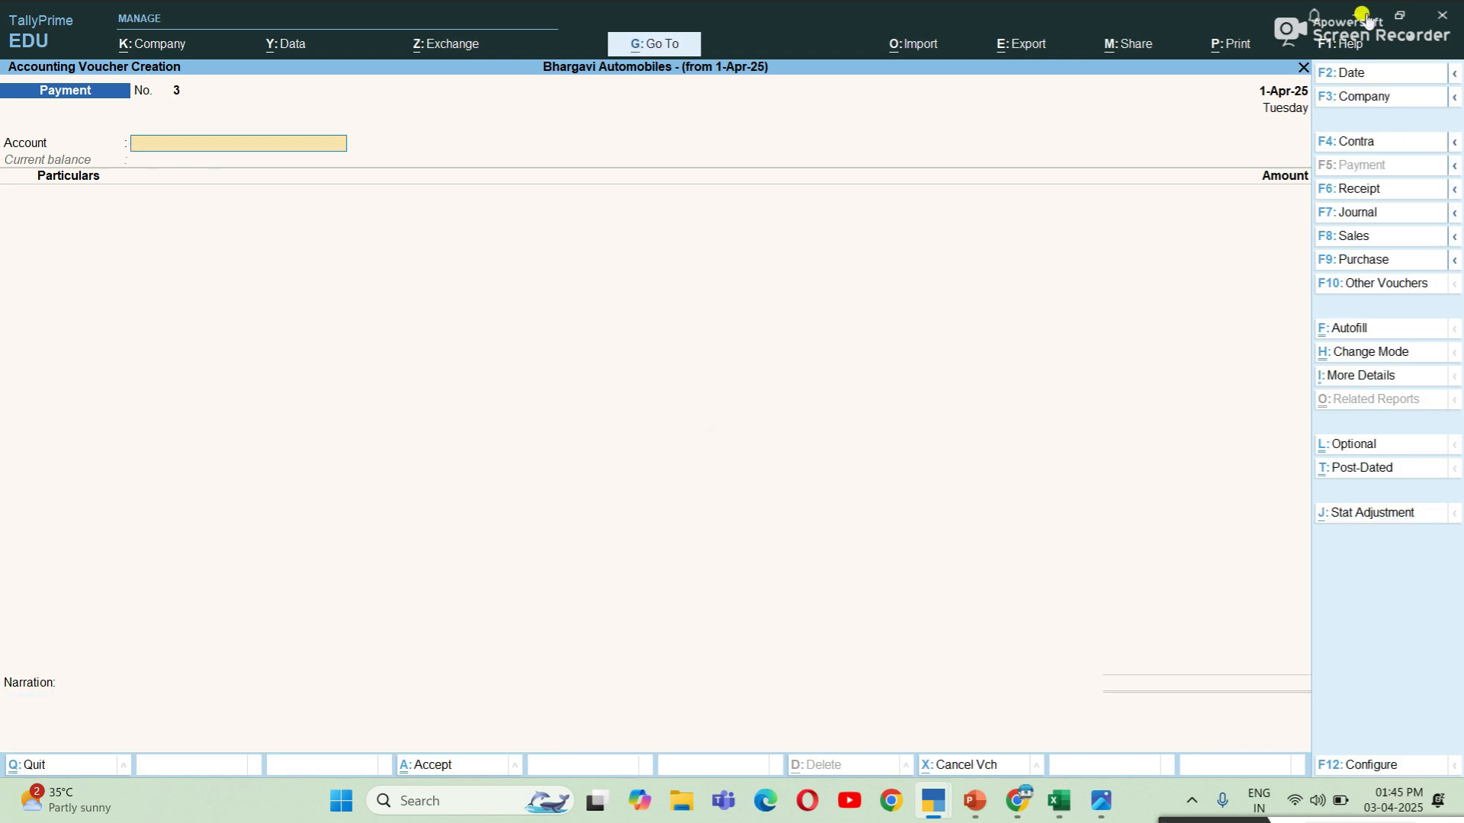
Start another journal voucher and set its date to 1-May-25.
{"action": "left_click", "coordinate": [1359, 214]}
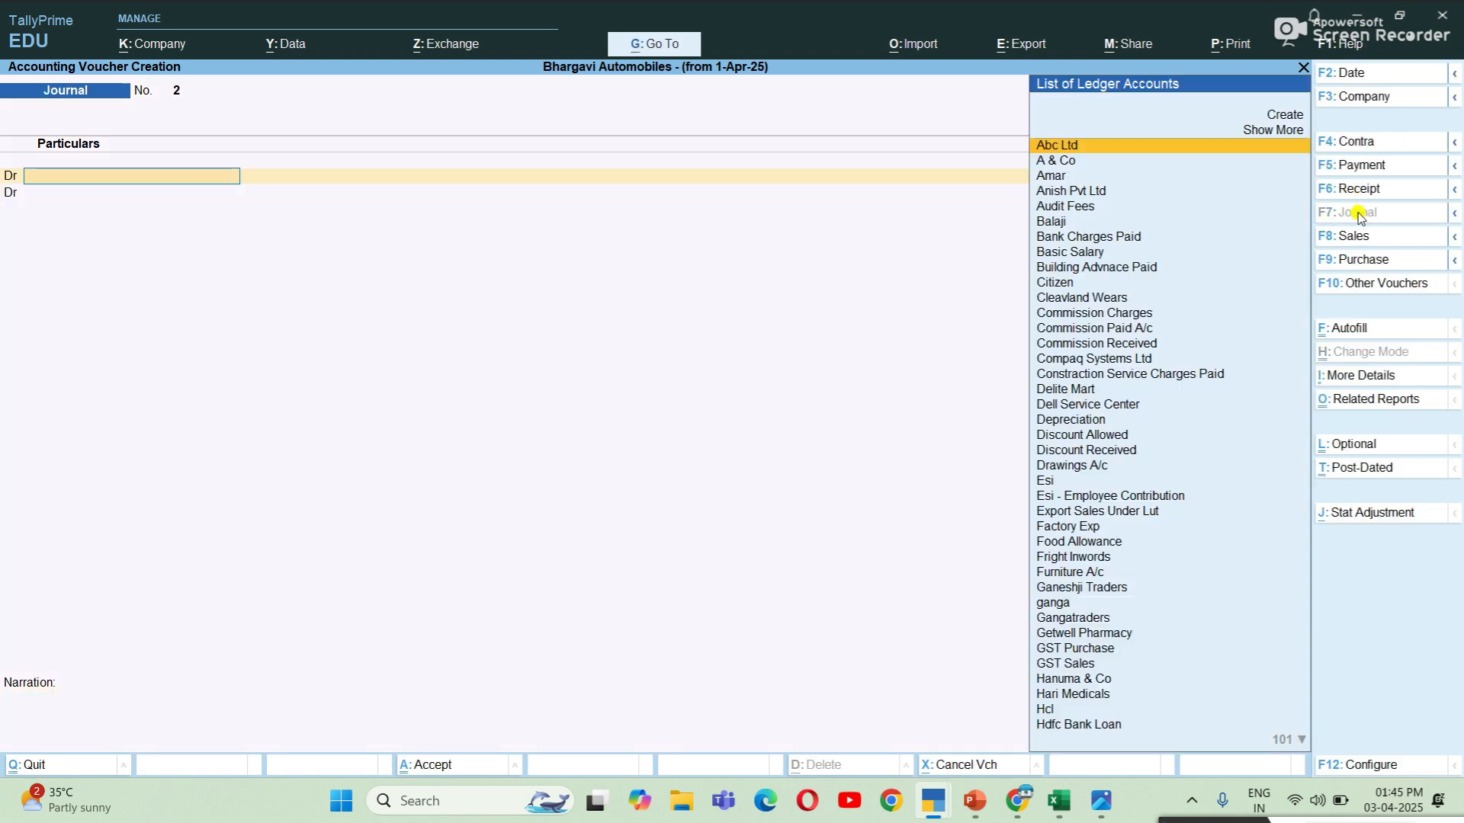
{"action": "left_click", "coordinate": [1361, 74]}
{"action": "type", "text": "1-4"}
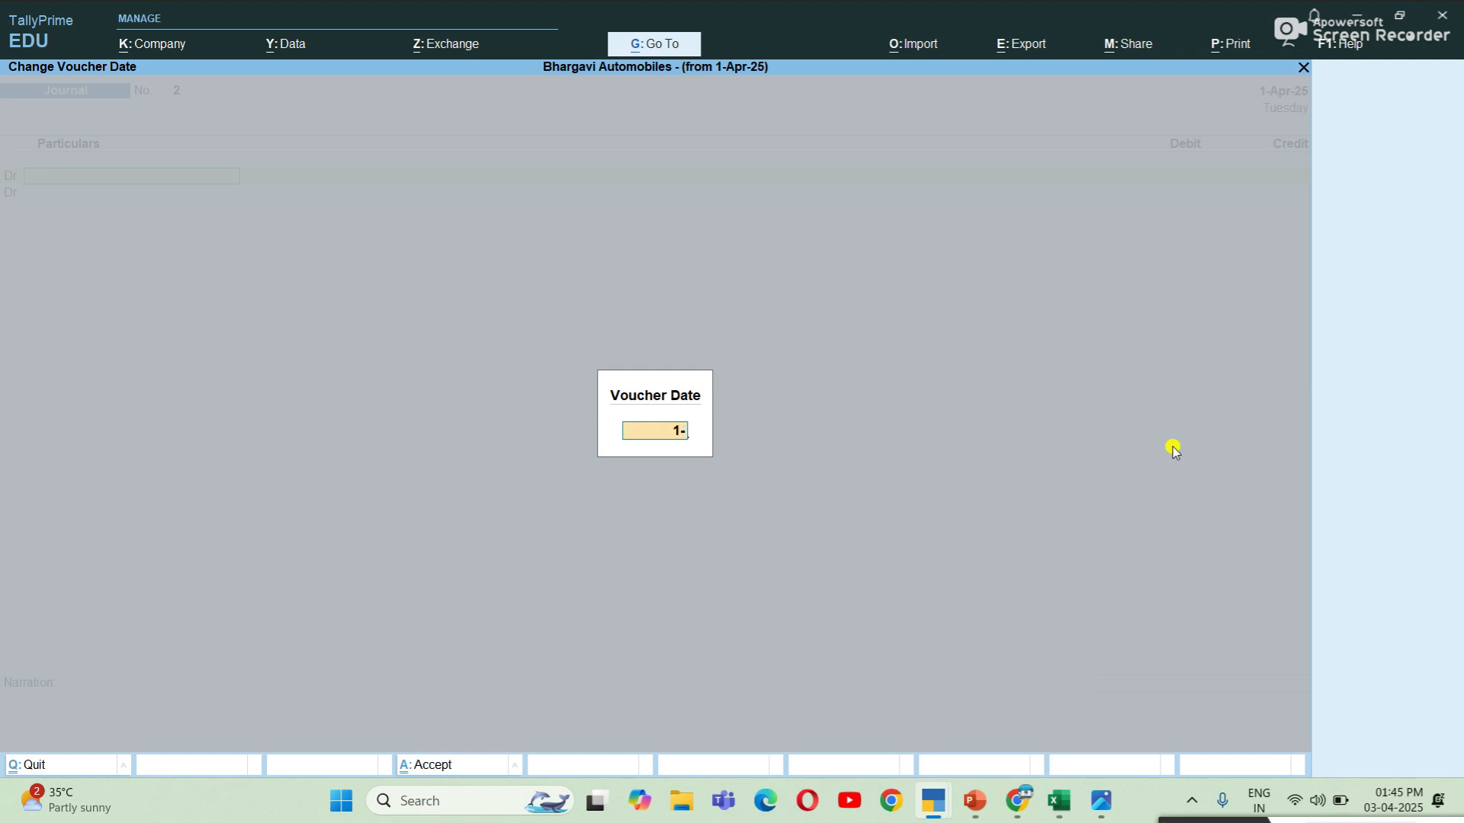
{"action": "key", "text": "Return"}
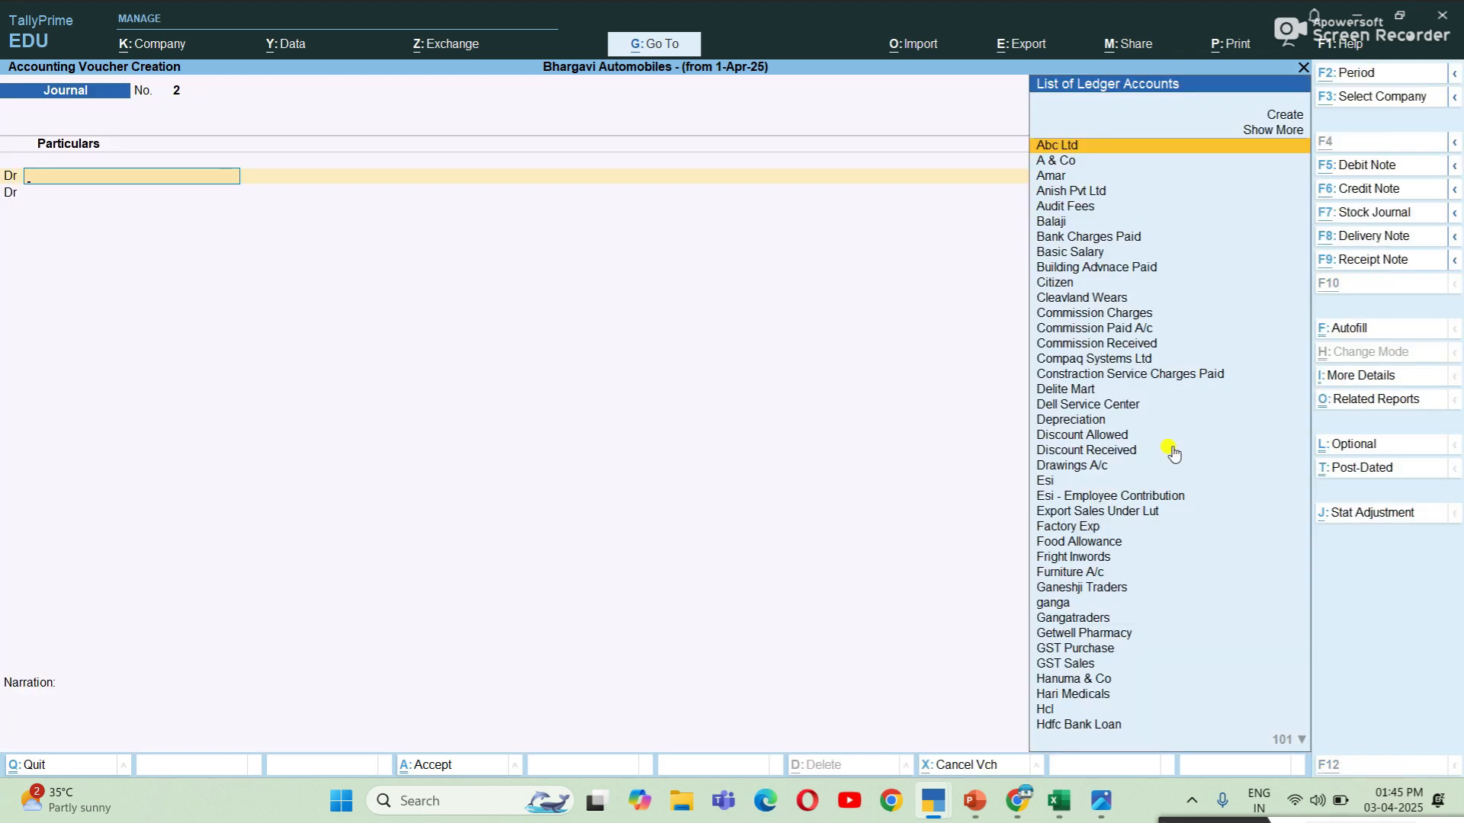
Check the monthly rent entry in Excel and debit Rent Exp A/c with 20,000 in the TallyPrime journal voucher.
{"action": "key", "text": "alt+Tab"}
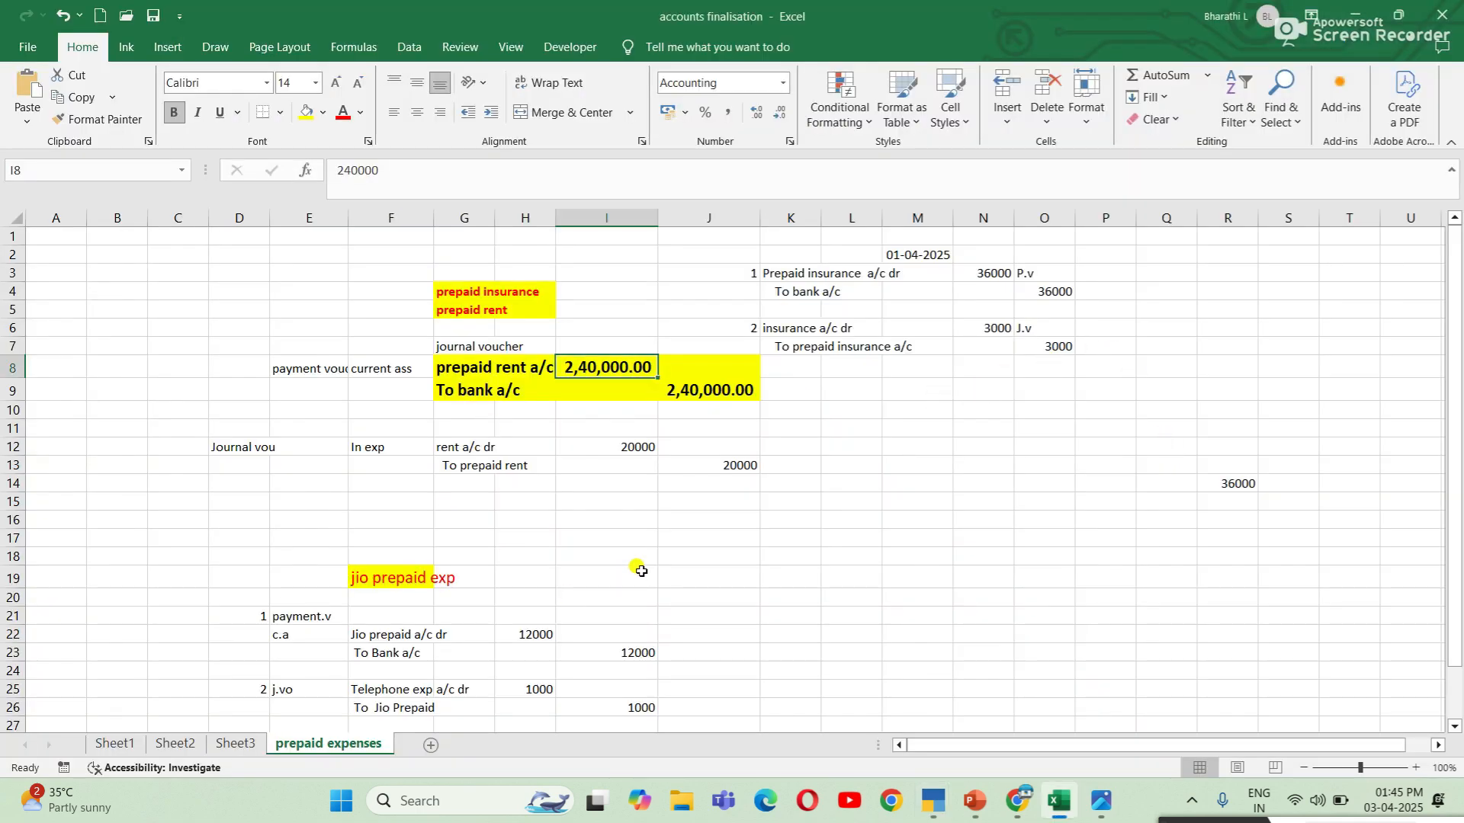
{"action": "key", "text": "alt+Tab"}
{"action": "type", "text": "ren"}
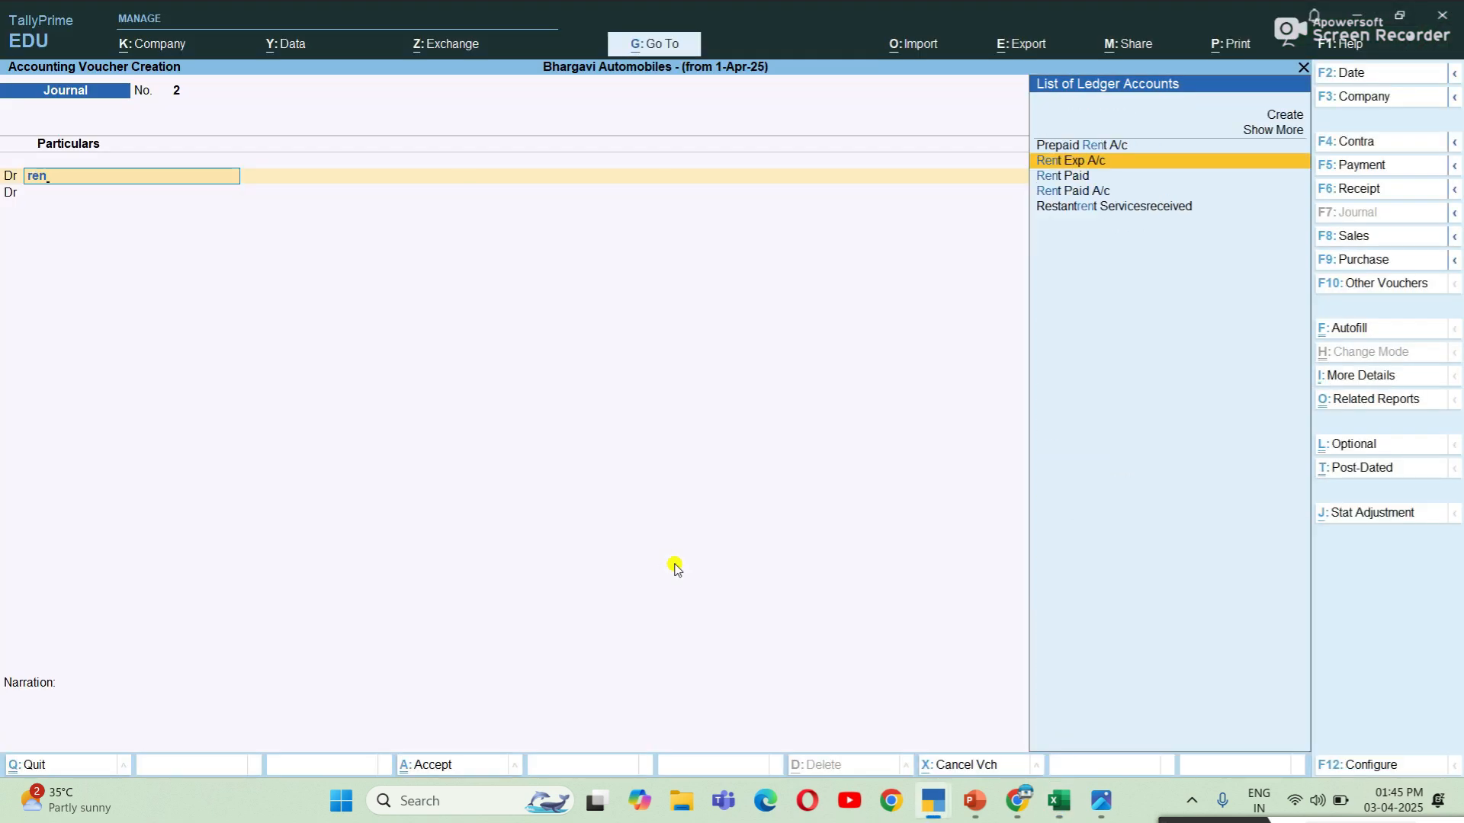
{"action": "key", "text": "Return"}
{"action": "key", "text": "alt+Tab"}
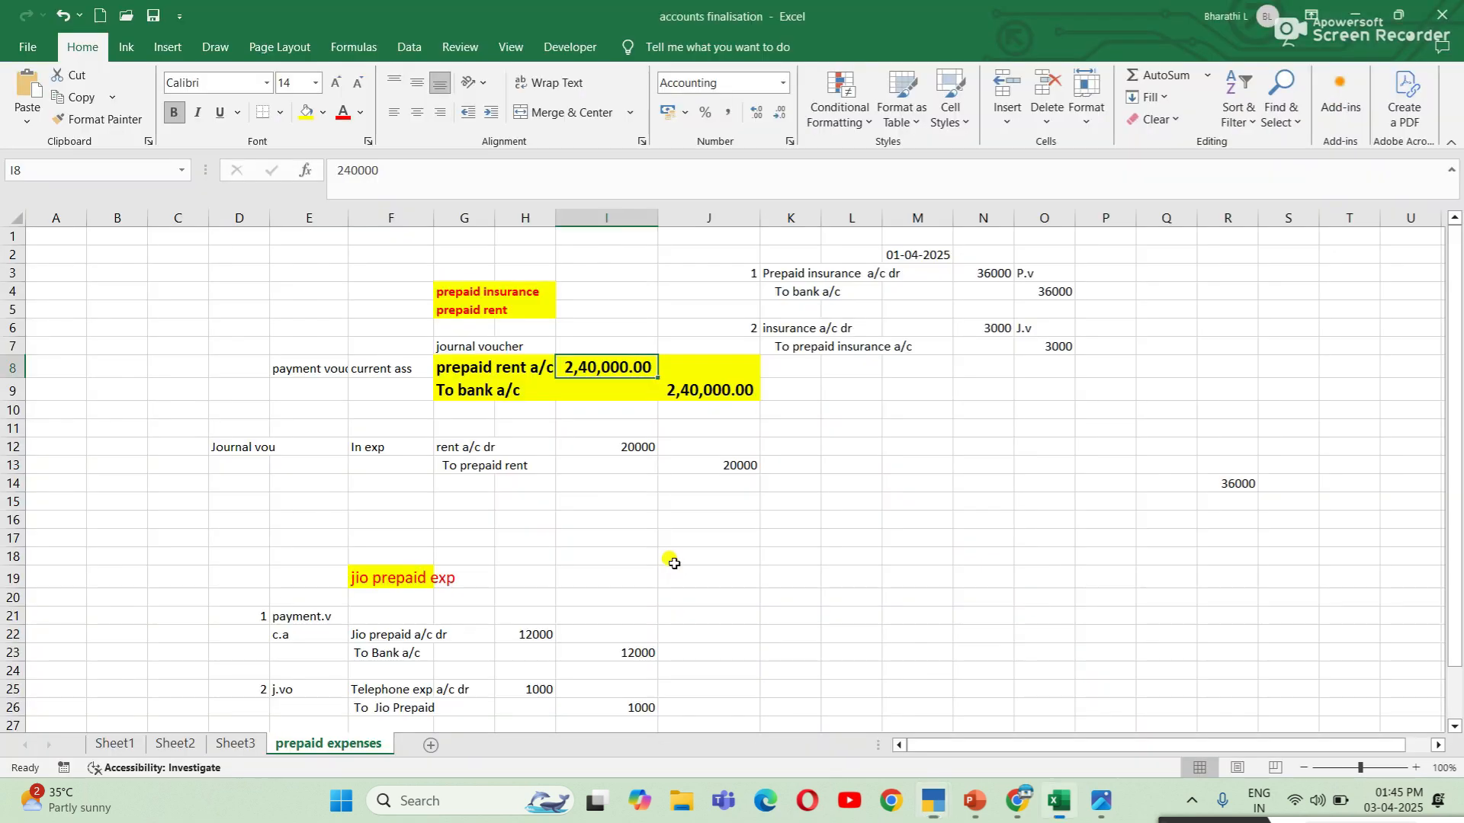
{"action": "left_click", "coordinate": [629, 447]}
{"action": "key", "text": "alt+Tab"}
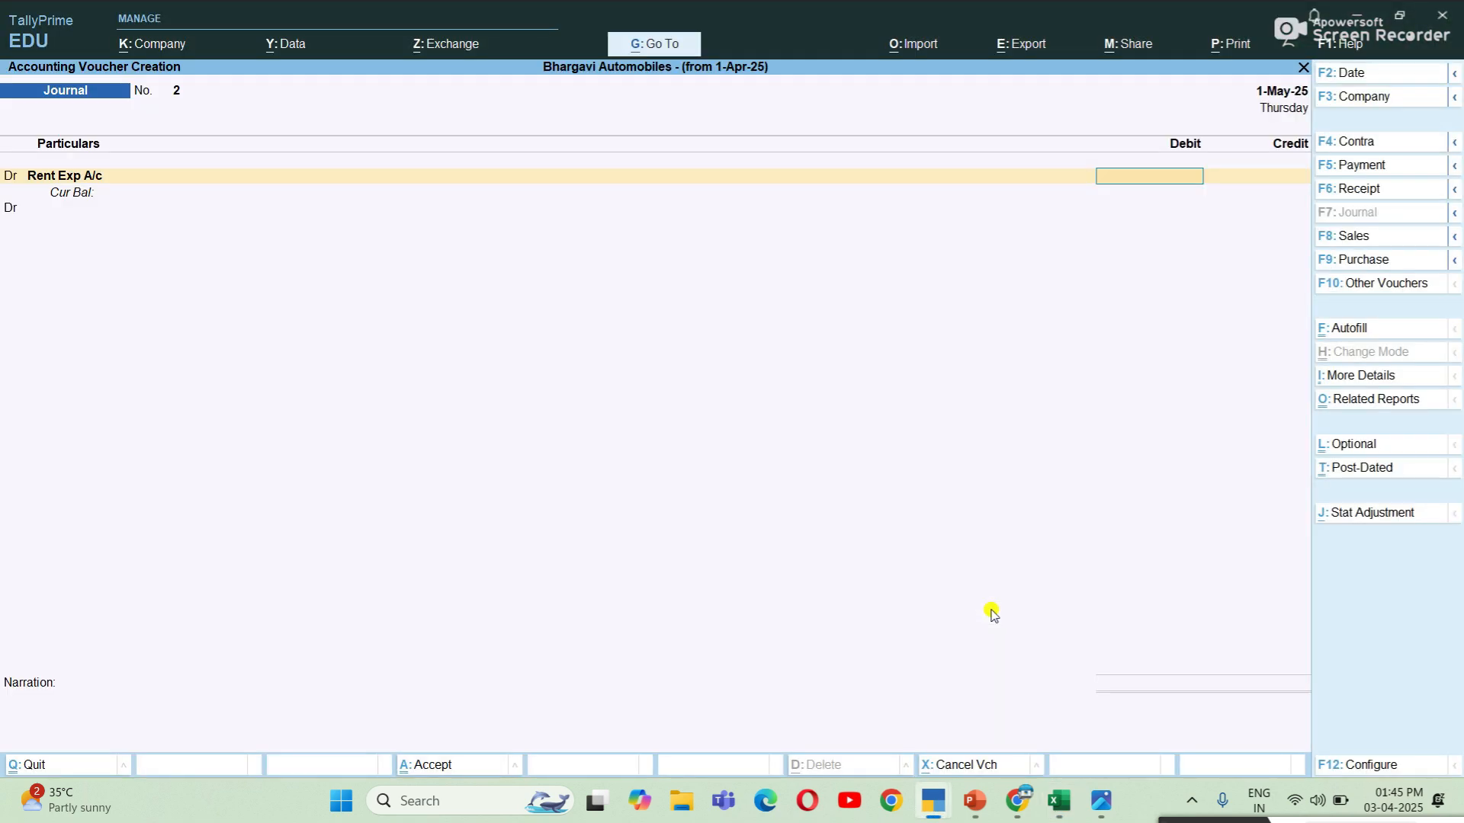
{"action": "type", "text": "20,000"}
{"action": "key", "text": "Return"}
Credit Prepaid Rent A/c with 20,000 and save the journal voucher without a narration.
{"action": "key", "text": "c"}
{"action": "key", "text": "Return"}
{"action": "type", "text": "Pre"}
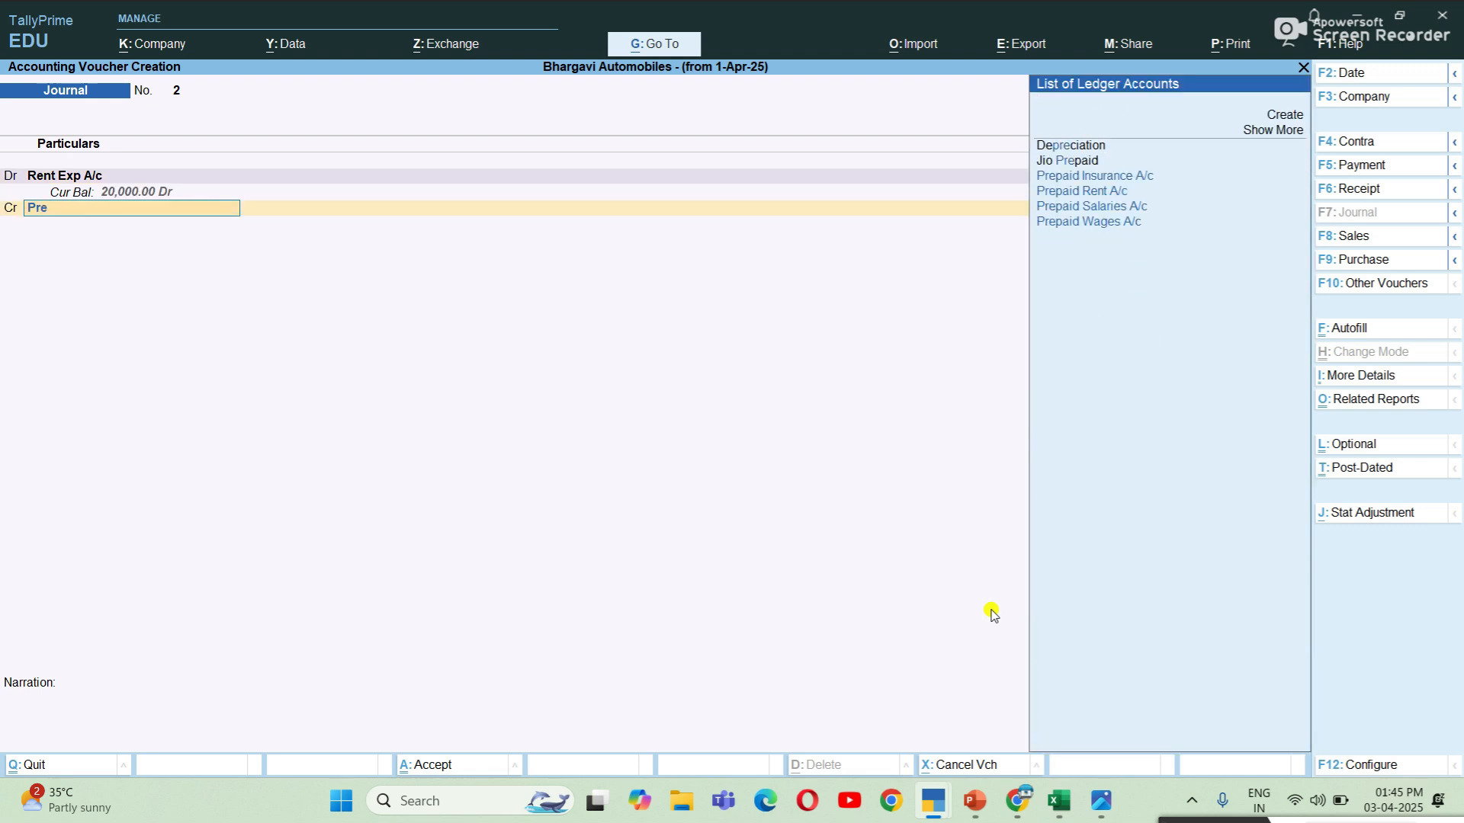
{"action": "key", "text": "Down"}
{"action": "key", "text": "Down"}
{"action": "key", "text": "Down"}
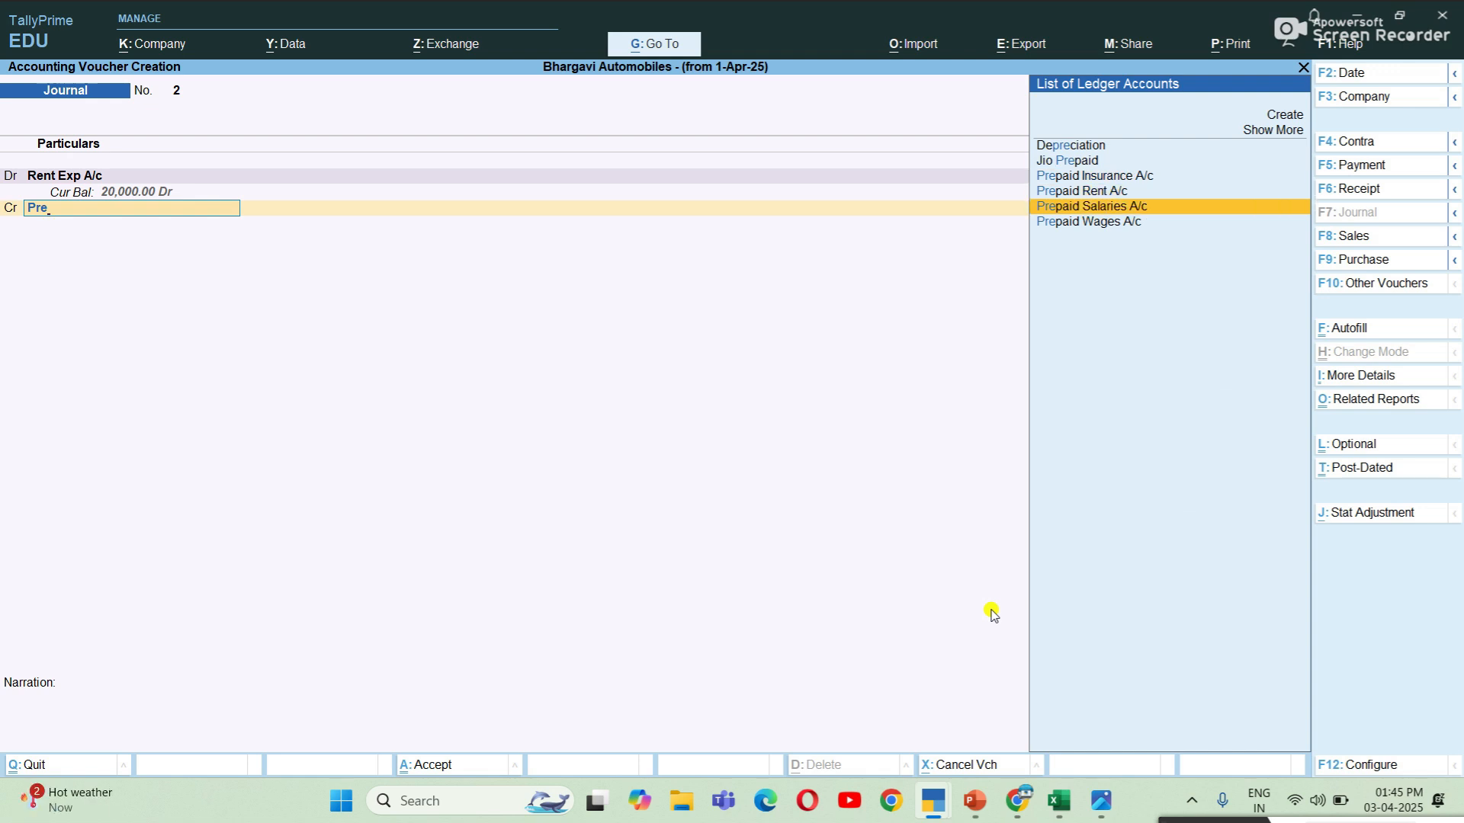
{"action": "key", "text": "Up"}
{"action": "key", "text": "Return"}
{"action": "key", "text": "Return"}
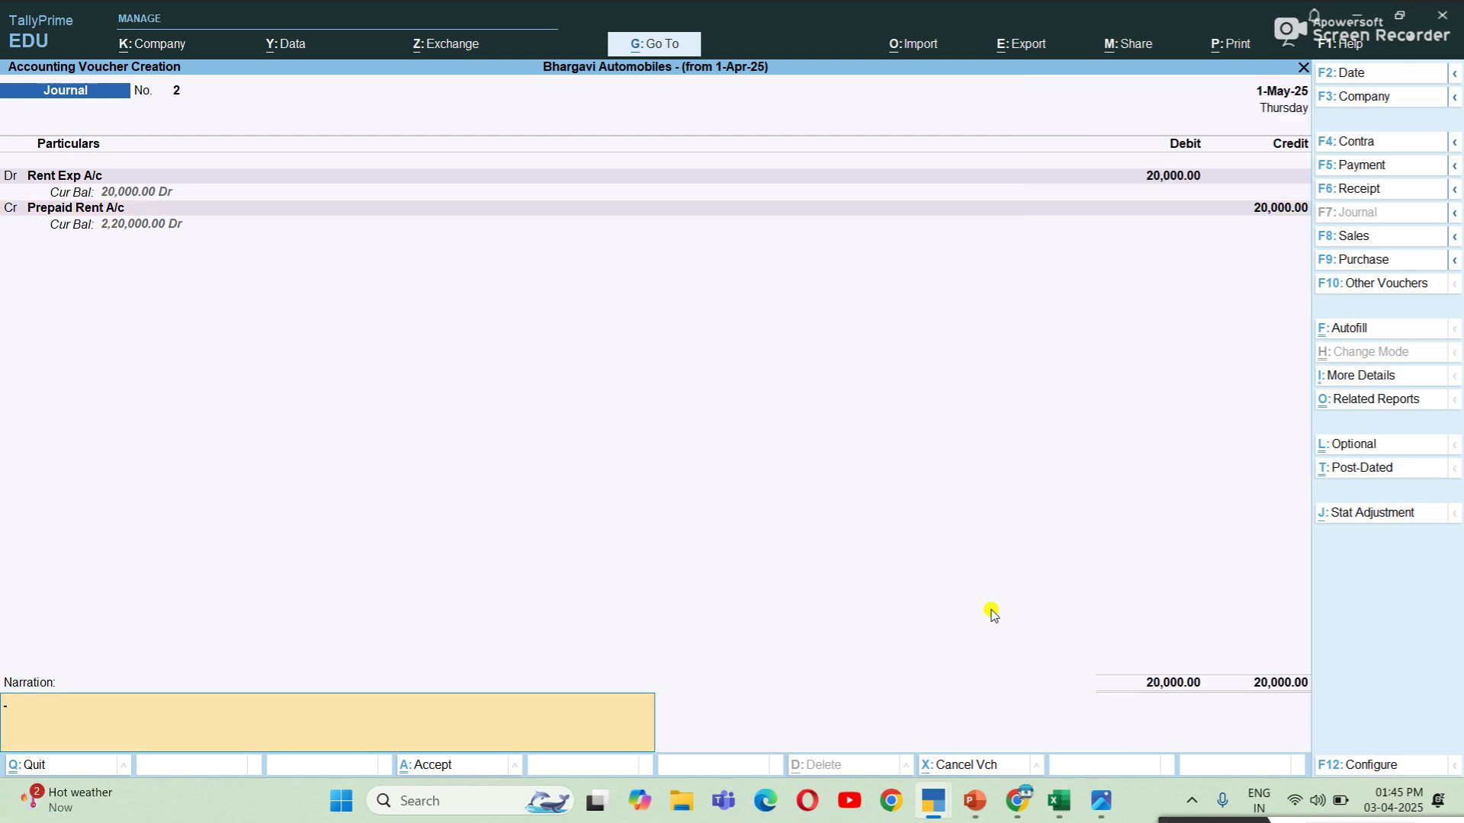
{"action": "key", "text": "Return"}
{"action": "key", "text": "Return"}
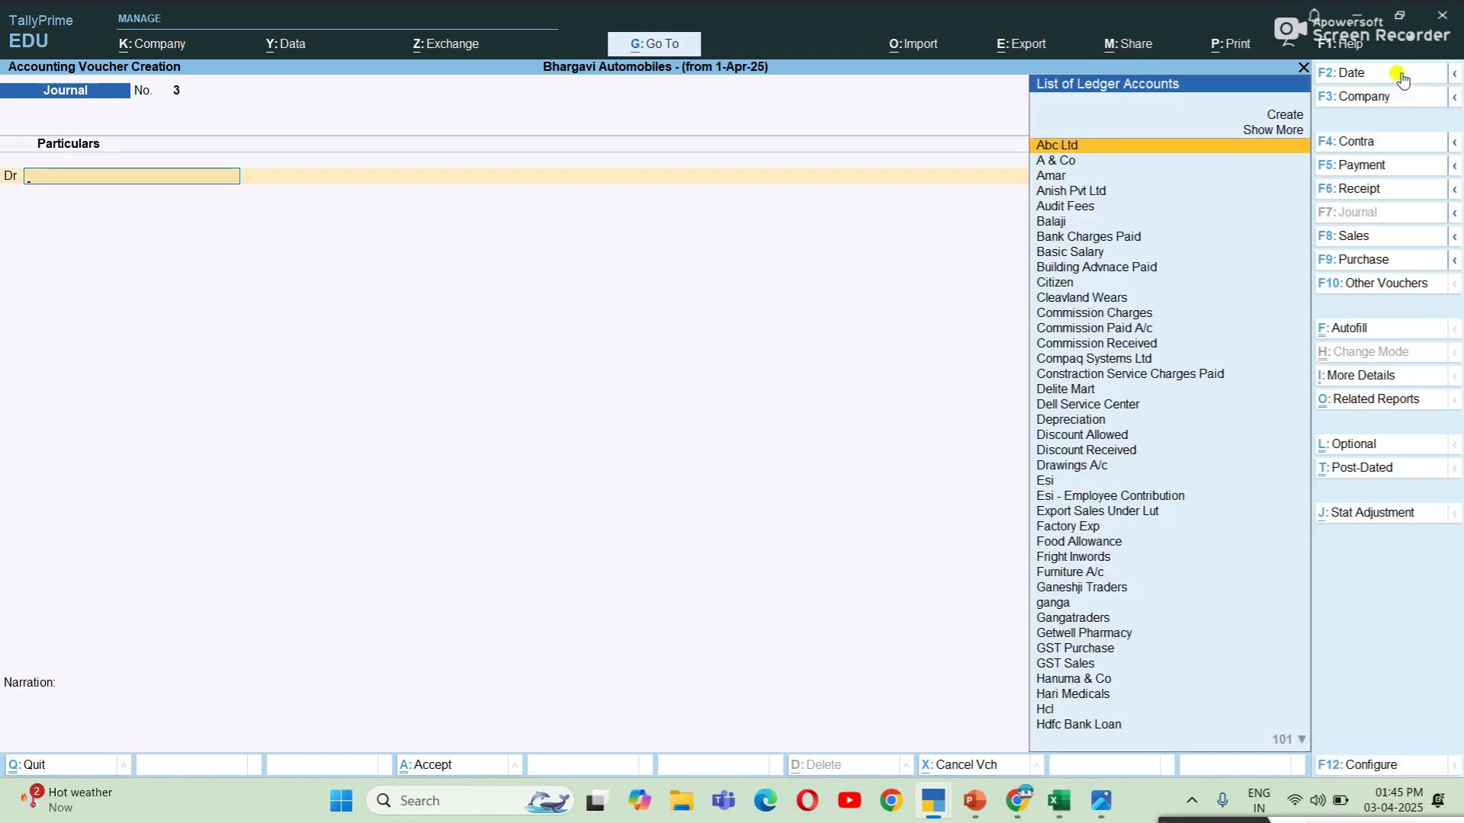
Set the date of the new journal voucher to 1-Jun-25.
{"action": "left_click", "coordinate": [1378, 74]}
{"action": "type", "text": "1-"}
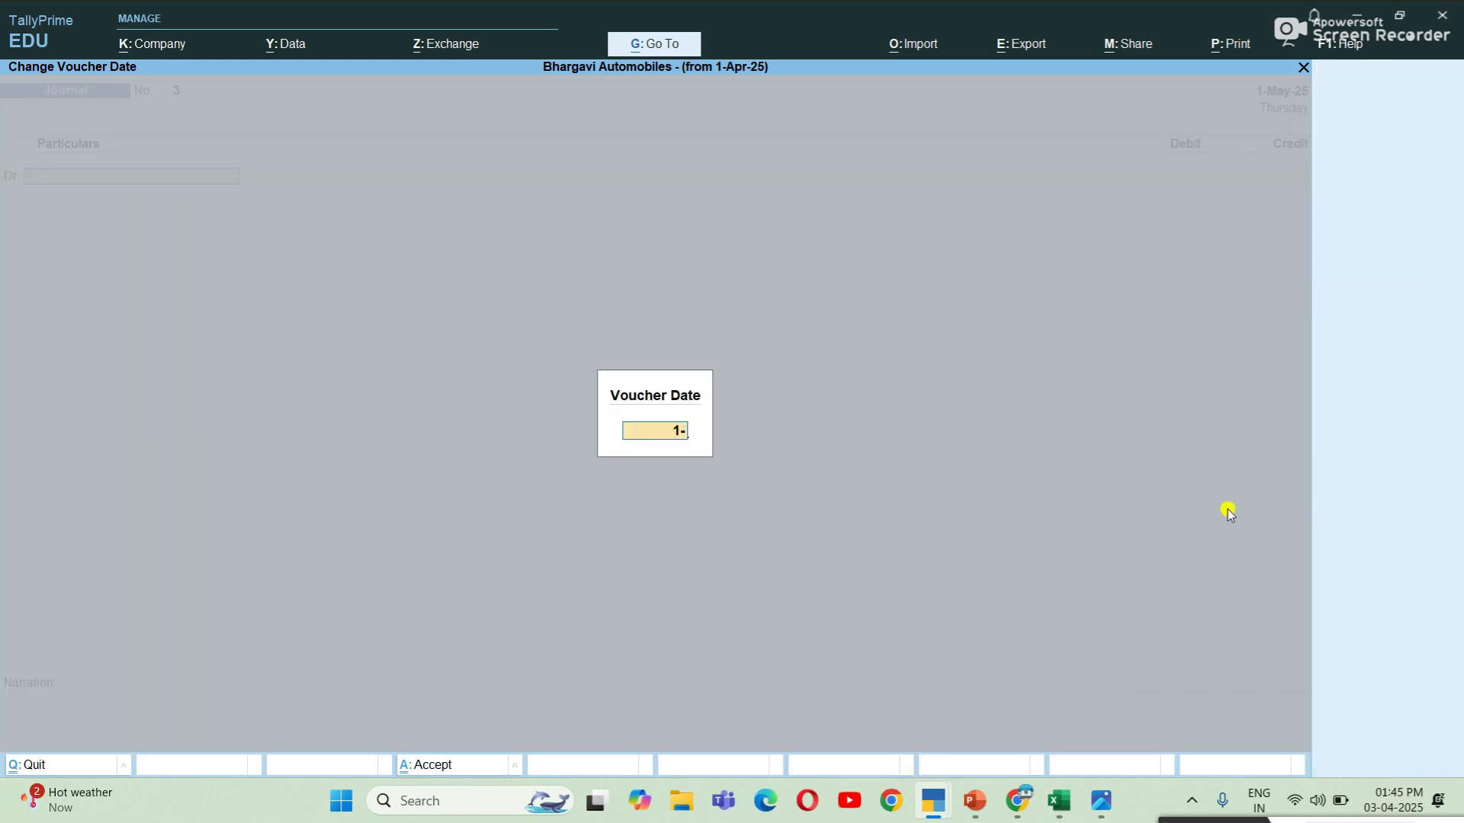
{"action": "type", "text": "6"}
{"action": "key", "text": "Return"}
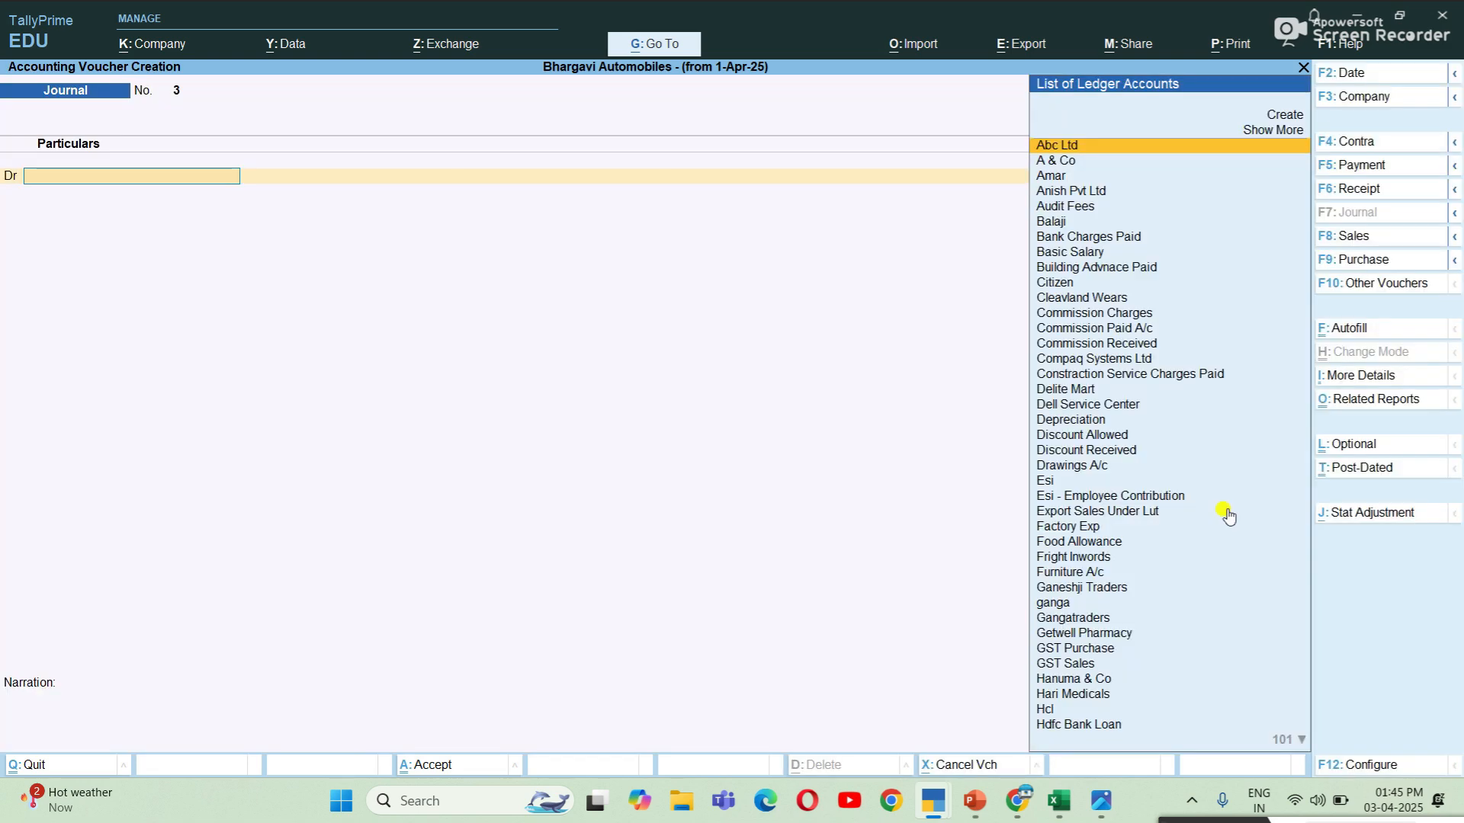
Debit Rent Exp A/c and credit Prepaid Rent A/c with 20,000 and save the June journal voucher.
{"action": "type", "text": "Re"}
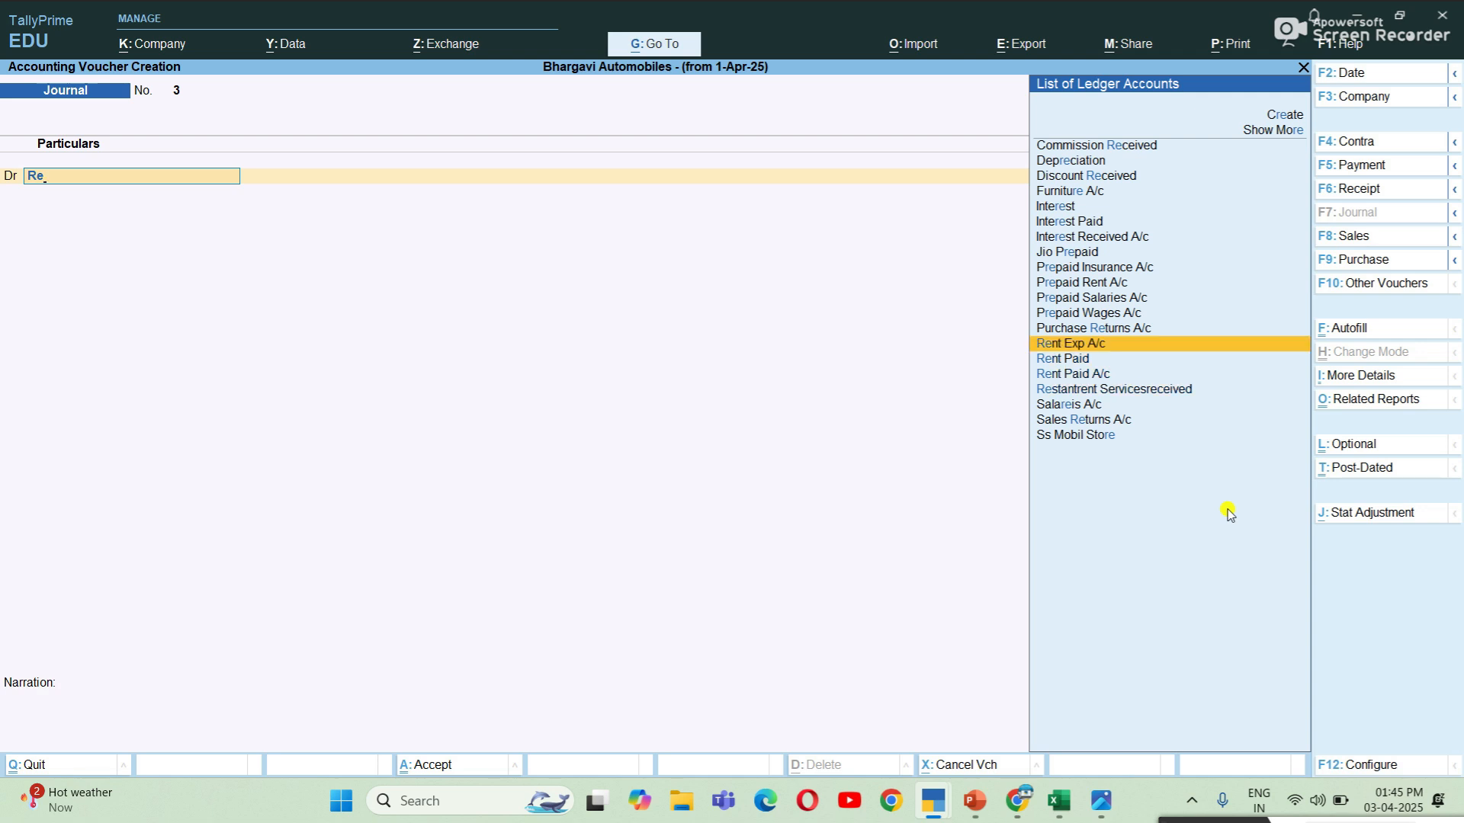
{"action": "key", "text": "Return"}
{"action": "type", "text": "20000"}
{"action": "key", "text": "Return"}
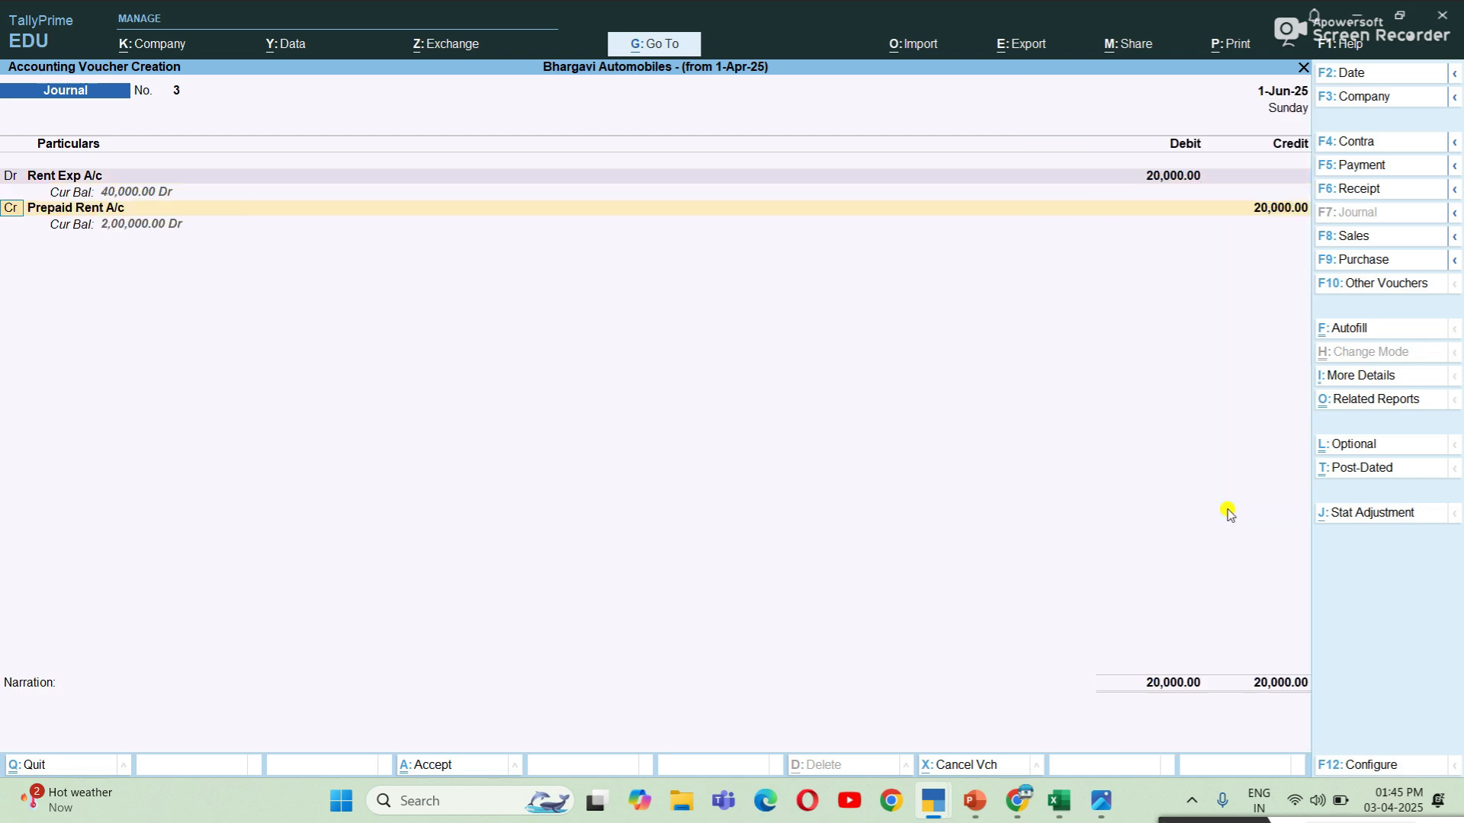
{"action": "key", "text": "Return"}
{"action": "key", "text": "Return"}
{"action": "key", "text": "alt+Tab"}
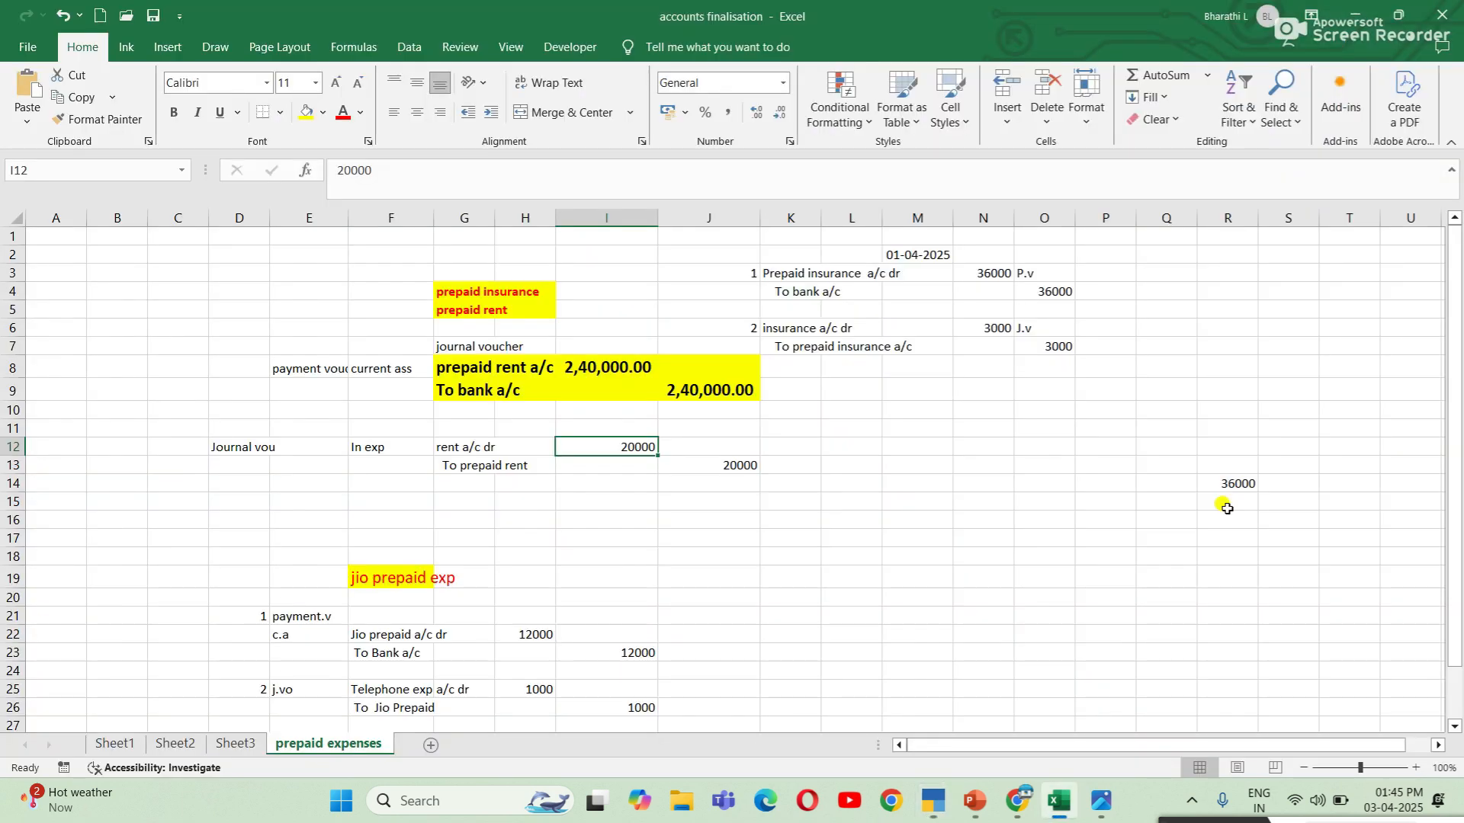
{"action": "key", "text": "alt+Tab"}
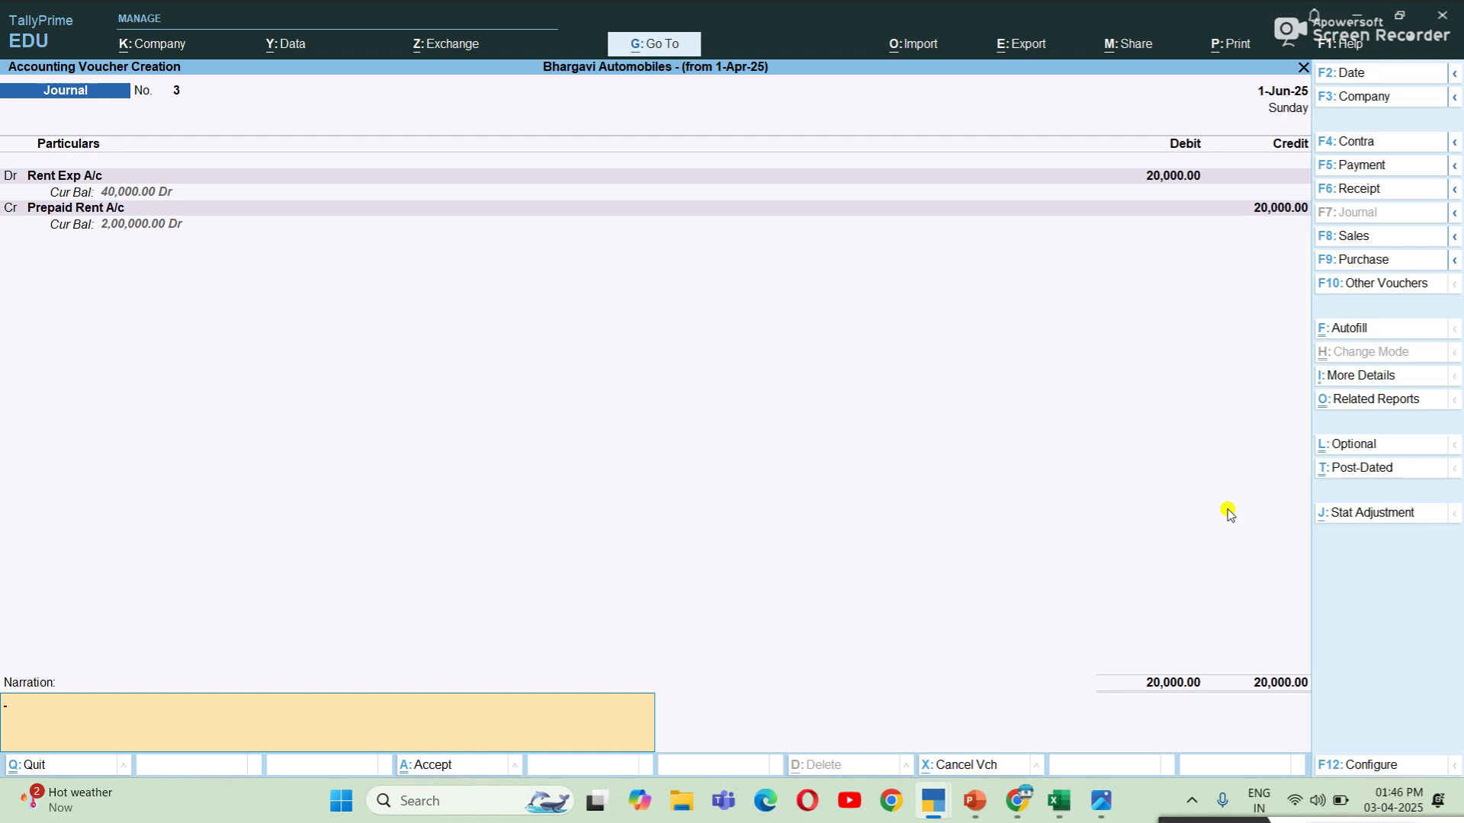
{"action": "key", "text": "Return"}
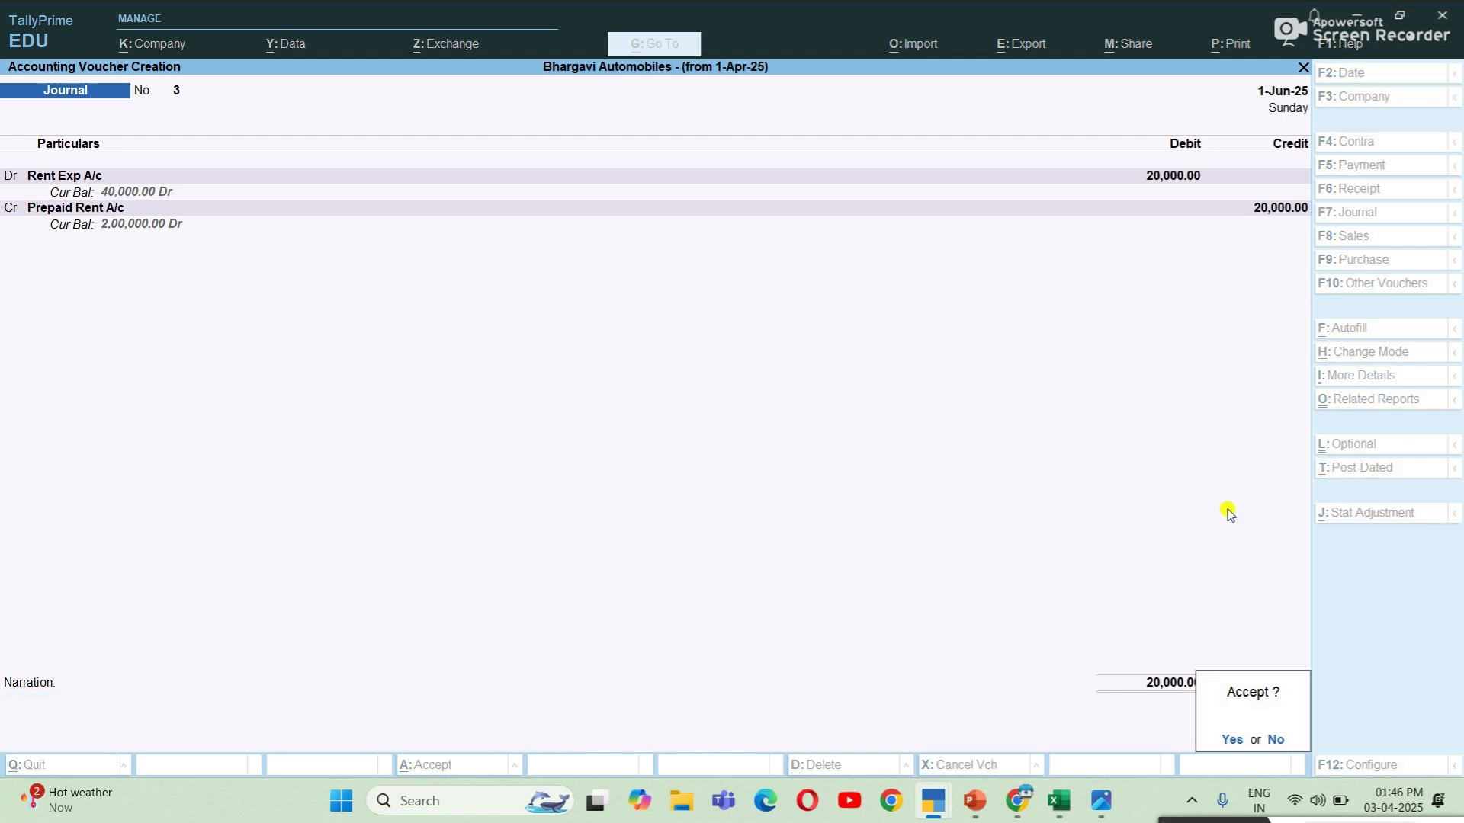
{"action": "key", "text": "Return"}
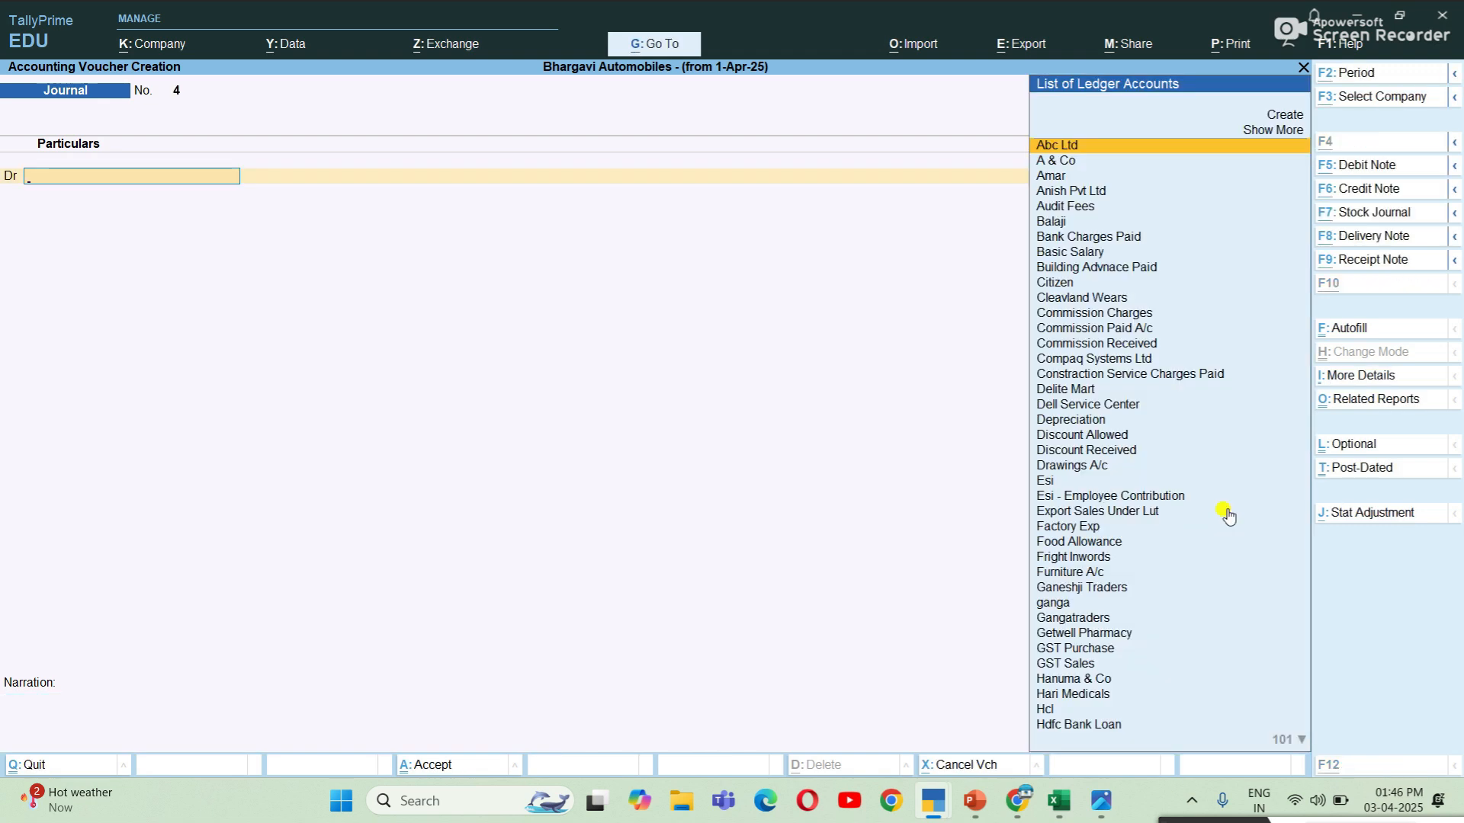
Review the Jio prepaid example in Excel and start a TallyPrime payment voucher from Icici Bank with Jio Prepaid as the particulars ledger.
{"action": "key", "text": "alt+Tab"}
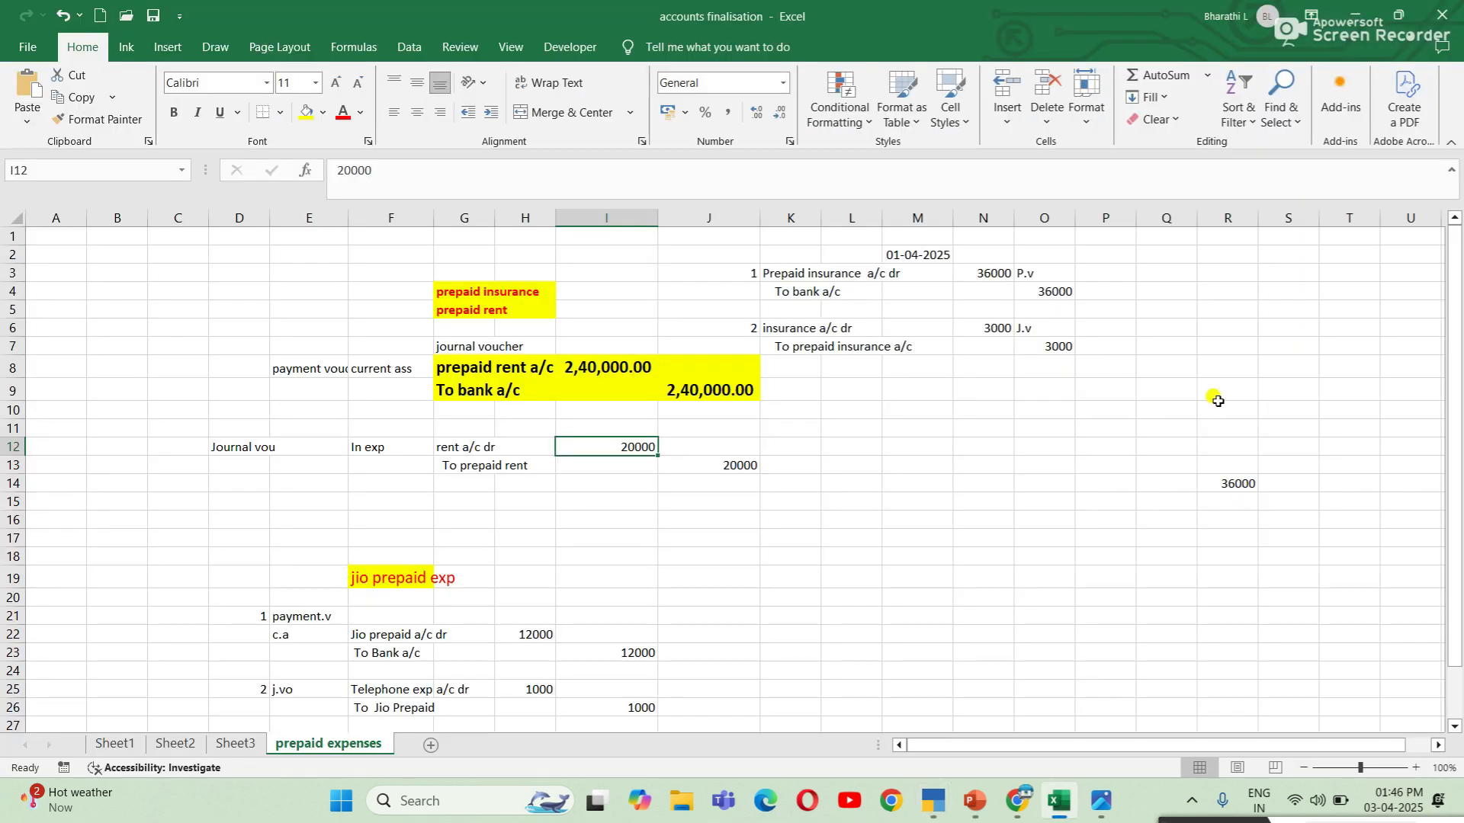
{"action": "scroll", "coordinate": [1125, 417], "scroll_direction": "down", "scroll_amount": 2}
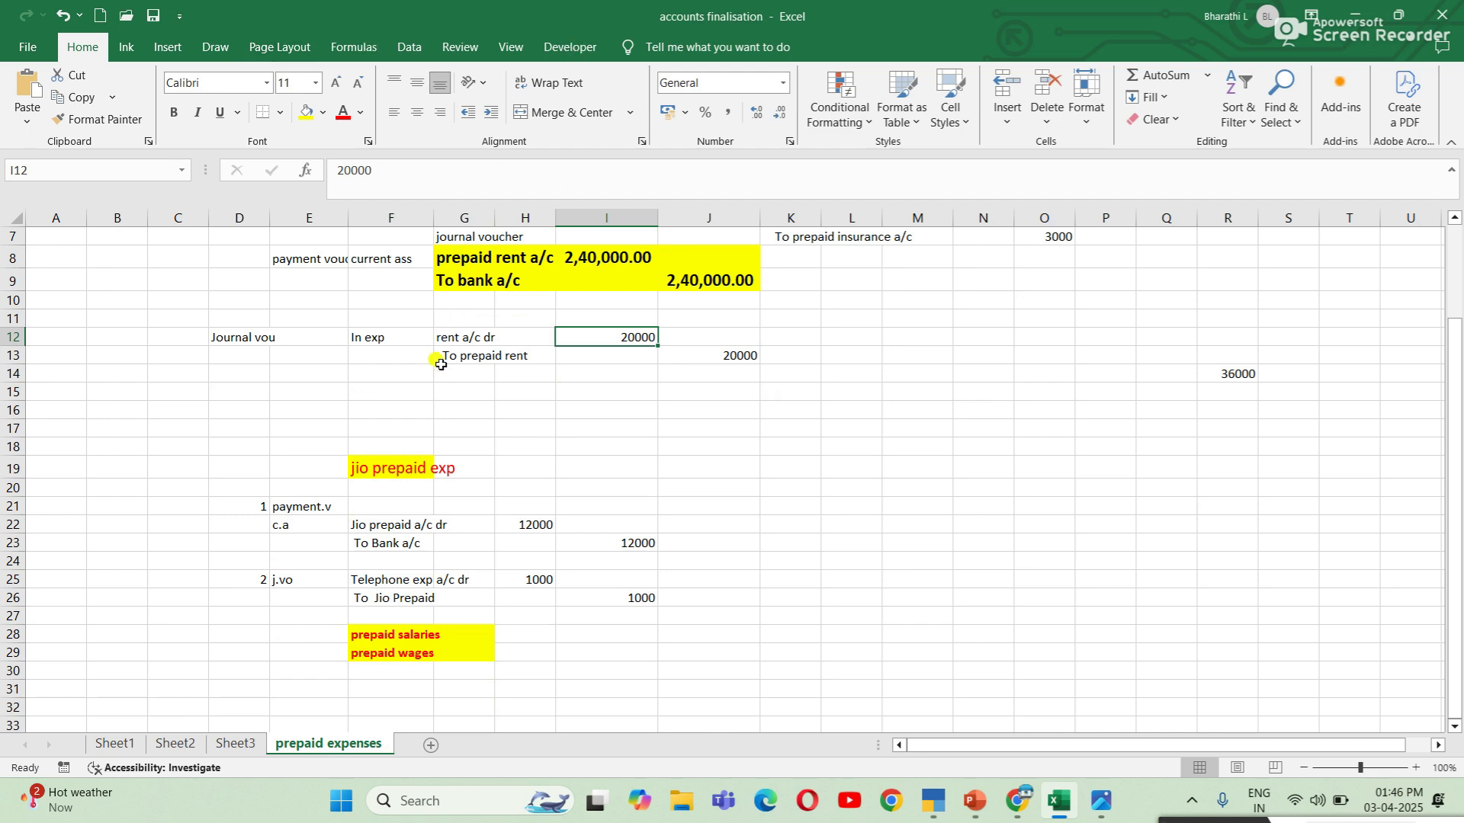
{"action": "scroll", "coordinate": [424, 393], "scroll_direction": "down", "scroll_amount": 1}
{"action": "key", "text": "alt+Tab"}
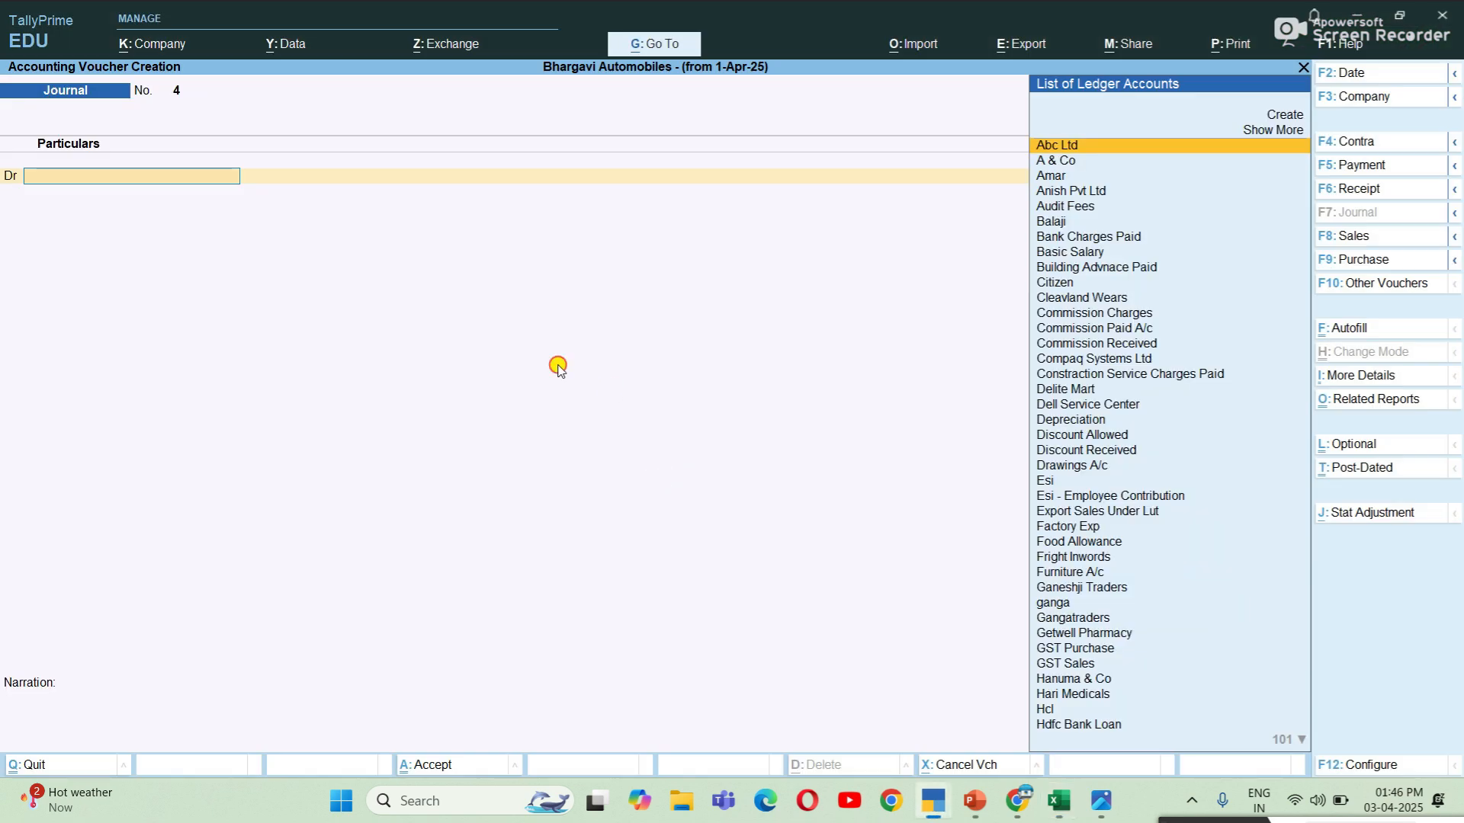
{"action": "left_click", "coordinate": [1384, 165]}
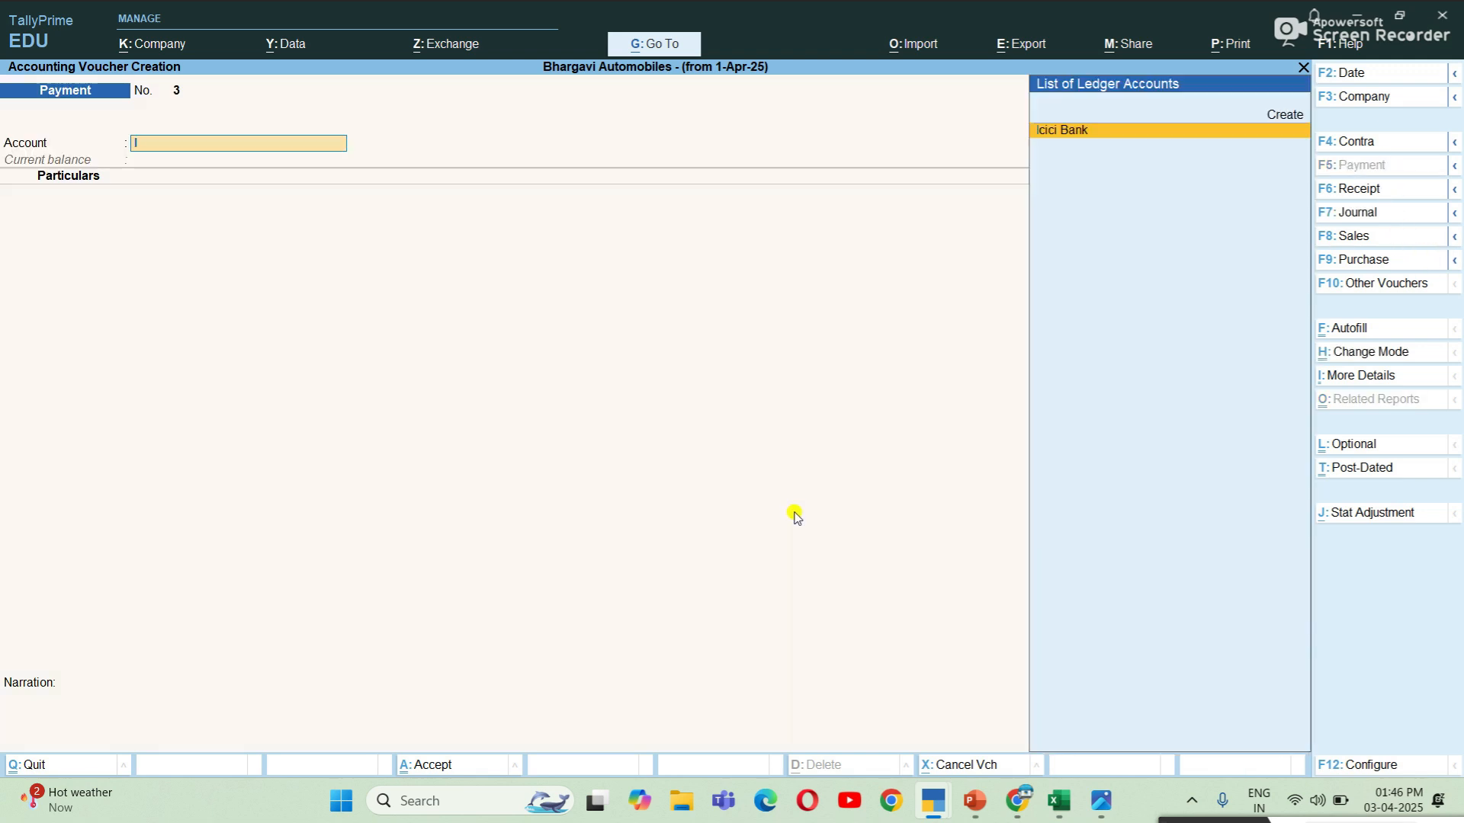
{"action": "key", "text": "Return"}
{"action": "type", "text": "Jio"}
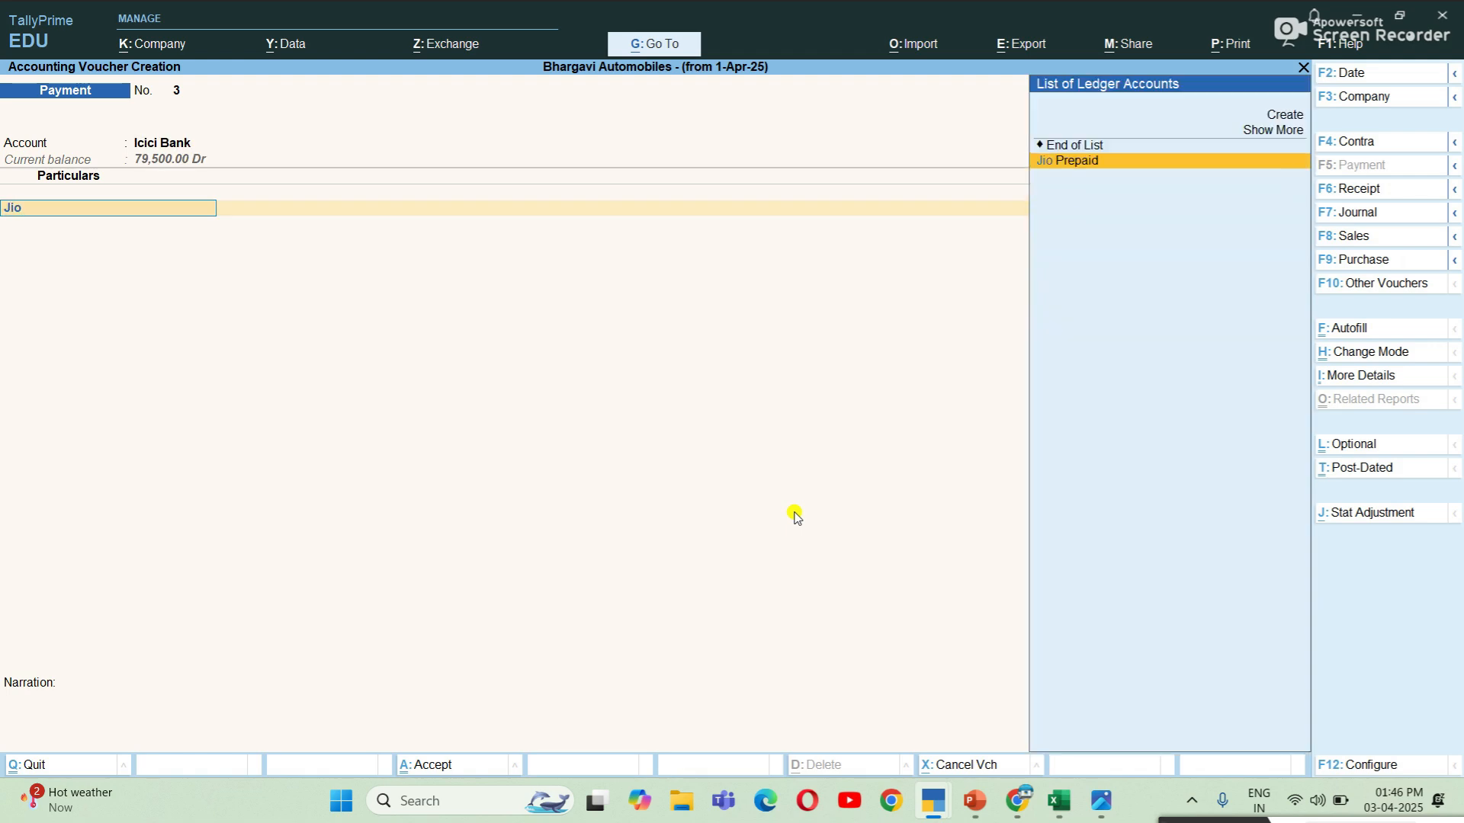
{"action": "key", "text": "Return"}
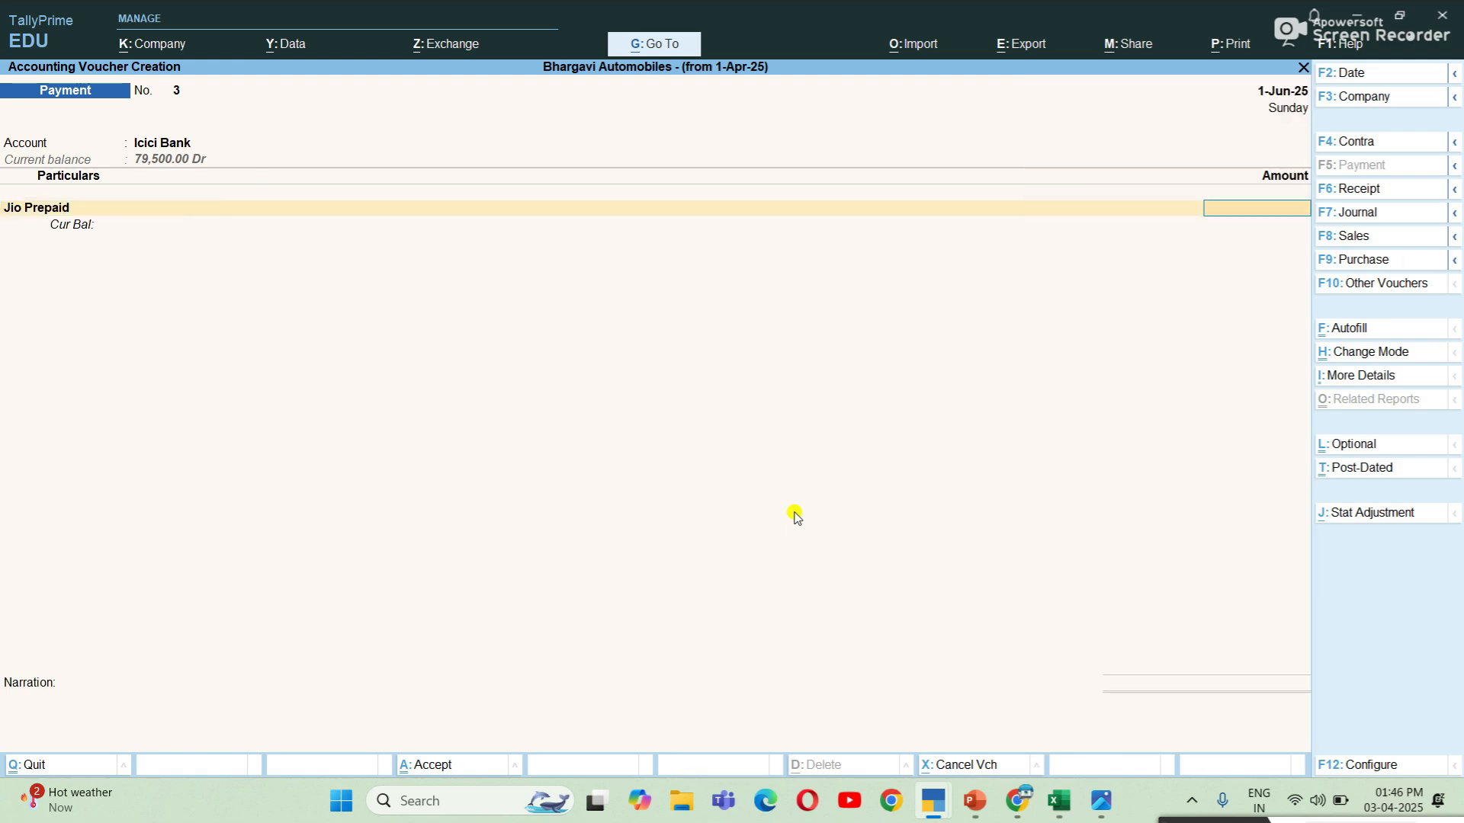
Check the Jio prepaid amount in Excel and enter 12,000 for Jio Prepaid in the TallyPrime payment voucher.
{"action": "key", "text": "alt+Tab"}
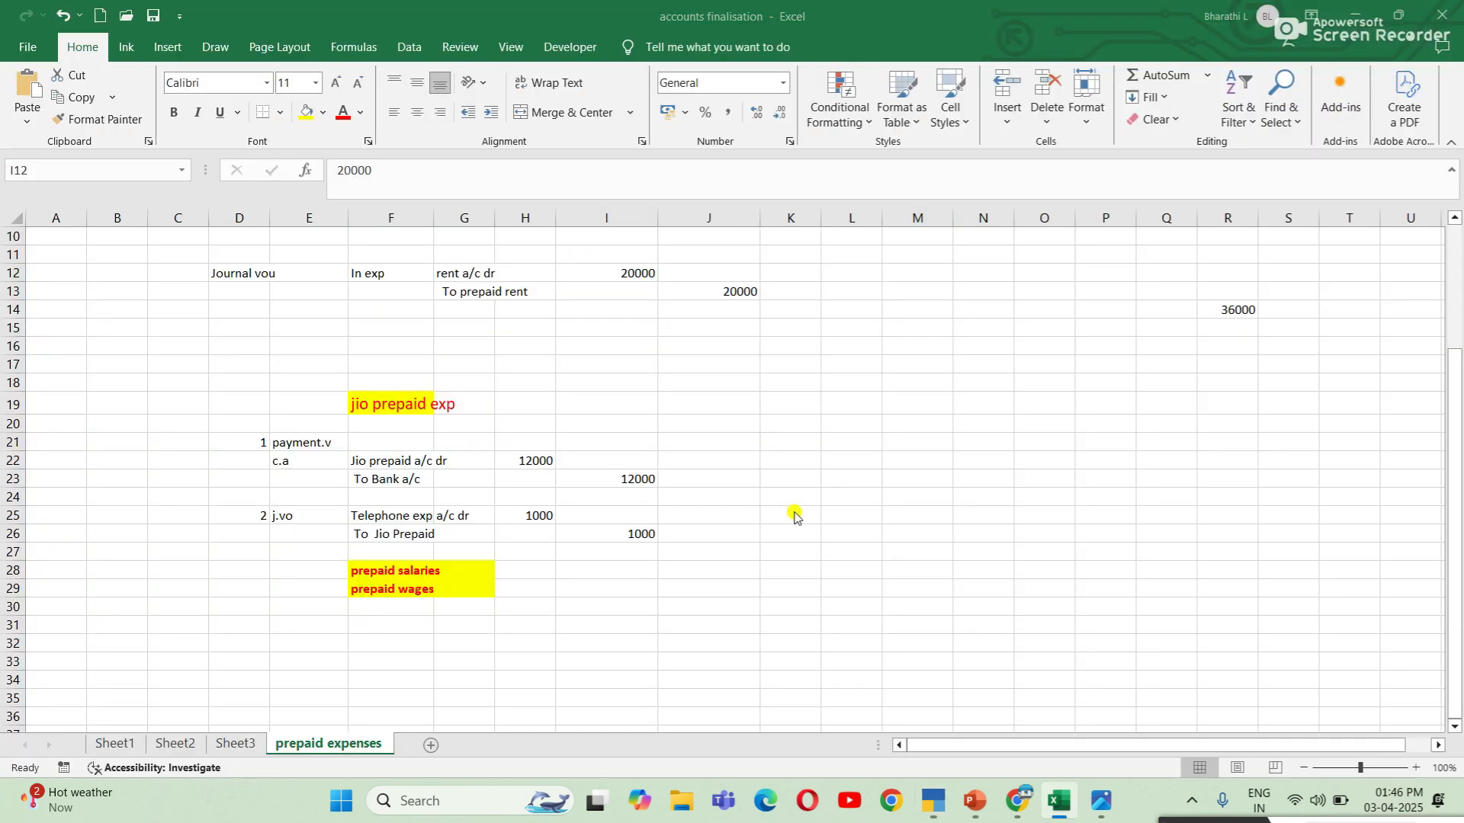
{"action": "key", "text": "alt+Tab"}
{"action": "type", "text": "12,000"}
{"action": "key", "text": "Return"}
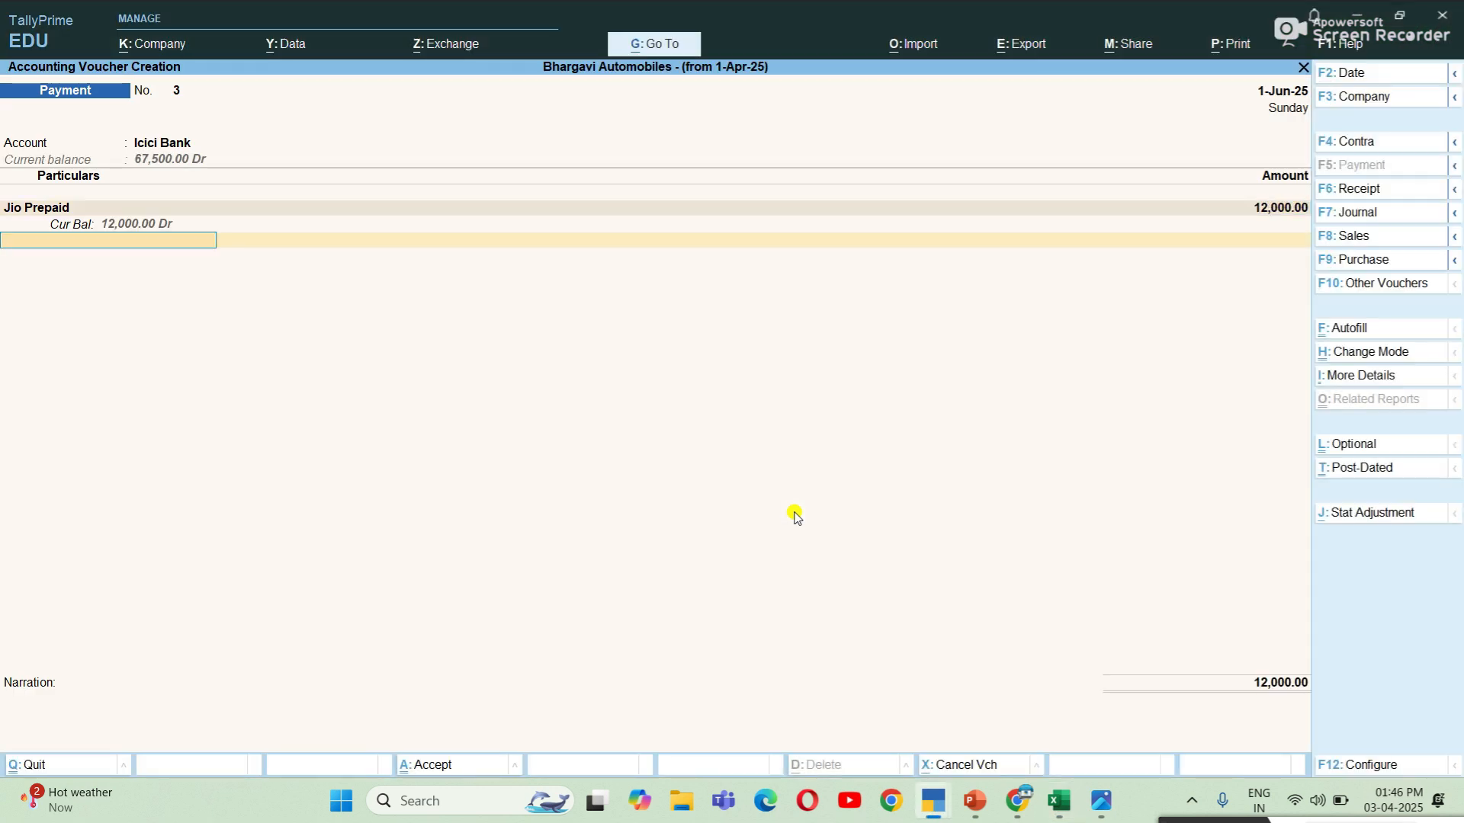
Accept the remaining defaults without a narration and save the Jio Prepaid payment voucher.
{"action": "key", "text": "Return"}
{"action": "key", "text": "Return"}
{"action": "key", "text": "Return"}
{"action": "key", "text": "Return"}
{"action": "key", "text": "Return"}
{"action": "key", "text": "Return"}
{"action": "key", "text": "Return"}
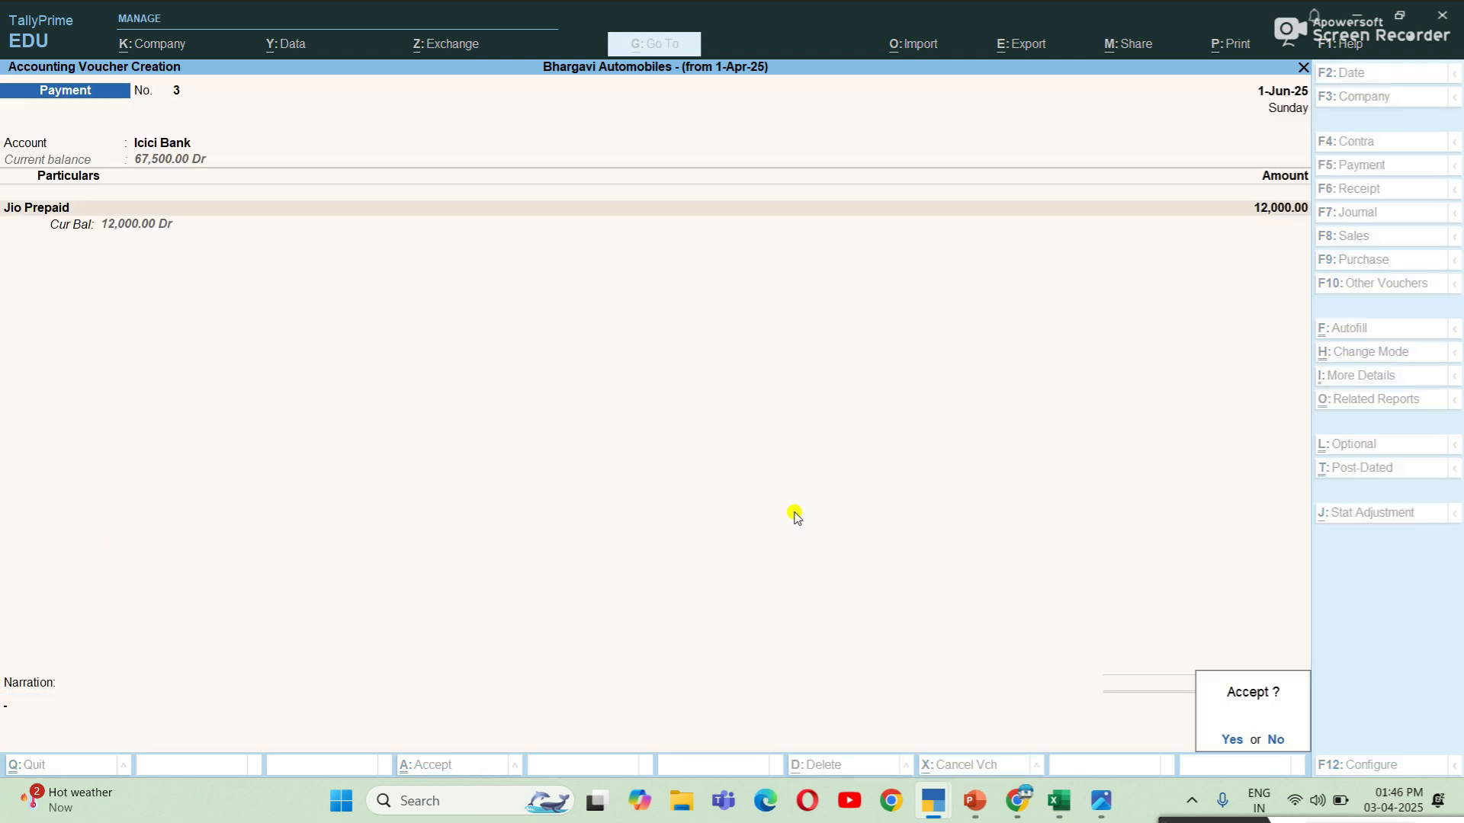
{"action": "key", "text": "Return"}
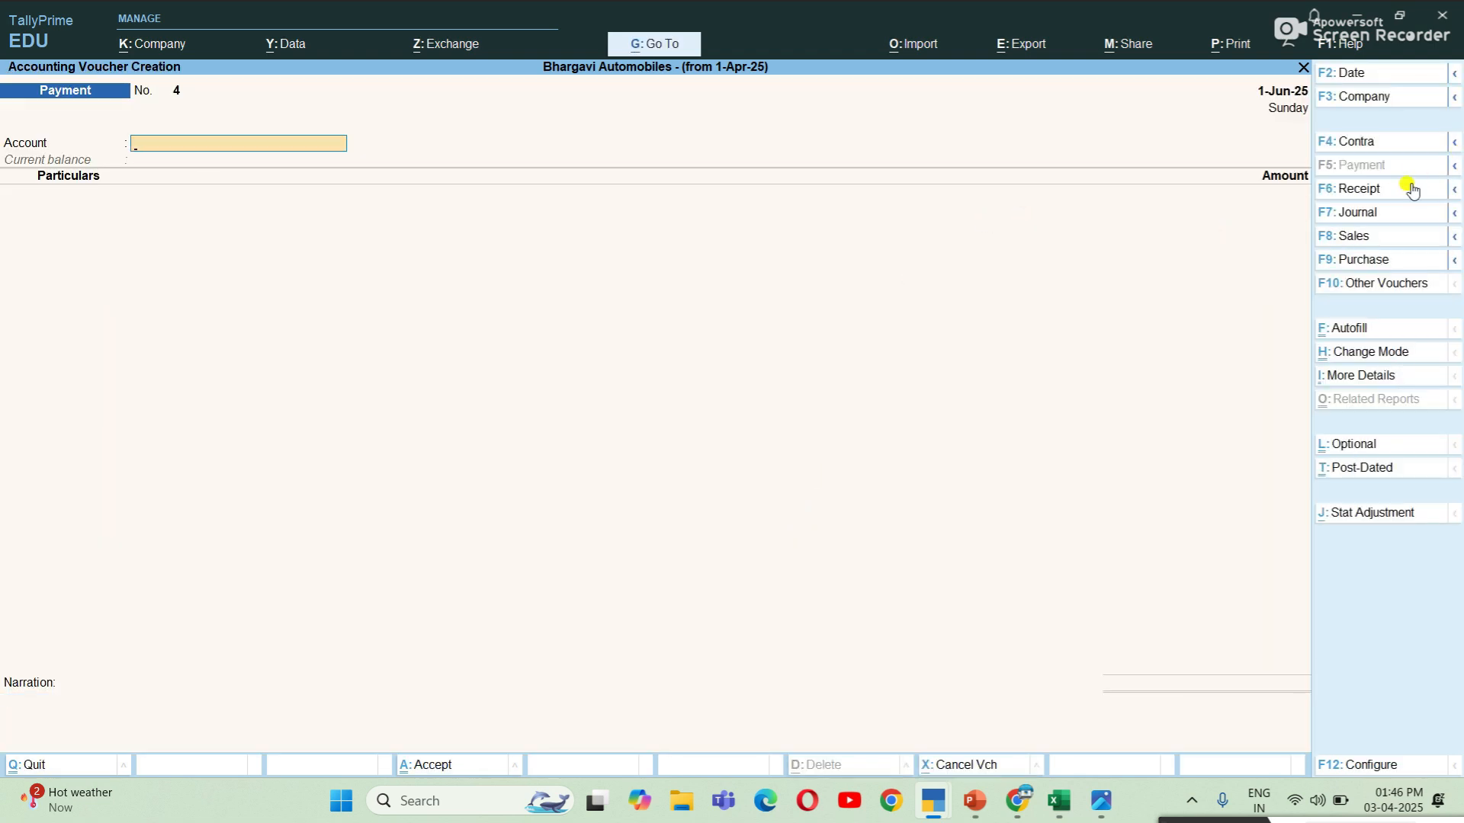
Start a journal voucher for the monthly telephone expense and set its date to 1-May-25.
{"action": "left_click", "coordinate": [1381, 218]}
{"action": "key", "text": "F2"}
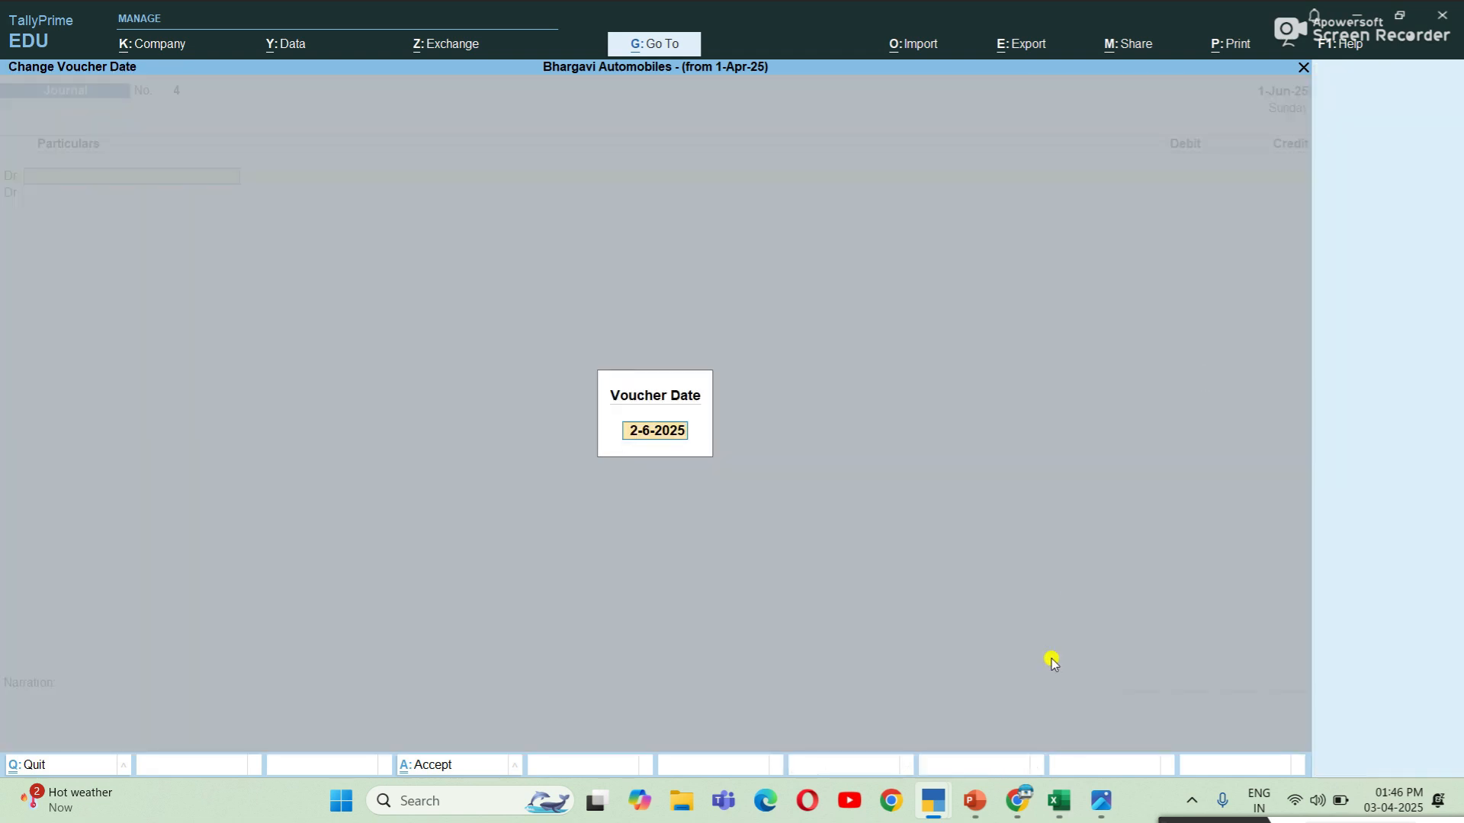
{"action": "type", "text": "1-6"}
{"action": "key", "text": "Return"}
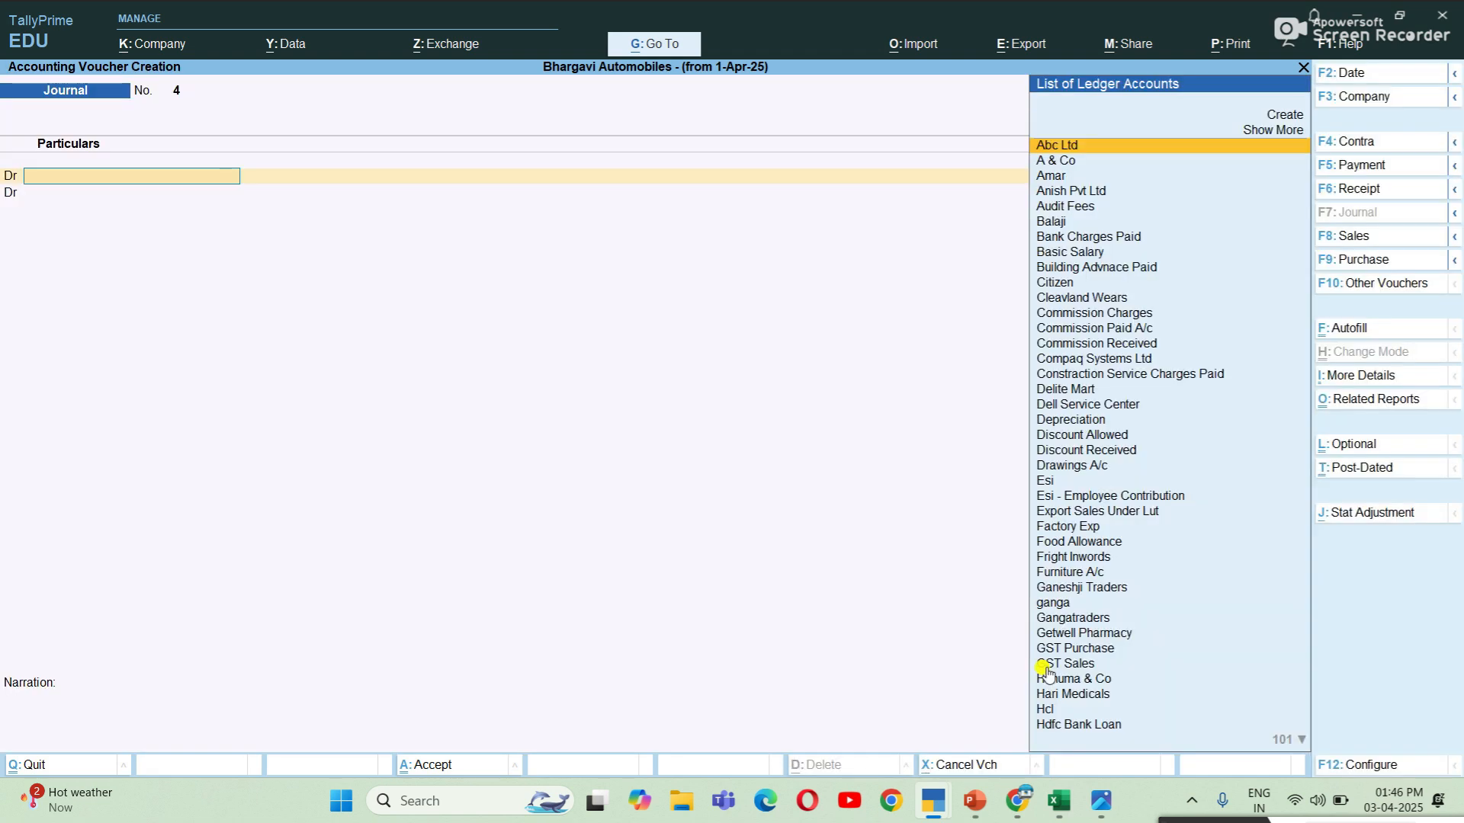
Check the telephone expense entry in Excel and enter a debit of 1000 for Telephone Exp in the TallyPrime journal voucher.
{"action": "key", "text": "alt+Tab"}
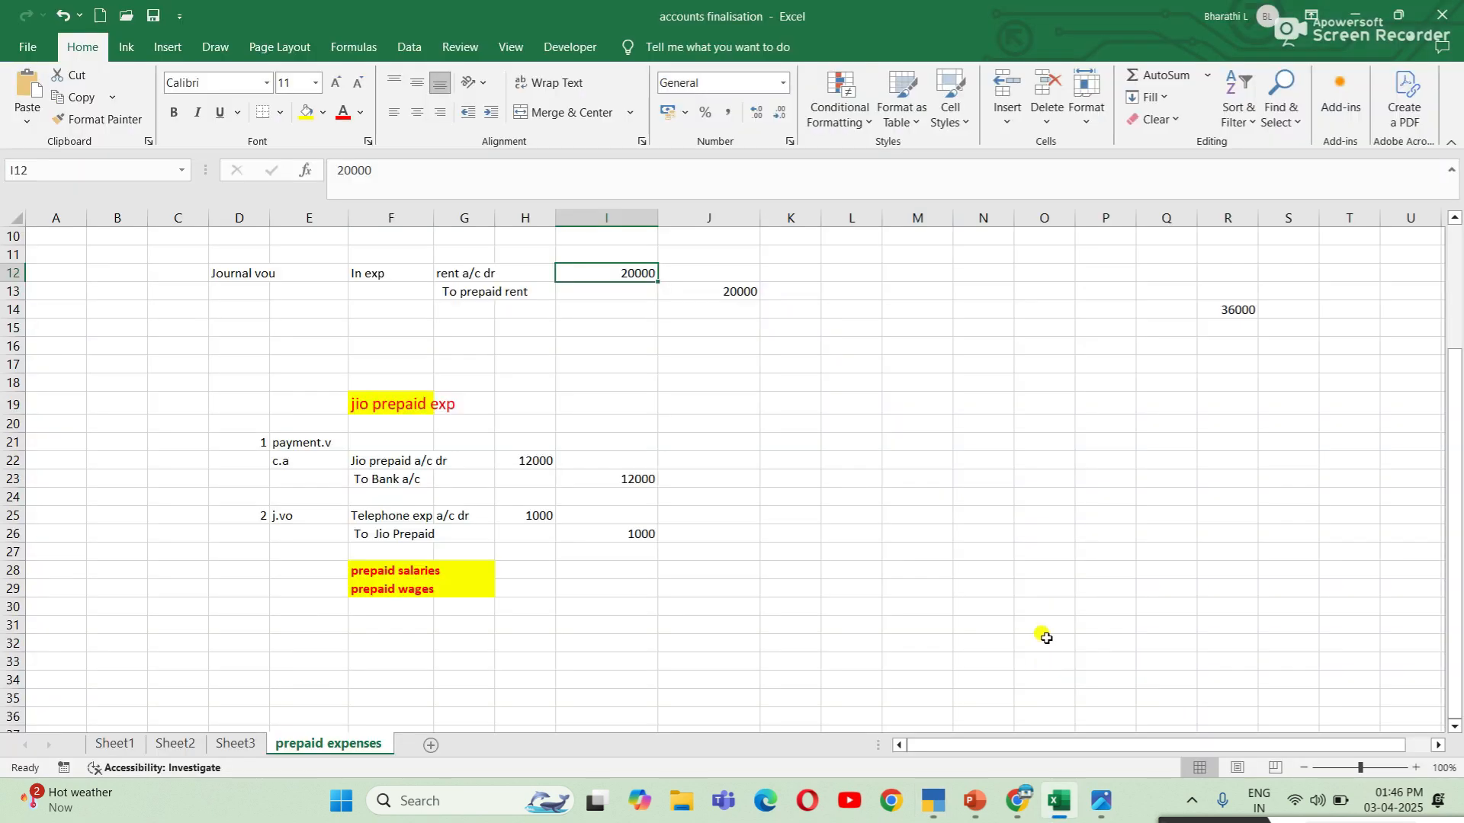
{"action": "key", "text": "alt+Tab"}
{"action": "type", "text": "Te"}
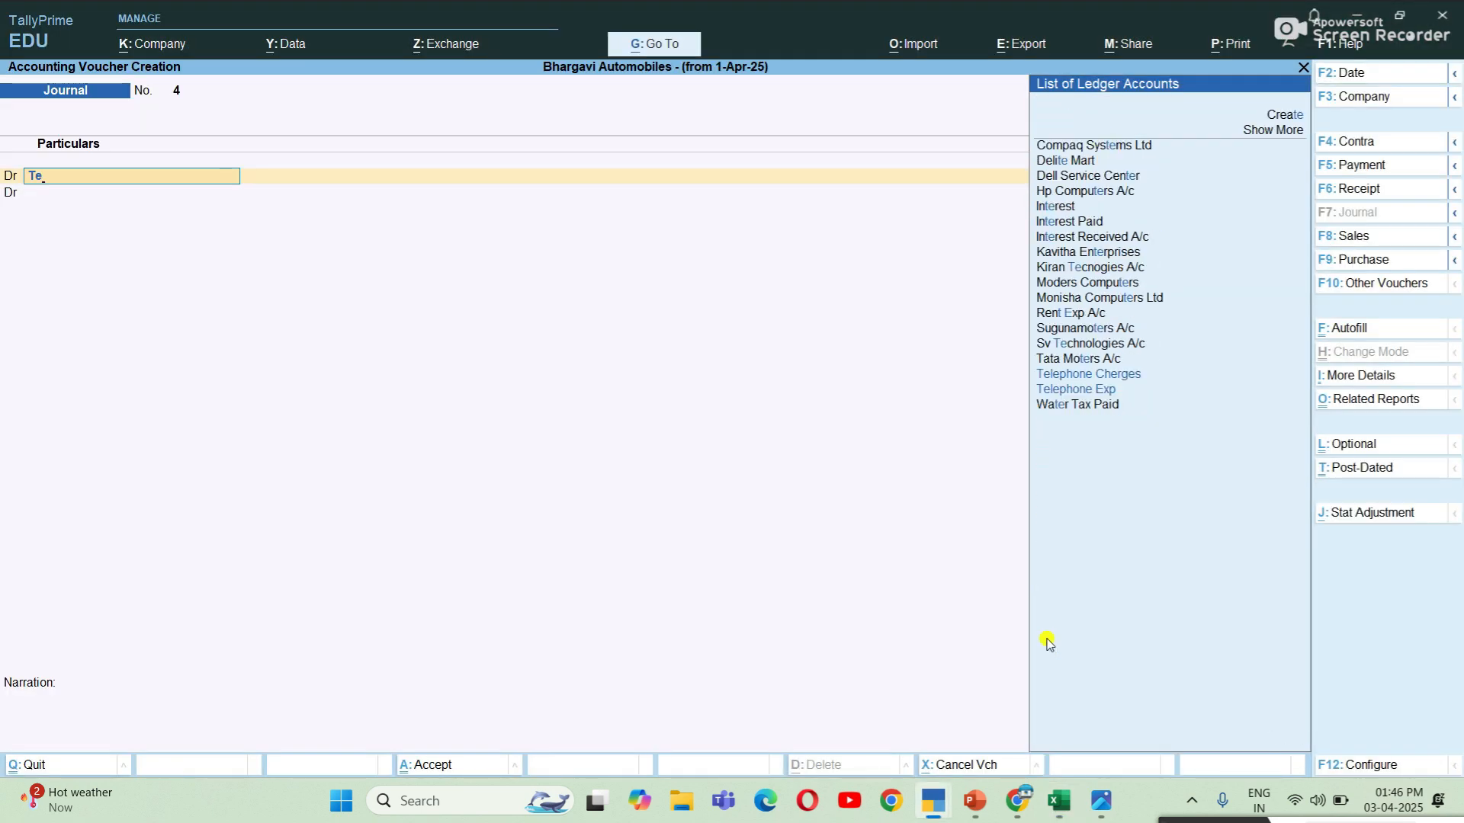
{"action": "key", "text": "Down"}
{"action": "key", "text": "Up"}
{"action": "key", "text": "Down"}
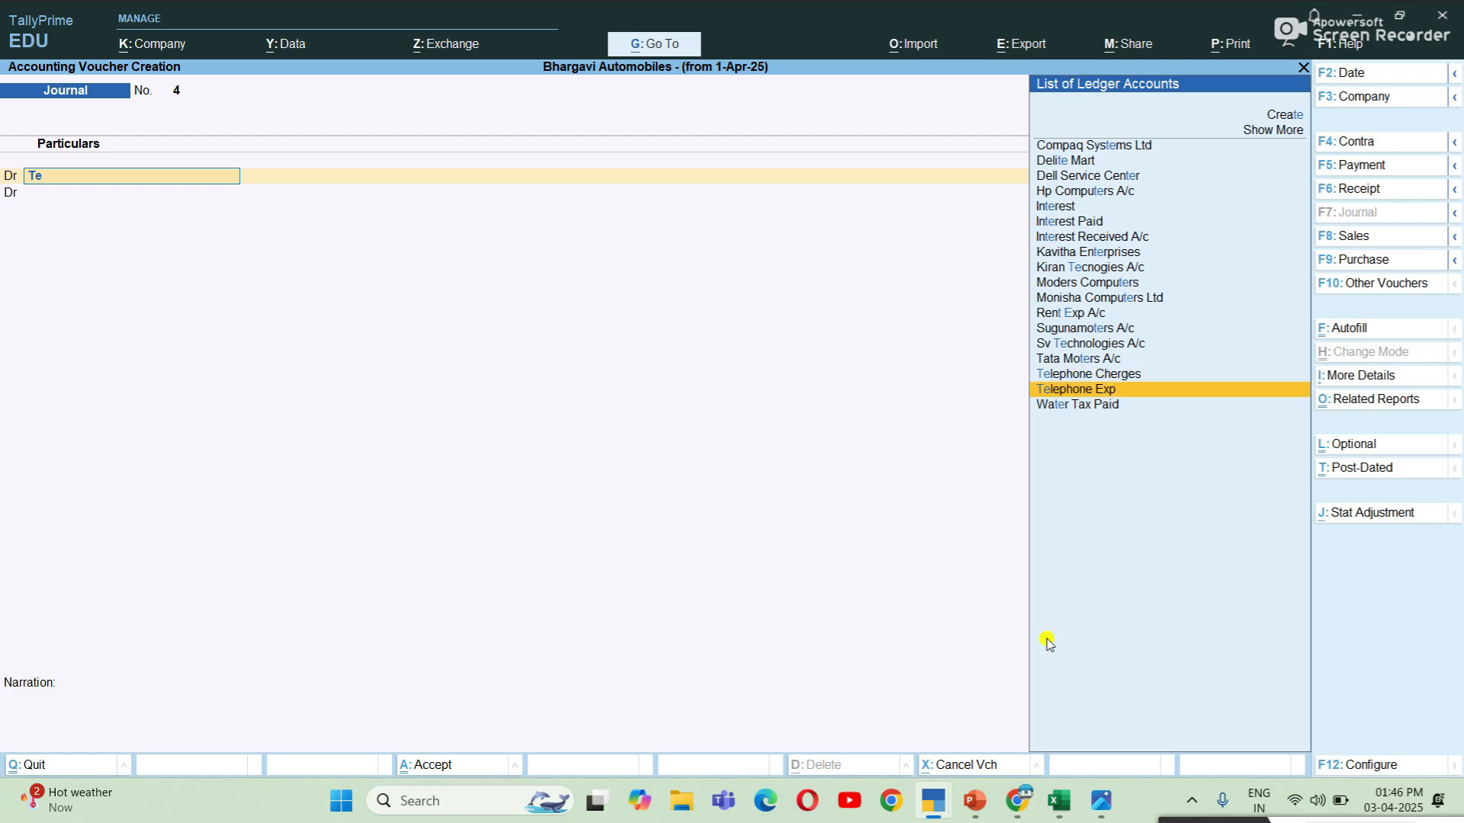
{"action": "key", "text": "Return"}
{"action": "type", "text": "1"}
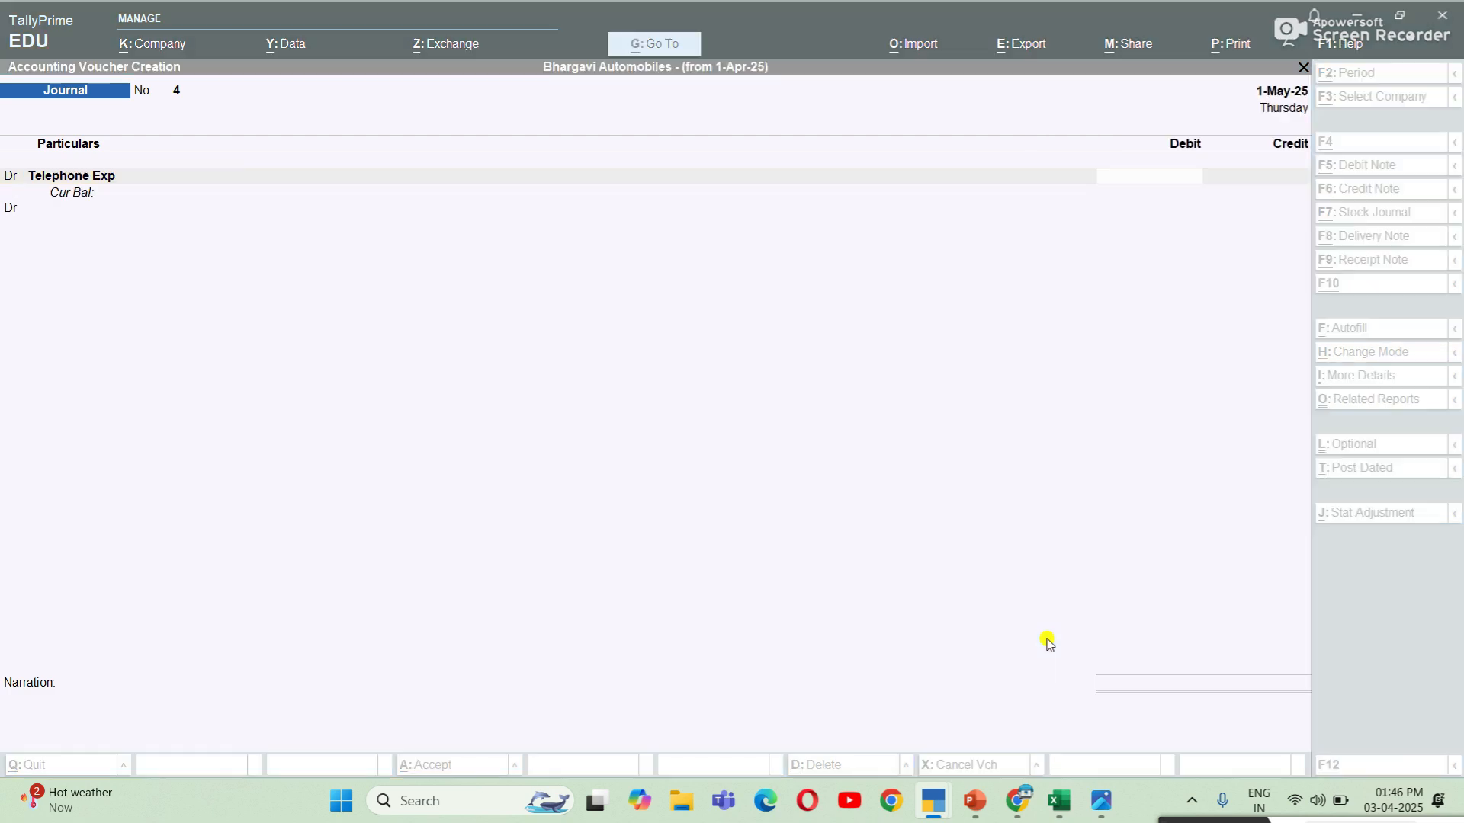
{"action": "key", "text": "alt+Tab"}
{"action": "key", "text": "alt+Tab"}
{"action": "type", "text": "000"}
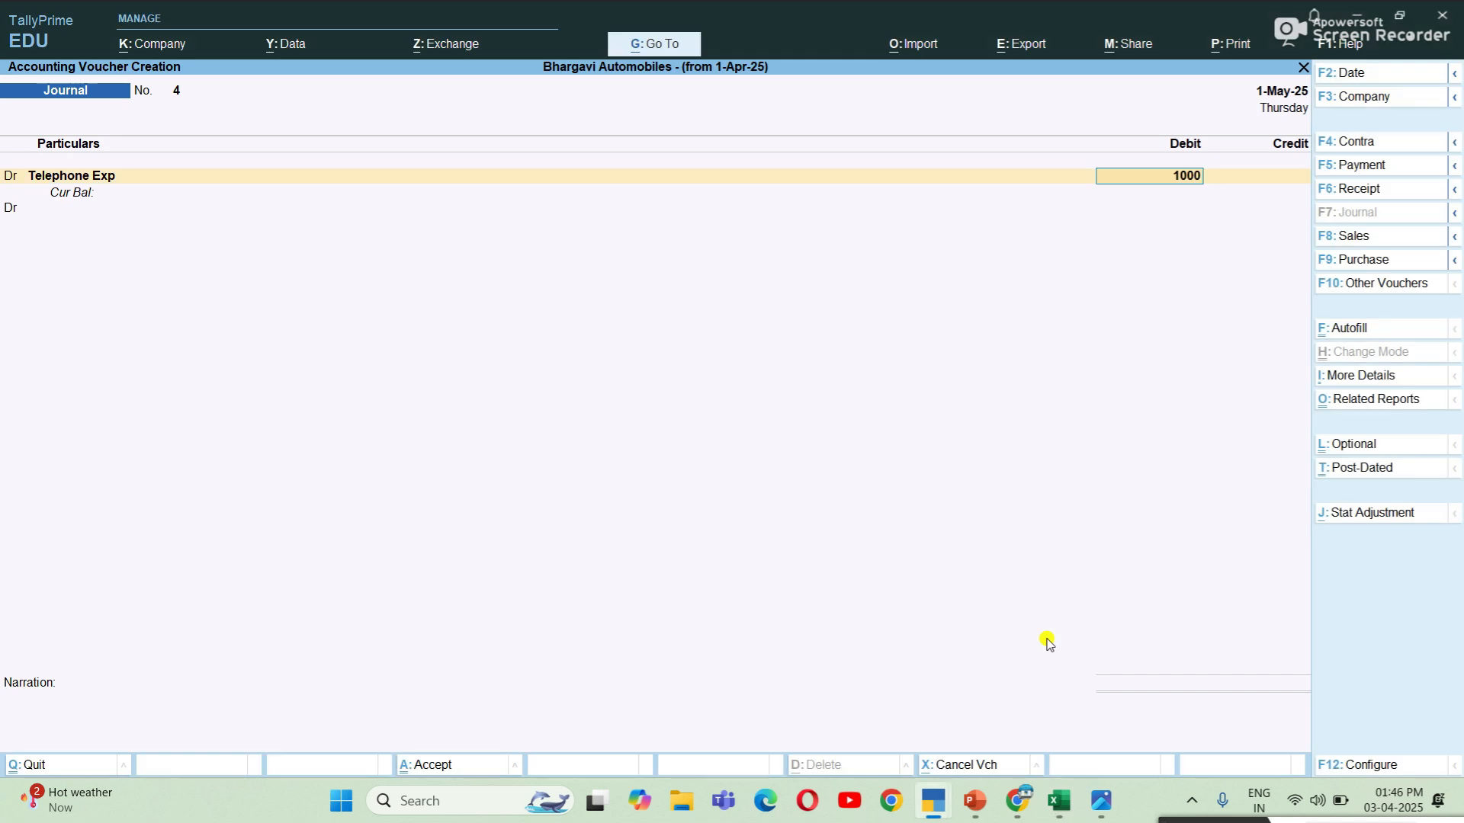
Allocate the full 1,000 telephone expense to the employee's cost centre under Accounts Dep.
{"action": "key", "text": "Return"}
{"action": "key", "text": "Return"}
{"action": "key", "text": "Return"}
{"action": "key", "text": "Return"}
{"action": "key", "text": "Return"}
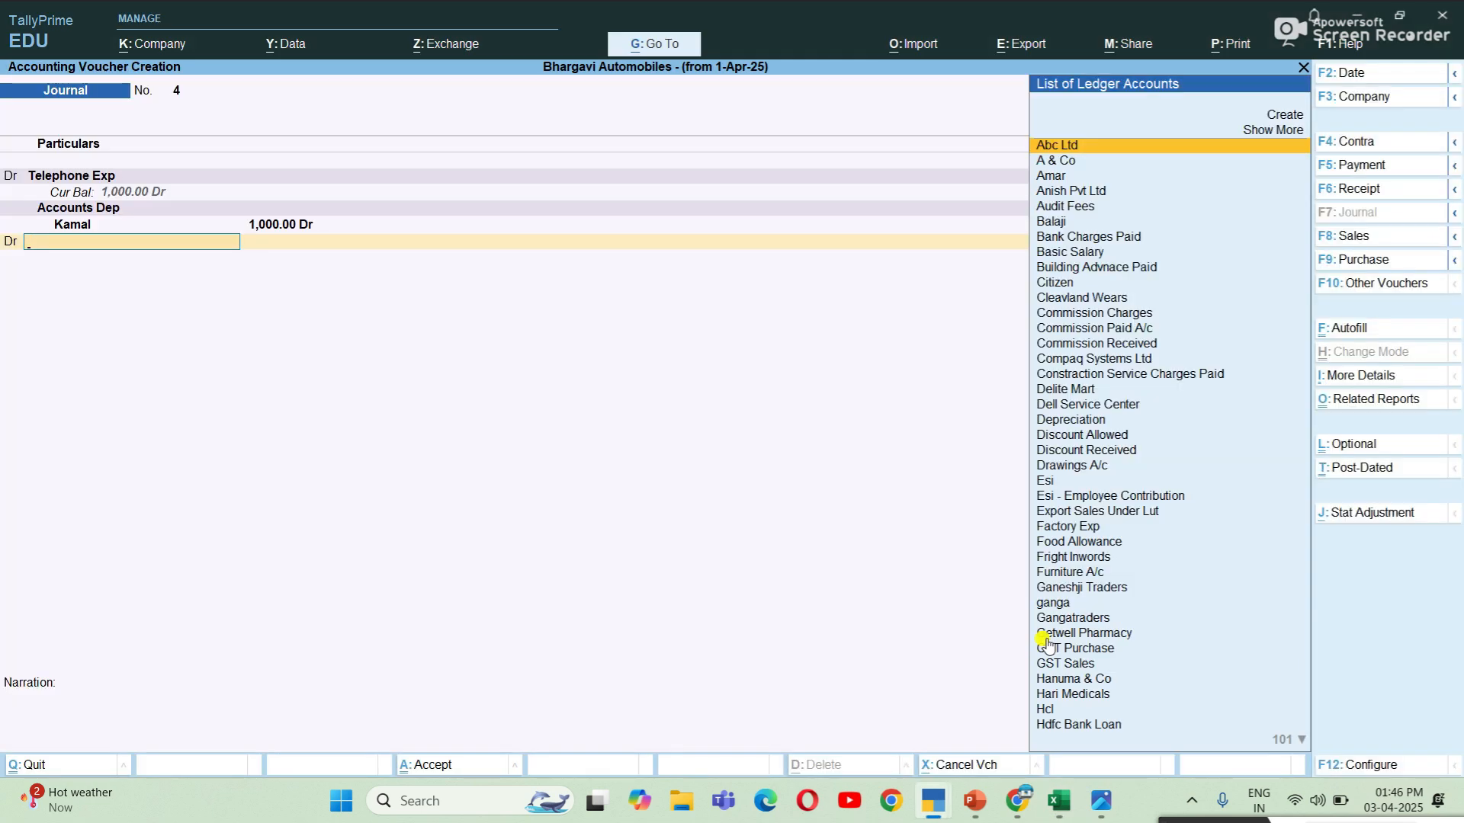
Switch the second journal line to credit and add Jio Prepaid with 1,000.
{"action": "key", "text": "BackSpace"}
{"action": "type", "text": "cr"}
{"action": "key", "text": "Return"}
{"action": "type", "text": "Jio"}
{"action": "key", "text": "Return"}
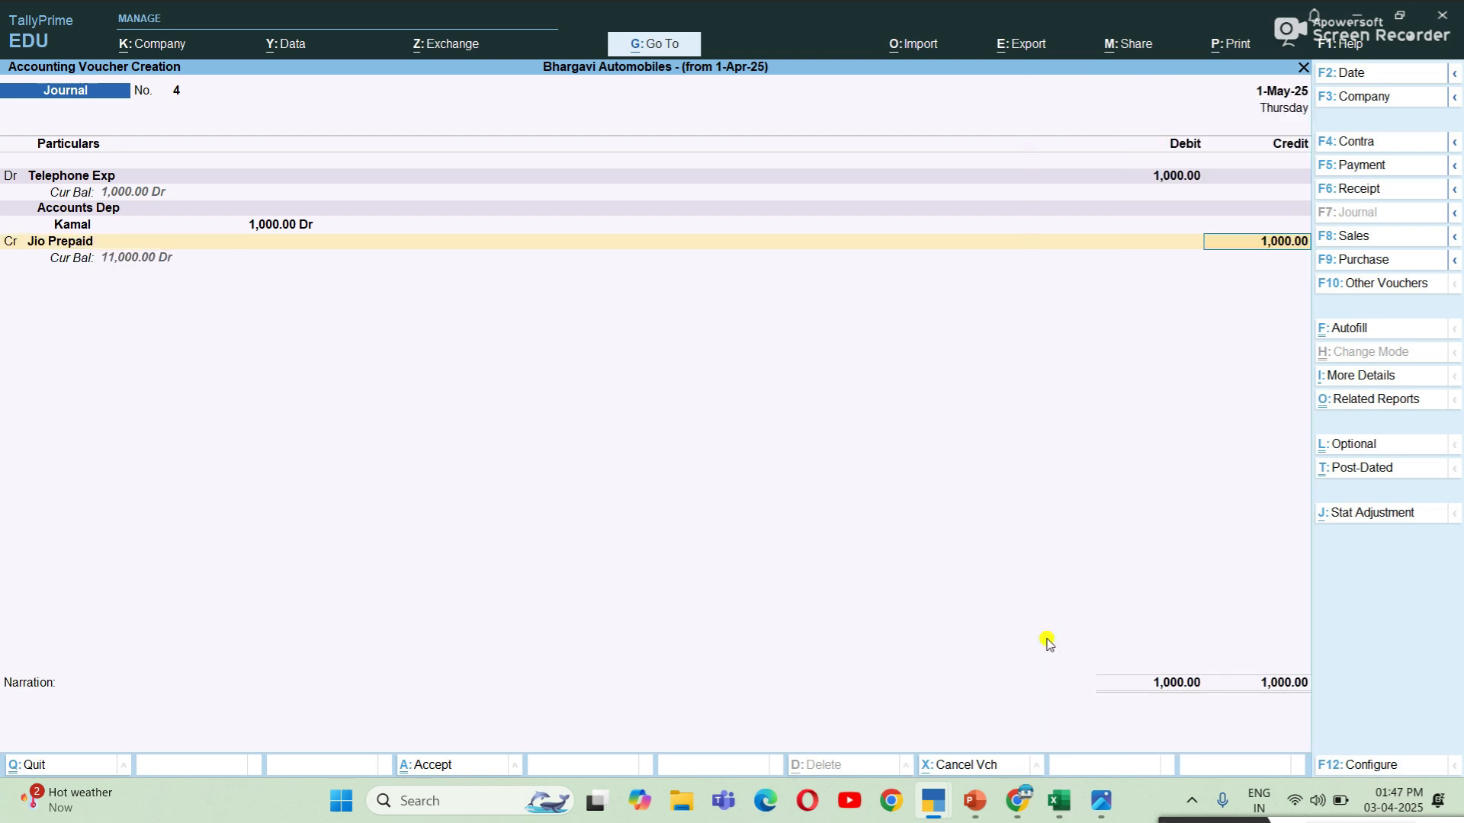
Leave the narration blank and save the 1,000 telephone expense journal voucher.
{"action": "key", "text": "Return"}
{"action": "key", "text": "Return"}
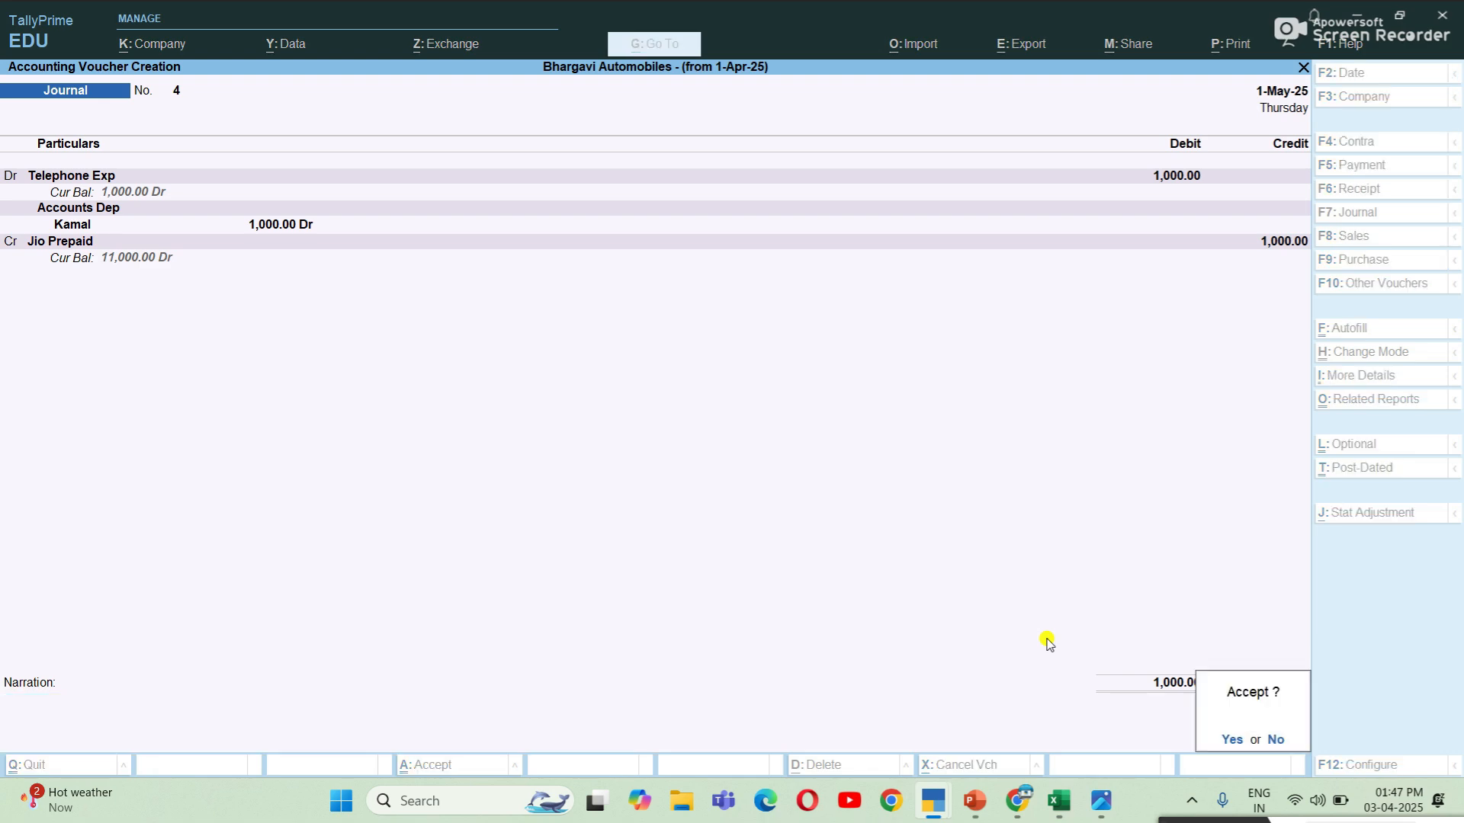
{"action": "key", "text": "Return"}
Switch to Excel and review the prepaid salaries and prepaid wages examples along with the other worksheet entries.
{"action": "key", "text": "alt+Tab"}
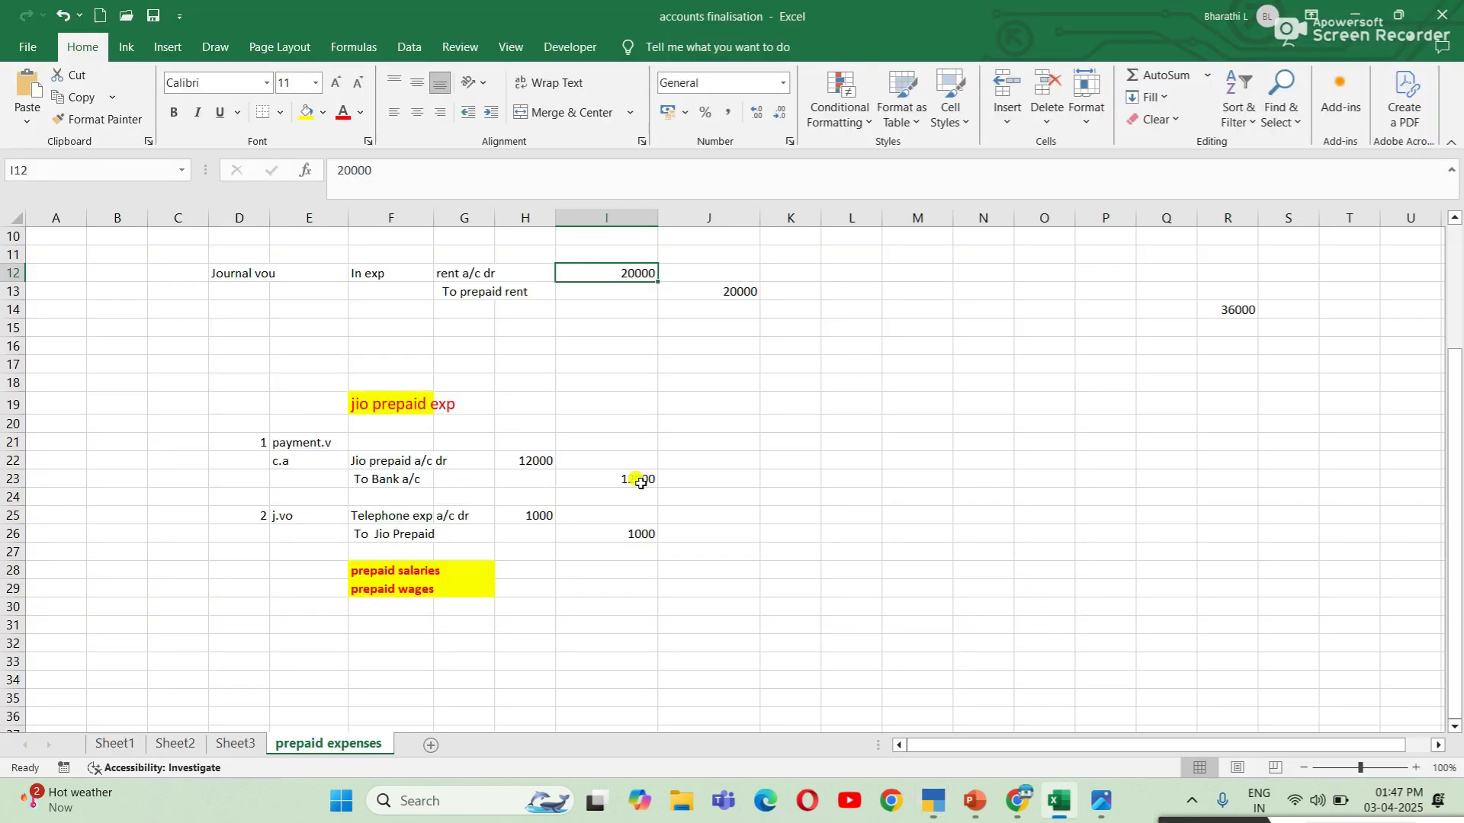
{"action": "scroll", "coordinate": [591, 494], "scroll_direction": "down", "scroll_amount": 1}
{"action": "left_click", "coordinate": [432, 532]}
{"action": "left_click", "coordinate": [385, 516]}
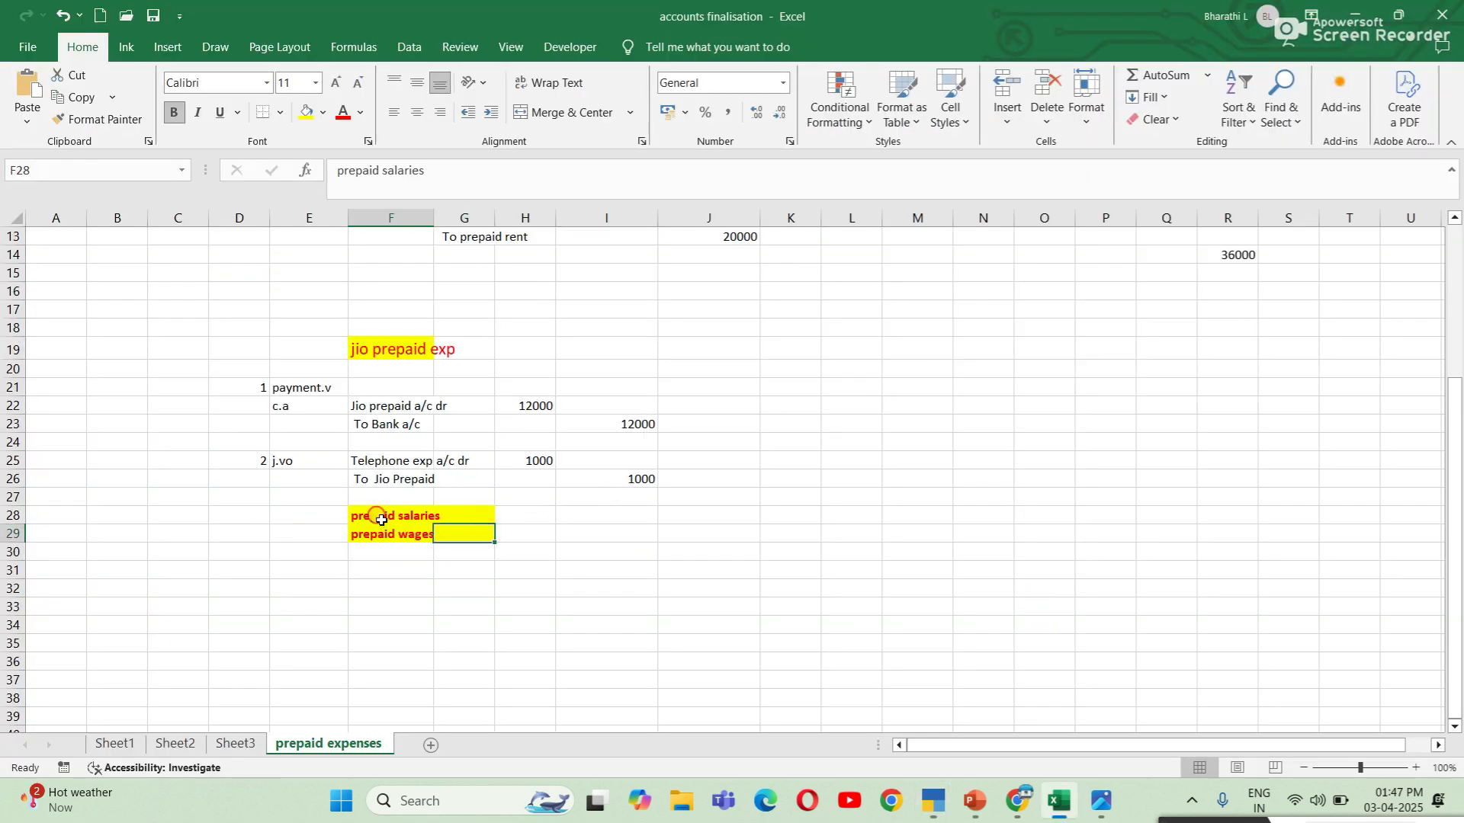
{"action": "left_click", "coordinate": [381, 534]}
{"action": "left_click", "coordinate": [606, 552]}
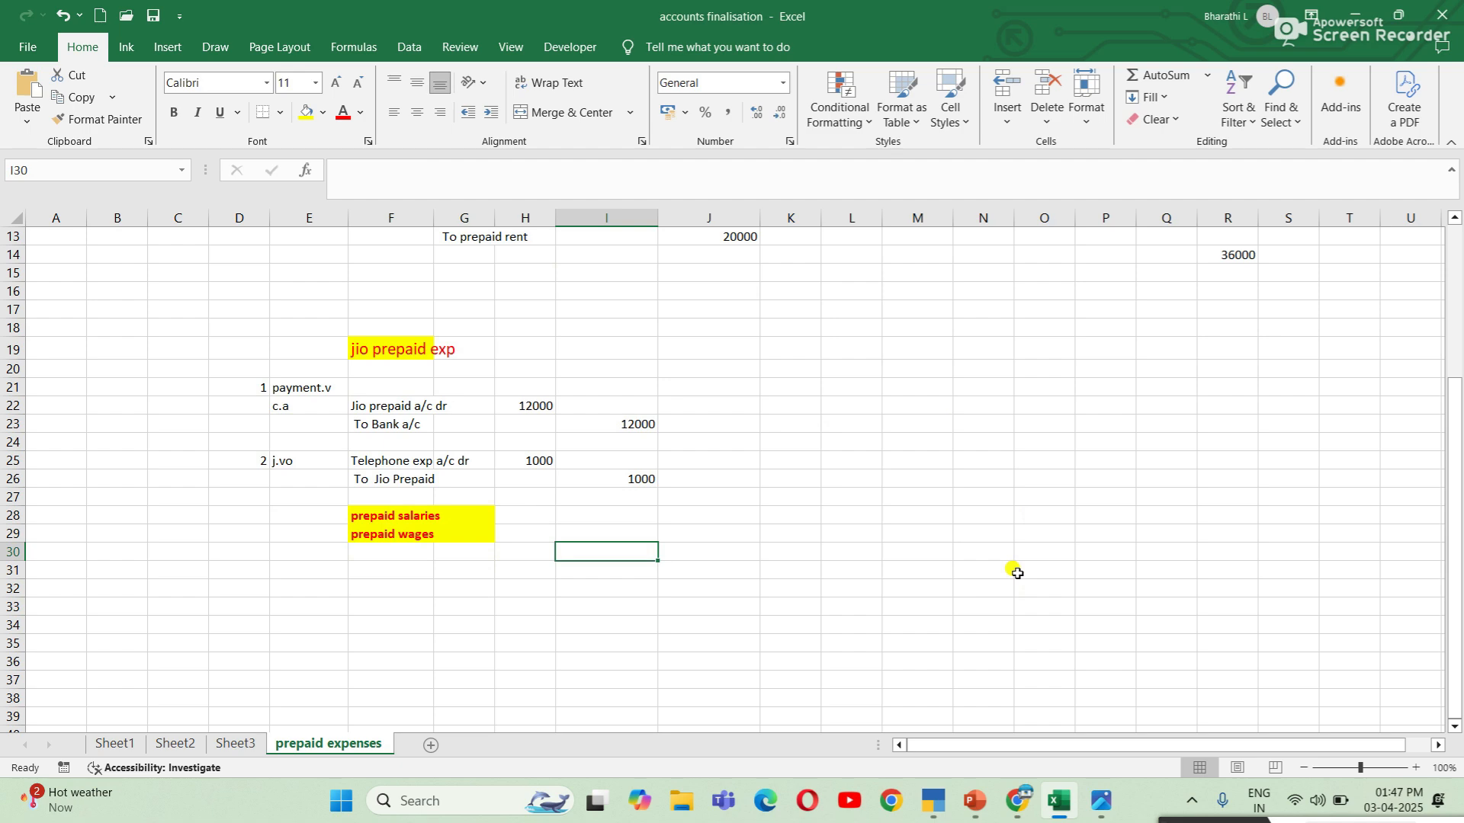
{"action": "scroll", "coordinate": [976, 550], "scroll_direction": "up", "scroll_amount": 4}
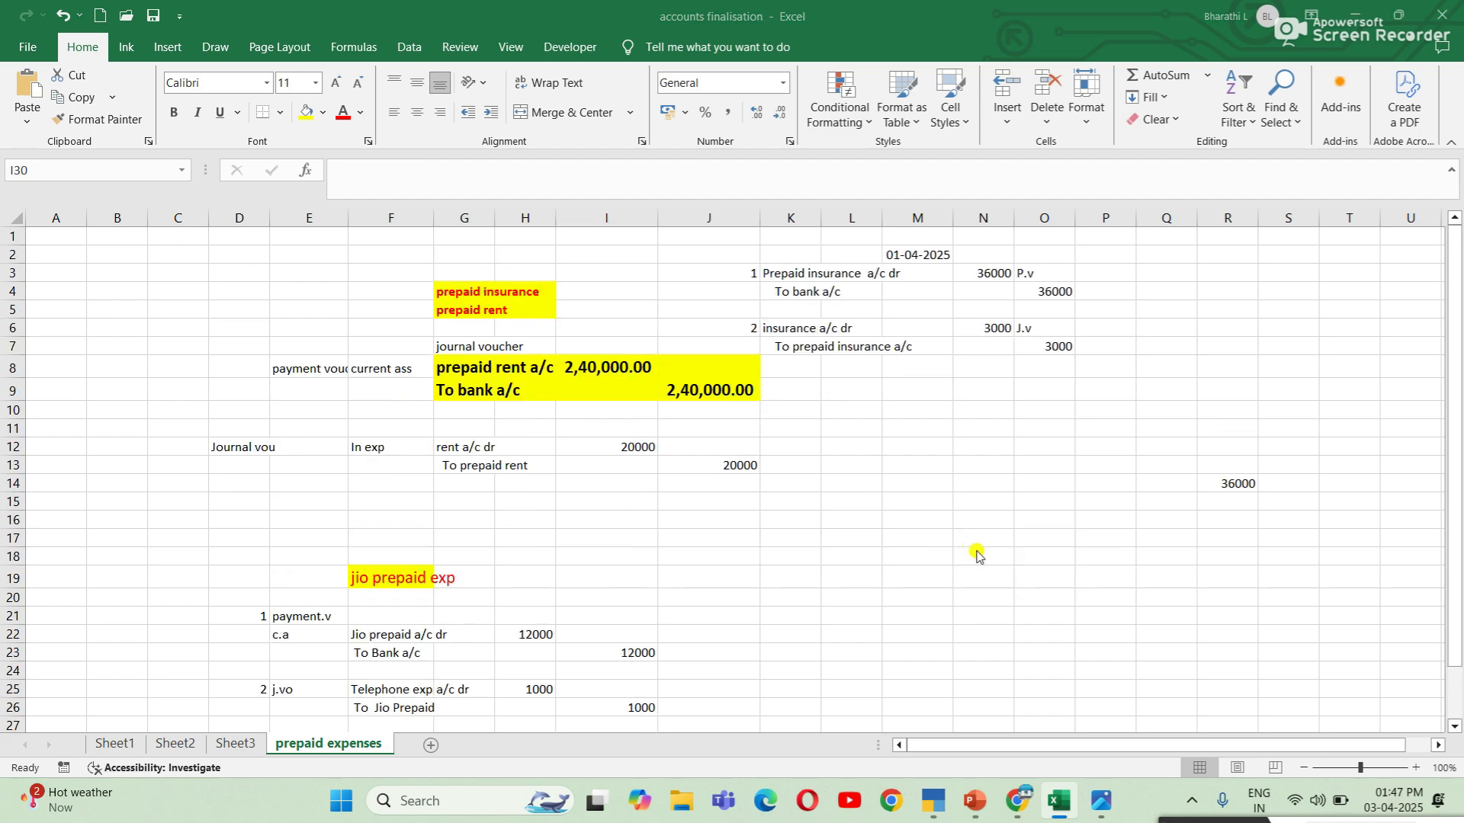
Return to TallyPrime, leave the blank journal voucher and open the Balance Sheet from Final Accounts.
{"action": "key", "text": "alt+Tab"}
{"action": "key", "text": "Escape"}
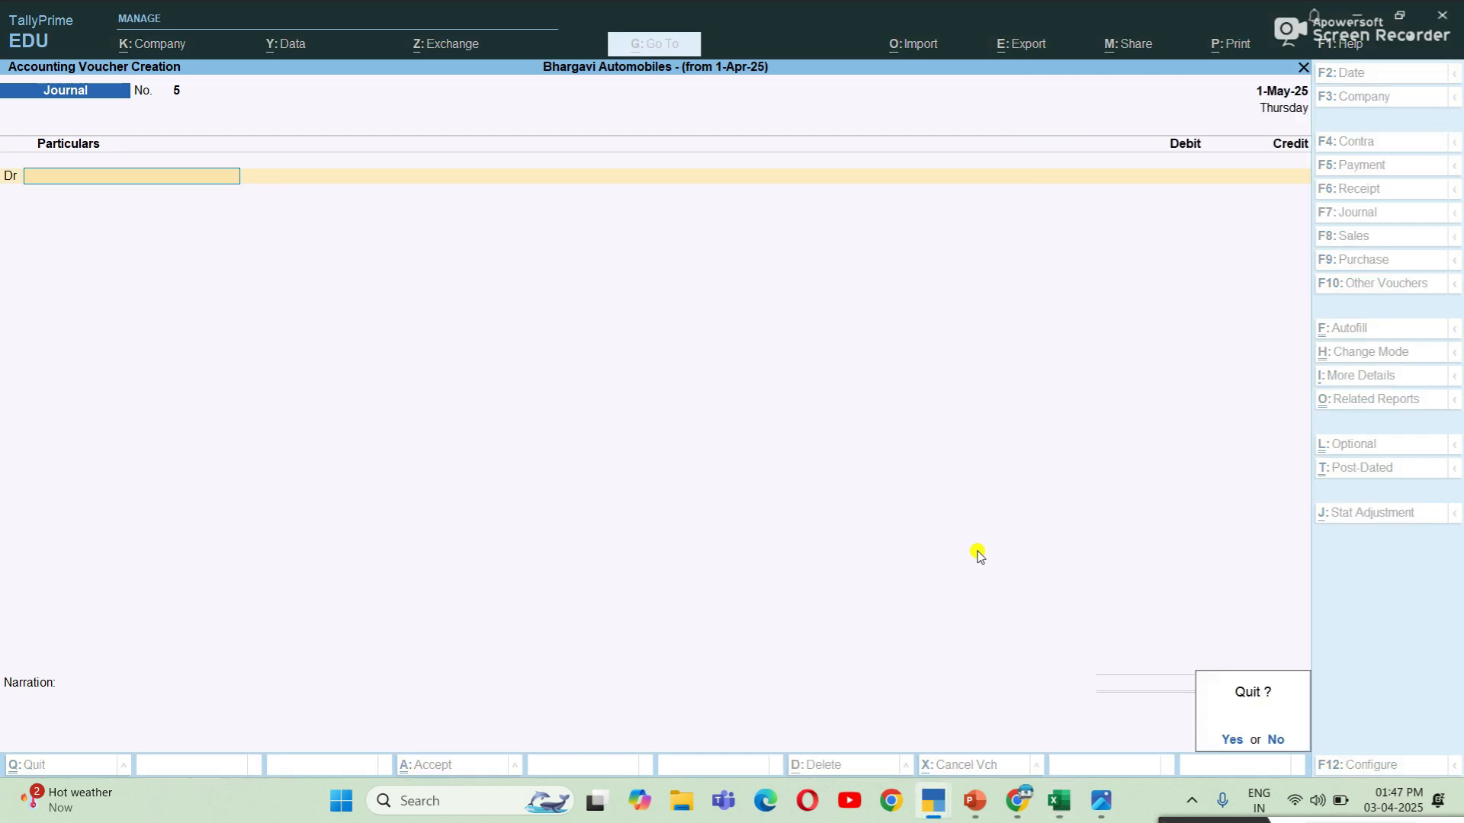
{"action": "key", "text": "Return"}
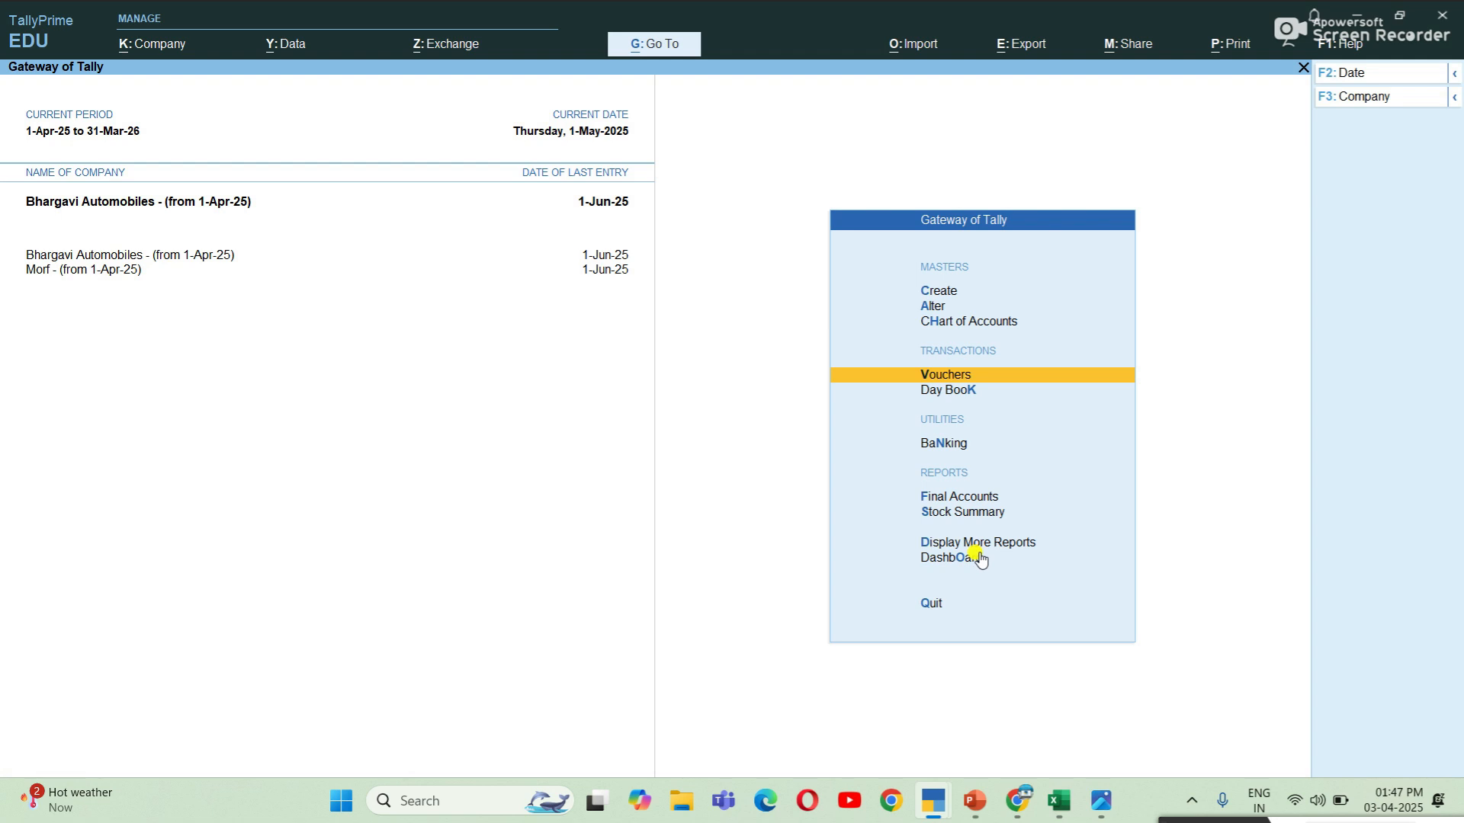
{"action": "key", "text": "Down"}
{"action": "key", "text": "Down"}
{"action": "key", "text": "Down"}
{"action": "key", "text": "Down"}
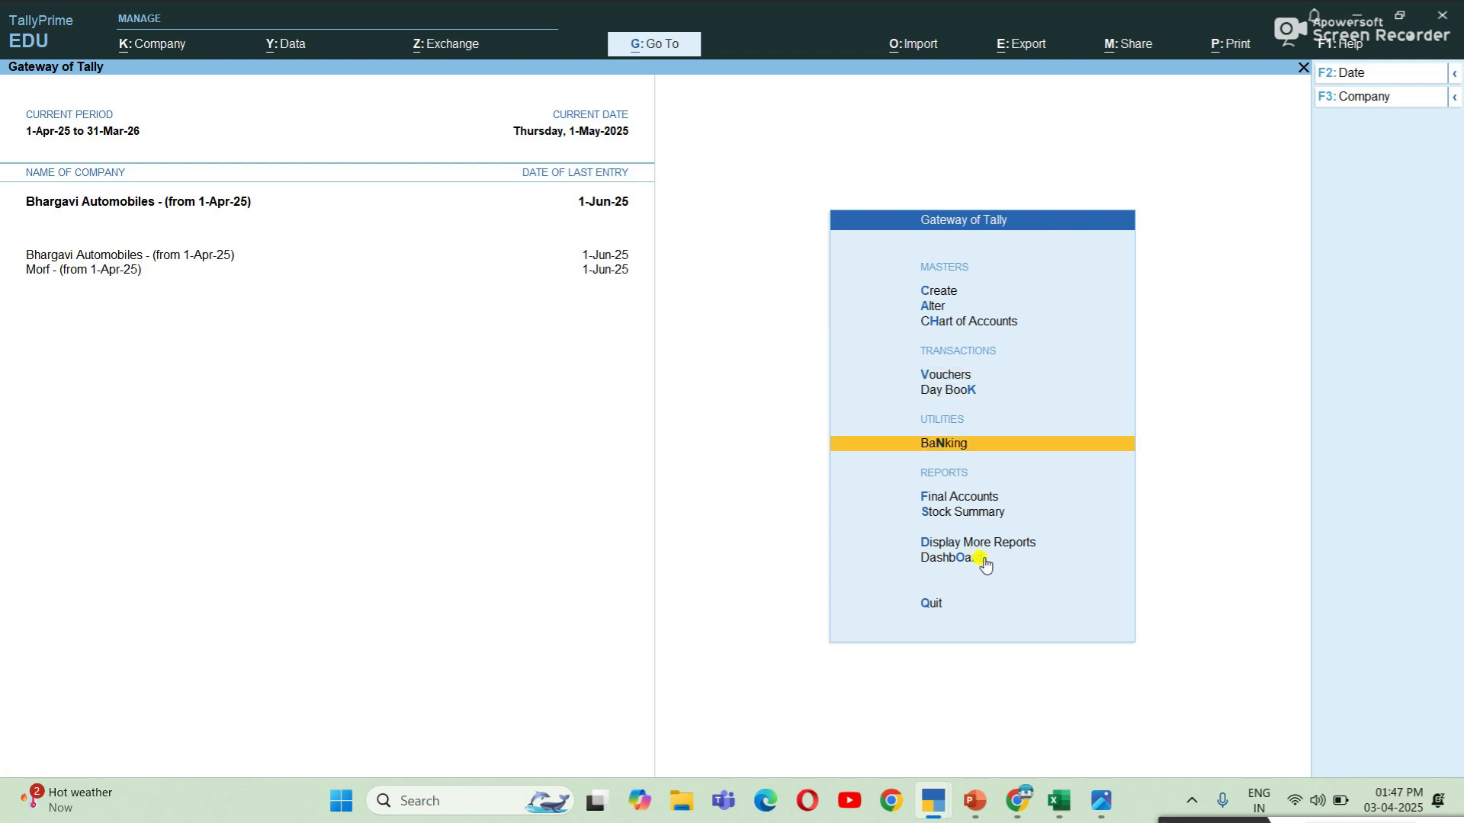
{"action": "key", "text": "Up"}
{"action": "key", "text": "Return"}
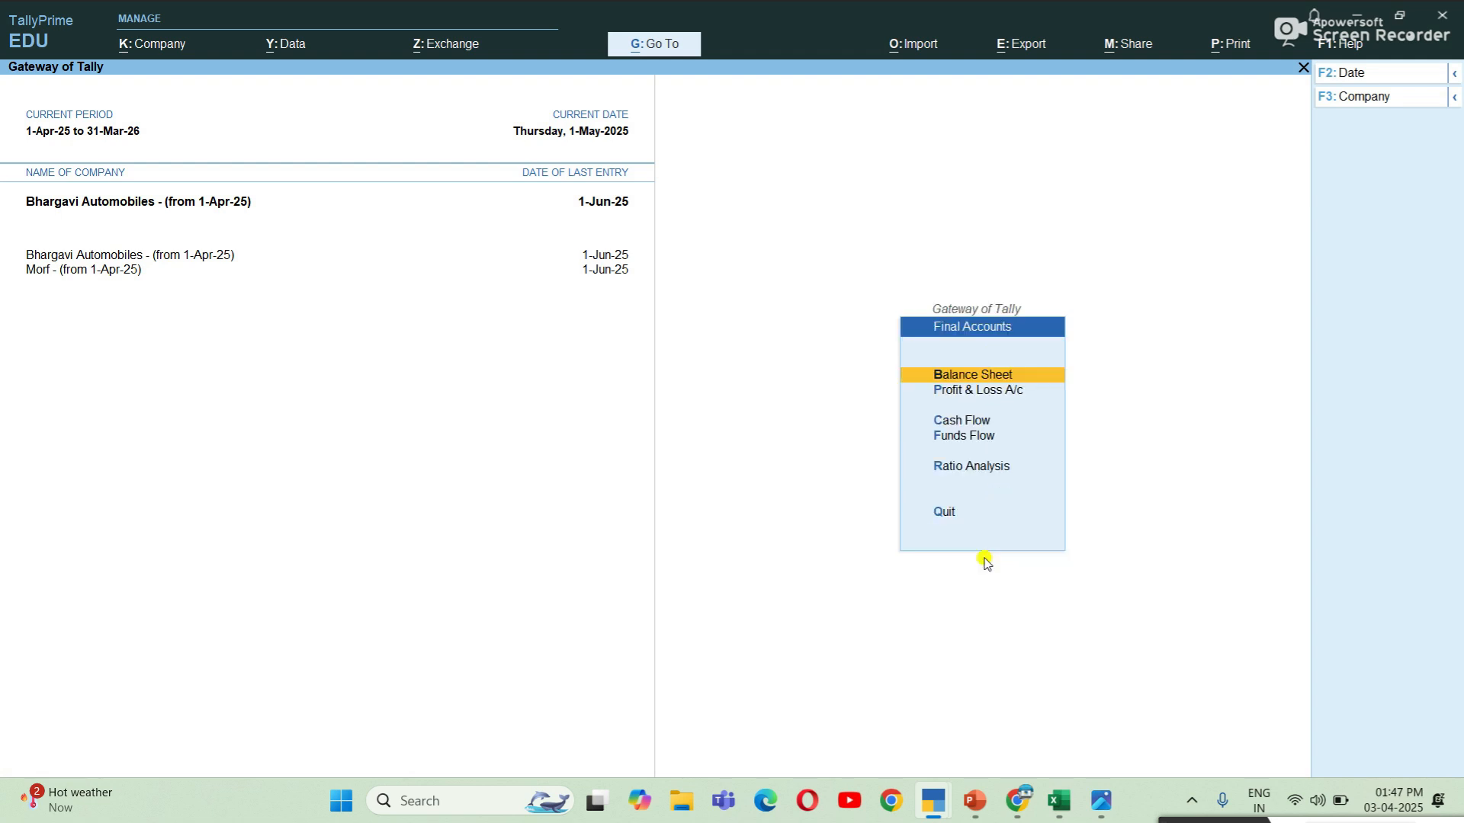
{"action": "key", "text": "Return"}
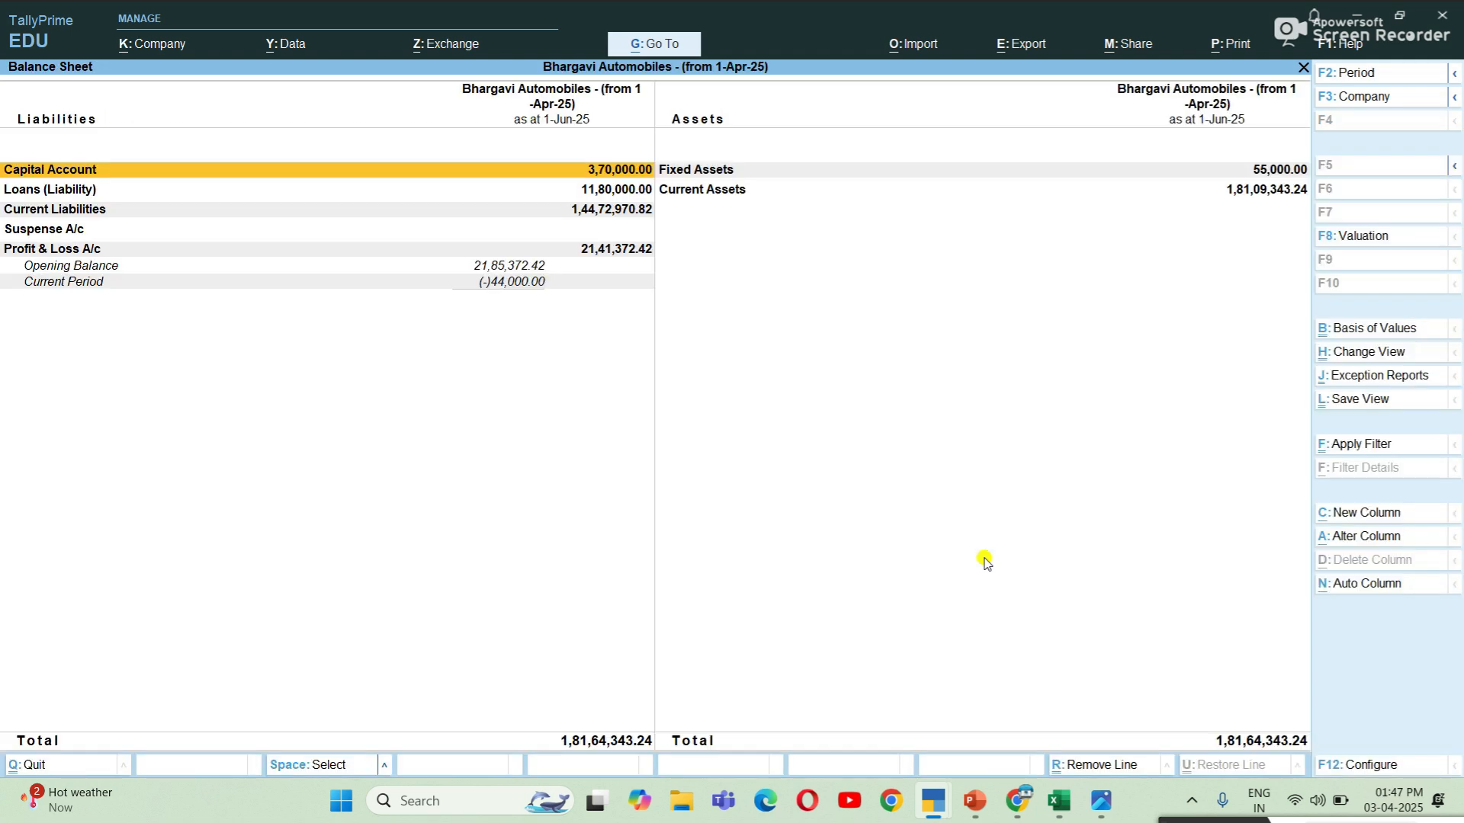
Drill into Current Assets and examine the Jio Prepaid, Prepaid Insurance A/c and Prepaid Rent A/c balances.
{"action": "key", "text": "Down"}
{"action": "key", "text": "Down"}
{"action": "key", "text": "Down"}
{"action": "key", "text": "Down"}
{"action": "key", "text": "Down"}
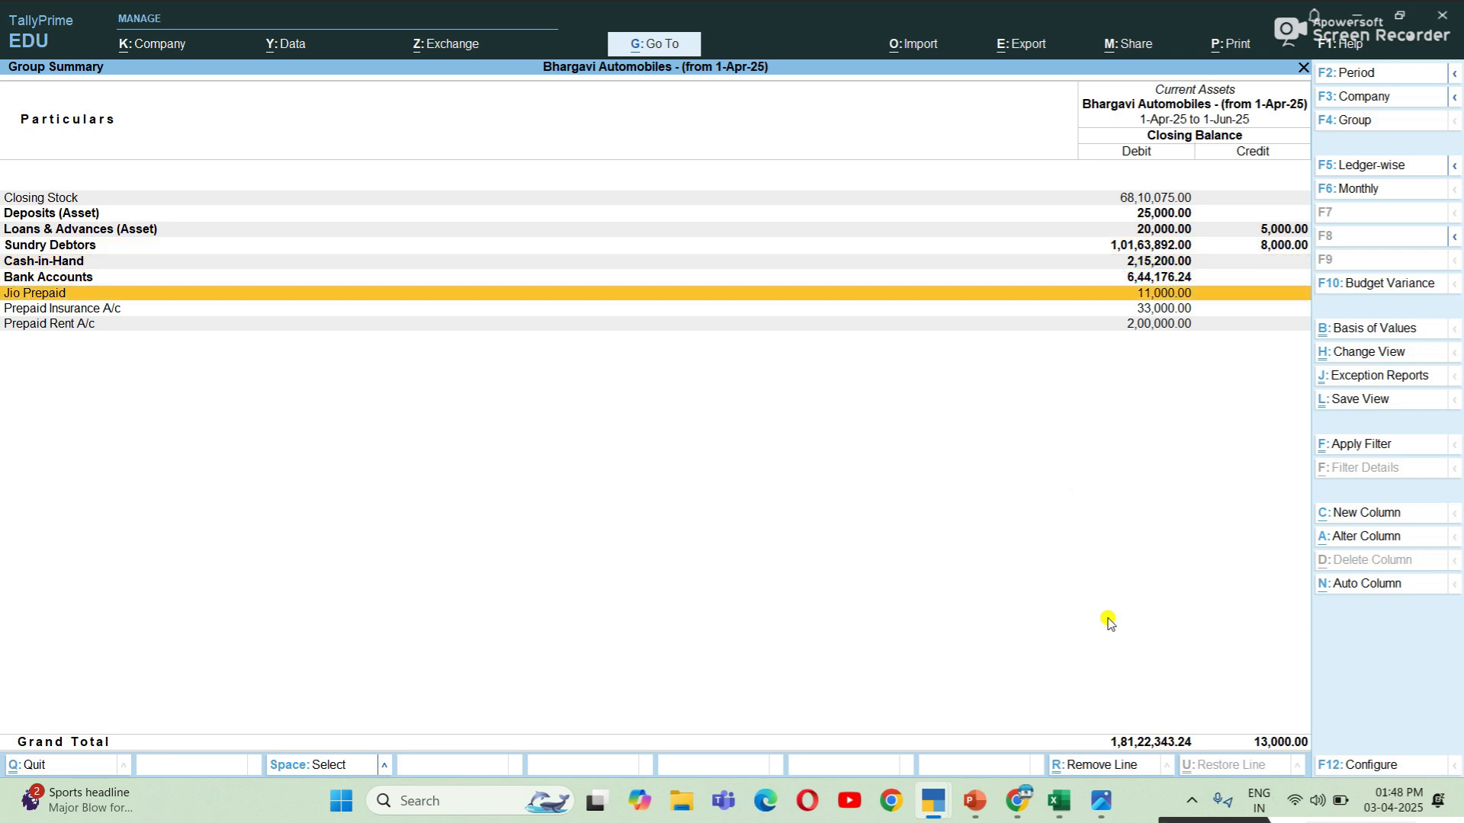
{"action": "key", "text": "Down"}
{"action": "key", "text": "Down"}
{"action": "key", "text": "Up"}
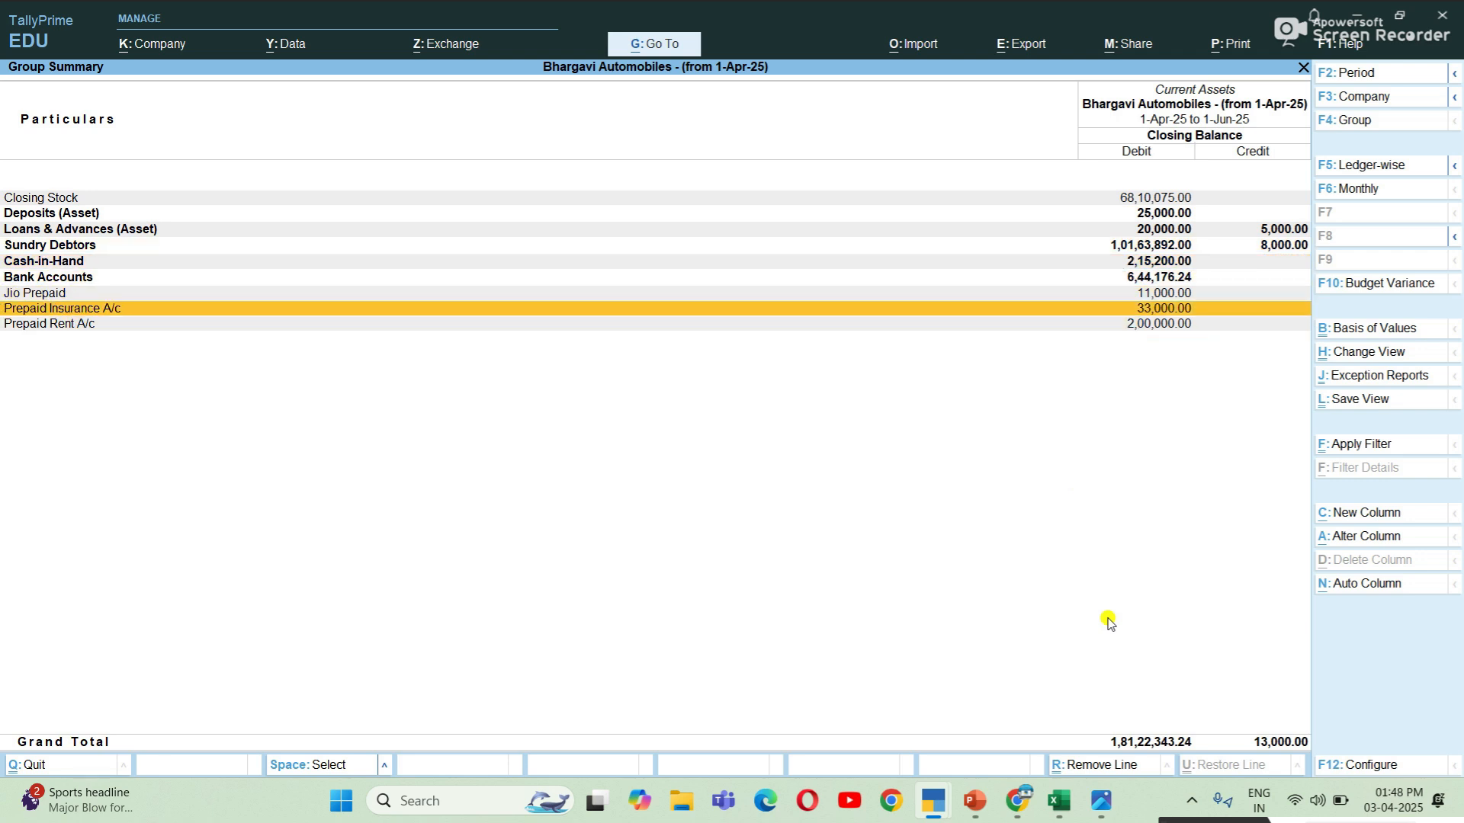
{"action": "key", "text": "Up"}
{"action": "key", "text": "Down"}
{"action": "key", "text": "Down"}
{"action": "key", "text": "Up"}
{"action": "key", "text": "Up"}
{"action": "key", "text": "Up"}
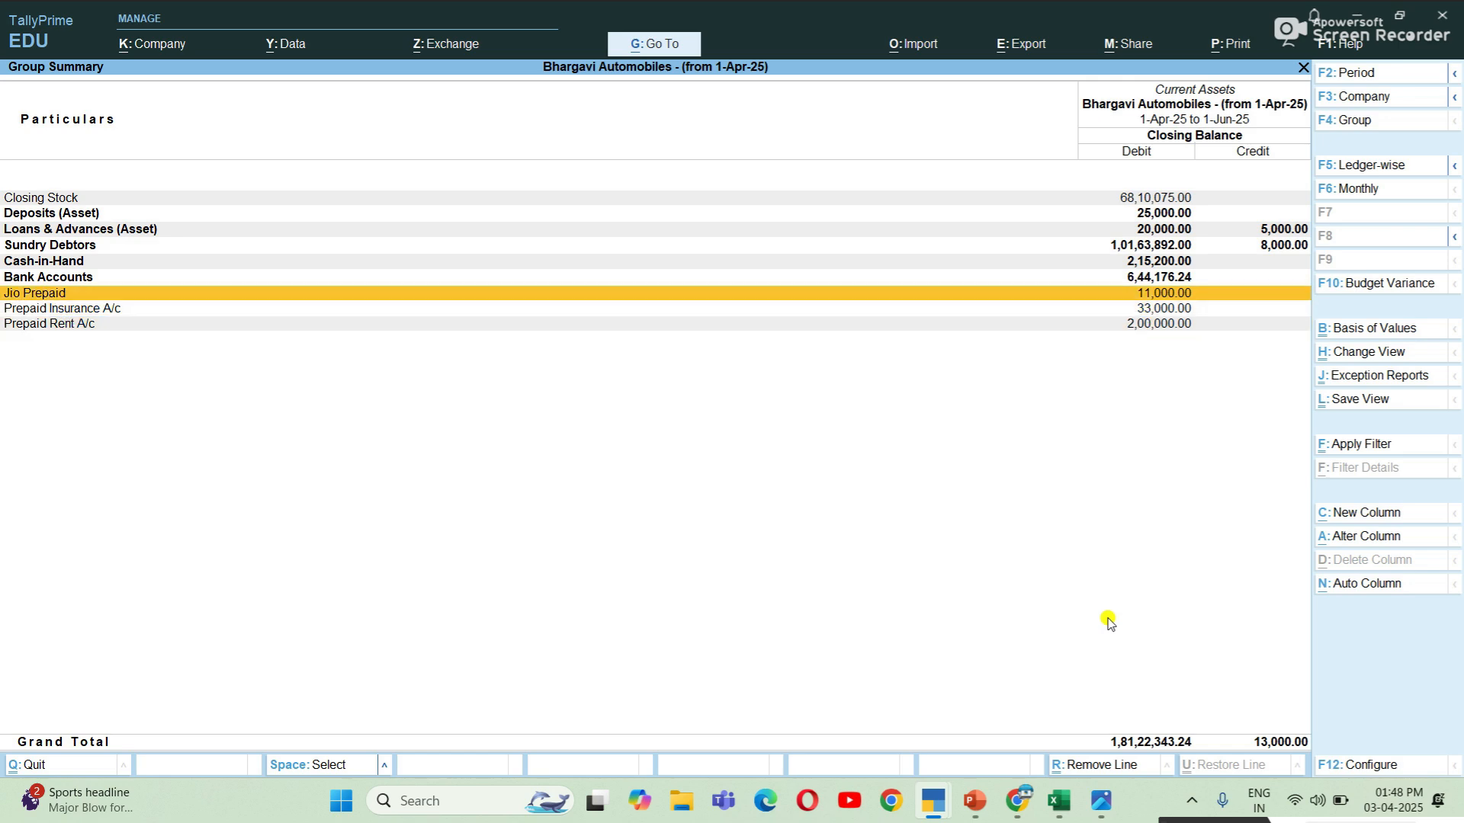
{"action": "key", "text": "Down"}
{"action": "key", "text": "Down"}
{"action": "key", "text": "Down"}
{"action": "key", "text": "Up"}
{"action": "key", "text": "Up"}
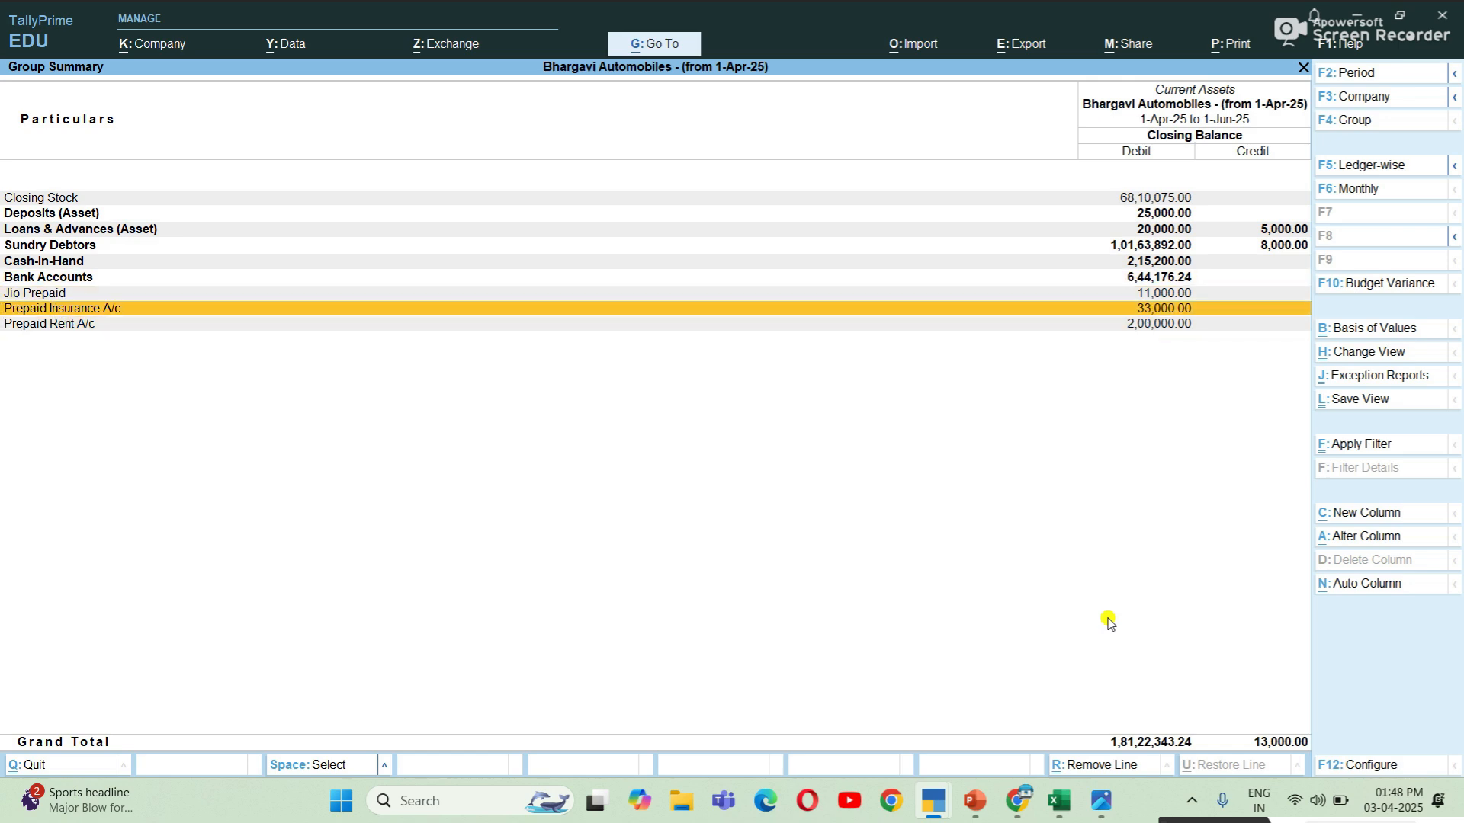
{"action": "key", "text": "Down"}
{"action": "key", "text": "Down"}
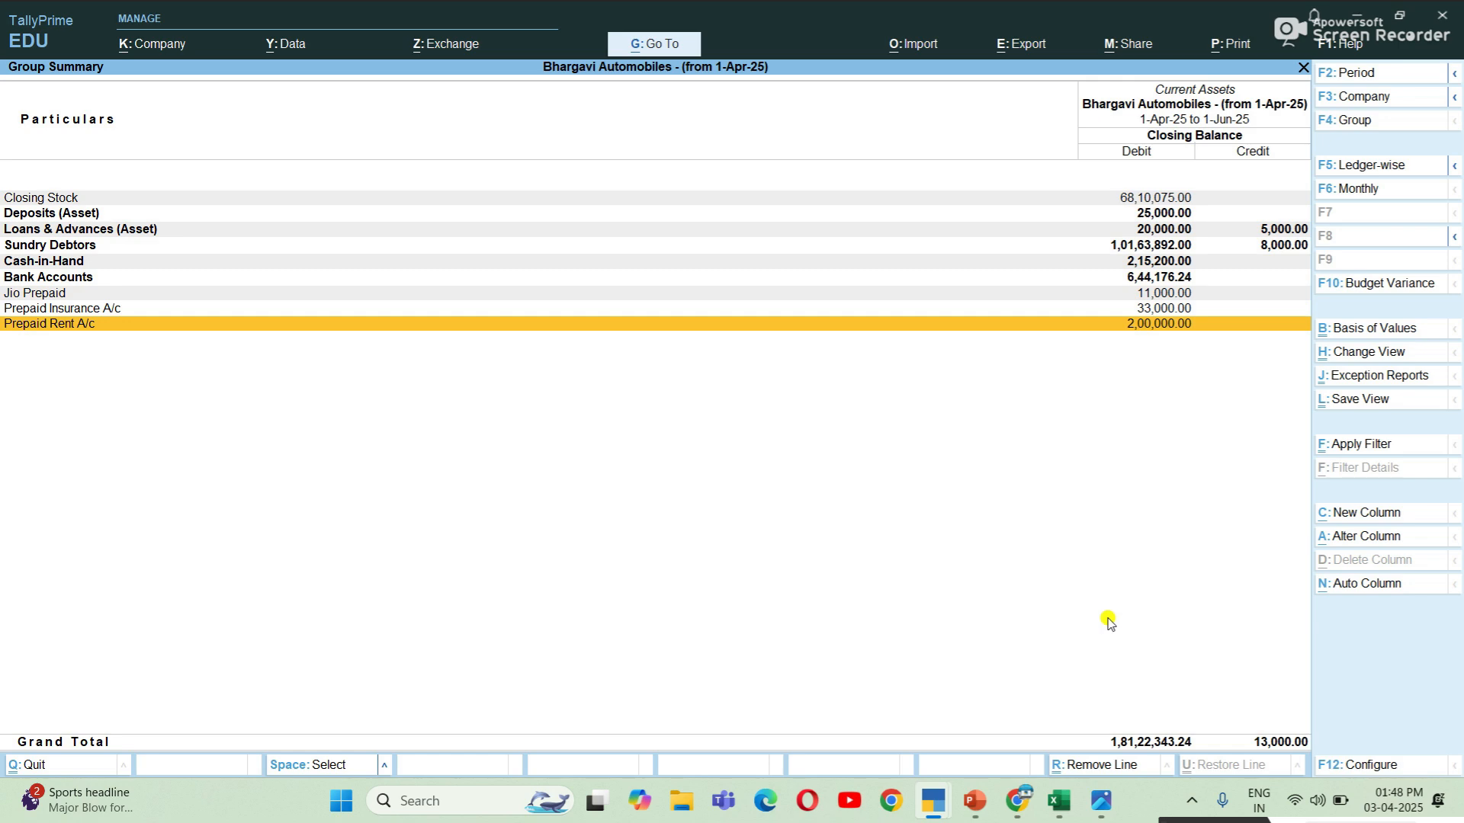
{"action": "key", "text": "Up"}
{"action": "key", "text": "Up"}
{"action": "key", "text": "Down"}
{"action": "key", "text": "Down"}
{"action": "key", "text": "Up"}
{"action": "key", "text": "Up"}
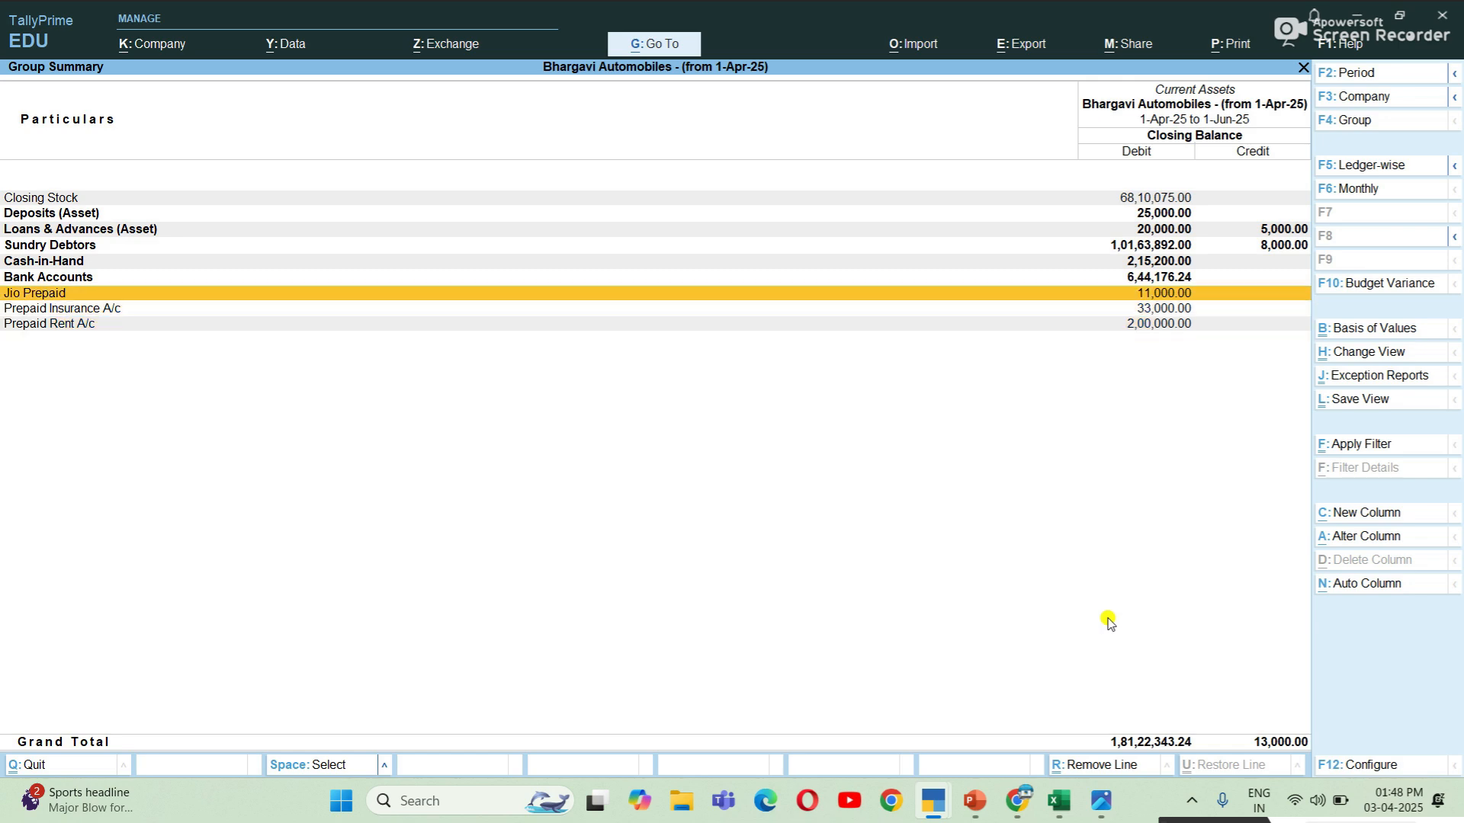
{"action": "key", "text": "Escape"}
{"action": "key", "text": "Escape"}
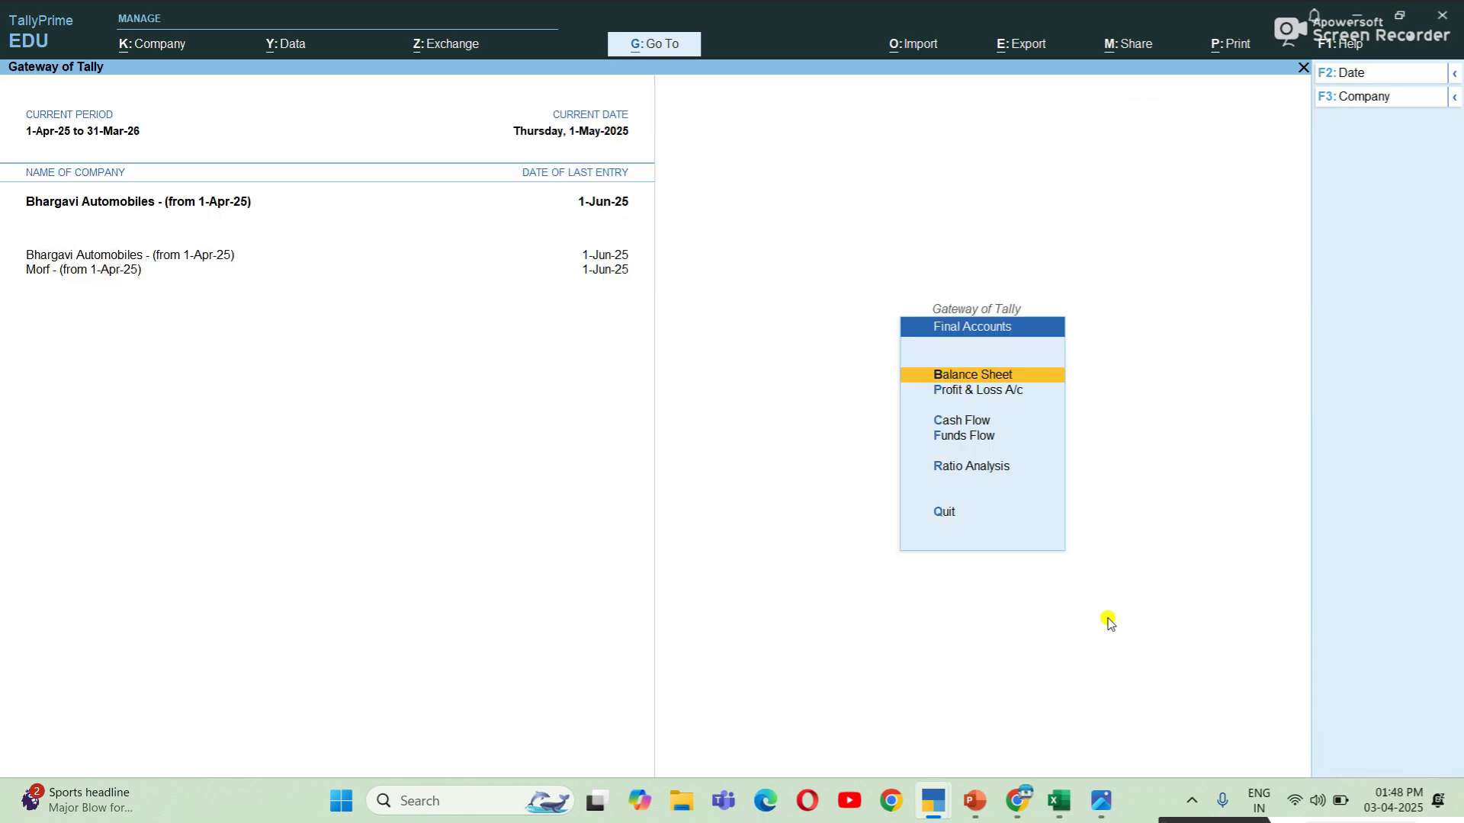
Open the Profit & Loss A/c and drill down into Indirect Expenses.
{"action": "key", "text": "Down"}
{"action": "key", "text": "Return"}
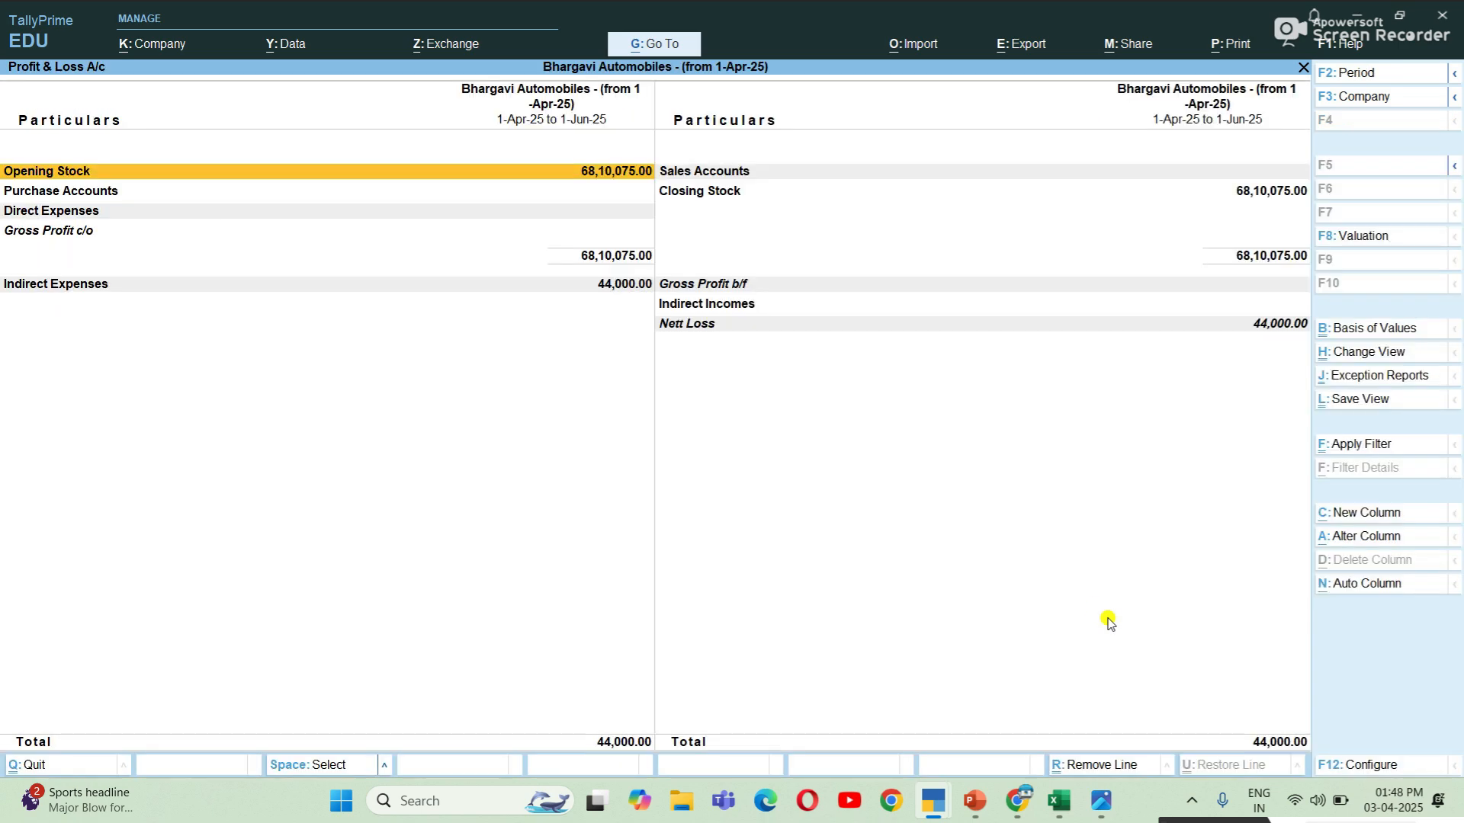
{"action": "key", "text": "Down"}
{"action": "key", "text": "Down"}
{"action": "key", "text": "Down"}
{"action": "key", "text": "Down"}
{"action": "key", "text": "Return"}
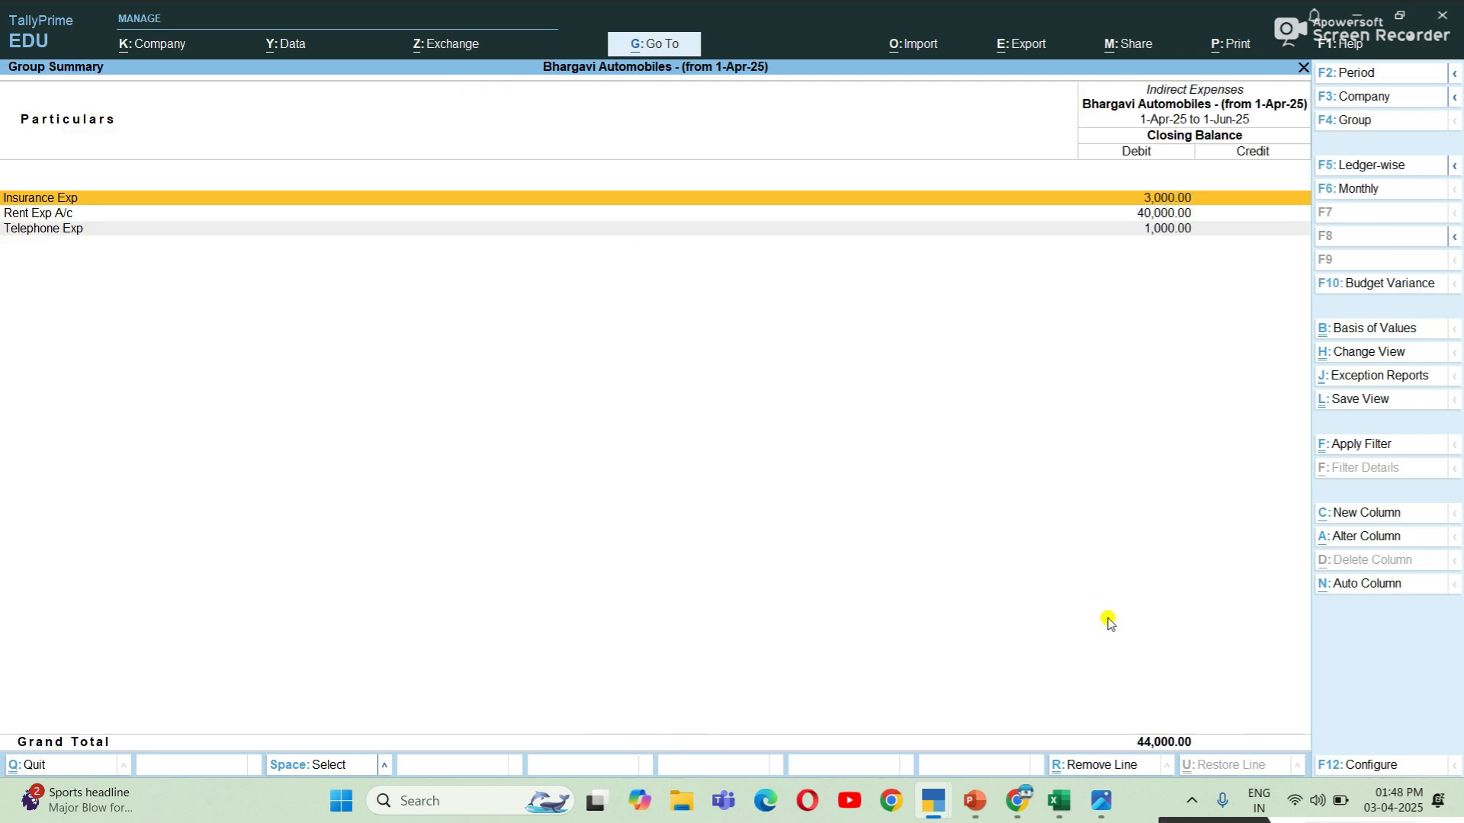
Examine the Insurance Exp, Rent Exp A/c and Telephone Exp amounts and return to the Gateway of Tally.
{"action": "key", "text": "Down"}
{"action": "key", "text": "Down"}
{"action": "key", "text": "Up"}
{"action": "key", "text": "Up"}
{"action": "key", "text": "Down"}
{"action": "key", "text": "Up"}
{"action": "key", "text": "Down"}
{"action": "key", "text": "Down"}
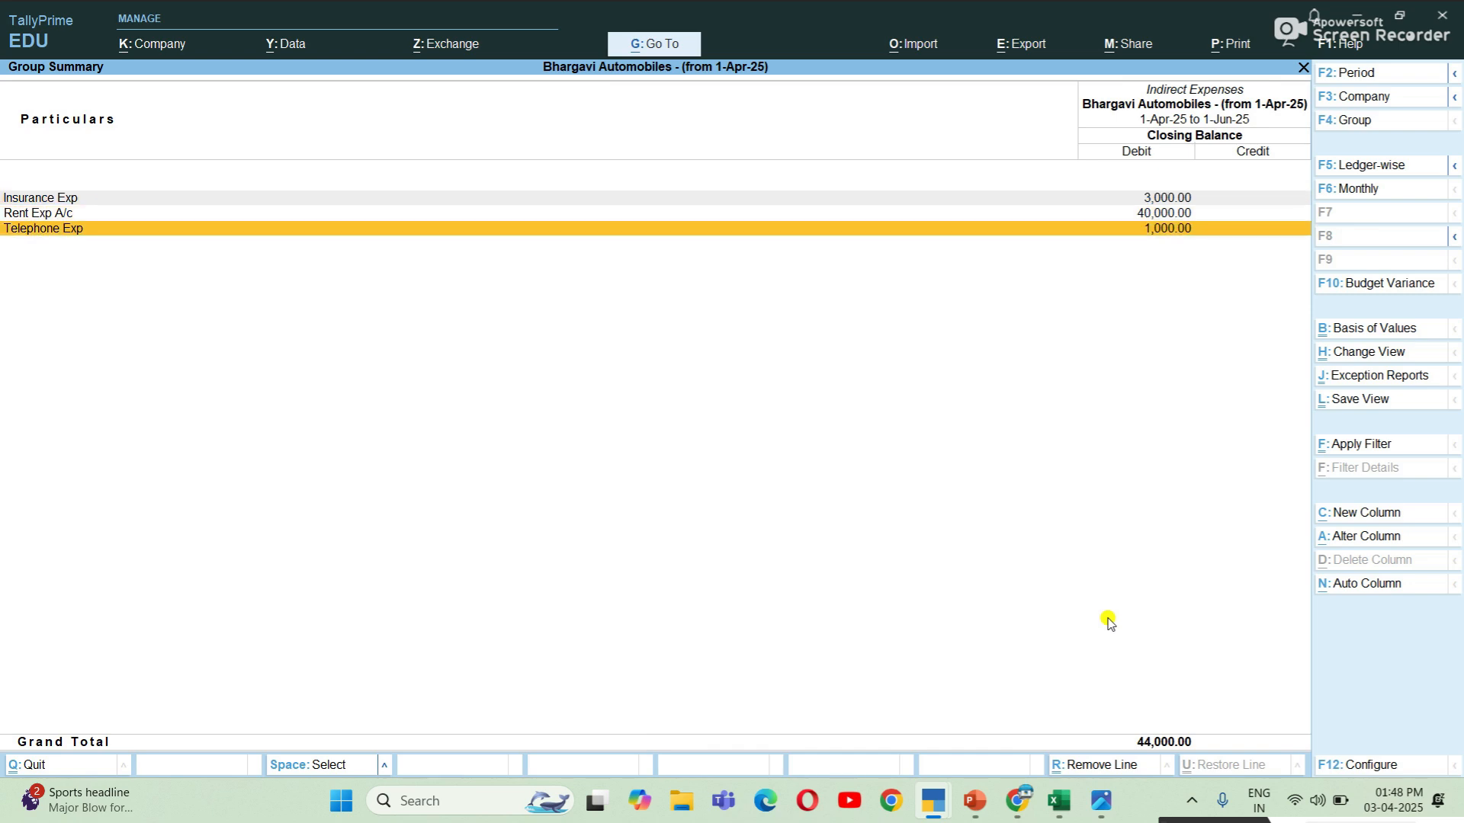
{"action": "key", "text": "Escape"}
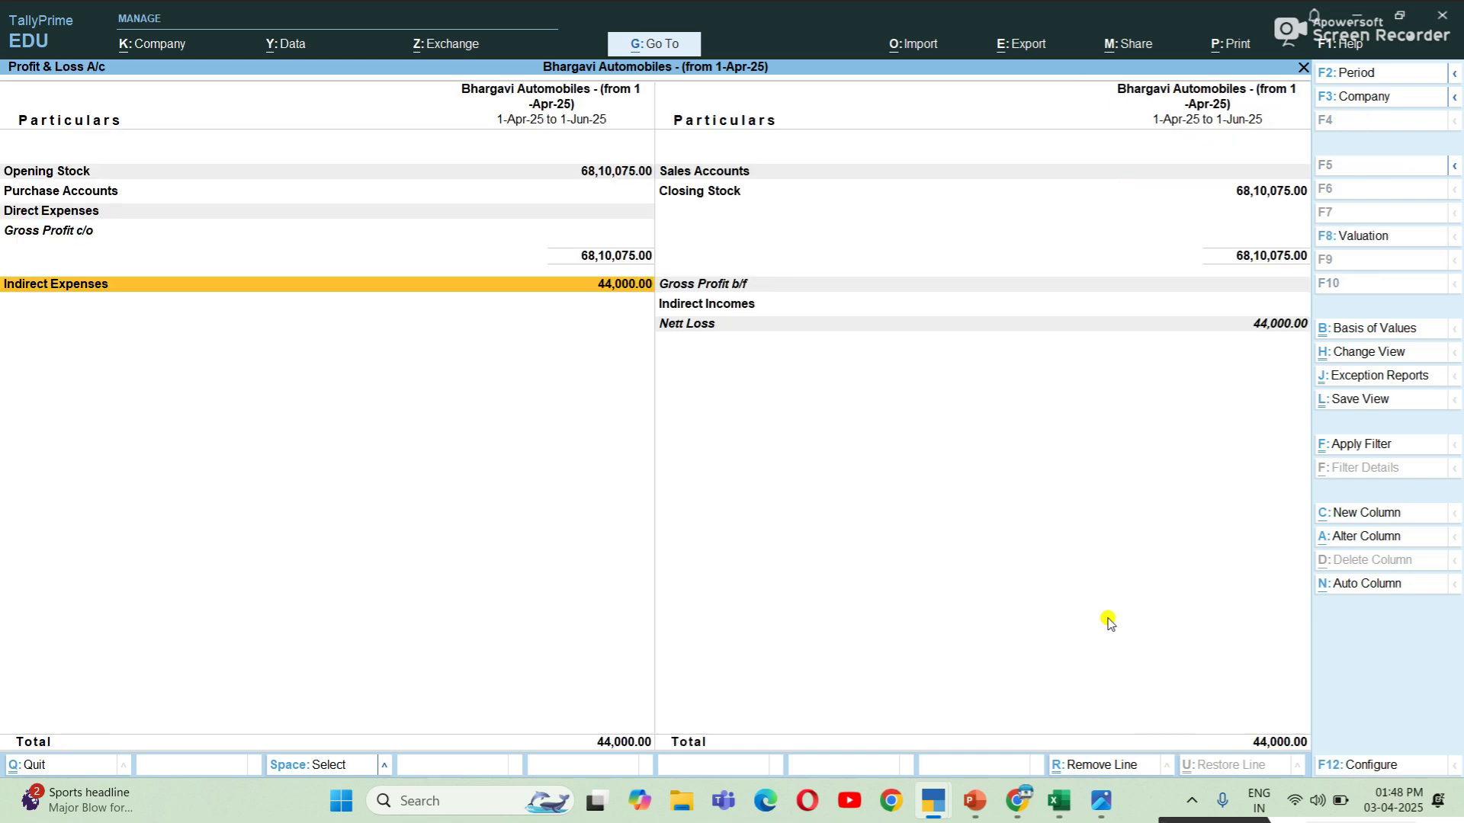
{"action": "key", "text": "Escape"}
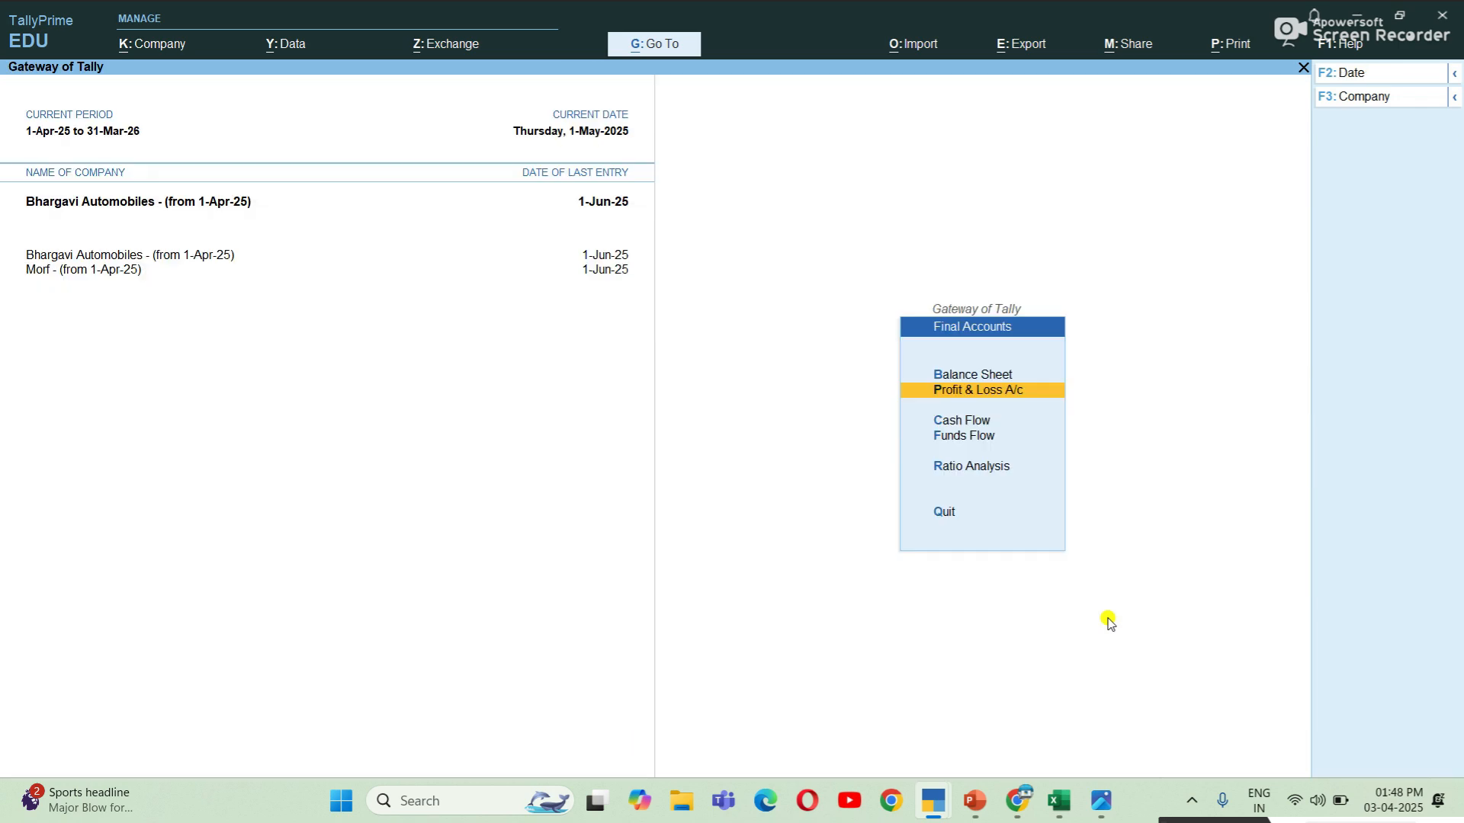
{"action": "key", "text": "Up"}
{"action": "key", "text": "Escape"}
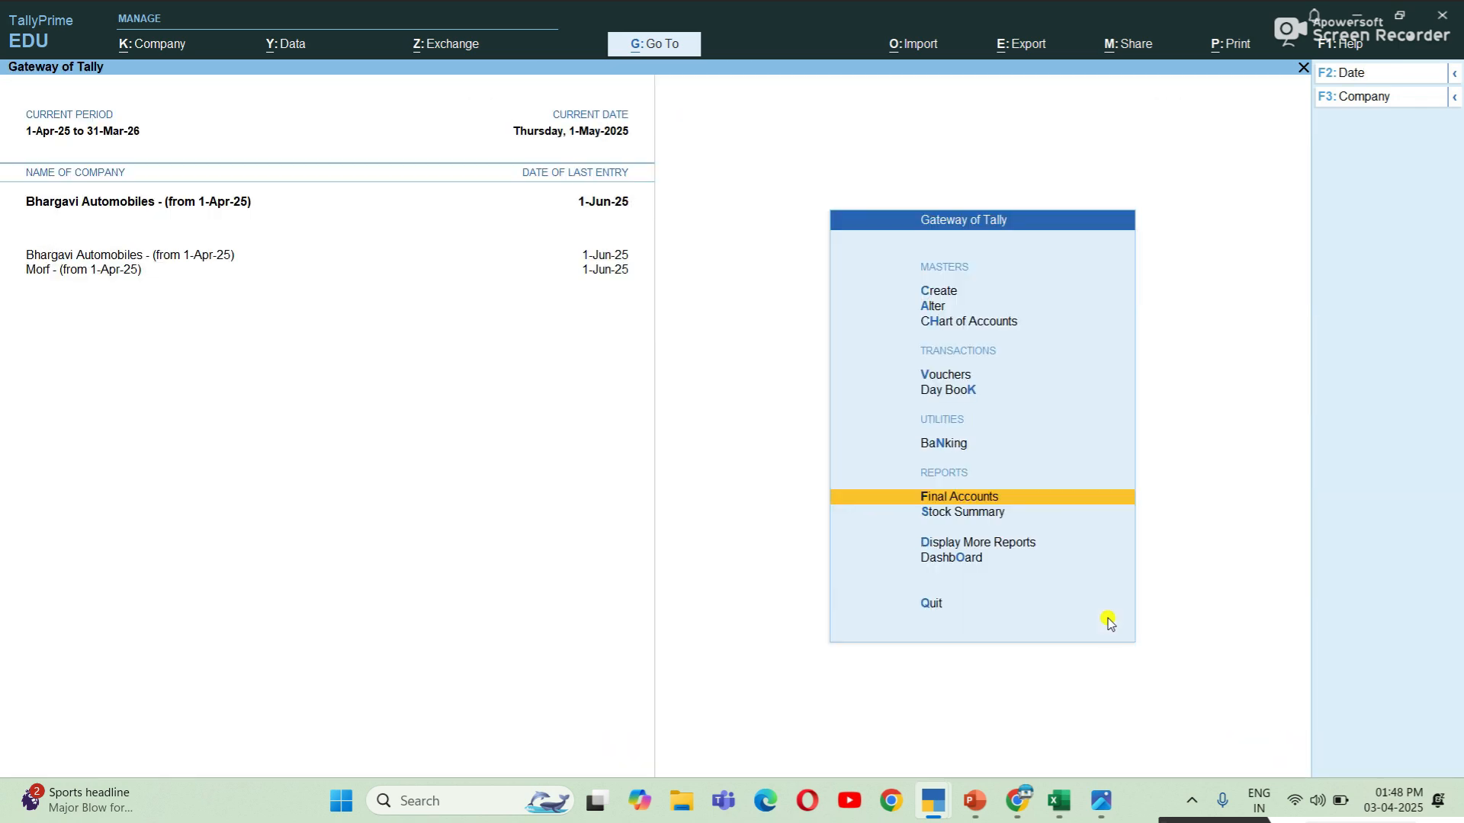
{"action": "key", "text": "Escape"}
{"action": "key", "text": "Escape"}
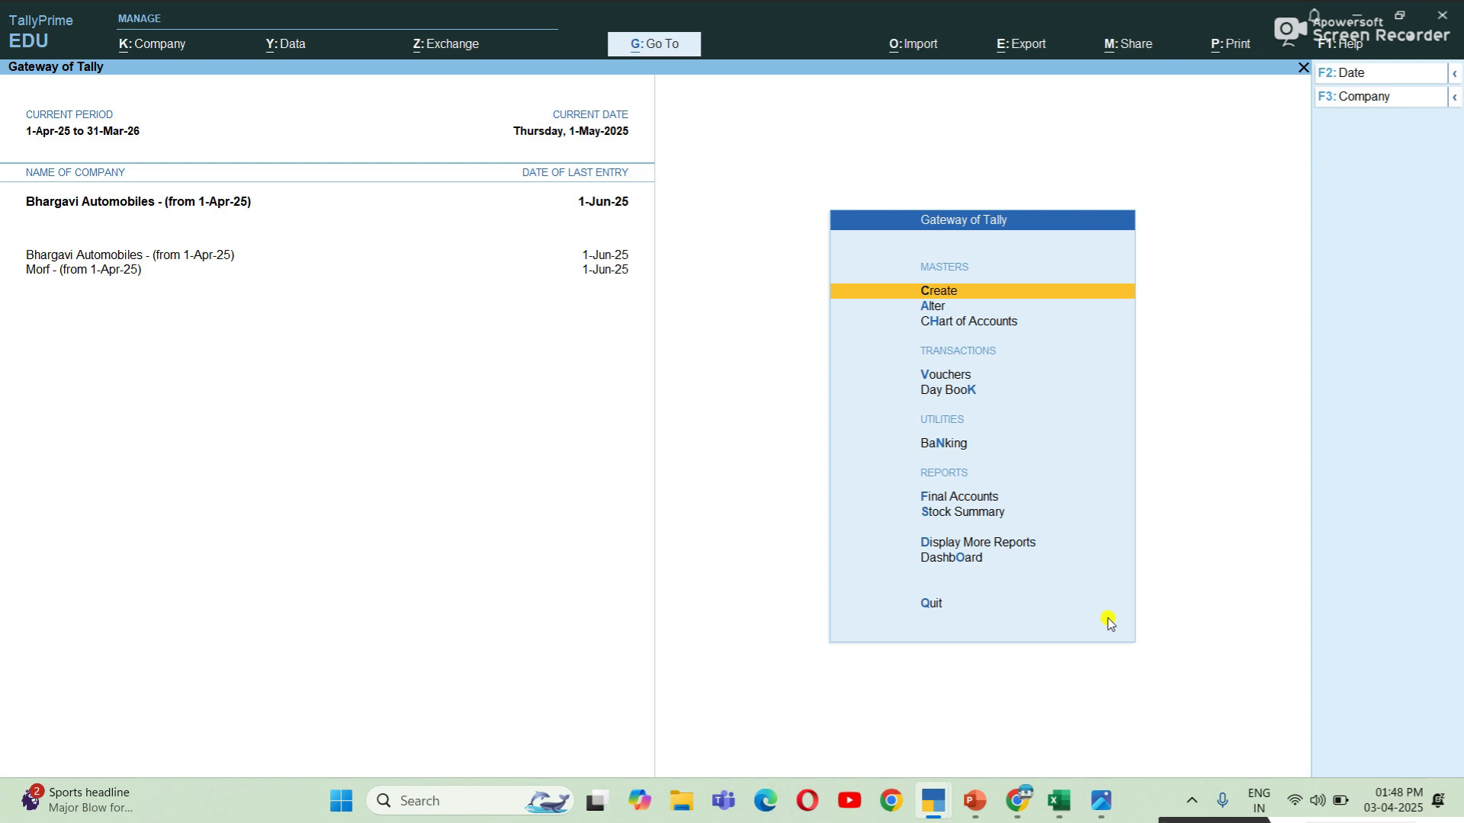
Start a new journal voucher and set its date to 31-Mar-26.
{"action": "key", "text": "Down"}
{"action": "key", "text": "Down"}
{"action": "key", "text": "Down"}
{"action": "key", "text": "Return"}
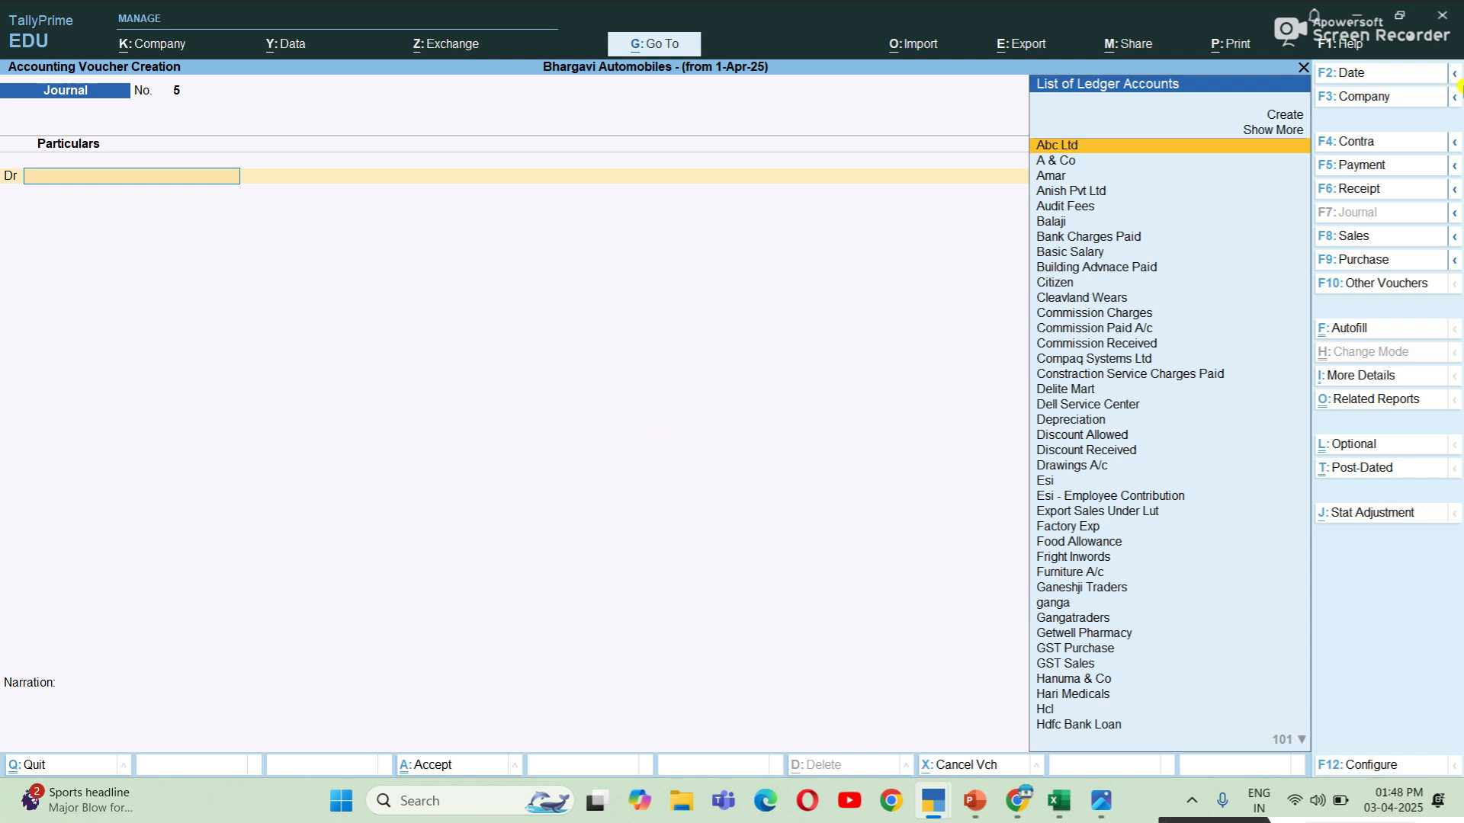
{"action": "left_click", "coordinate": [1364, 74]}
{"action": "type", "text": "3"}
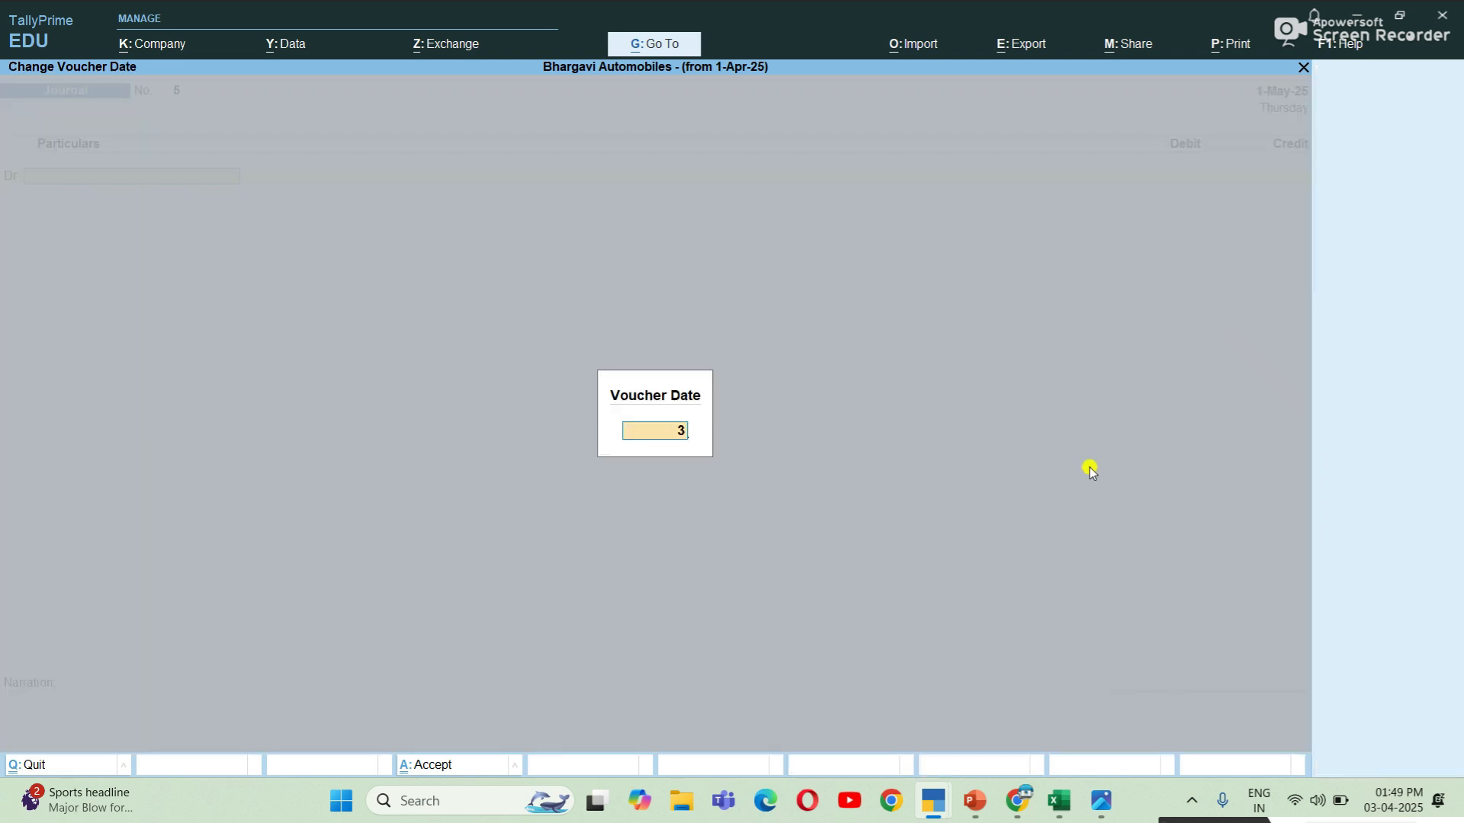
{"action": "type", "text": "1-3-2026"}
{"action": "key", "text": "Return"}
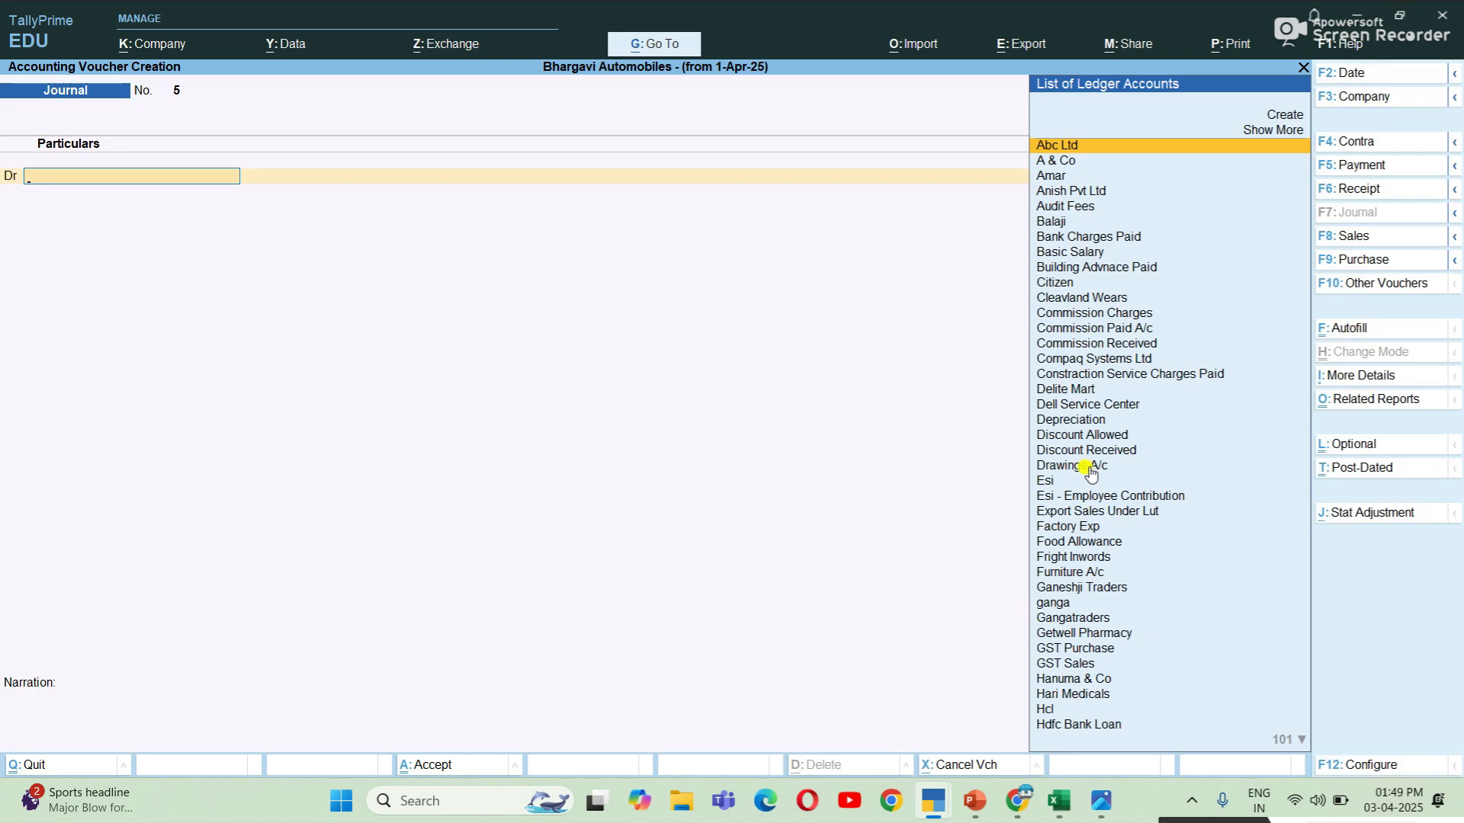
Debit Insurance Exp with 33,000 in the journal voucher.
{"action": "type", "text": "Ins"}
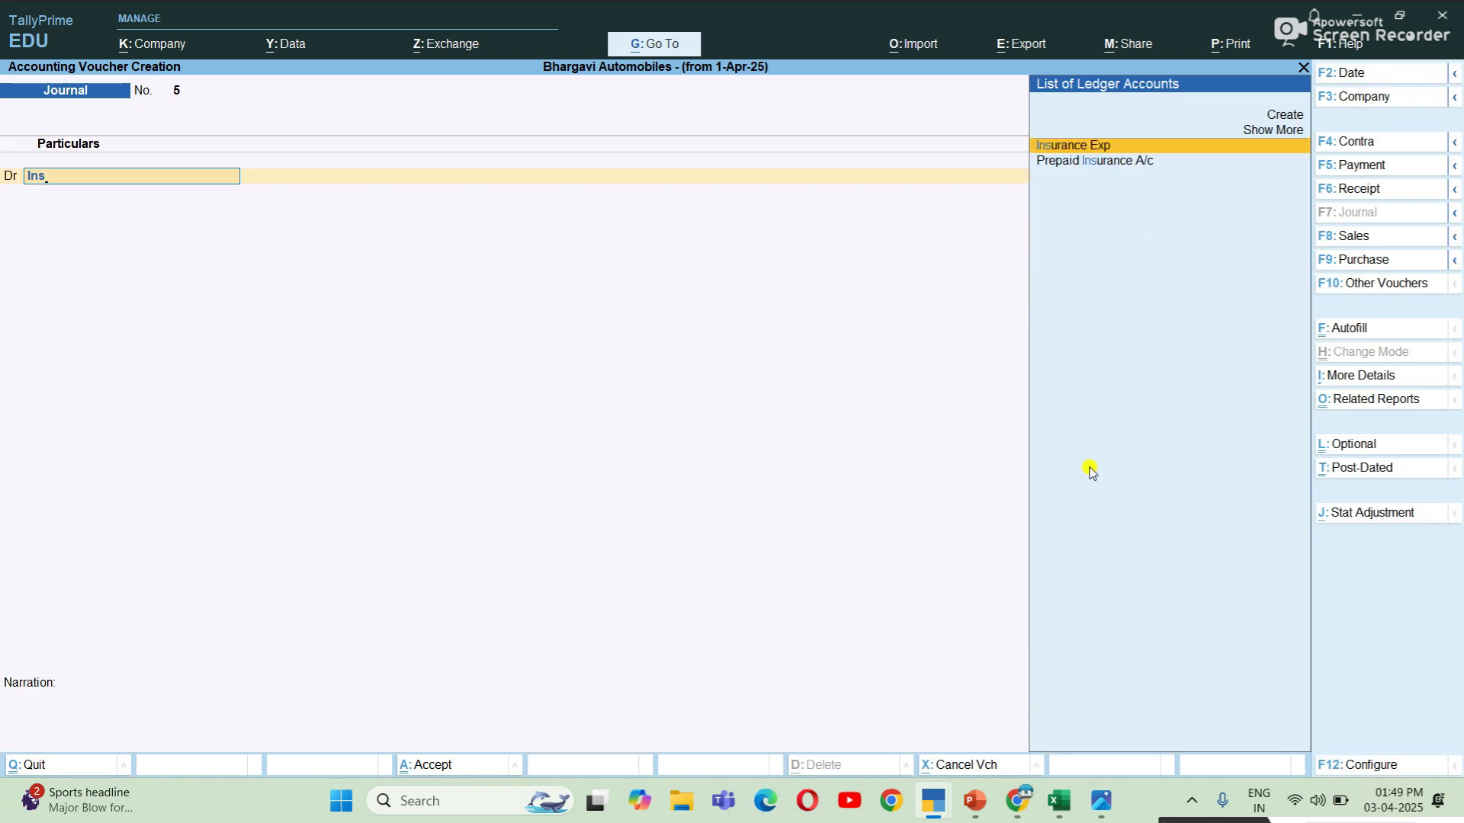
{"action": "key", "text": "Return"}
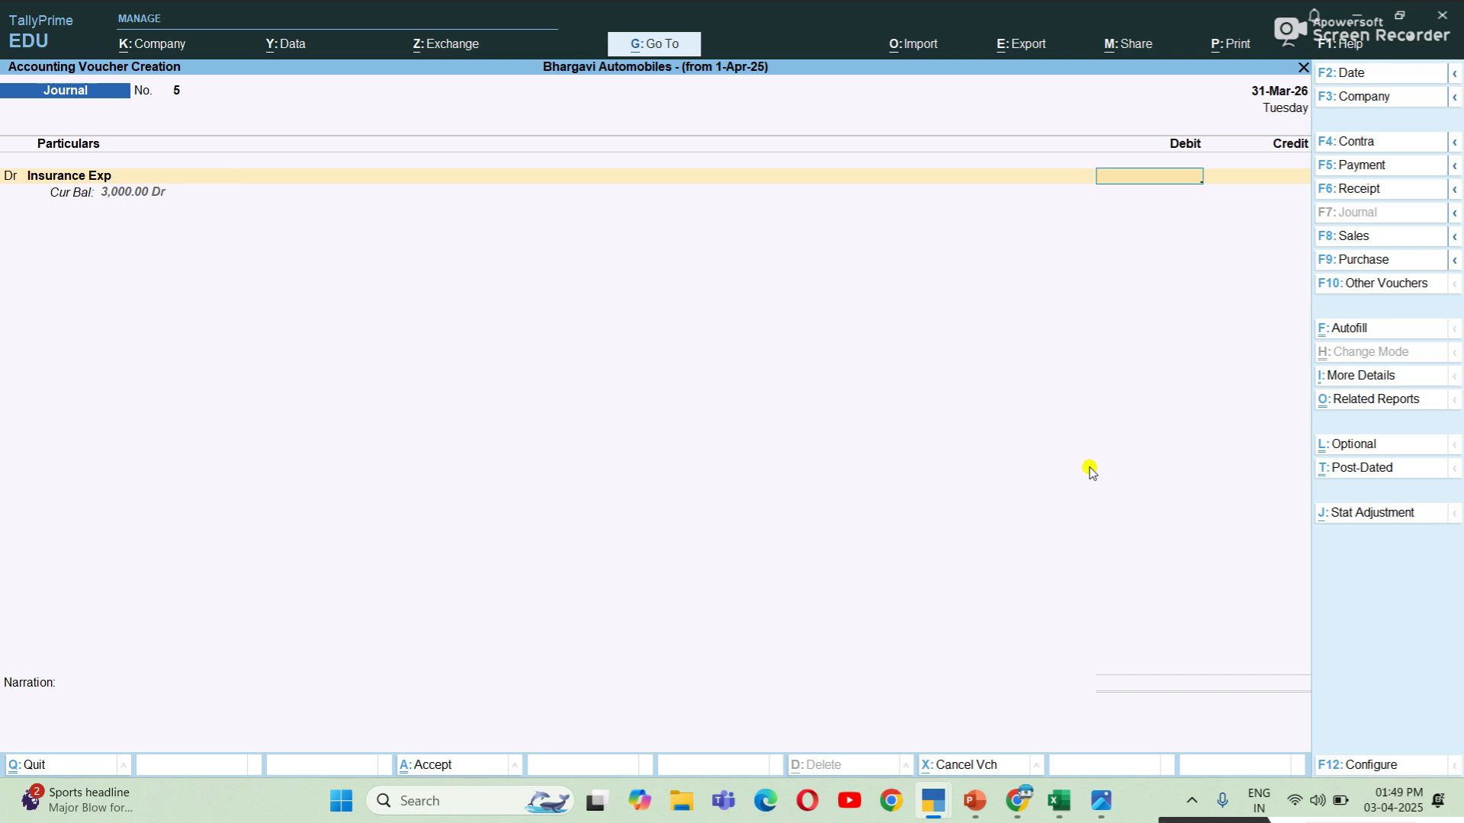
{"action": "key", "text": "BackSpace"}
{"action": "key", "text": "Return"}
{"action": "type", "text": "3"}
{"action": "type", "text": "3,"}
{"action": "type", "text": "000"}
{"action": "key", "text": "Return"}
Credit Prepaid Insurance A/c with 33,000, save the journal voucher without narration and leave voucher entry.
{"action": "key", "text": "Return"}
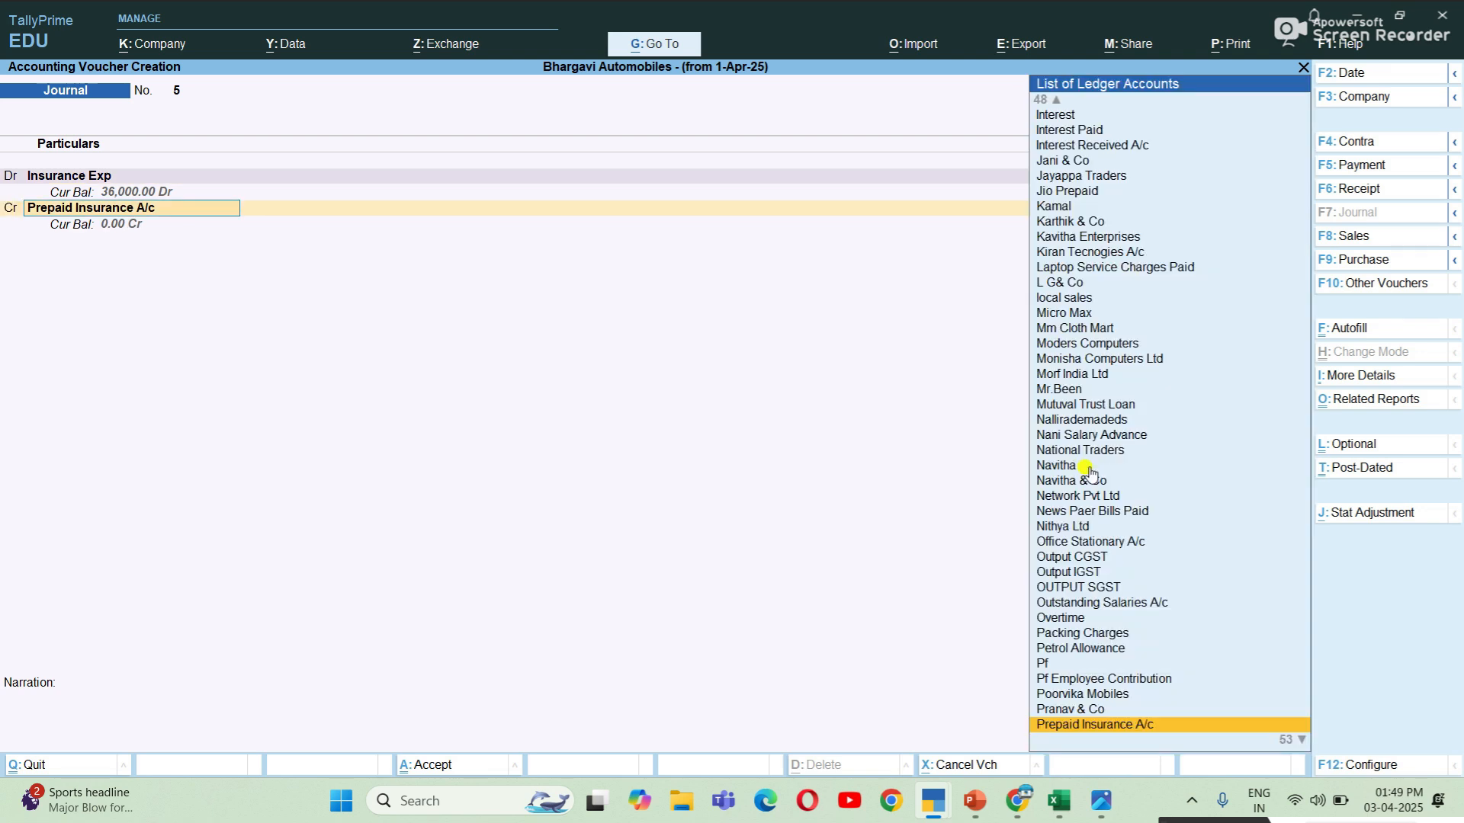
{"action": "key", "text": "Return"}
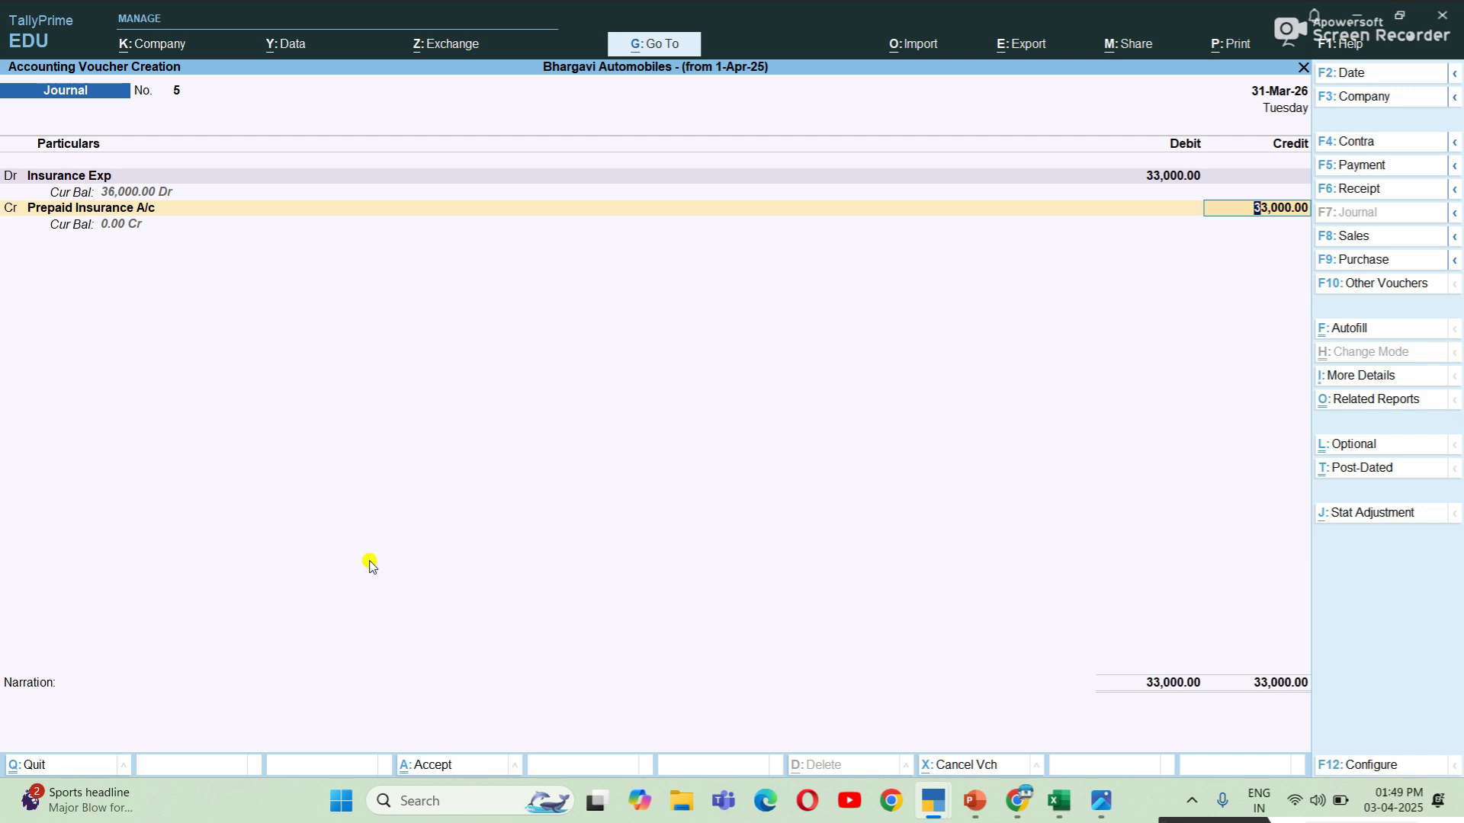
{"action": "key", "text": "Return"}
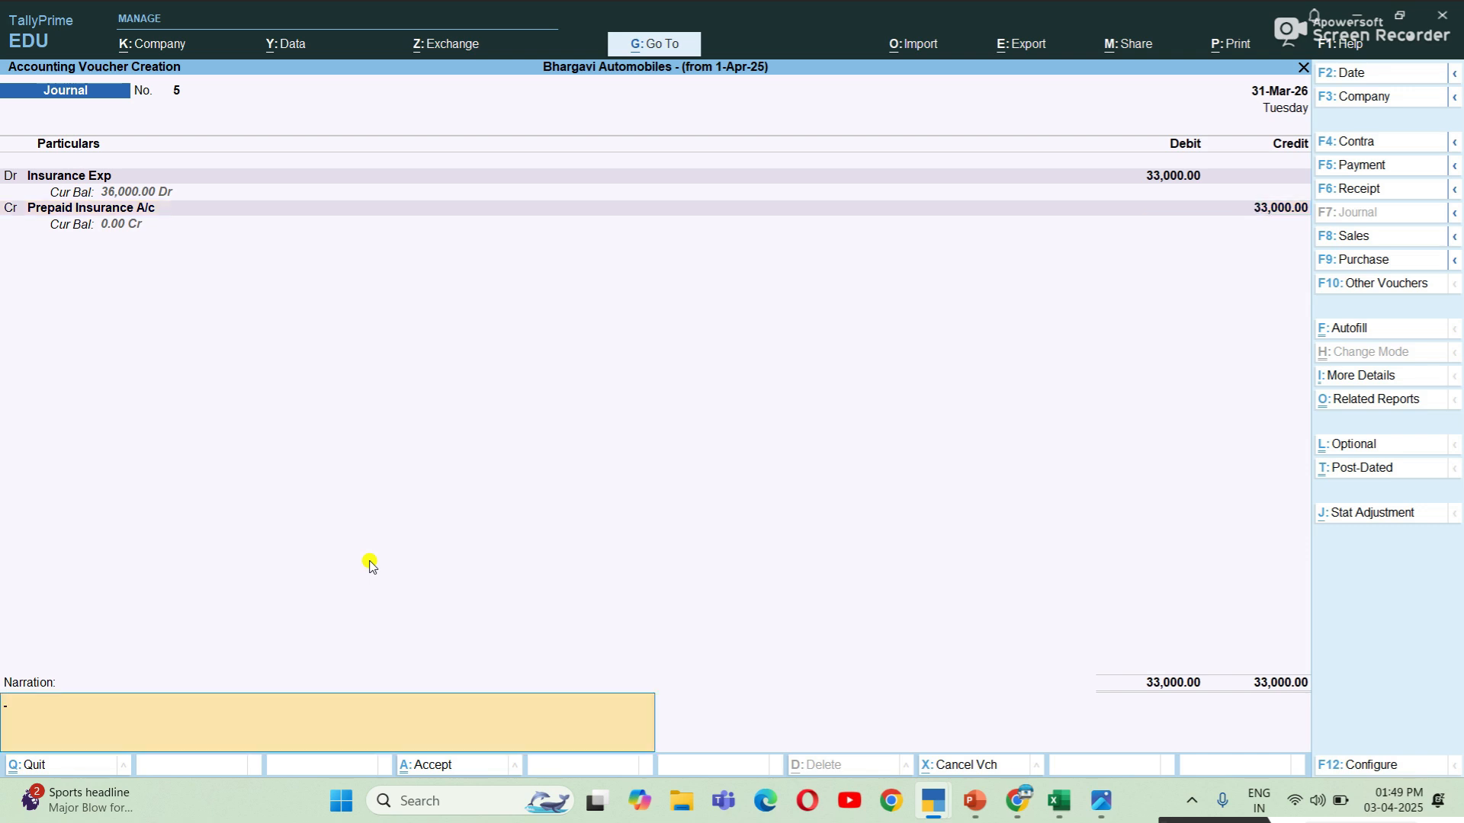
{"action": "key", "text": "Return"}
{"action": "key", "text": "Return"}
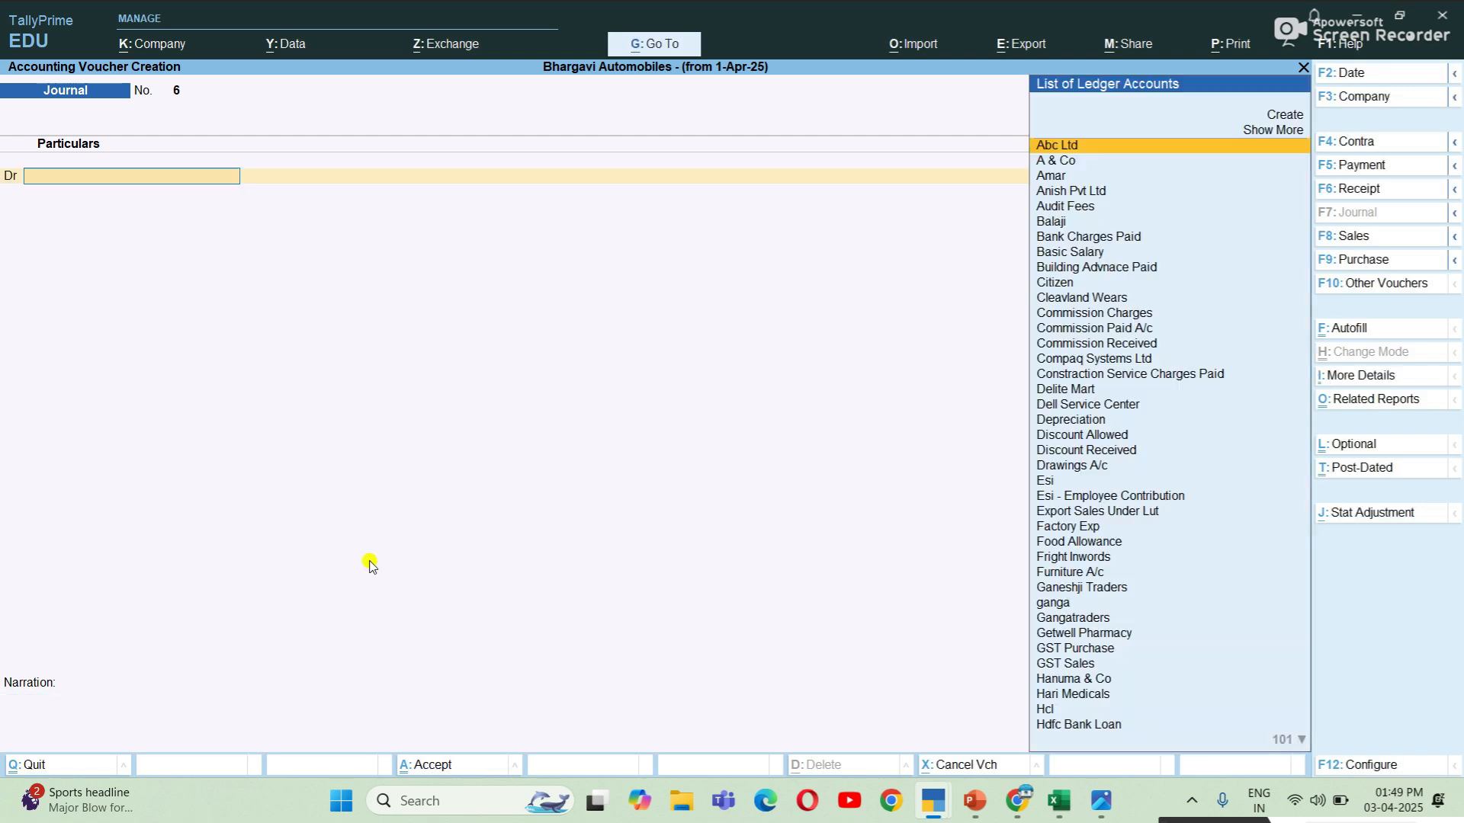
{"action": "key", "text": "Escape"}
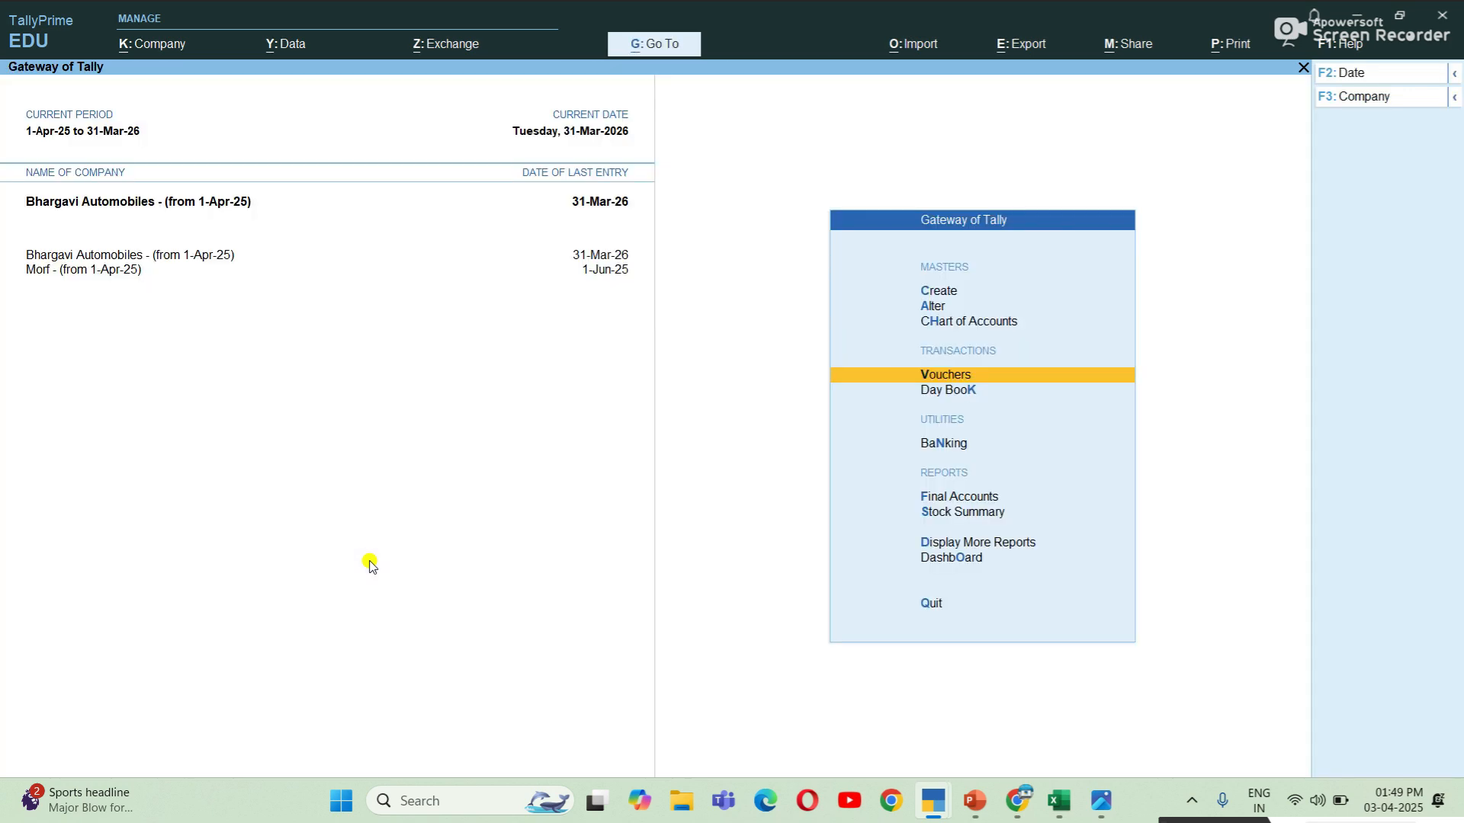
Open the Balance Sheet again and drill down into Current Assets after the year-end insurance entry.
{"action": "key", "text": "Down"}
{"action": "key", "text": "Down"}
{"action": "key", "text": "Down"}
{"action": "key", "text": "Down"}
{"action": "key", "text": "Up"}
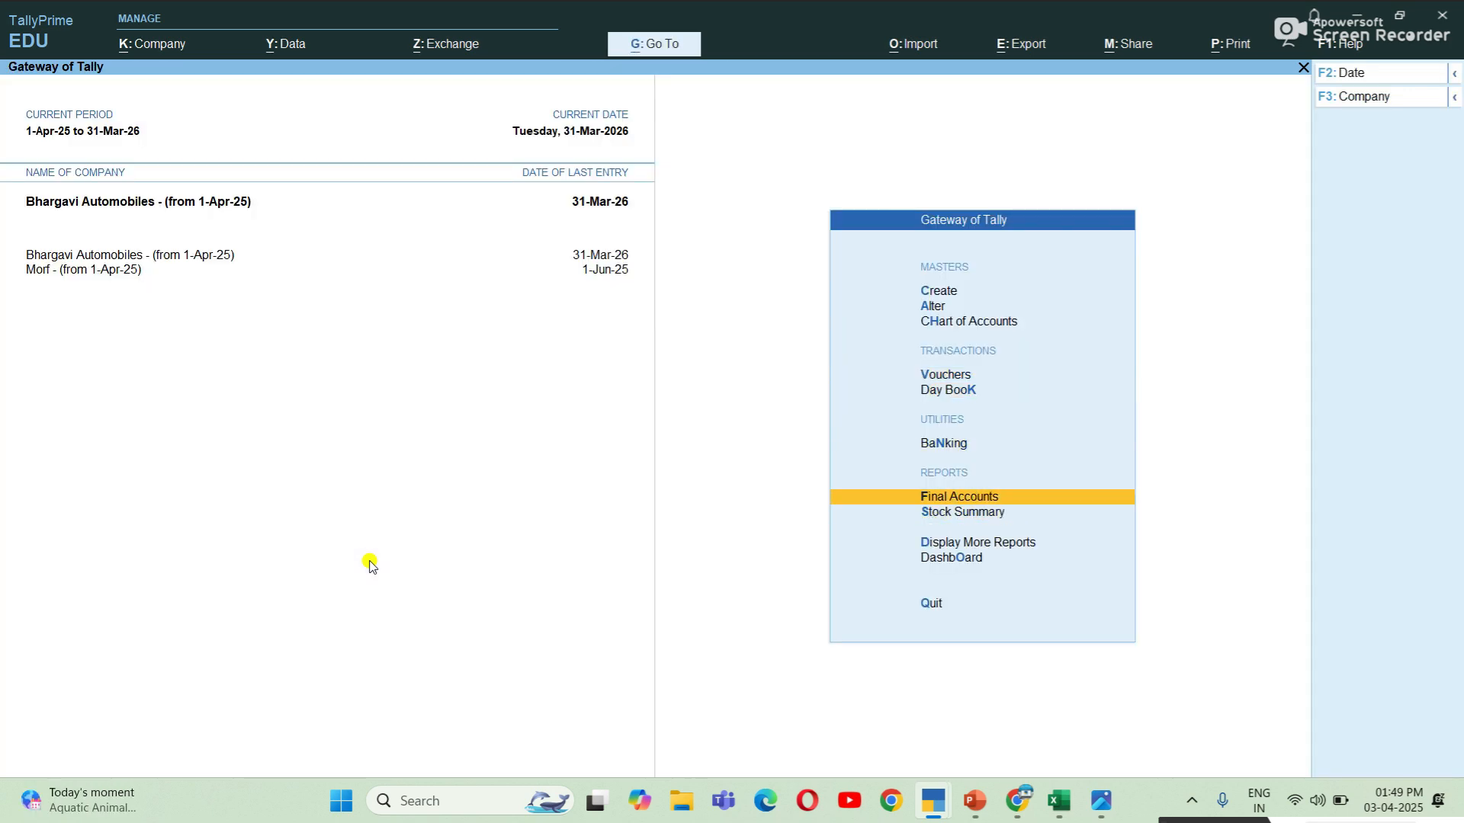
{"action": "key", "text": "Return"}
{"action": "key", "text": "Return"}
{"action": "key", "text": "Down"}
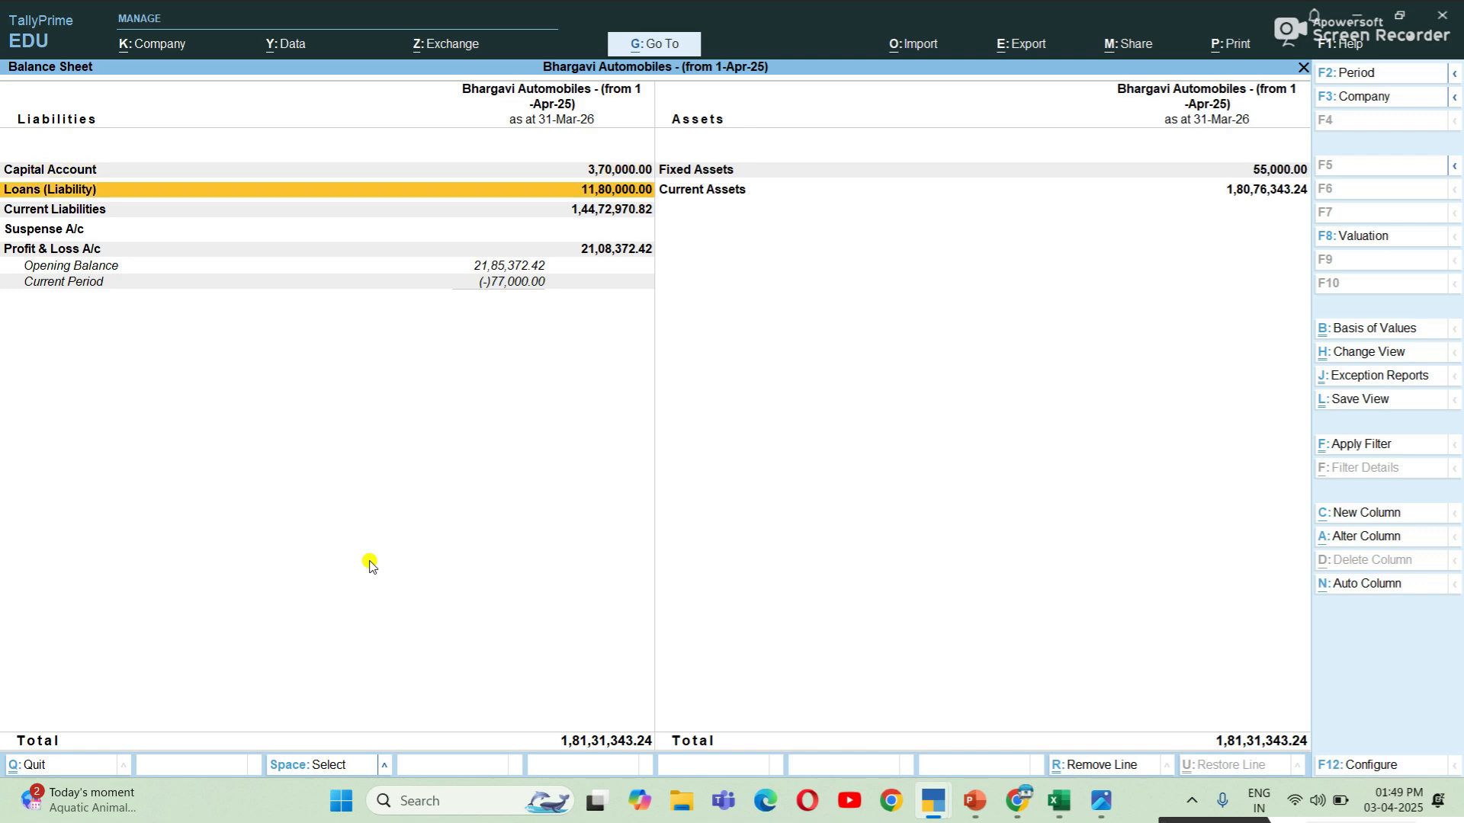
{"action": "key", "text": "Right"}
{"action": "key", "text": "Return"}
Check the Current Assets list for the prepaid ledgers and return to the Gateway of Tally.
{"action": "key", "text": "Down"}
{"action": "key", "text": "Down"}
{"action": "key", "text": "Down"}
{"action": "key", "text": "Down"}
{"action": "key", "text": "Down"}
{"action": "key", "text": "Down"}
{"action": "key", "text": "Down"}
{"action": "key", "text": "Up"}
{"action": "key", "text": "Up"}
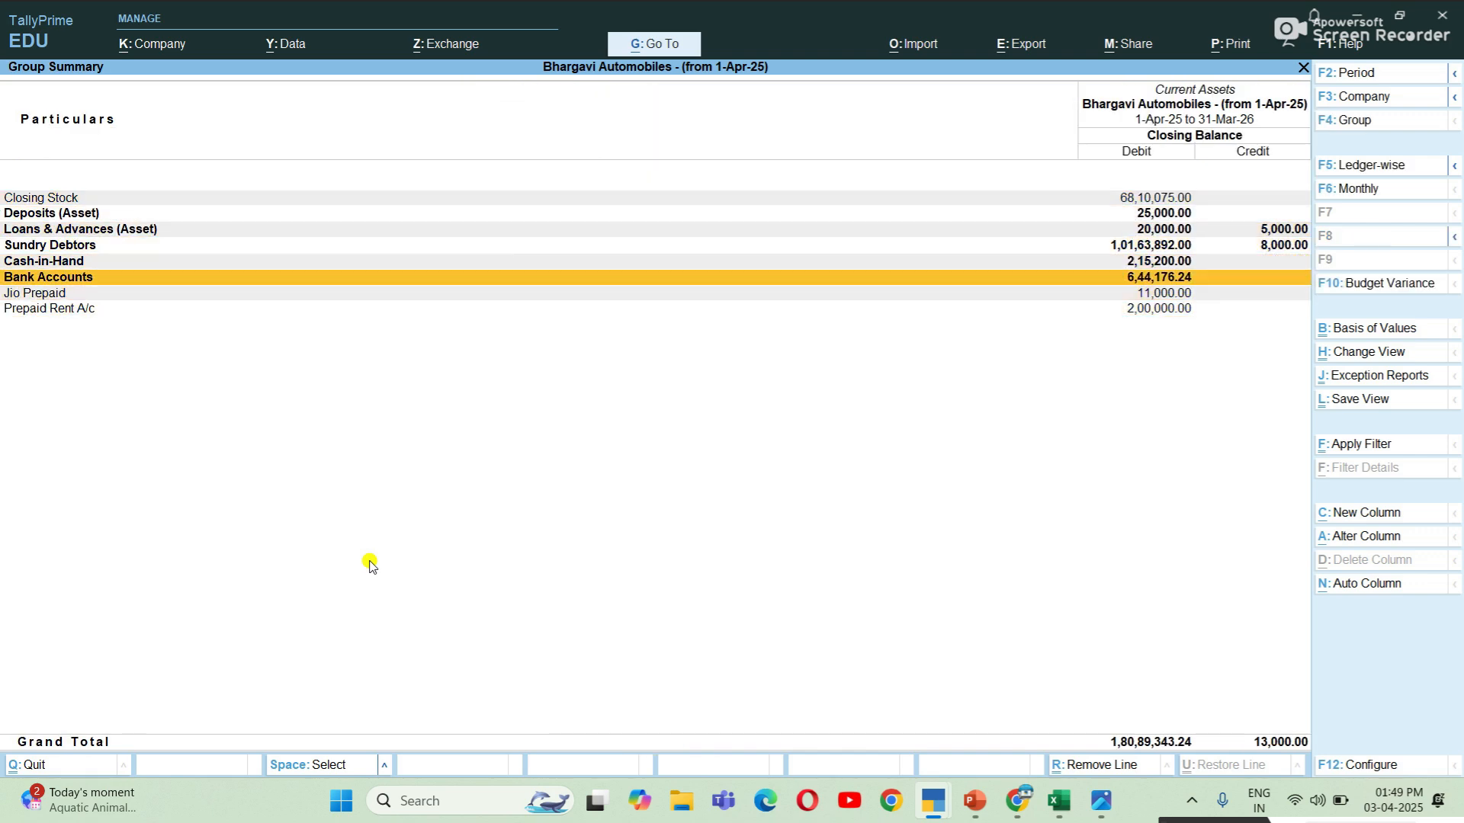
{"action": "key", "text": "Down"}
{"action": "key", "text": "Down"}
{"action": "key", "text": "Escape"}
{"action": "key", "text": "Escape"}
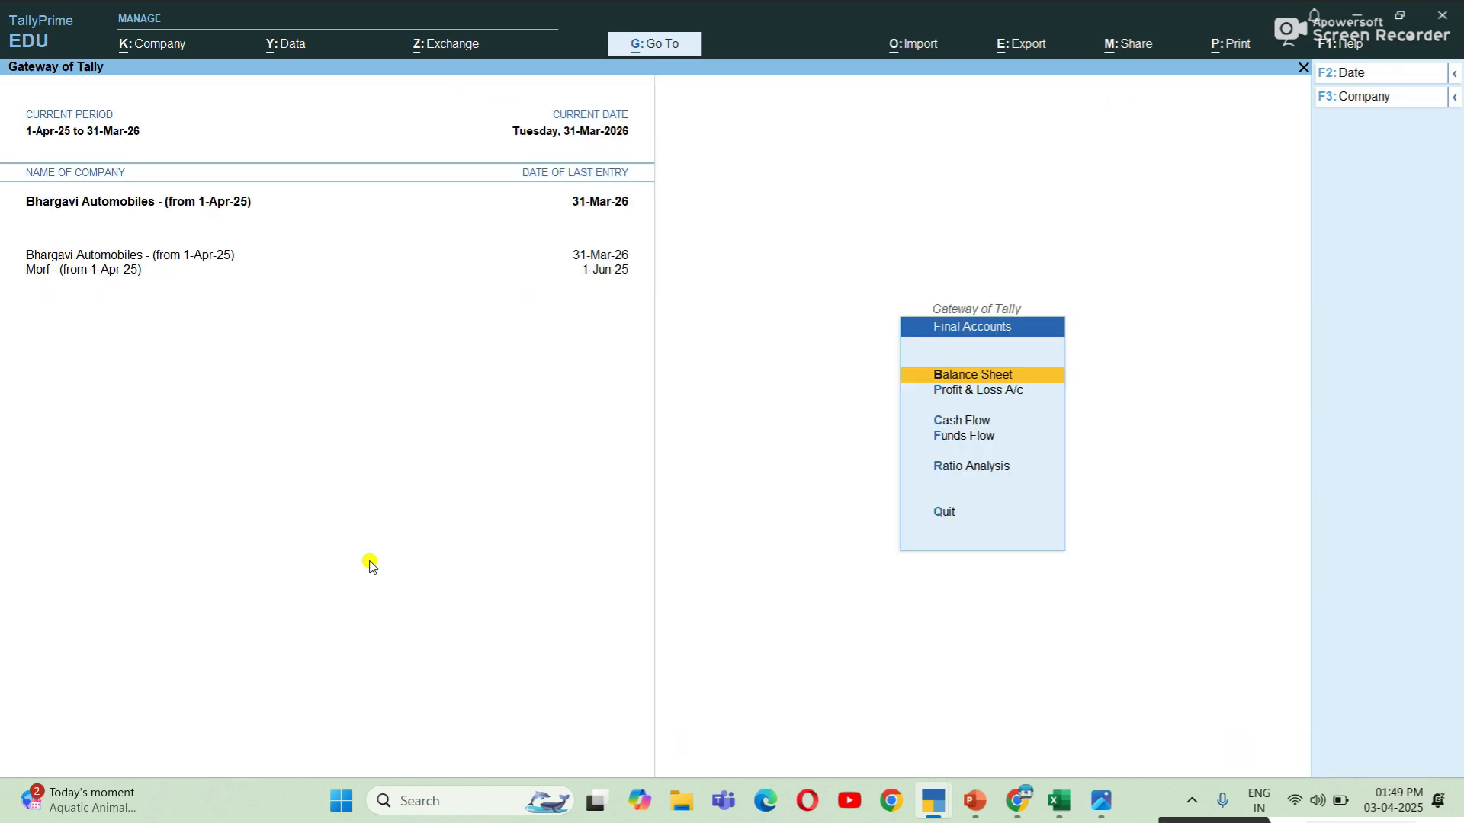
{"action": "key", "text": "Escape"}
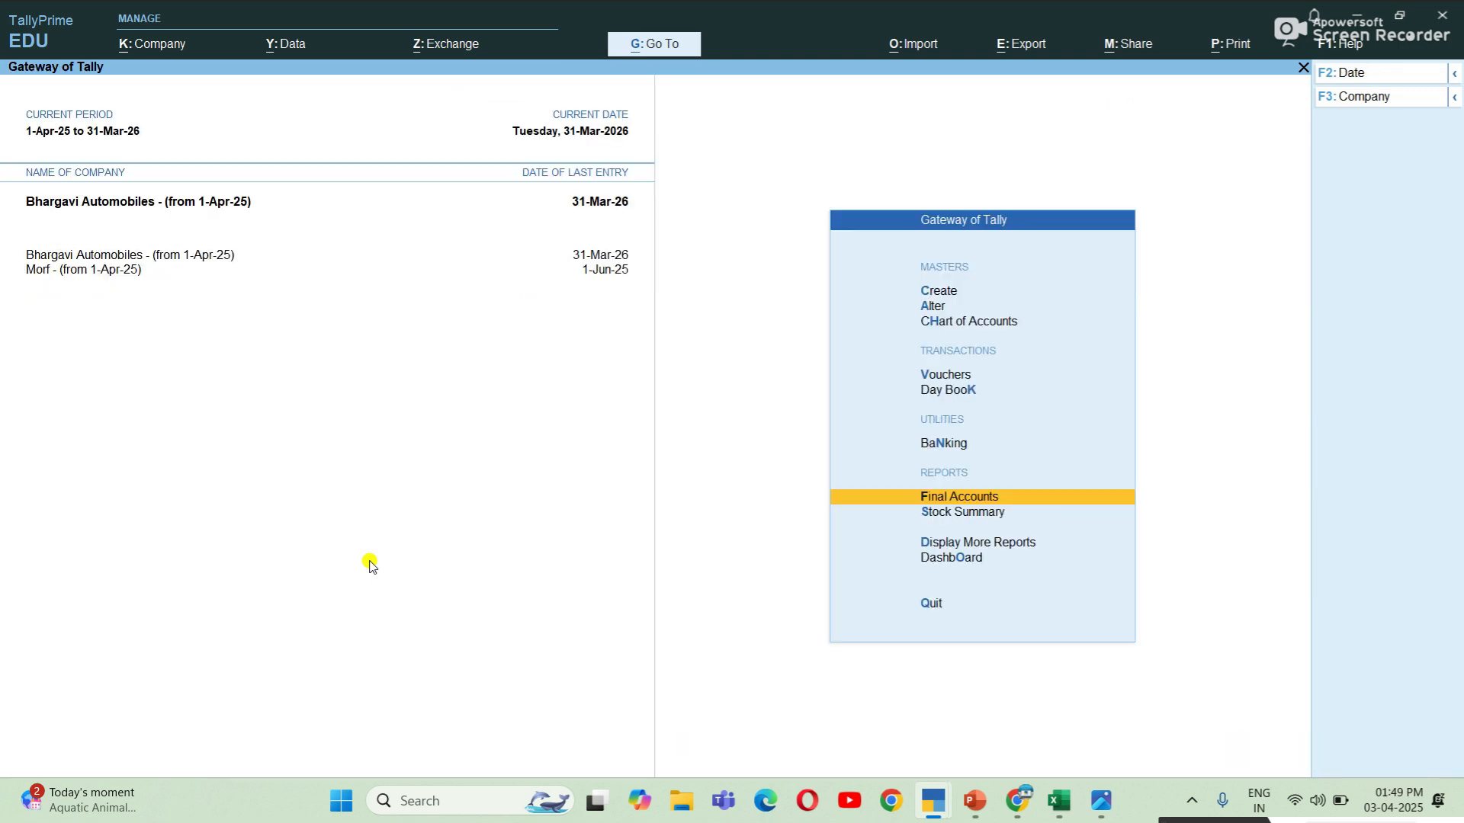